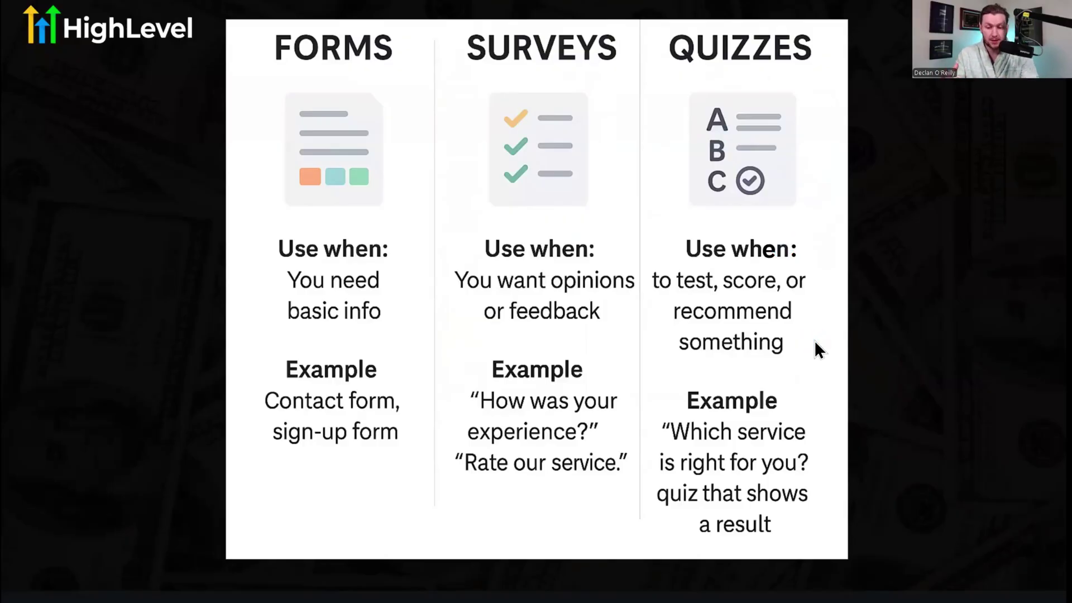
Show the example quiz start page on the comparison slide, then move to HighLevel's Forms page.
{"action": "left_click", "coordinate": [823, 310]}
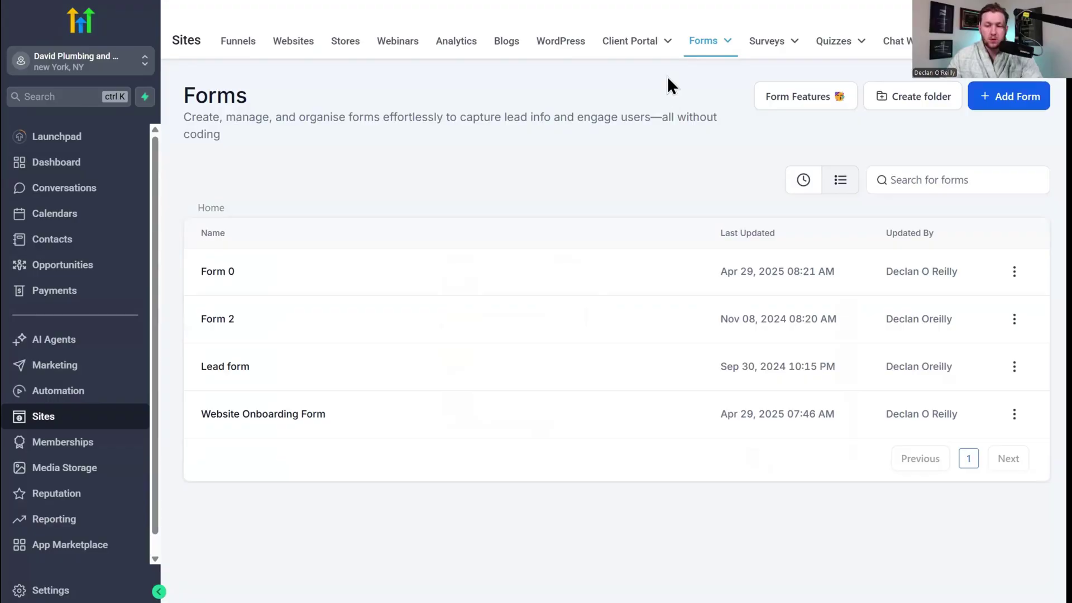
{"action": "mouse_move", "coordinate": [696, 49]}
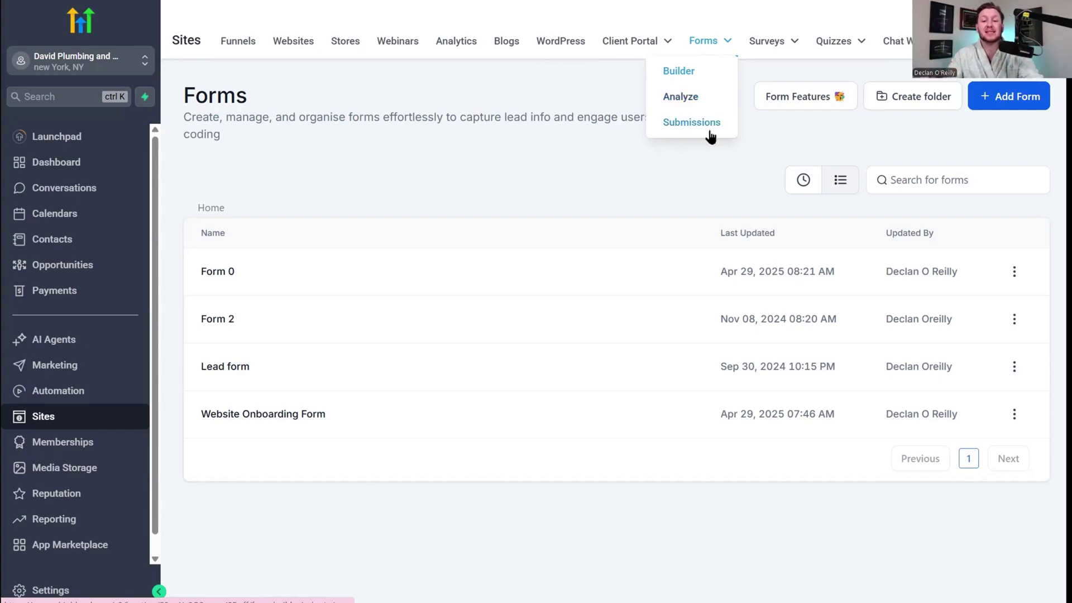
Look through the Surveys and Quizzes lists, then return to the Forms list.
{"action": "mouse_move", "coordinate": [854, 48]}
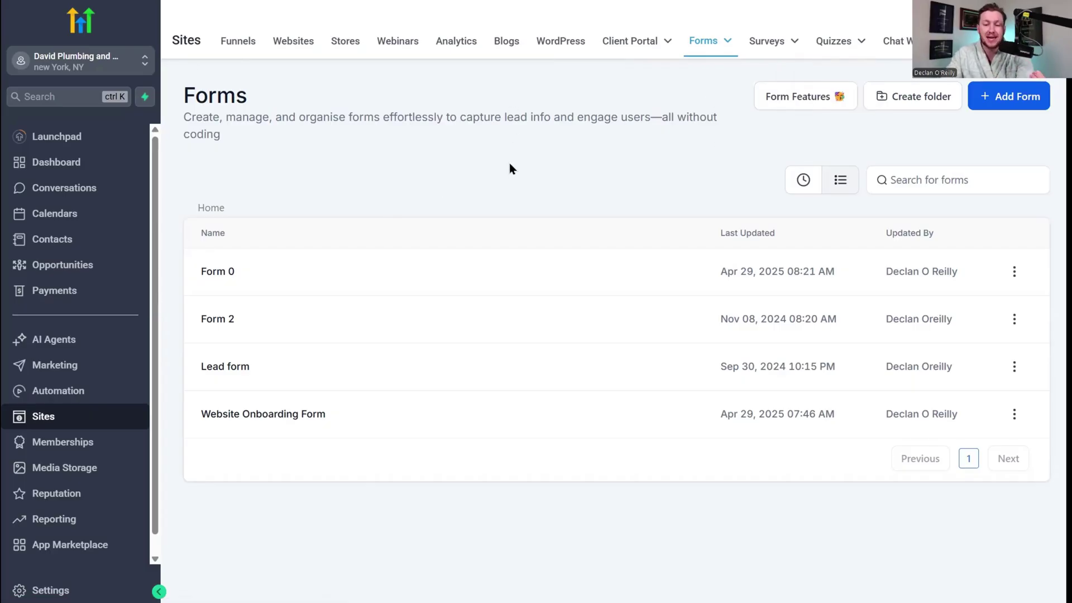
{"action": "left_click", "coordinate": [804, 50]}
{"action": "left_click", "coordinate": [829, 48]}
{"action": "left_click", "coordinate": [703, 46]}
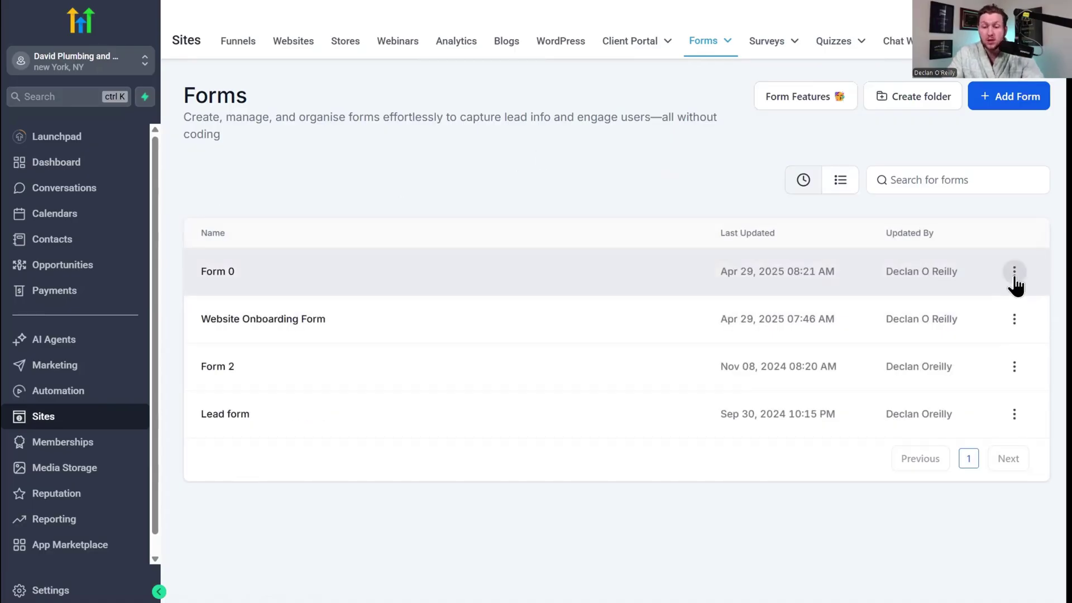
Peek at Form 0's actions menu, then bring up the Form Features overview.
{"action": "left_click", "coordinate": [1014, 274]}
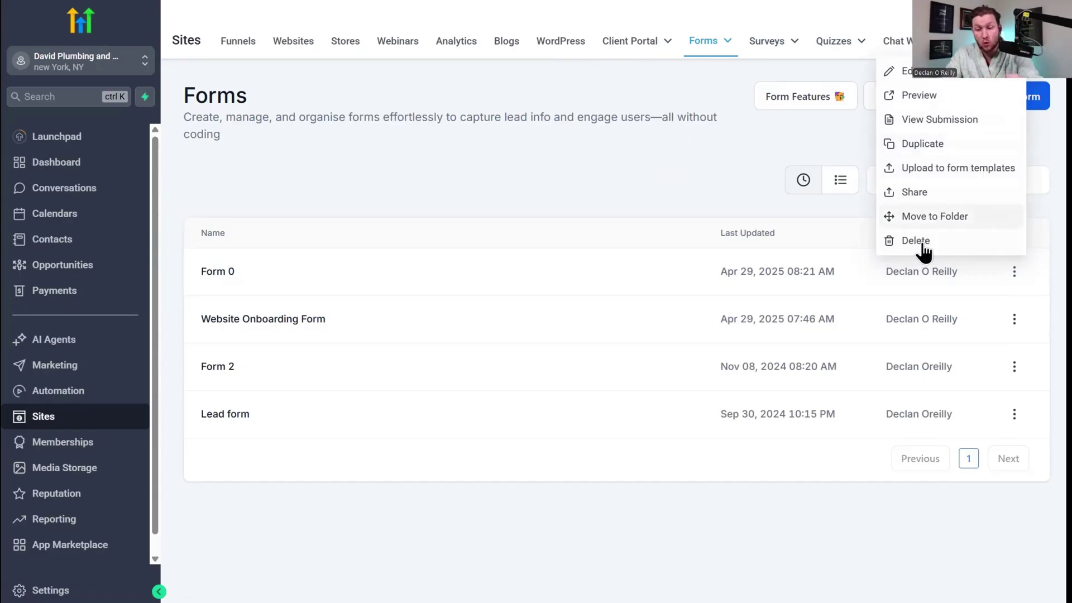
{"action": "left_click", "coordinate": [615, 173]}
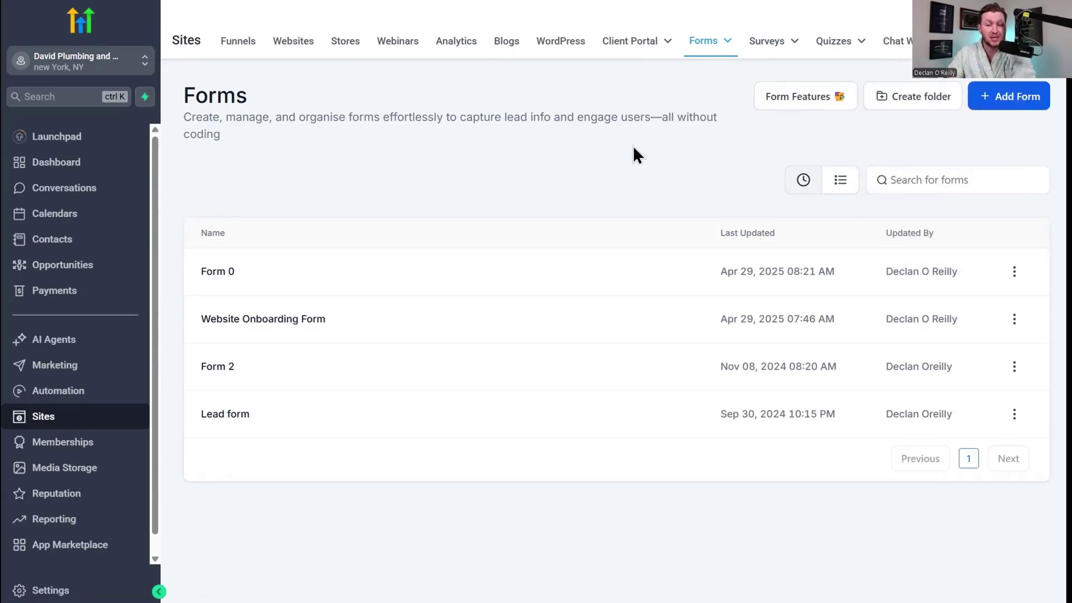
{"action": "left_click", "coordinate": [804, 105]}
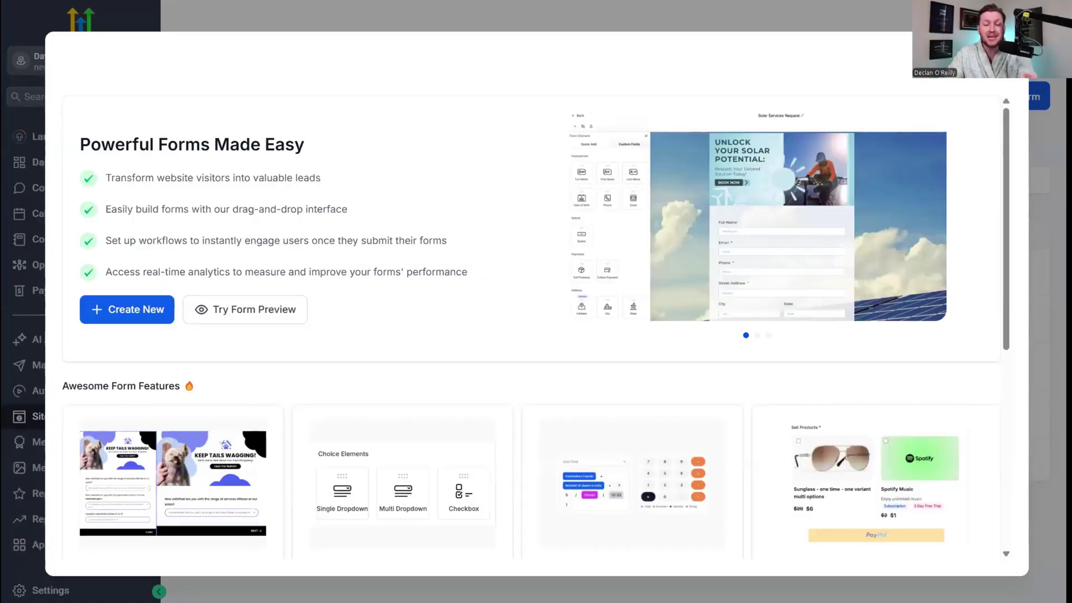
Close the features overview, browse the form Template Library via Add Form > From templates, then close it.
{"action": "left_click", "coordinate": [1006, 55]}
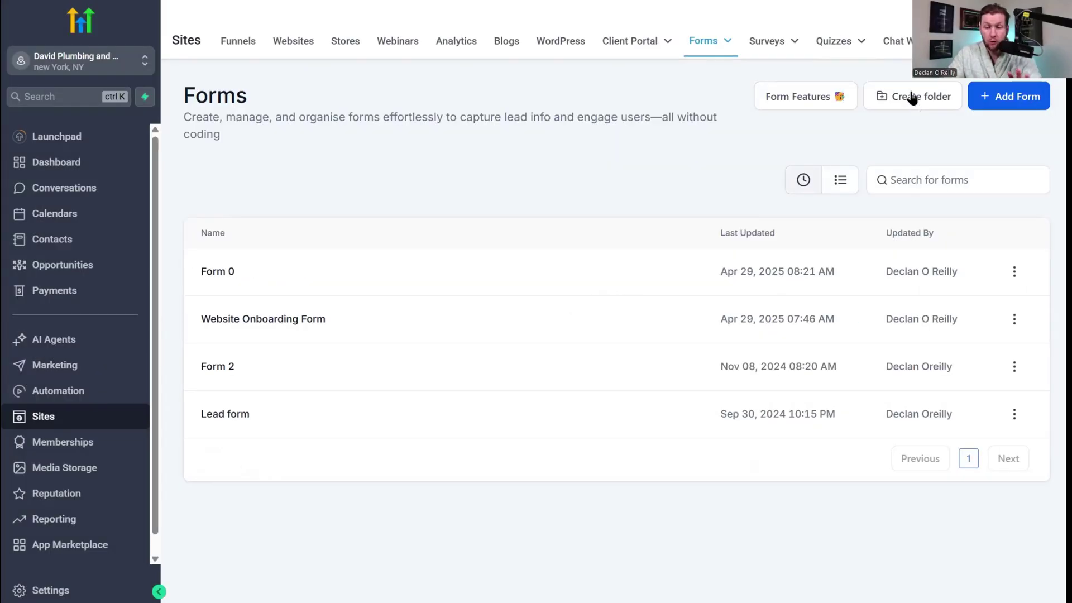
{"action": "left_click", "coordinate": [1004, 99]}
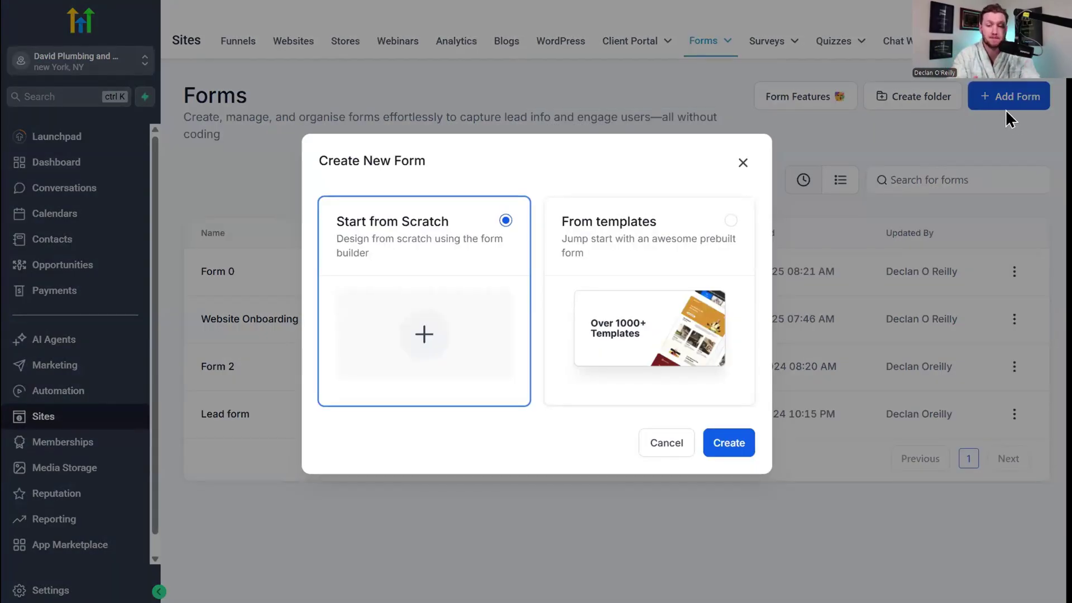
{"action": "left_click", "coordinate": [614, 246]}
{"action": "left_click", "coordinate": [718, 443]}
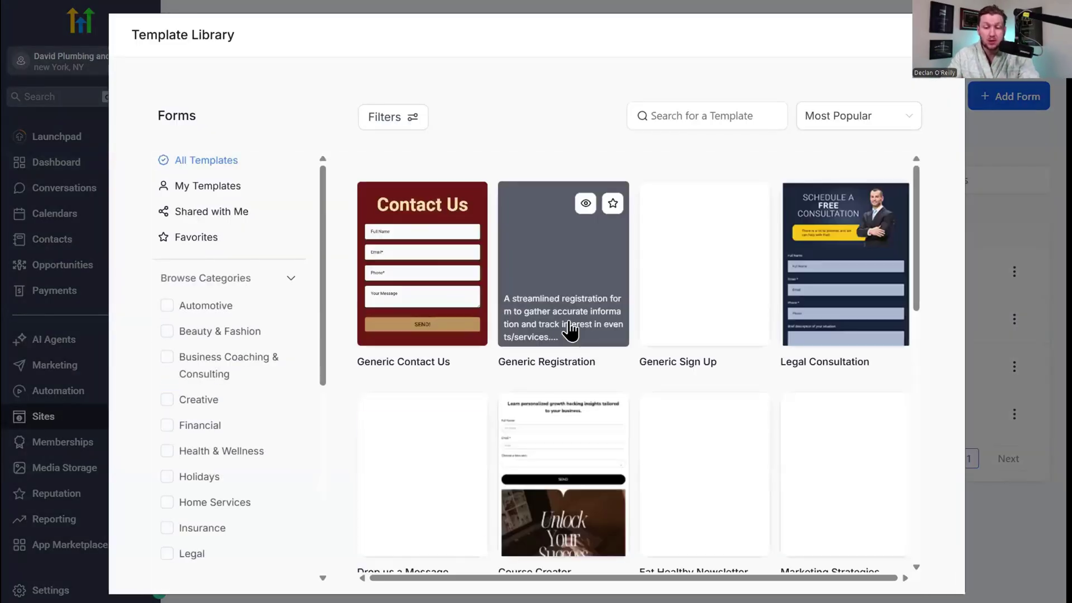
{"action": "scroll", "coordinate": [570, 330], "scroll_direction": "down", "scroll_amount": 10}
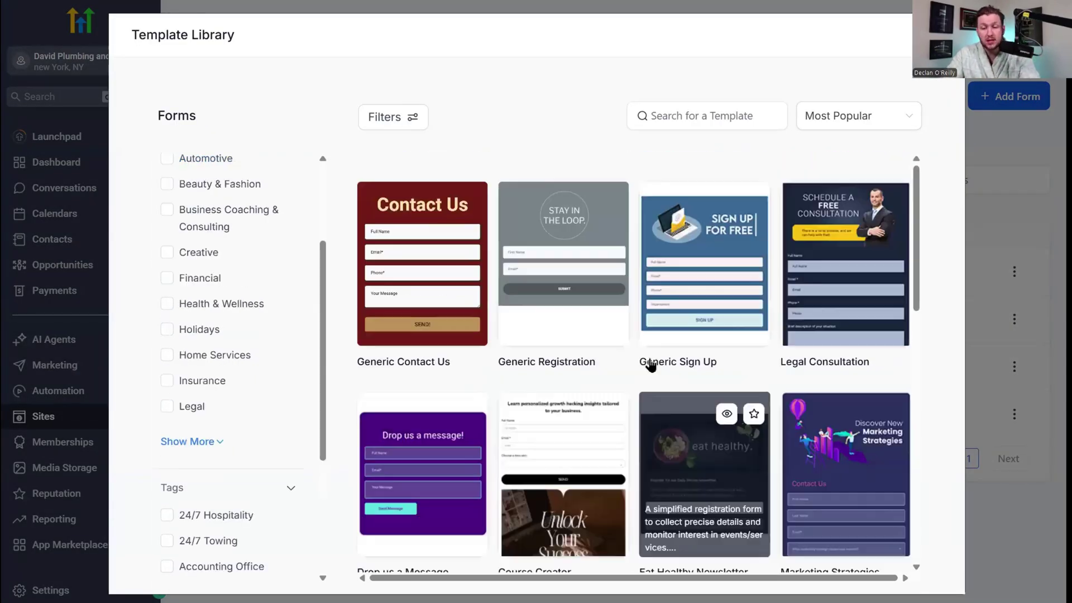
{"action": "left_click", "coordinate": [942, 34]}
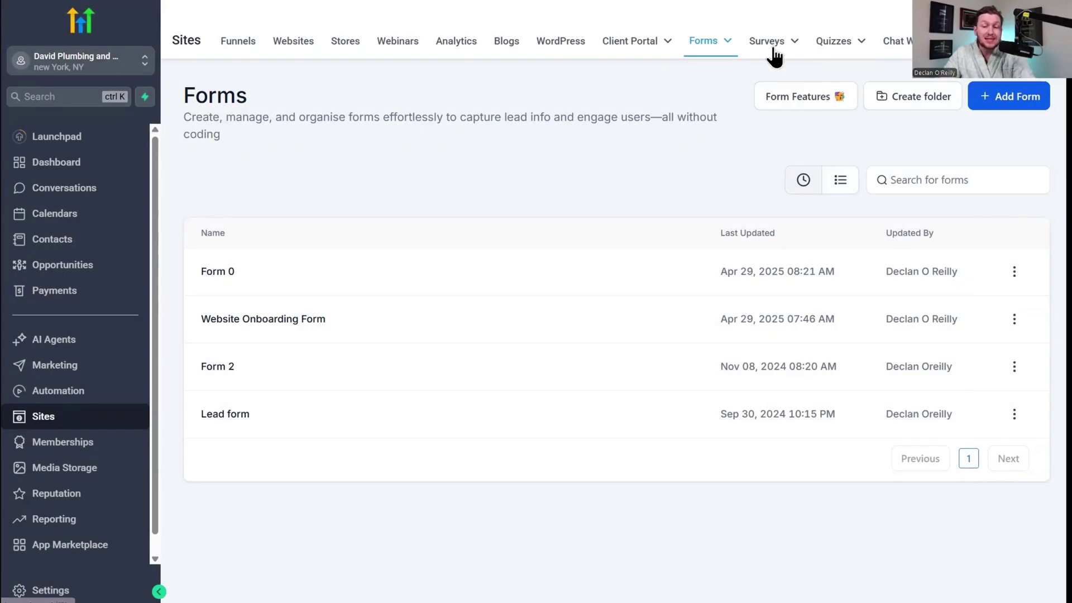
{"action": "left_click", "coordinate": [774, 49]}
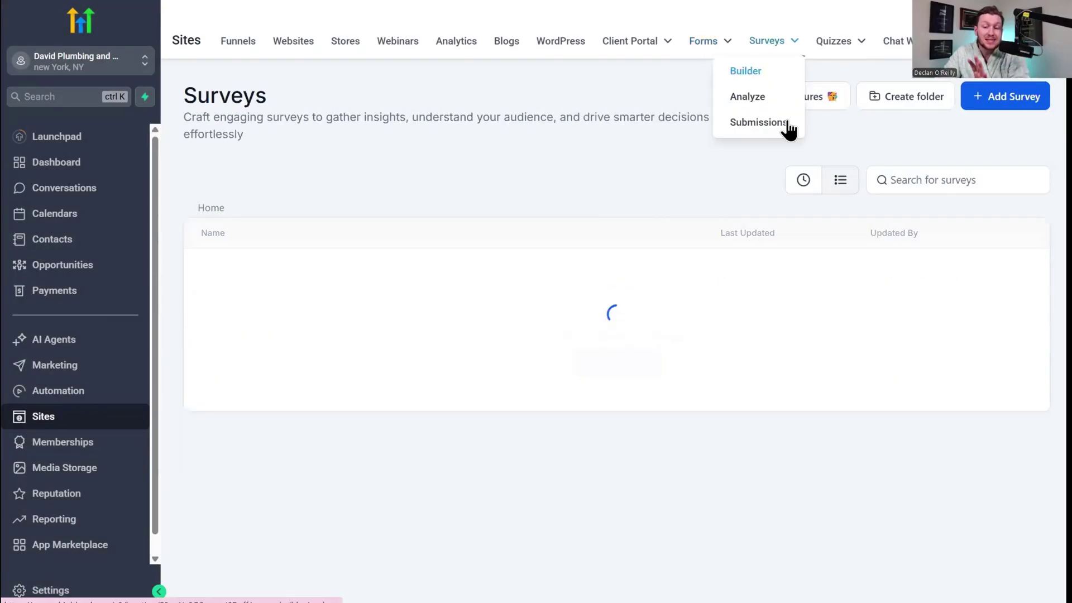
{"action": "left_click", "coordinate": [837, 56]}
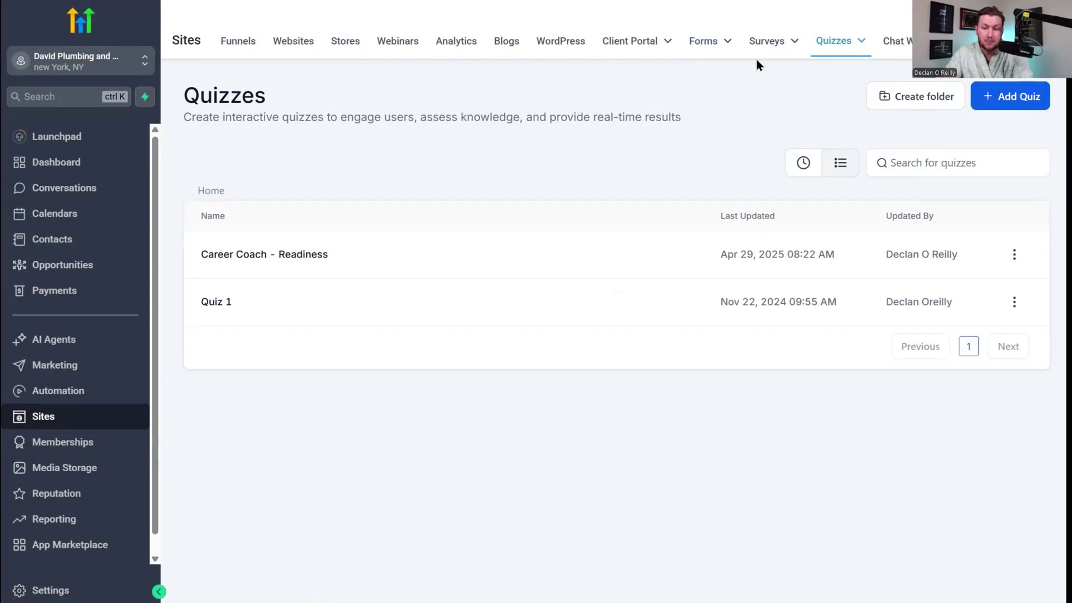
{"action": "mouse_move", "coordinate": [729, 38]}
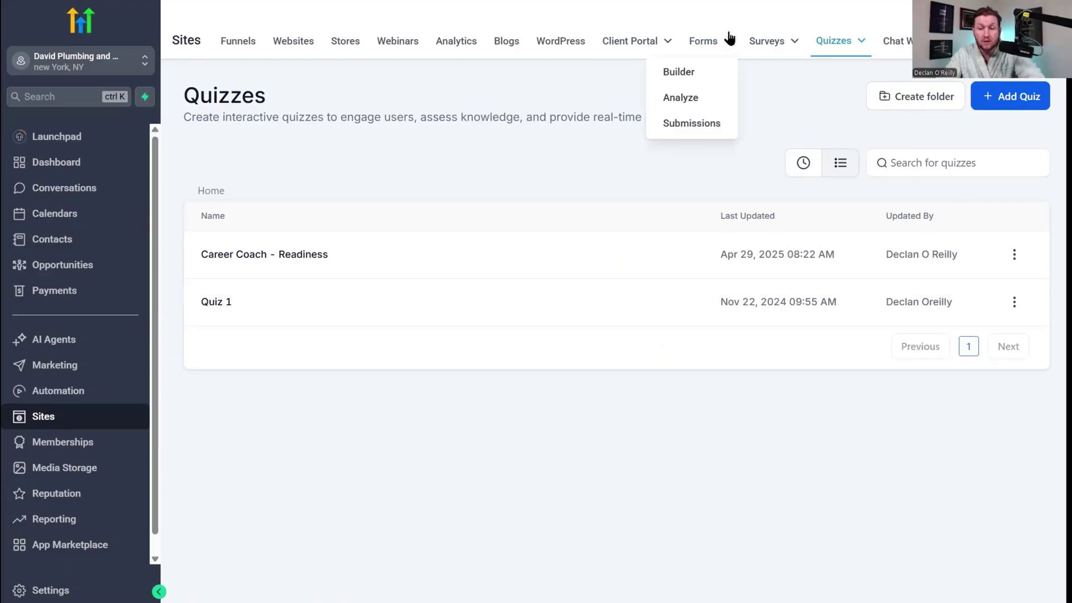
{"action": "left_click", "coordinate": [709, 56]}
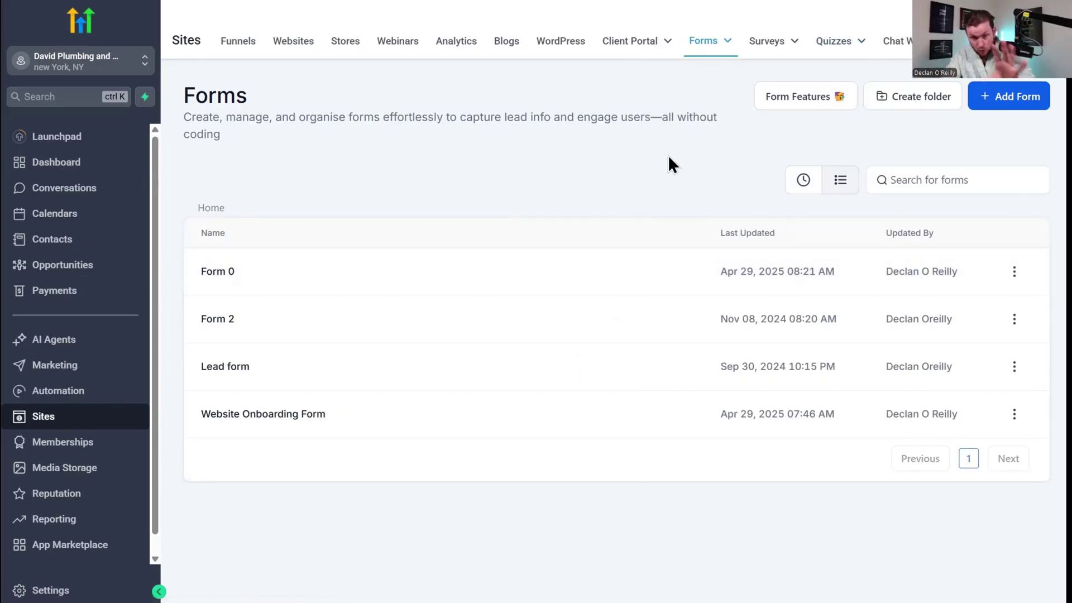
{"action": "mouse_move", "coordinate": [841, 40]}
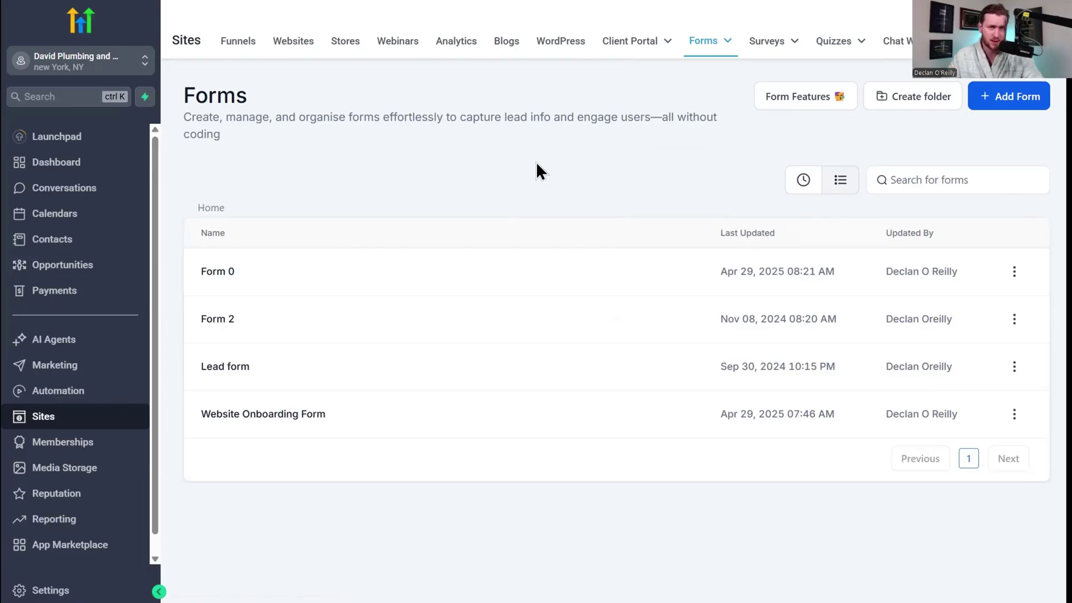
Add a new form from scratch and retitle Form 6 as 'Test From'.
{"action": "left_click", "coordinate": [1001, 108]}
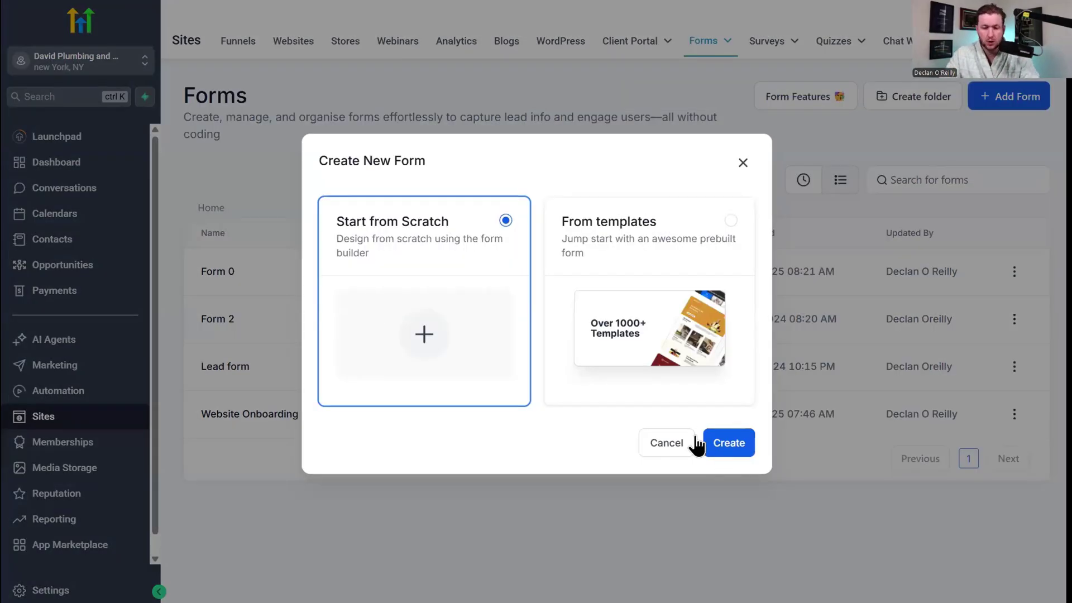
{"action": "left_click", "coordinate": [736, 443]}
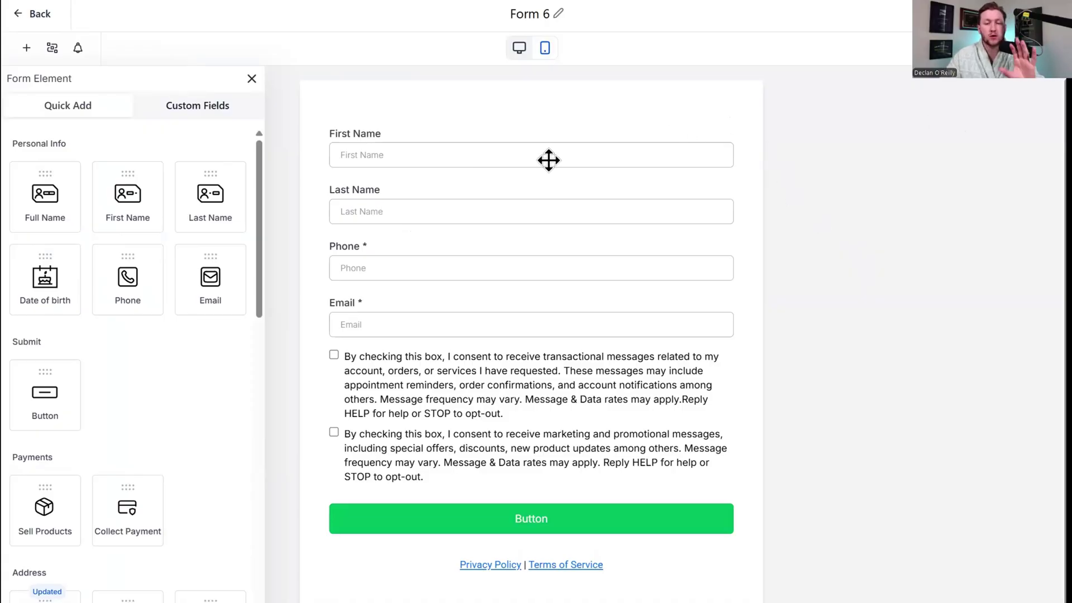
{"action": "left_click", "coordinate": [555, 12]}
{"action": "left_click", "coordinate": [573, 15]}
{"action": "triple_click", "coordinate": [542, 15]}
{"action": "type", "text": "Test From"}
{"action": "key", "text": "Return"}
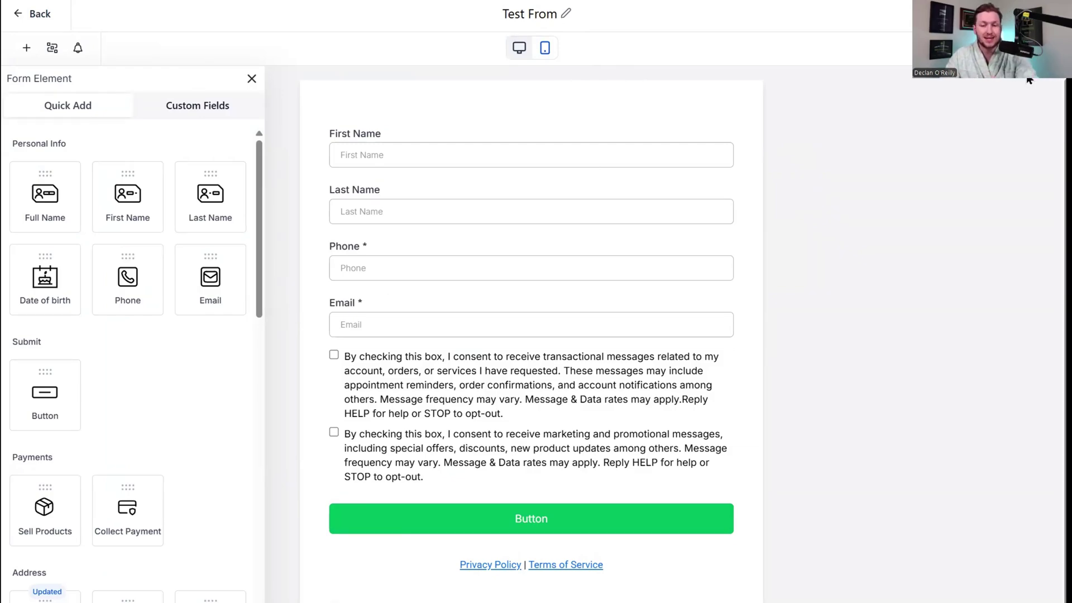
Check the mobile and desktop previews, then open the First Name field's settings.
{"action": "left_click", "coordinate": [546, 49]}
{"action": "left_click", "coordinate": [523, 51]}
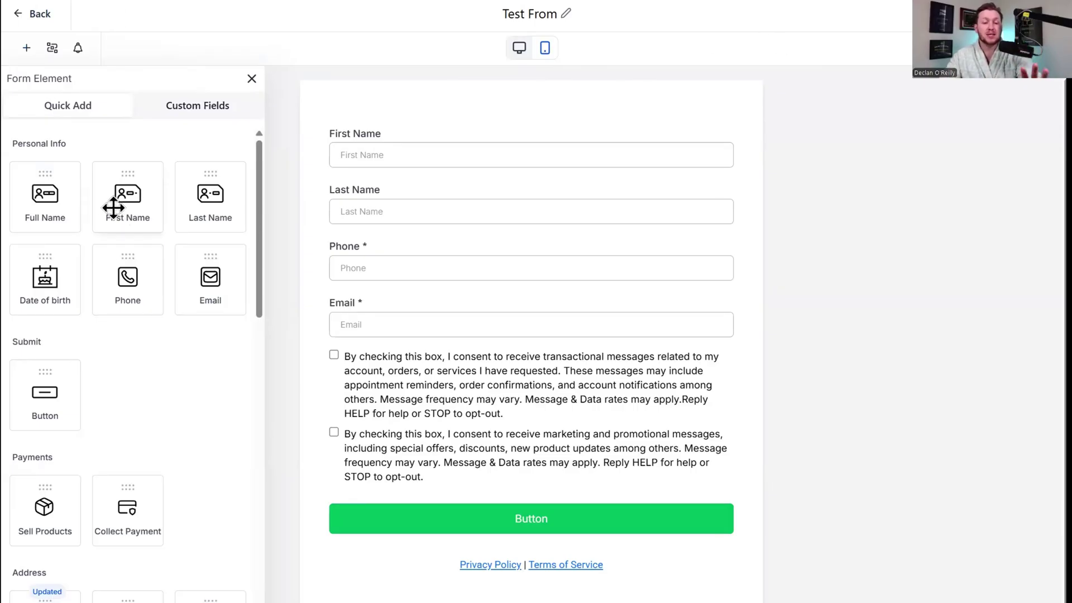
{"action": "left_click_drag", "start_coordinate": [112, 208], "coordinate": [419, 166]}
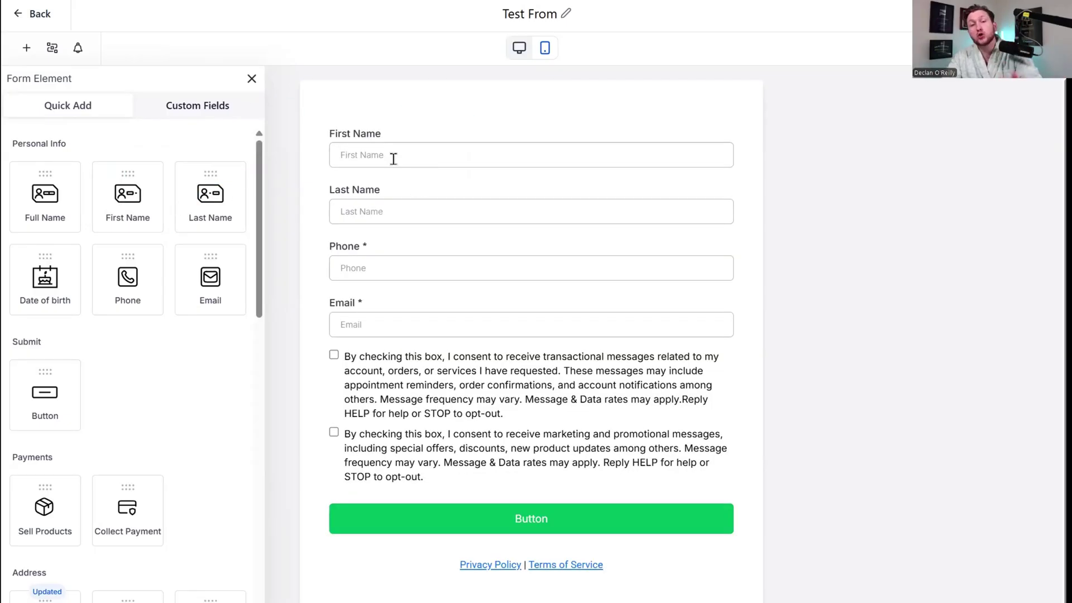
{"action": "left_click", "coordinate": [603, 155]}
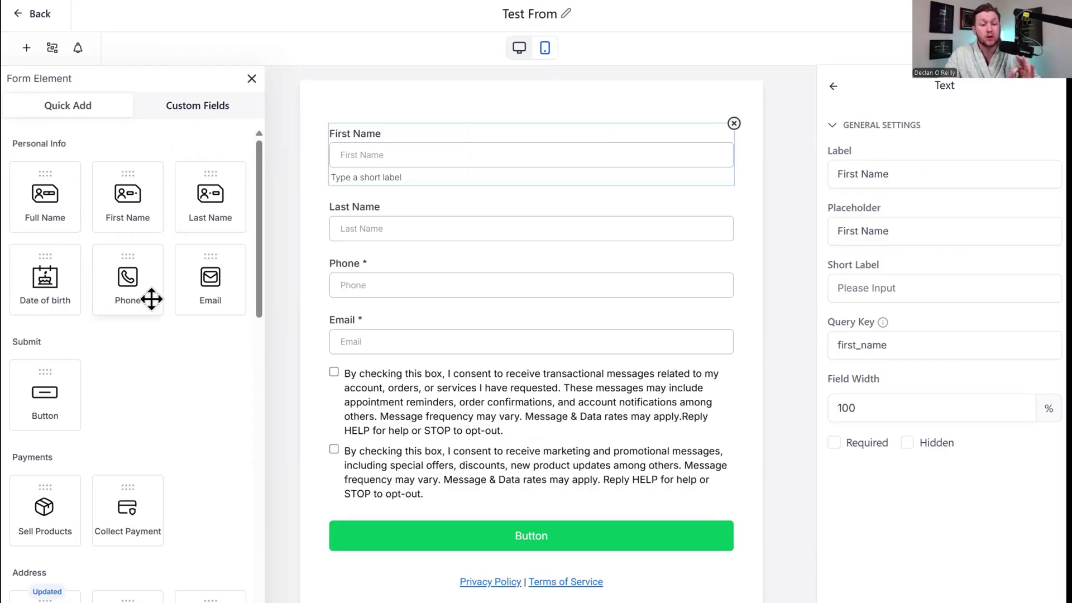
Try dragging Sell Products and a Checkbox onto the form, then undo the checkbox.
{"action": "left_click_drag", "start_coordinate": [263, 253], "coordinate": [273, 343]}
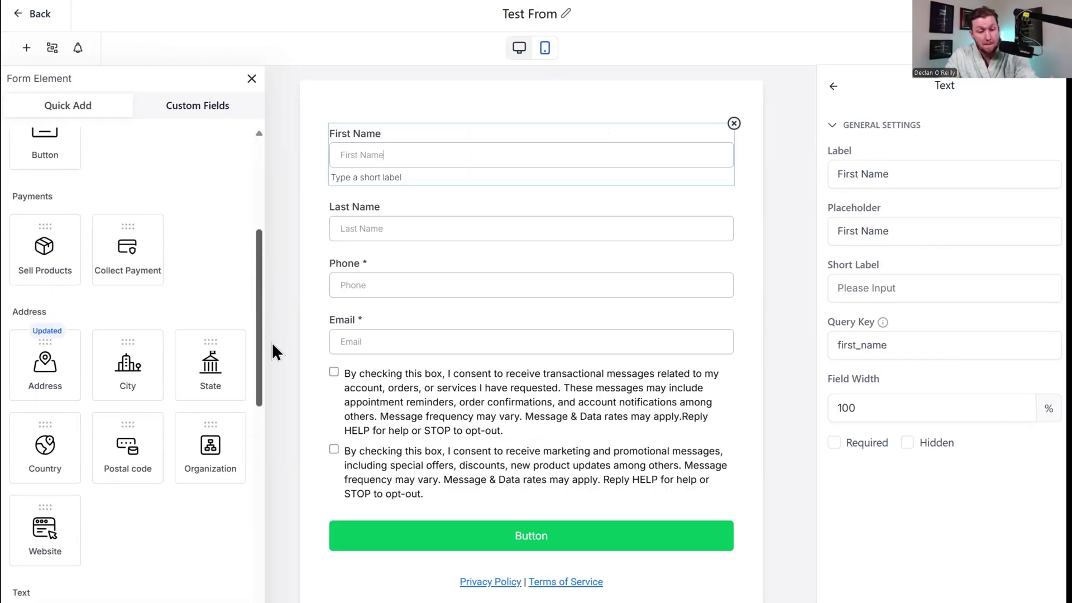
{"action": "left_click", "coordinate": [47, 248]}
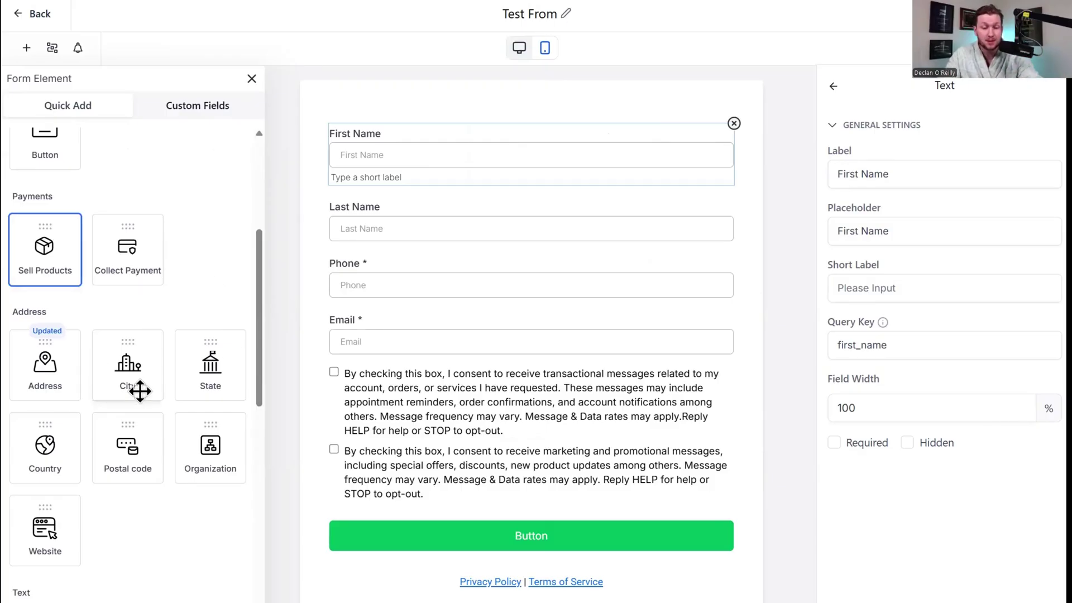
{"action": "left_click_drag", "start_coordinate": [265, 350], "coordinate": [257, 487]}
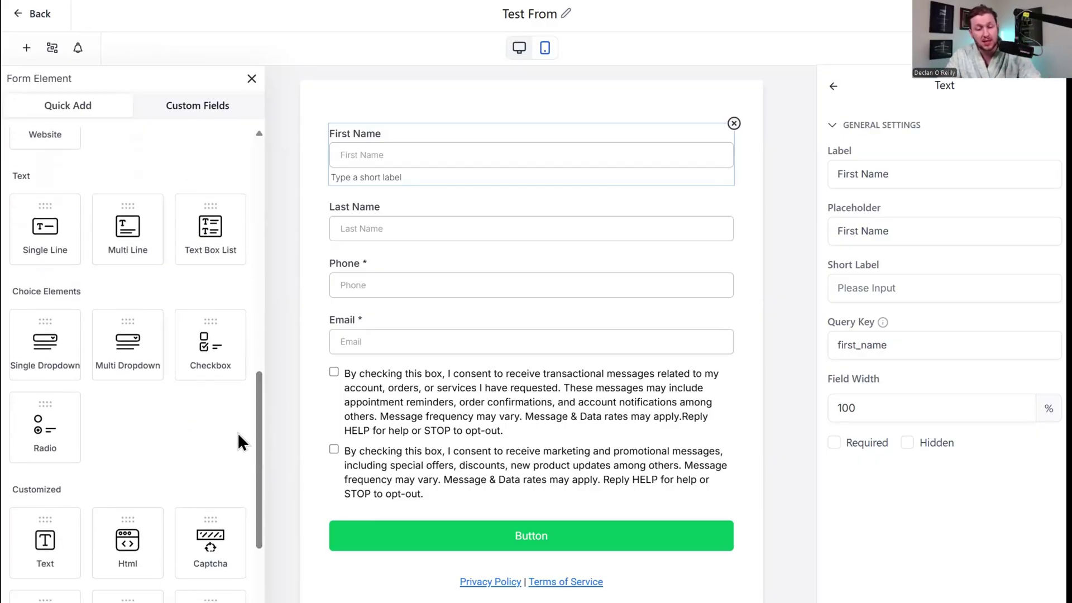
{"action": "scroll", "coordinate": [115, 324], "scroll_direction": "down", "scroll_amount": 2}
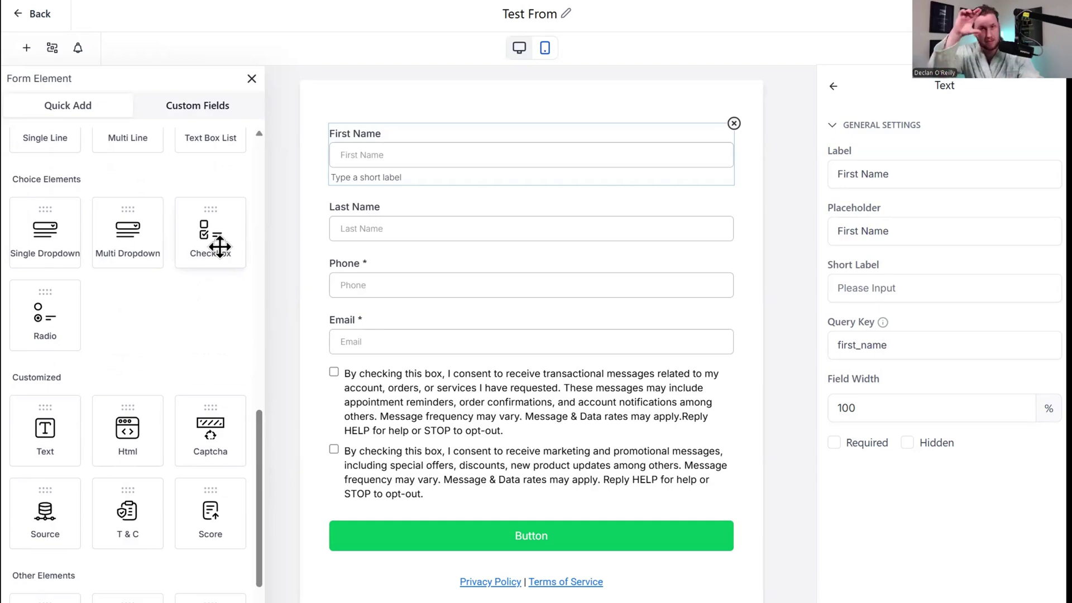
{"action": "left_click_drag", "start_coordinate": [220, 246], "coordinate": [367, 256]}
{"action": "key", "text": "ctrl+z"}
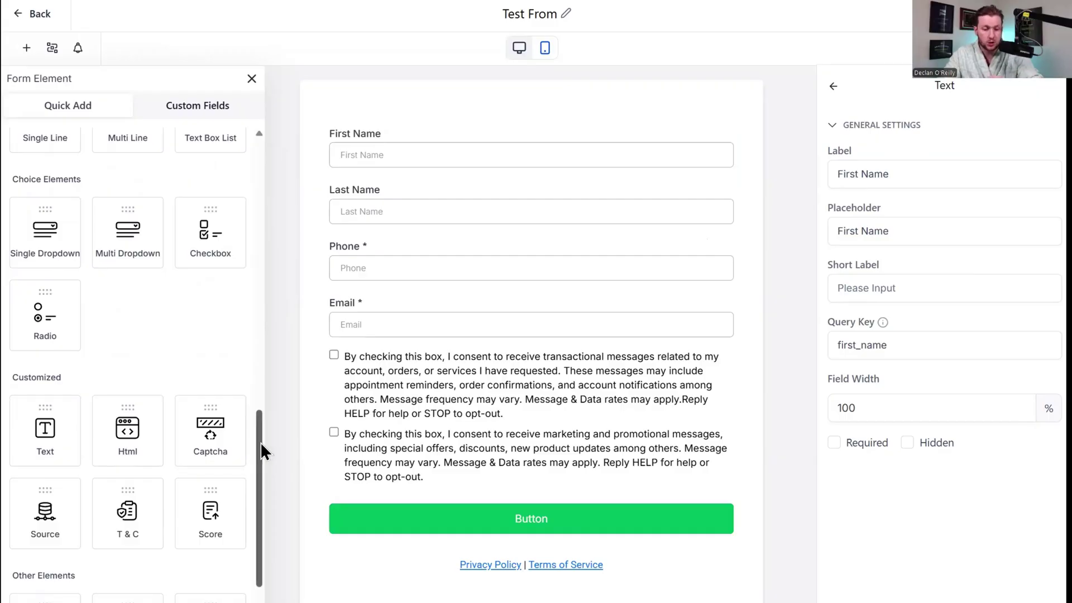
Drag the T&C element below the Email field, adding transactional and marketing consent checkboxes.
{"action": "left_click_drag", "start_coordinate": [260, 429], "coordinate": [262, 476]}
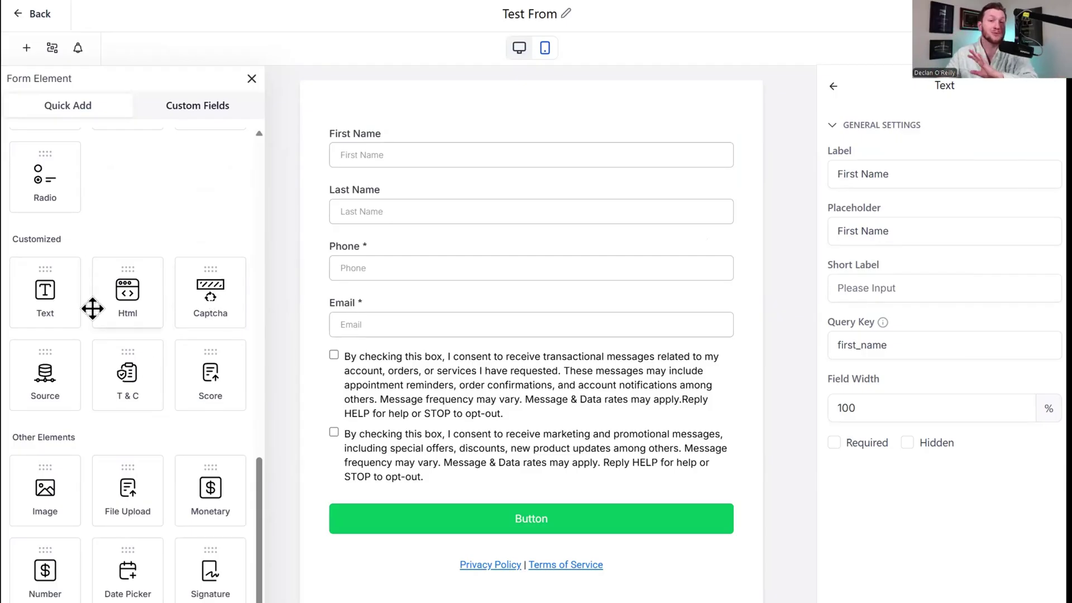
{"action": "left_click_drag", "start_coordinate": [136, 376], "coordinate": [389, 354]}
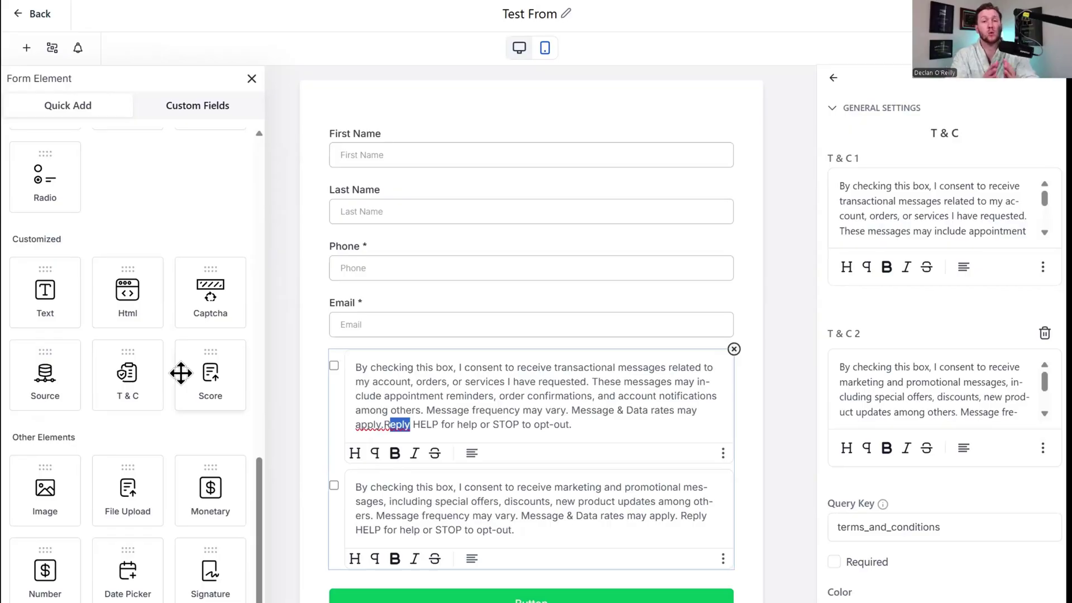
{"action": "left_click_drag", "start_coordinate": [232, 366], "coordinate": [233, 367]}
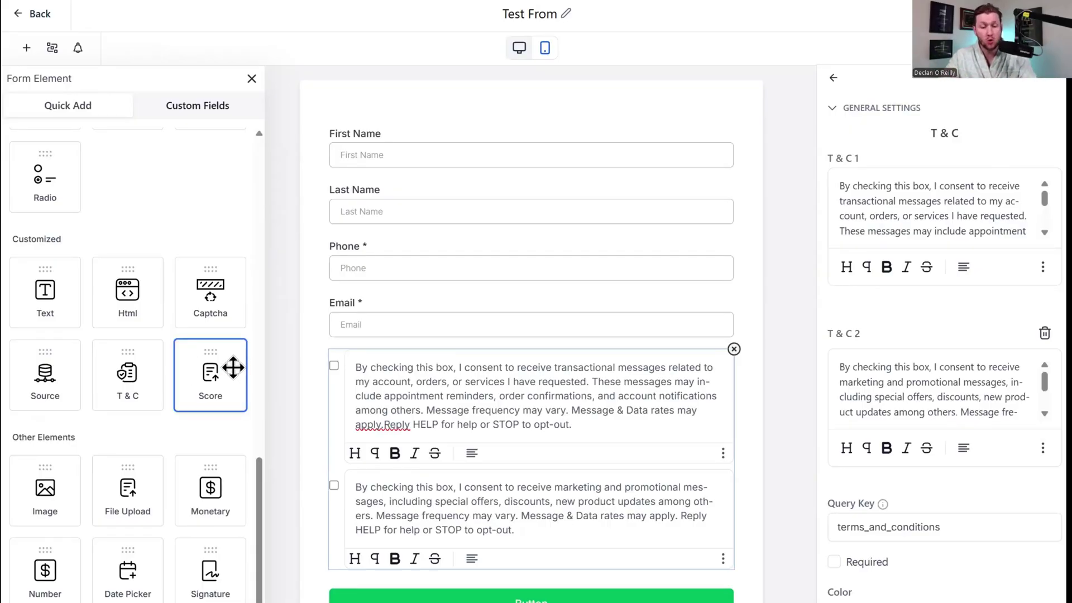
{"action": "scroll", "coordinate": [342, 279], "scroll_direction": "down", "scroll_amount": 2}
{"action": "scroll", "coordinate": [167, 355], "scroll_direction": "up", "scroll_amount": 4}
{"action": "scroll", "coordinate": [157, 370], "scroll_direction": "down", "scroll_amount": 4}
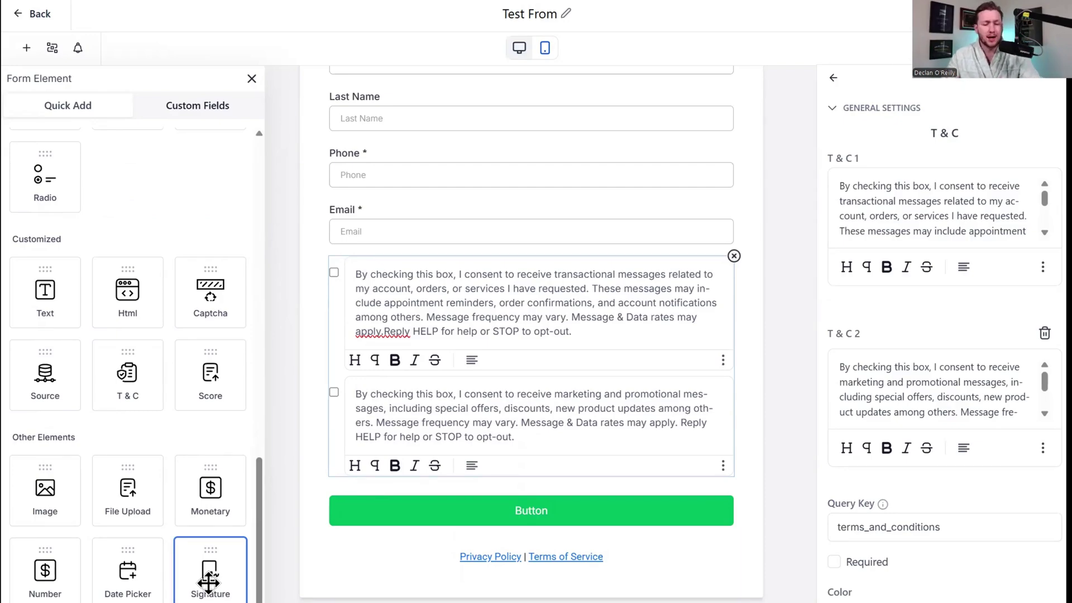
{"action": "scroll", "coordinate": [224, 447], "scroll_direction": "up", "scroll_amount": 10}
{"action": "scroll", "coordinate": [207, 430], "scroll_direction": "down", "scroll_amount": 2}
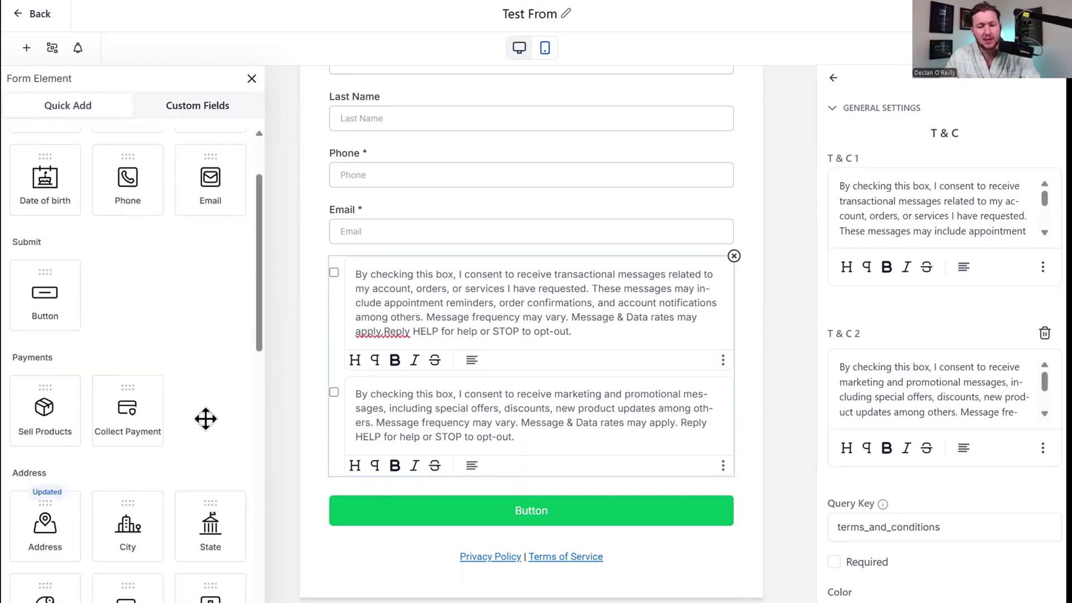
{"action": "scroll", "coordinate": [204, 391], "scroll_direction": "down", "scroll_amount": 10}
{"action": "scroll", "coordinate": [189, 324], "scroll_direction": "up", "scroll_amount": 10}
{"action": "scroll", "coordinate": [176, 327], "scroll_direction": "down", "scroll_amount": 2}
{"action": "scroll", "coordinate": [175, 327], "scroll_direction": "up", "scroll_amount": 2}
Delete the two-checkbox consent block and drop a single T&C agreement checkbox below the button.
{"action": "left_click", "coordinate": [734, 257]}
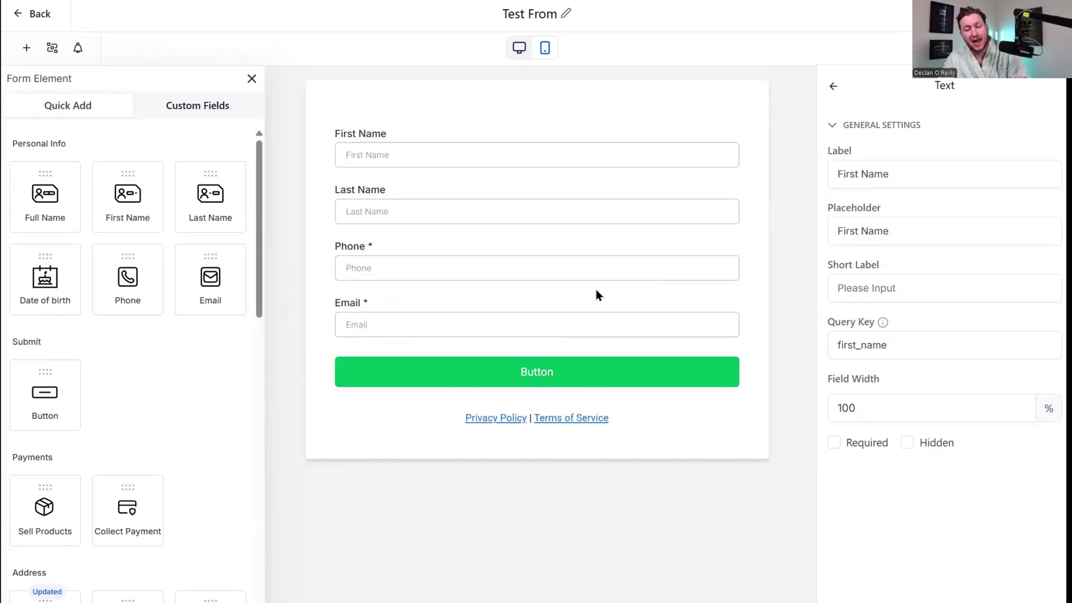
{"action": "scroll", "coordinate": [171, 461], "scroll_direction": "down", "scroll_amount": 10}
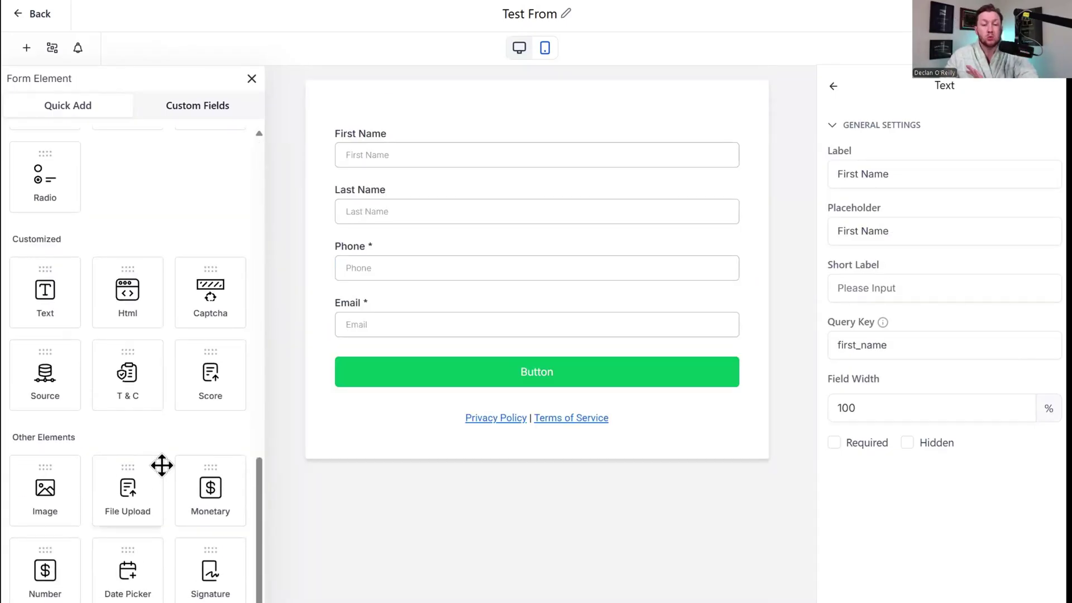
{"action": "scroll", "coordinate": [148, 461], "scroll_direction": "up", "scroll_amount": 10}
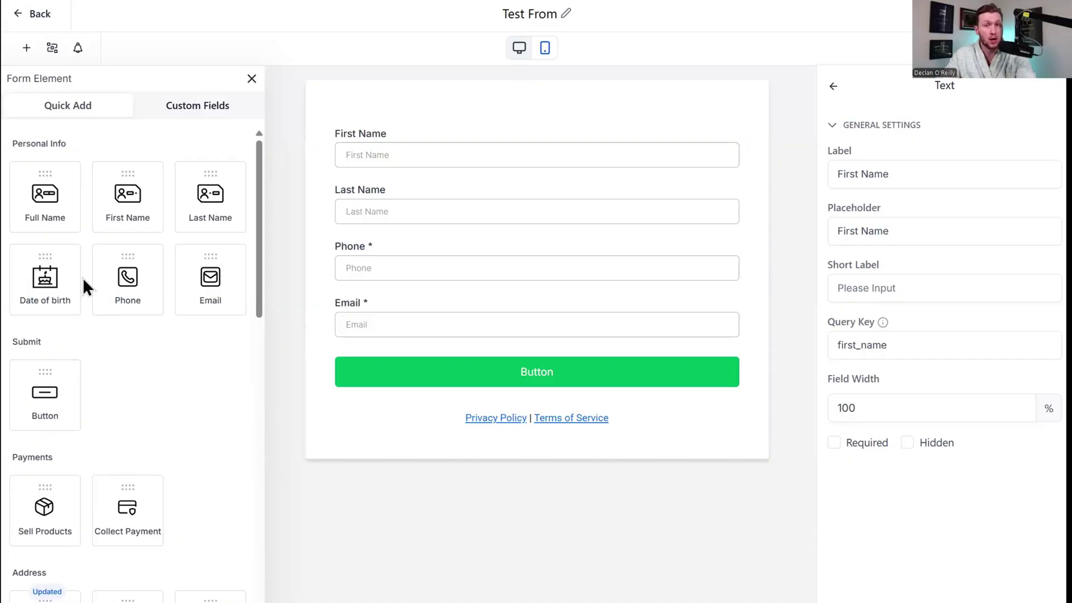
{"action": "scroll", "coordinate": [135, 268], "scroll_direction": "down", "scroll_amount": 1}
{"action": "scroll", "coordinate": [139, 280], "scroll_direction": "down", "scroll_amount": 10}
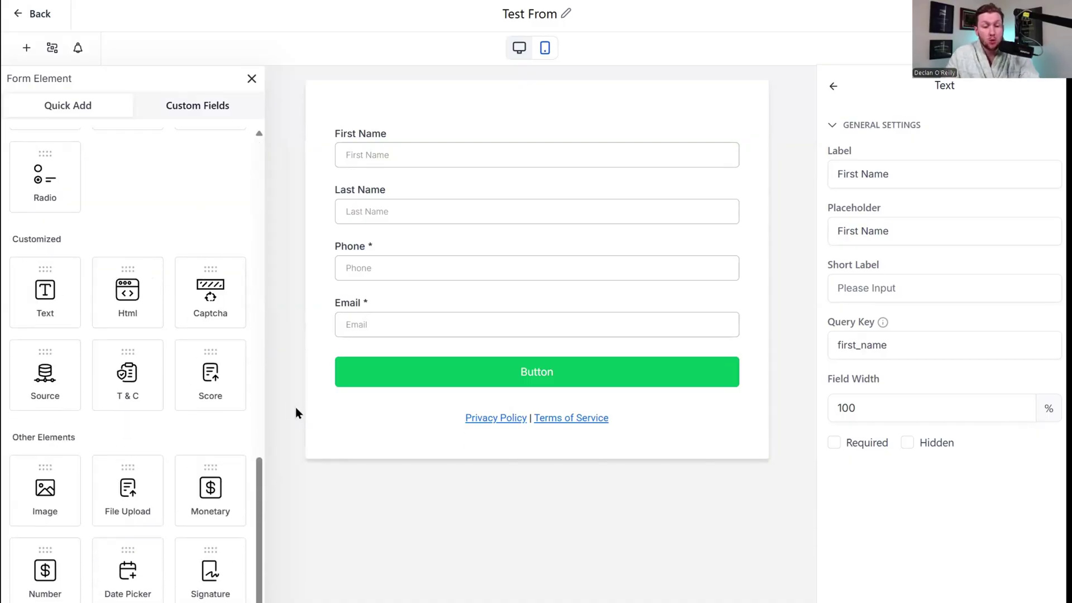
{"action": "left_click_drag", "start_coordinate": [129, 382], "coordinate": [437, 411]}
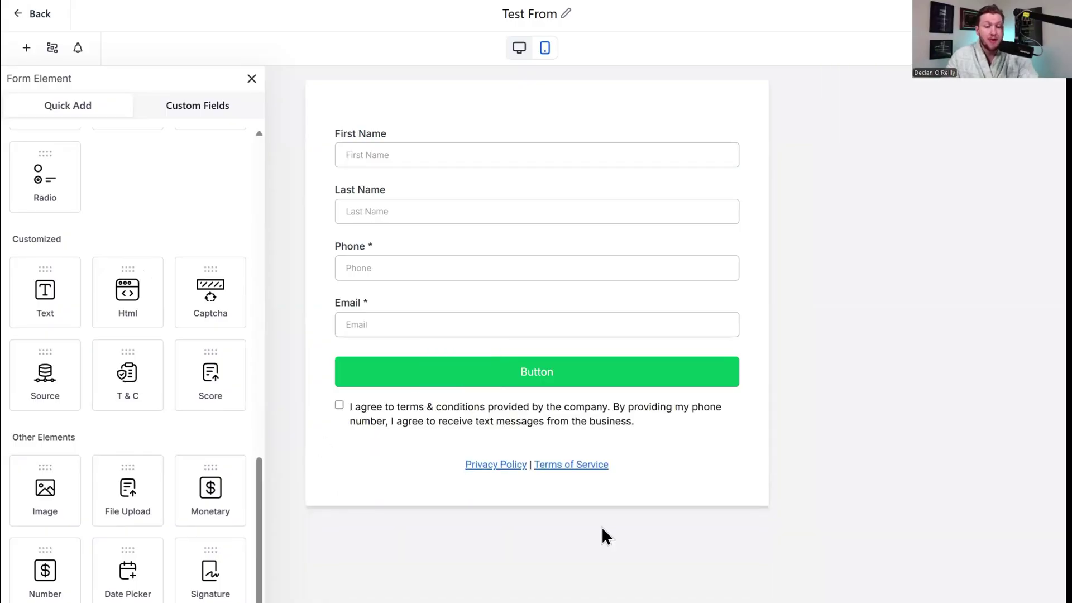
Follow the Privacy Policy link, then select its text and open and close the Insert Link dialog.
{"action": "left_click", "coordinate": [493, 466]}
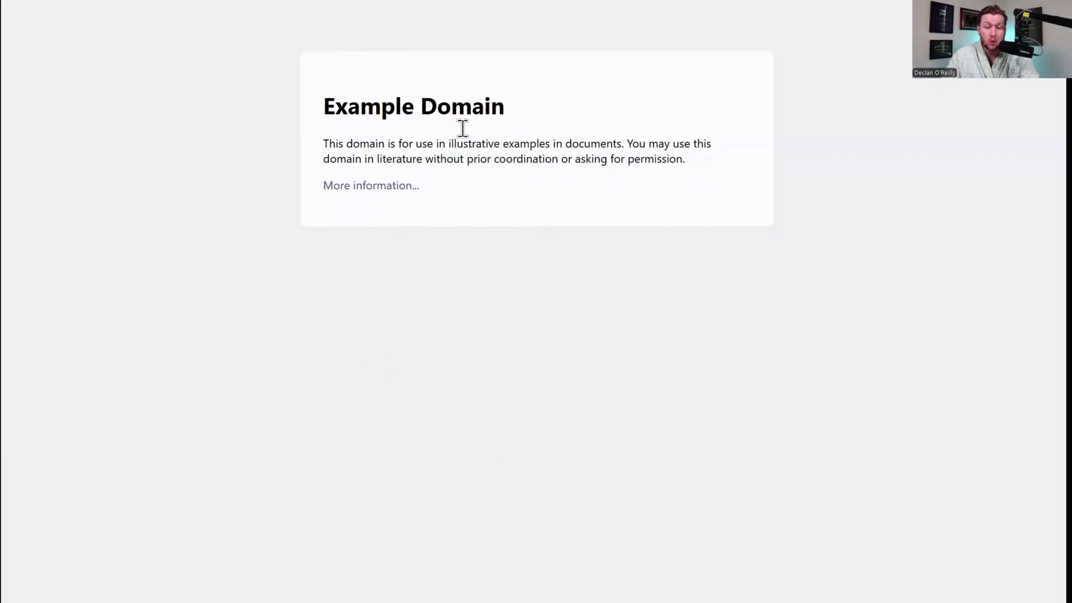
{"action": "left_click", "coordinate": [340, 2]}
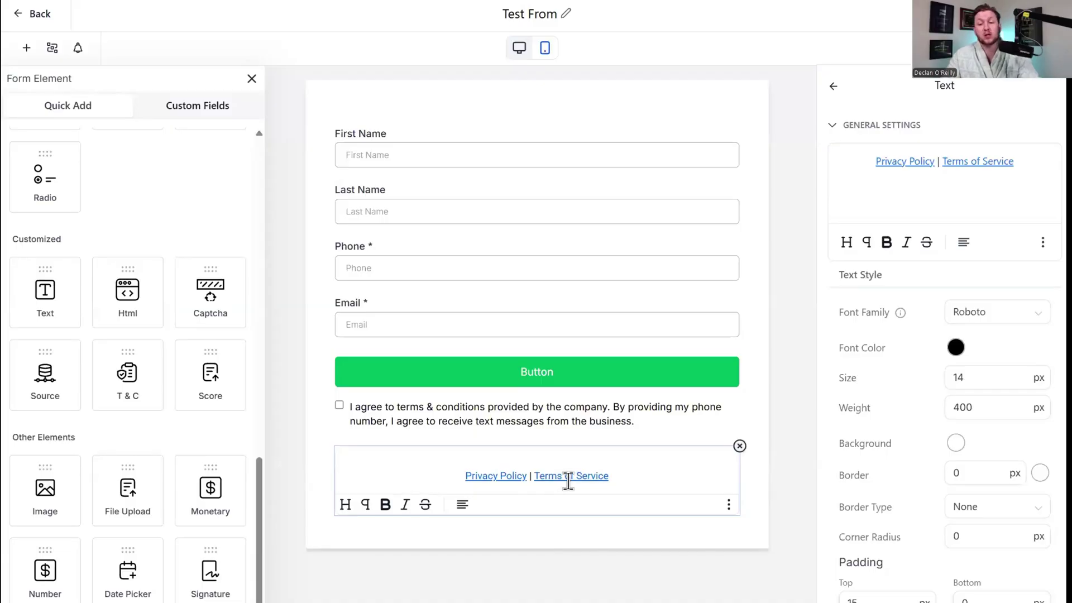
{"action": "left_click_drag", "start_coordinate": [875, 162], "coordinate": [940, 161]}
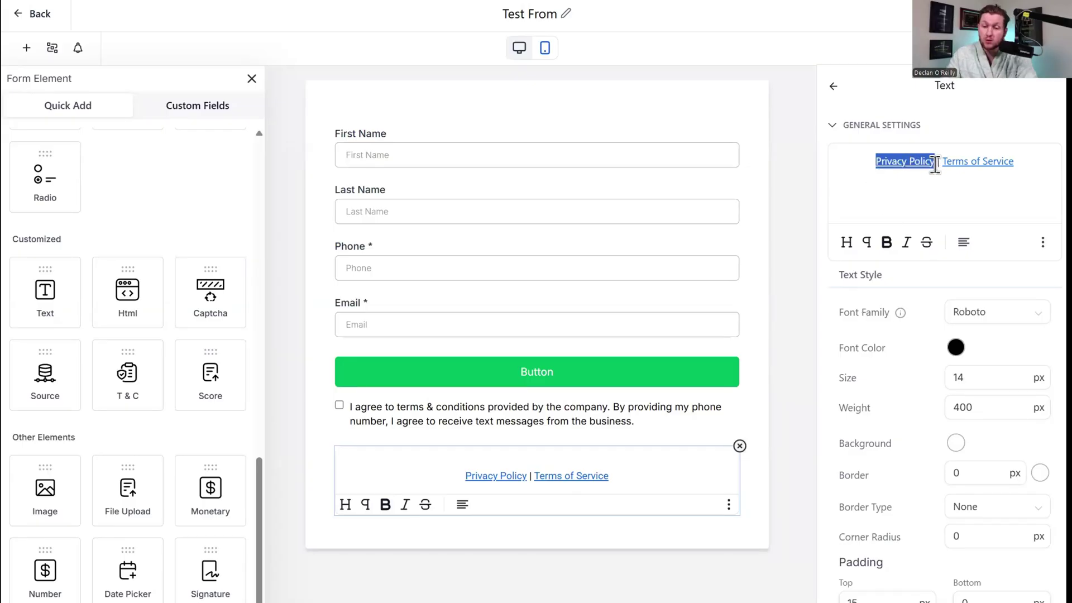
{"action": "left_click", "coordinate": [1044, 243]}
{"action": "left_click", "coordinate": [1043, 193]}
{"action": "left_click", "coordinate": [707, 240]}
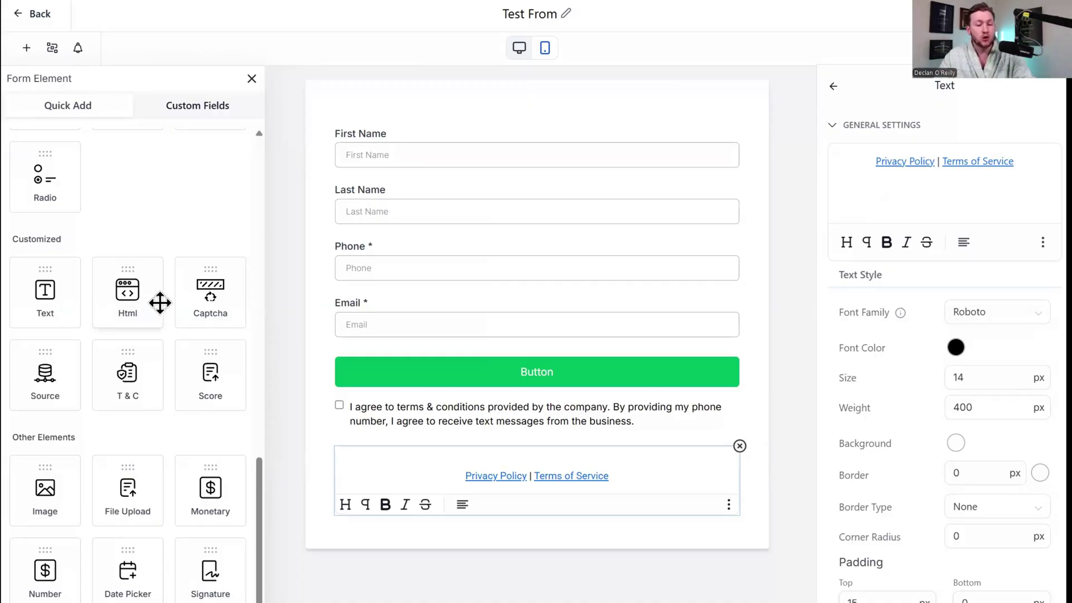
Switch between Custom Fields and Quick Add, ending on Custom Fields, and select the Last Name field.
{"action": "scroll", "coordinate": [173, 324], "scroll_direction": "up", "scroll_amount": 10}
{"action": "scroll", "coordinate": [133, 279], "scroll_direction": "down", "scroll_amount": 10}
{"action": "scroll", "coordinate": [158, 321], "scroll_direction": "up", "scroll_amount": 10}
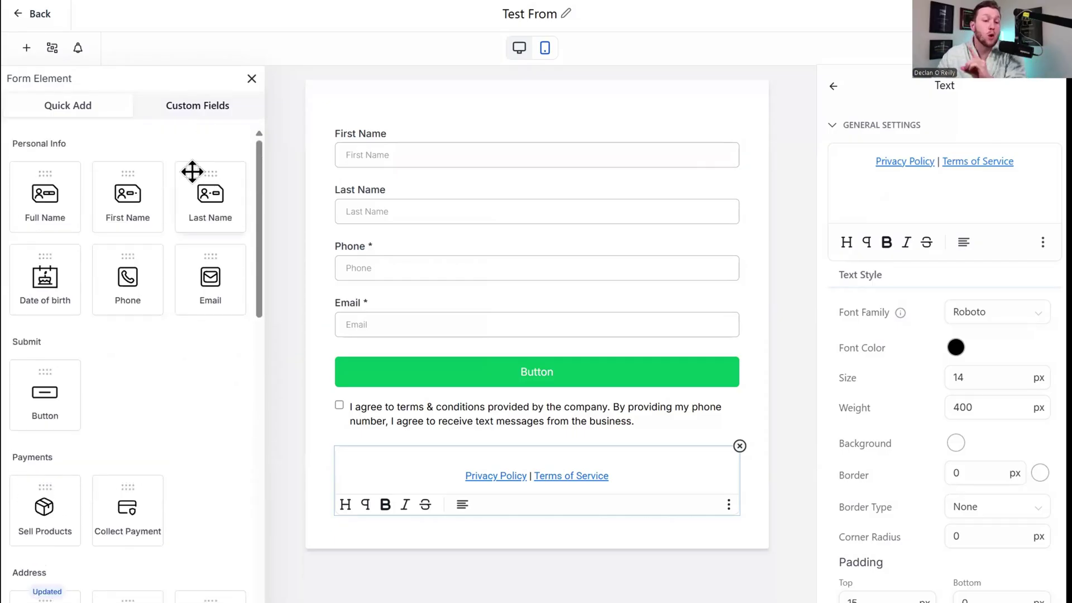
{"action": "left_click", "coordinate": [211, 107]}
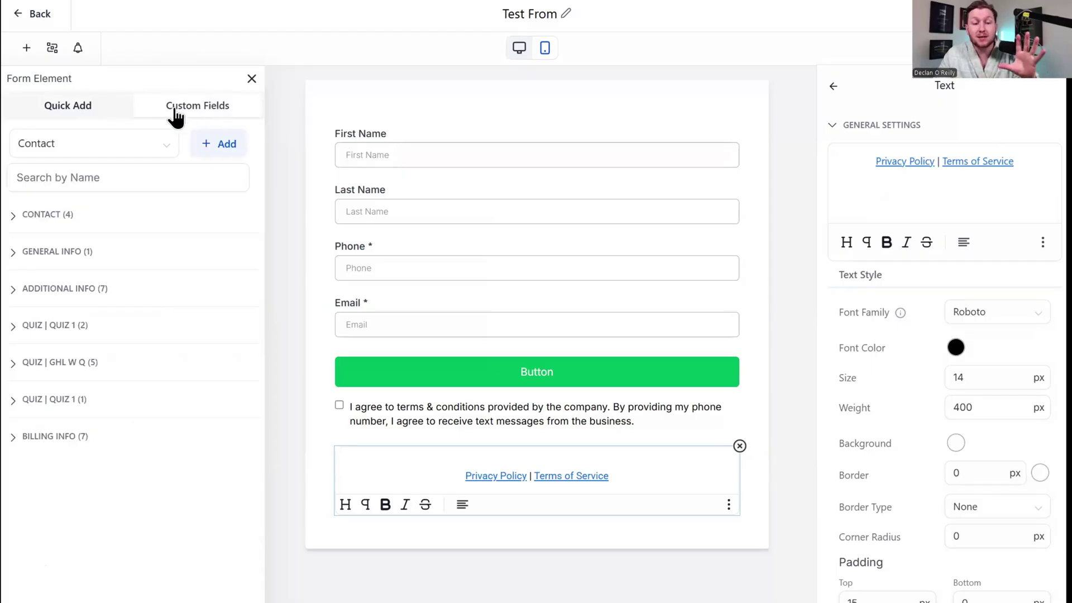
{"action": "left_click", "coordinate": [83, 110]}
{"action": "scroll", "coordinate": [179, 335], "scroll_direction": "down", "scroll_amount": 10}
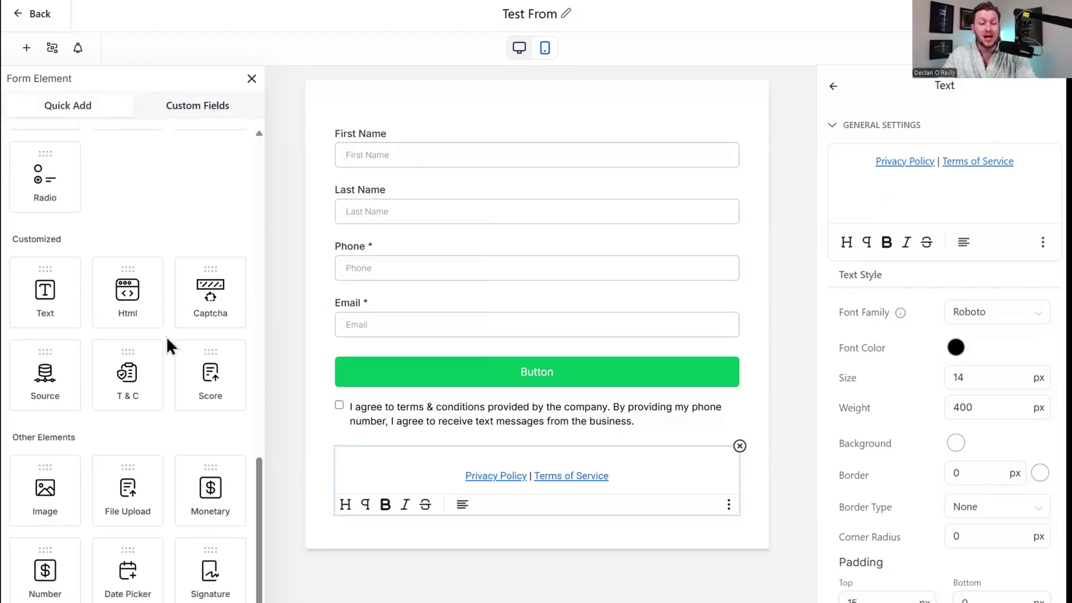
{"action": "scroll", "coordinate": [213, 182], "scroll_direction": "up", "scroll_amount": 10}
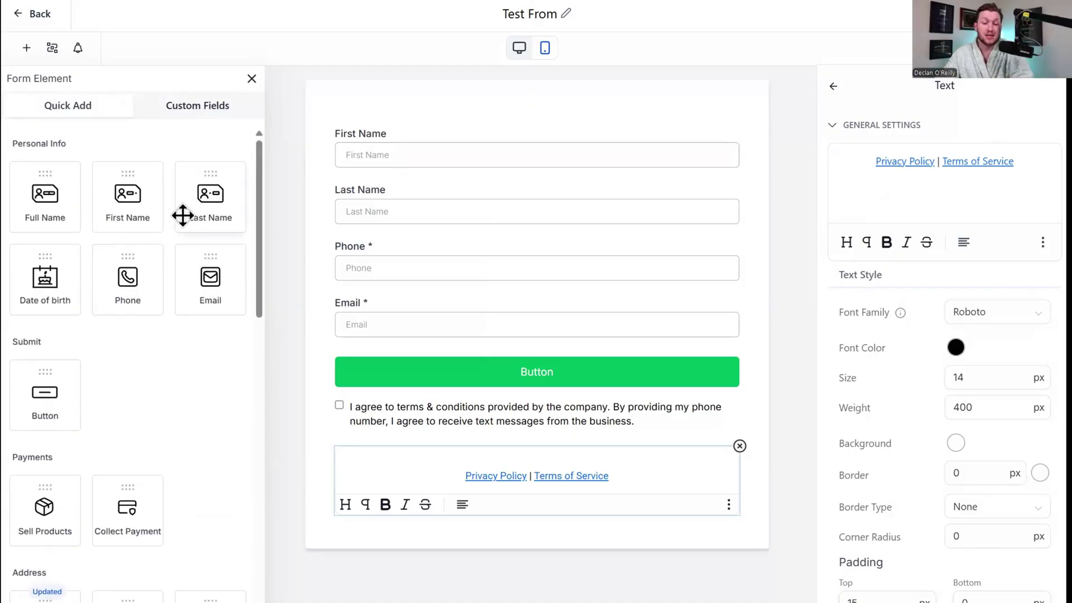
{"action": "scroll", "coordinate": [143, 484], "scroll_direction": "down", "scroll_amount": 1}
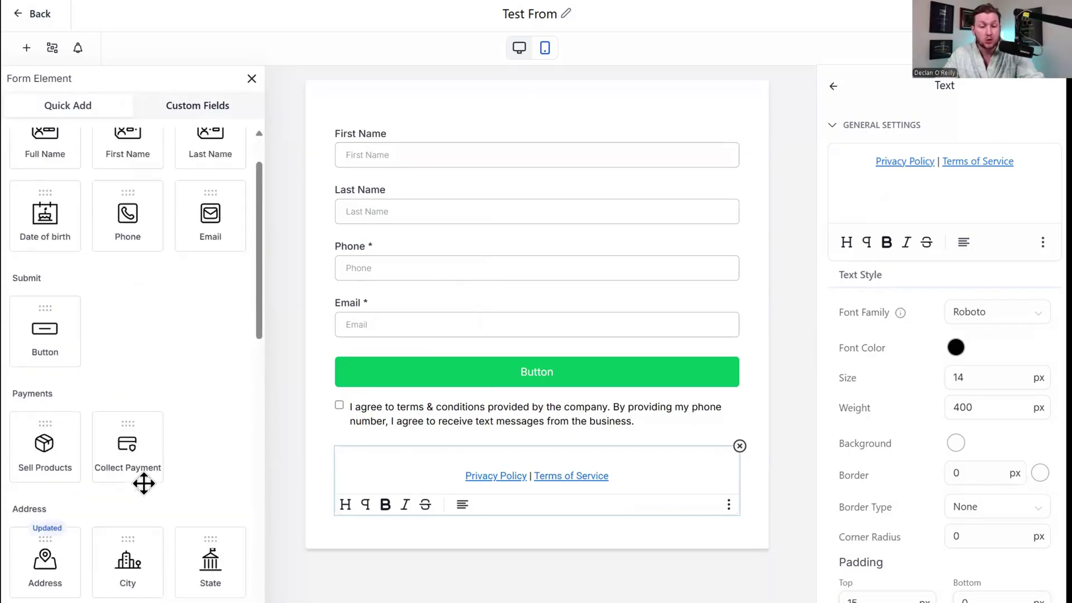
{"action": "scroll", "coordinate": [229, 391], "scroll_direction": "down", "scroll_amount": 6}
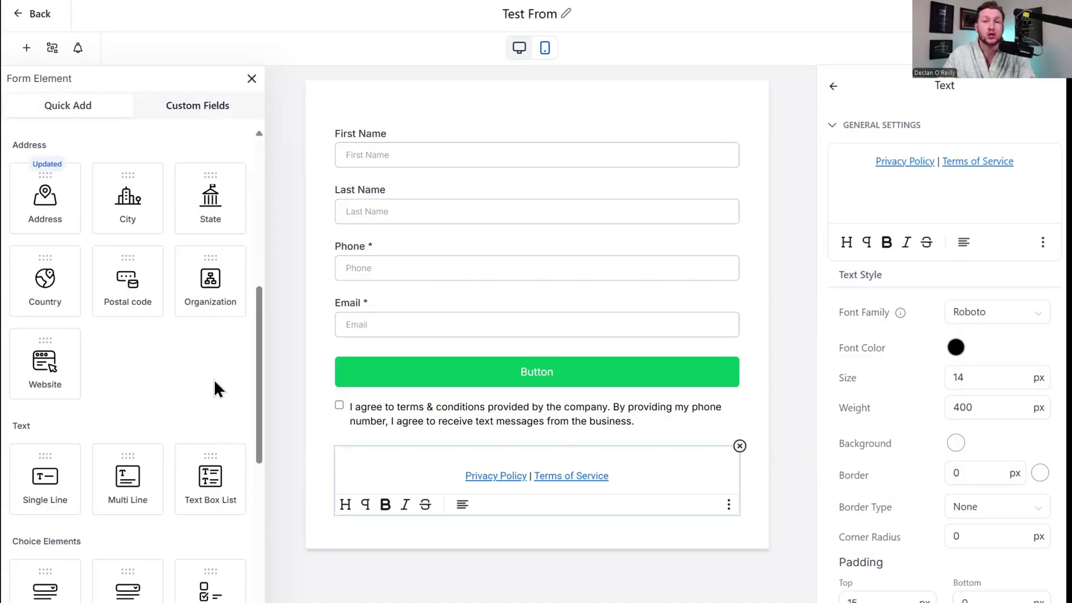
{"action": "left_click", "coordinate": [209, 111]}
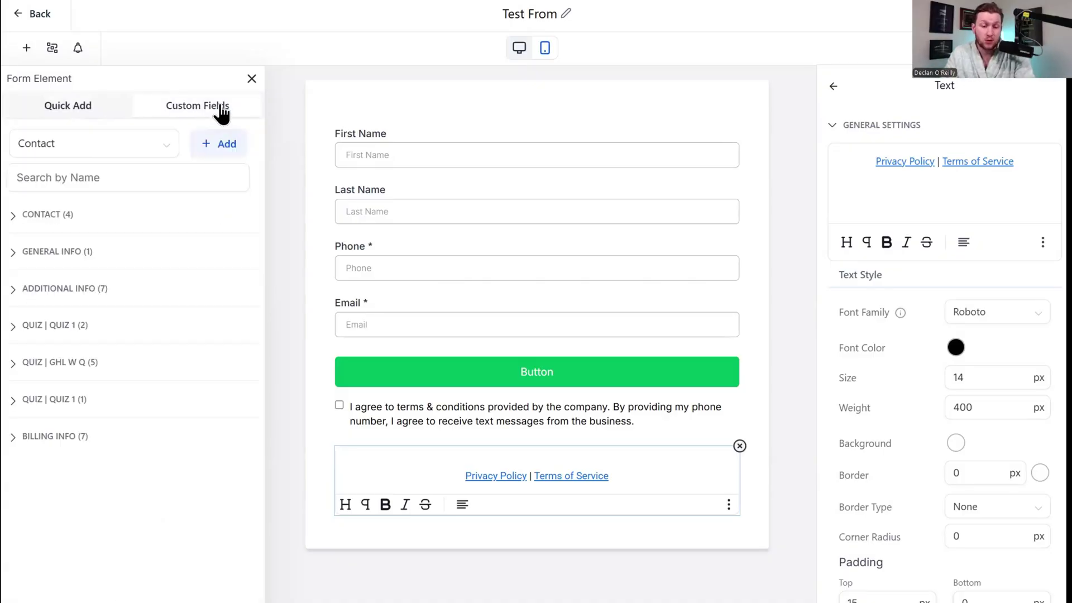
{"action": "left_click", "coordinate": [401, 211]}
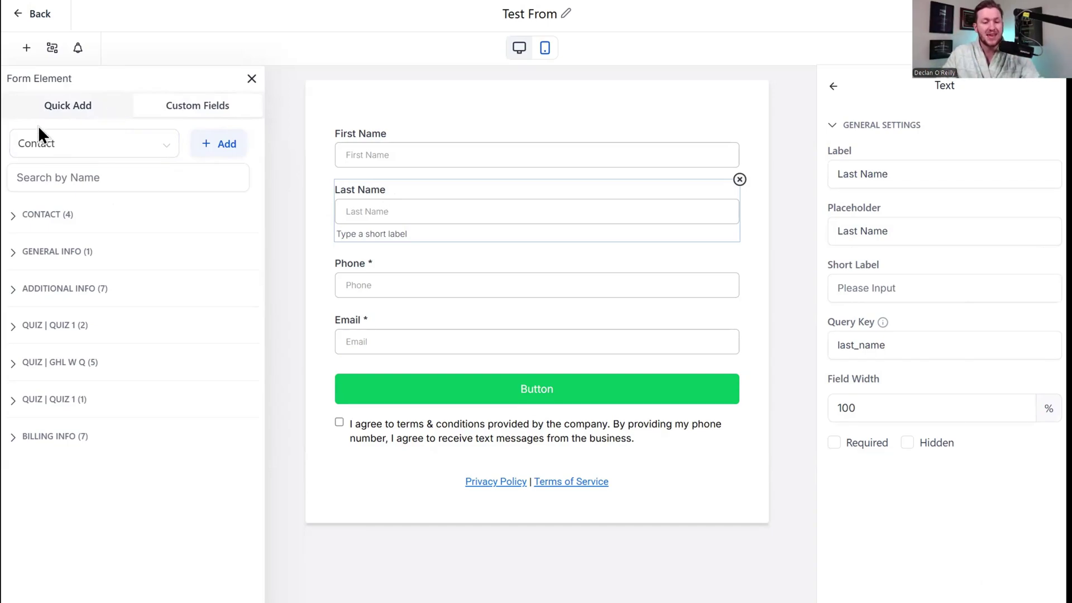
{"action": "left_click", "coordinate": [231, 148]}
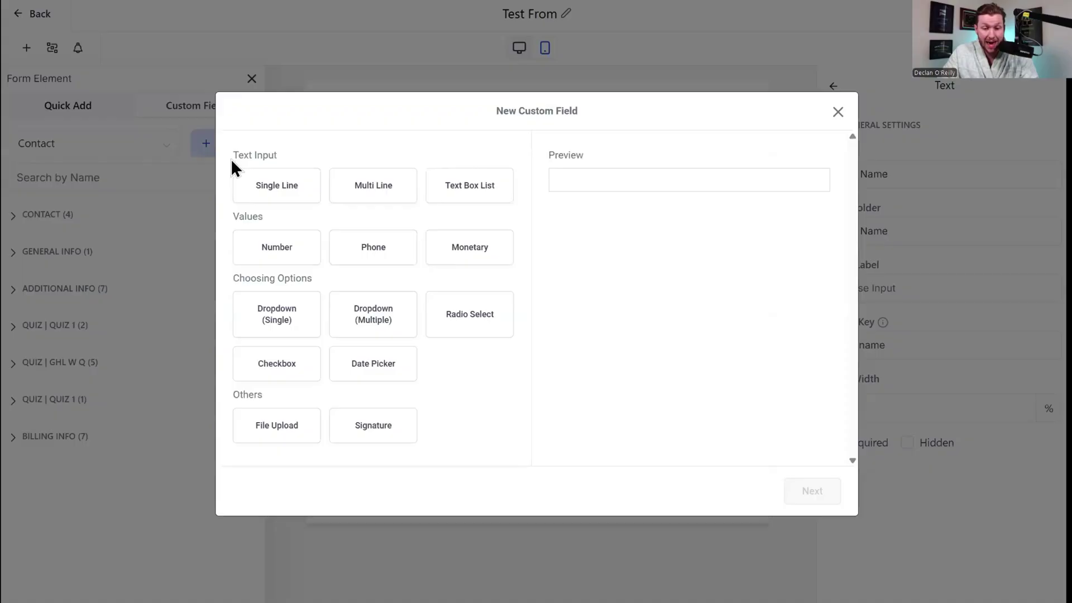
{"action": "left_click", "coordinate": [296, 186]}
{"action": "left_click", "coordinate": [823, 496]}
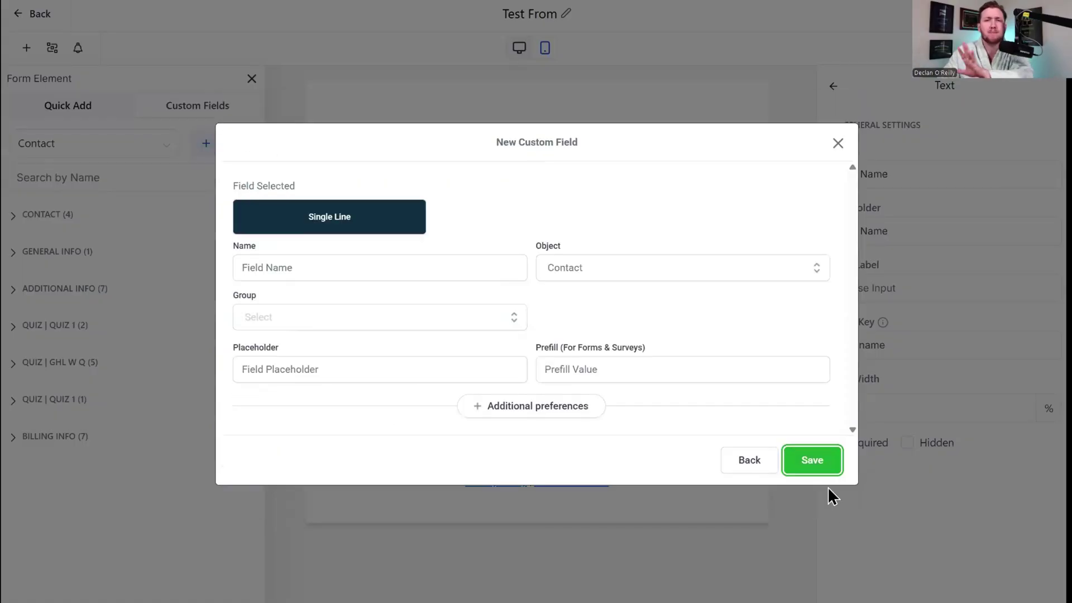
{"action": "left_click", "coordinate": [387, 265]}
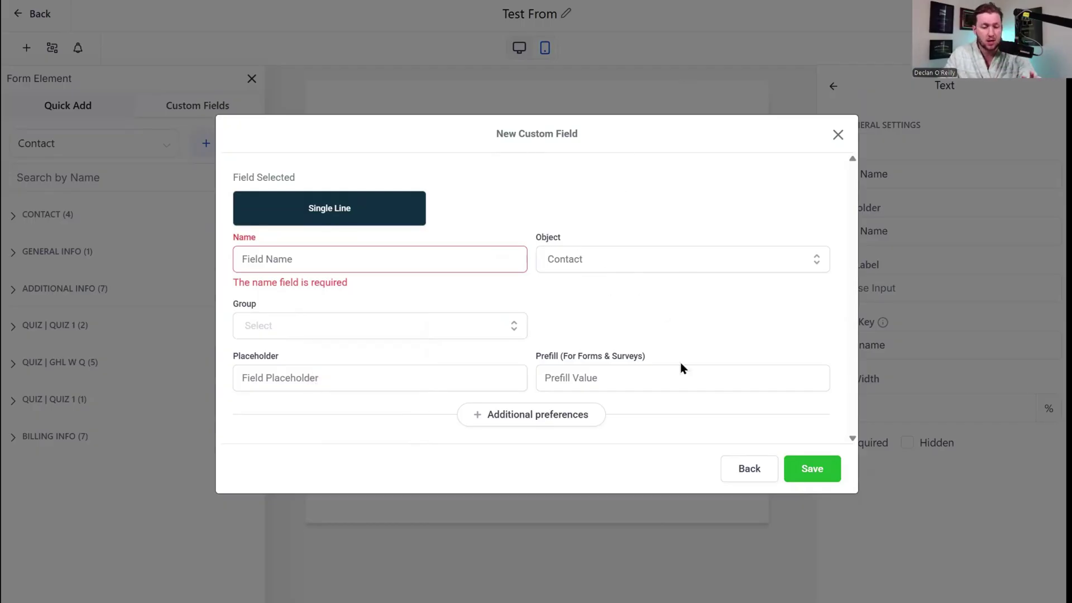
{"action": "left_click", "coordinate": [838, 136]}
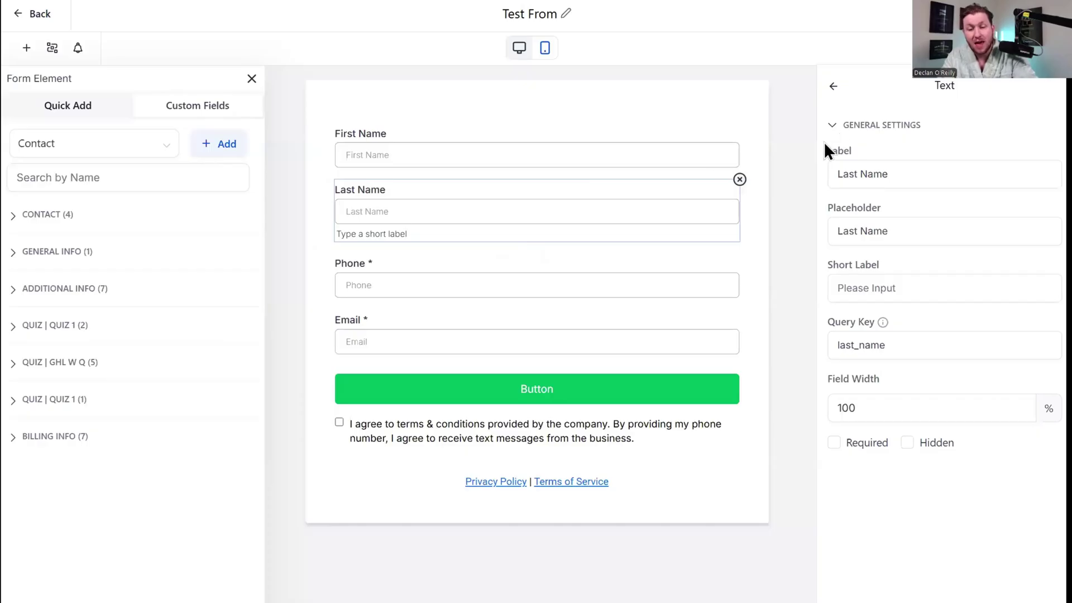
Add the Contact group's Favorite Pokemon Card field between Phone and Email, then remove it.
{"action": "left_click", "coordinate": [100, 219]}
{"action": "left_click_drag", "start_coordinate": [85, 300], "coordinate": [434, 288]}
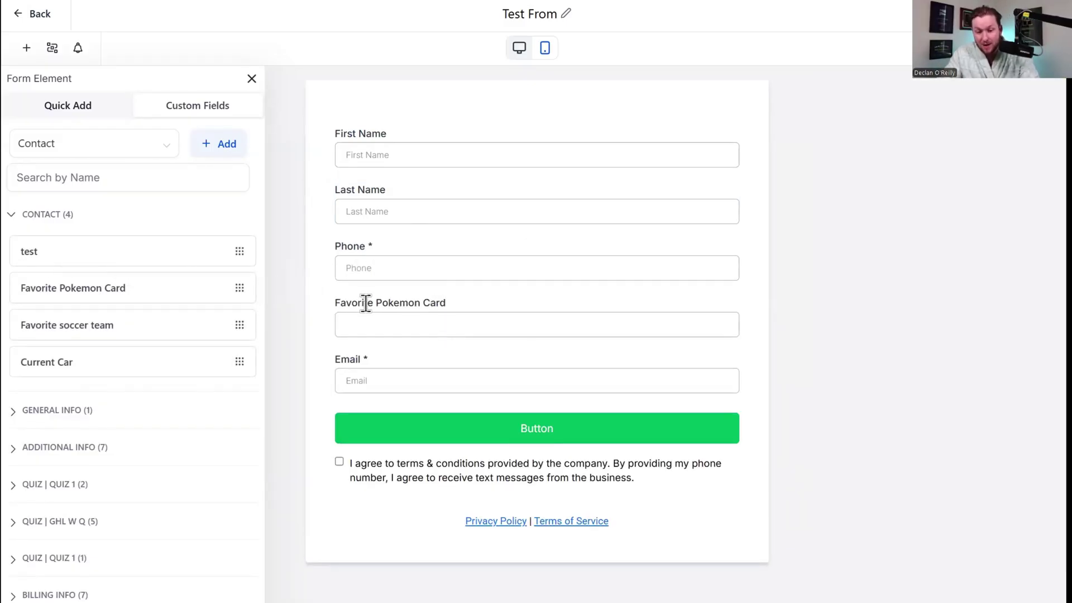
{"action": "left_click", "coordinate": [369, 302]}
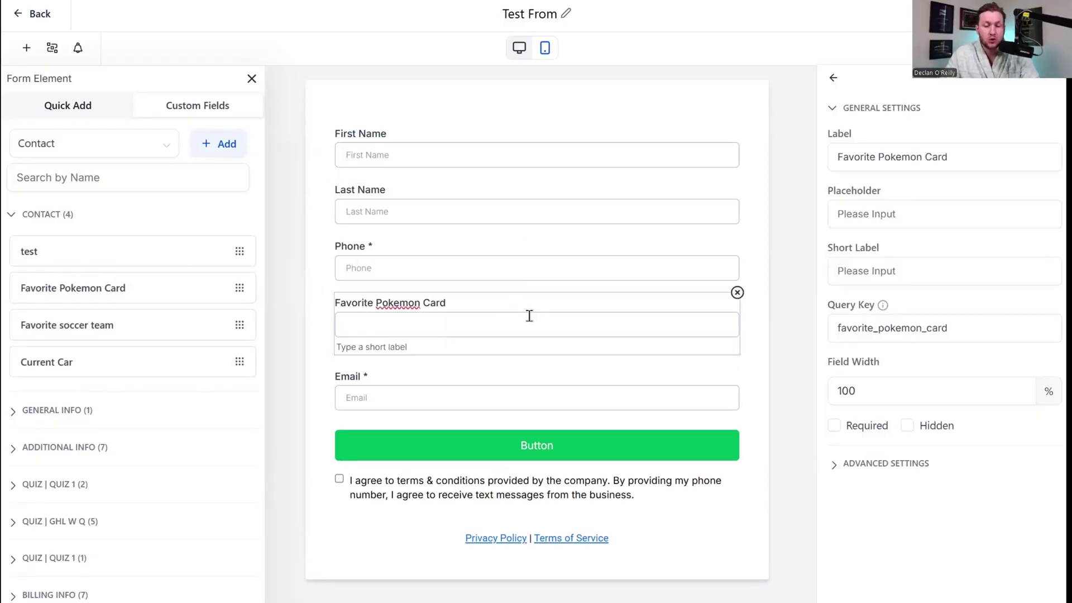
{"action": "left_click", "coordinate": [737, 293]}
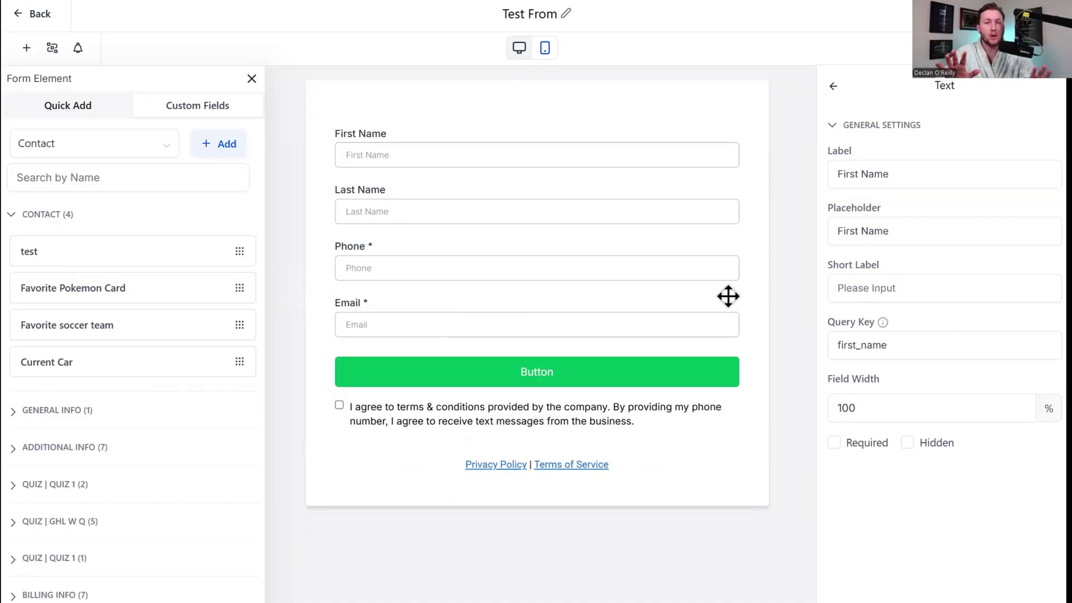
Collapse the Contact group and go back to the Quick Add standard elements.
{"action": "left_click", "coordinate": [47, 178]}
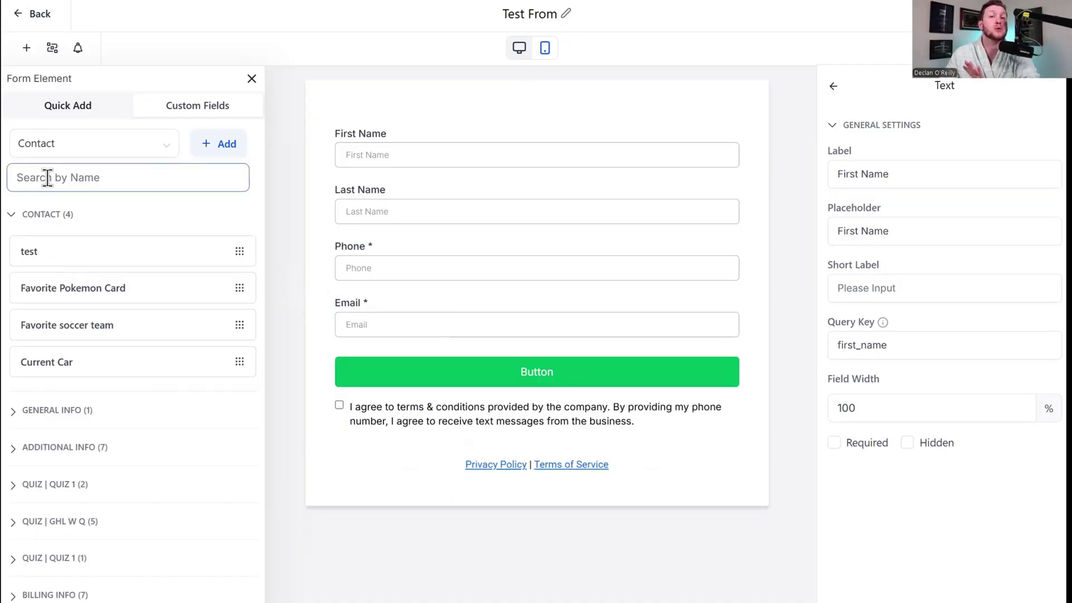
{"action": "left_click", "coordinate": [40, 216]}
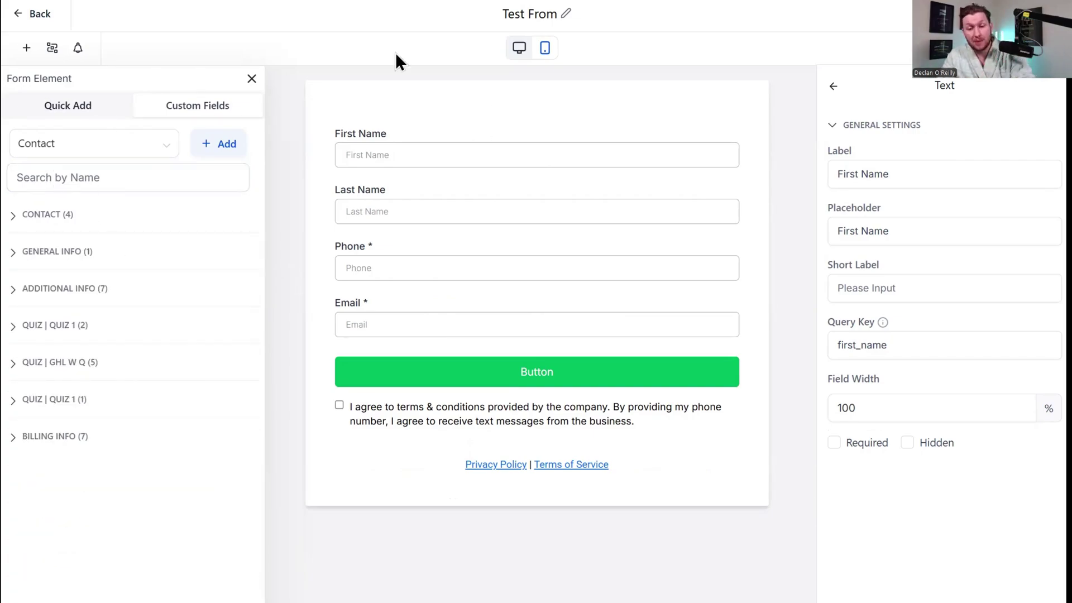
{"action": "left_click", "coordinate": [92, 115]}
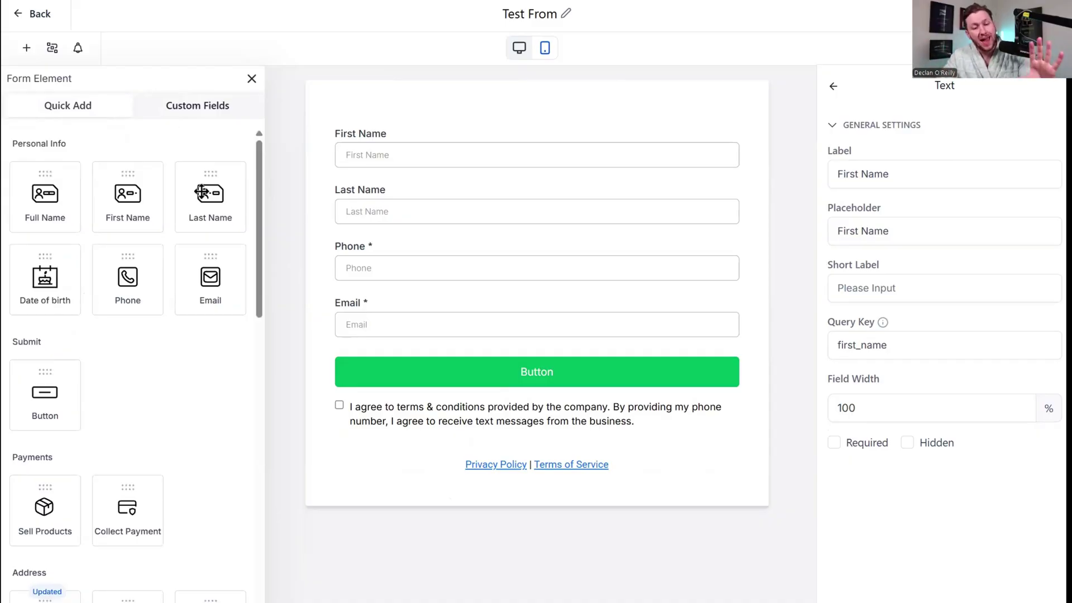
Switch from Custom Fields to the Quick Add tiles and try dragging a Last Name field in.
{"action": "scroll", "coordinate": [187, 239], "scroll_direction": "down", "scroll_amount": 10}
{"action": "scroll", "coordinate": [173, 310], "scroll_direction": "up", "scroll_amount": 12}
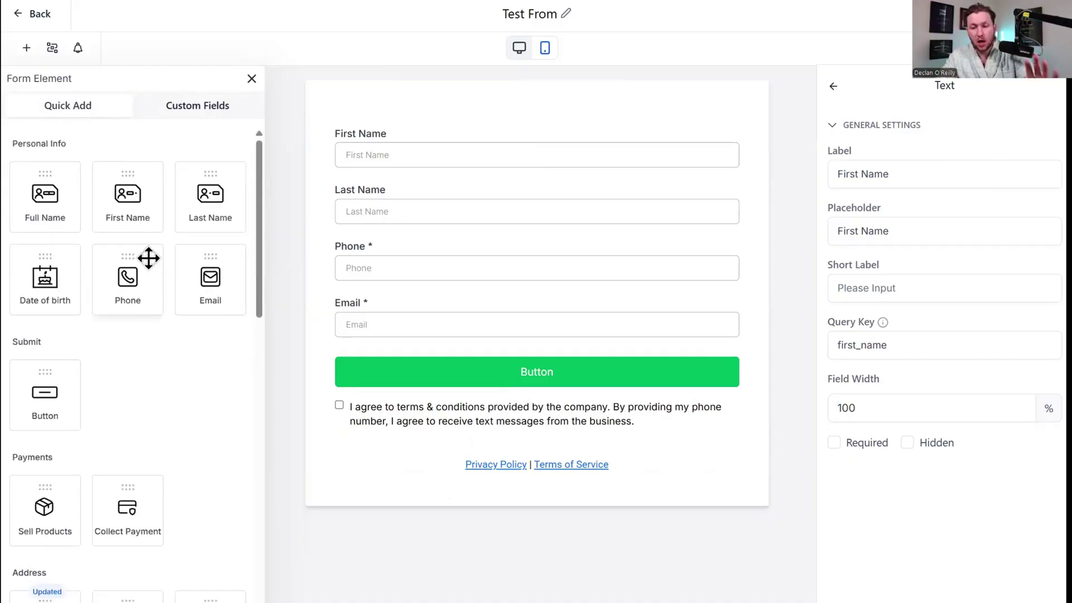
{"action": "left_click", "coordinate": [182, 111]}
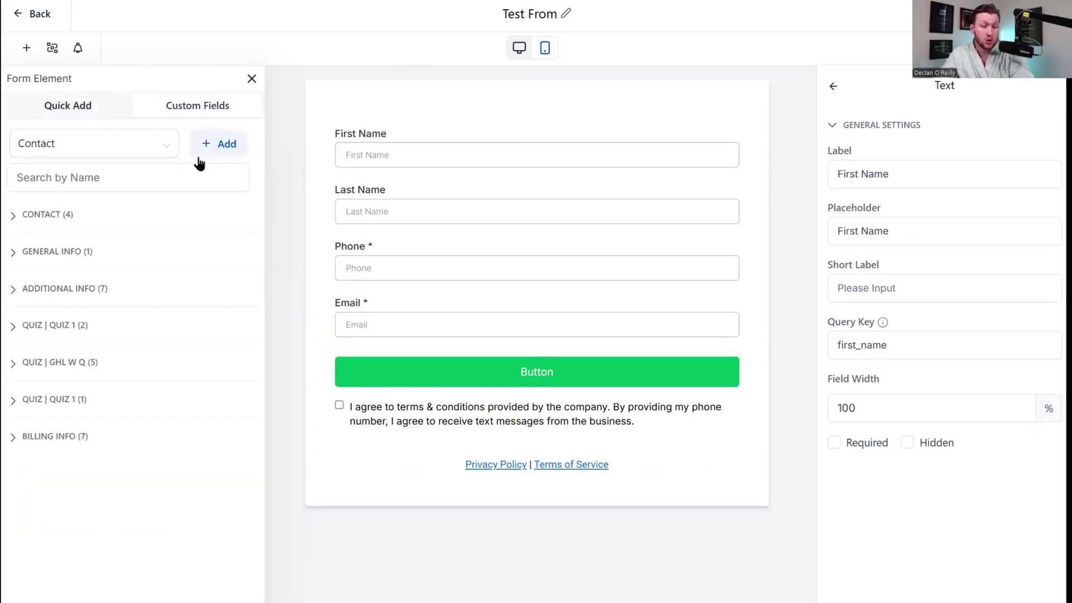
{"action": "left_click", "coordinate": [102, 111]}
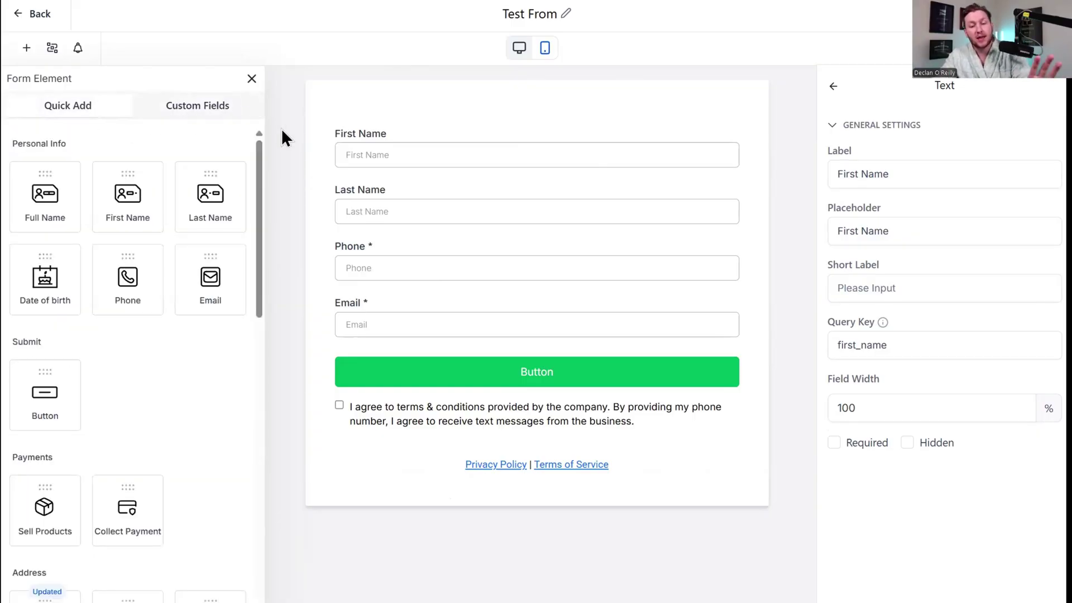
{"action": "left_click_drag", "start_coordinate": [210, 195], "coordinate": [199, 270]}
Scroll the Quick Add tiles, then select the First Name field on the form.
{"action": "scroll", "coordinate": [196, 280], "scroll_direction": "down", "scroll_amount": 4}
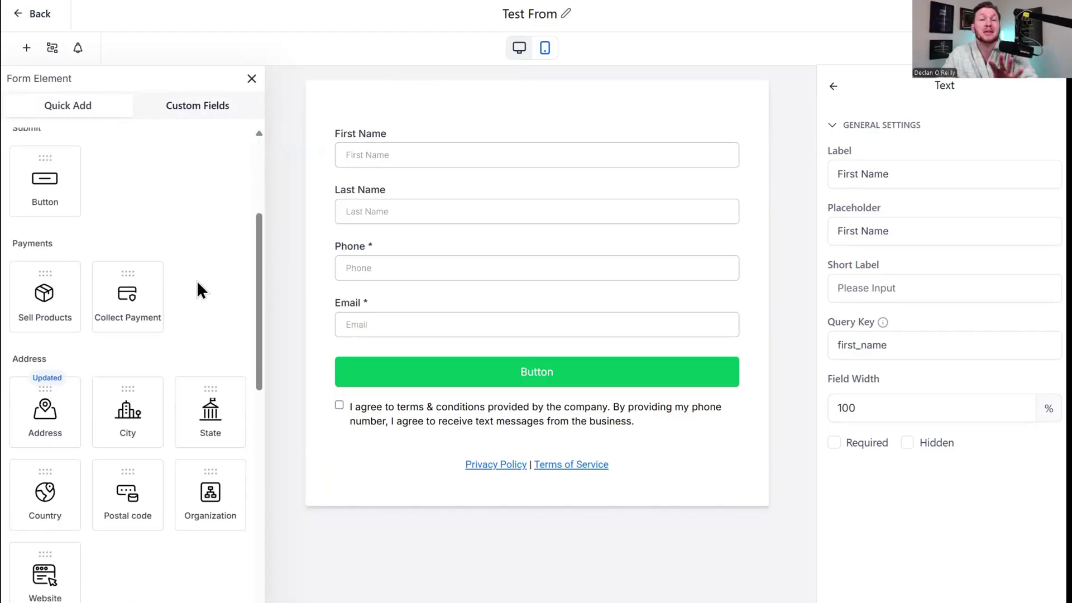
{"action": "scroll", "coordinate": [167, 290], "scroll_direction": "down", "scroll_amount": 8}
{"action": "scroll", "coordinate": [212, 377], "scroll_direction": "up", "scroll_amount": 12}
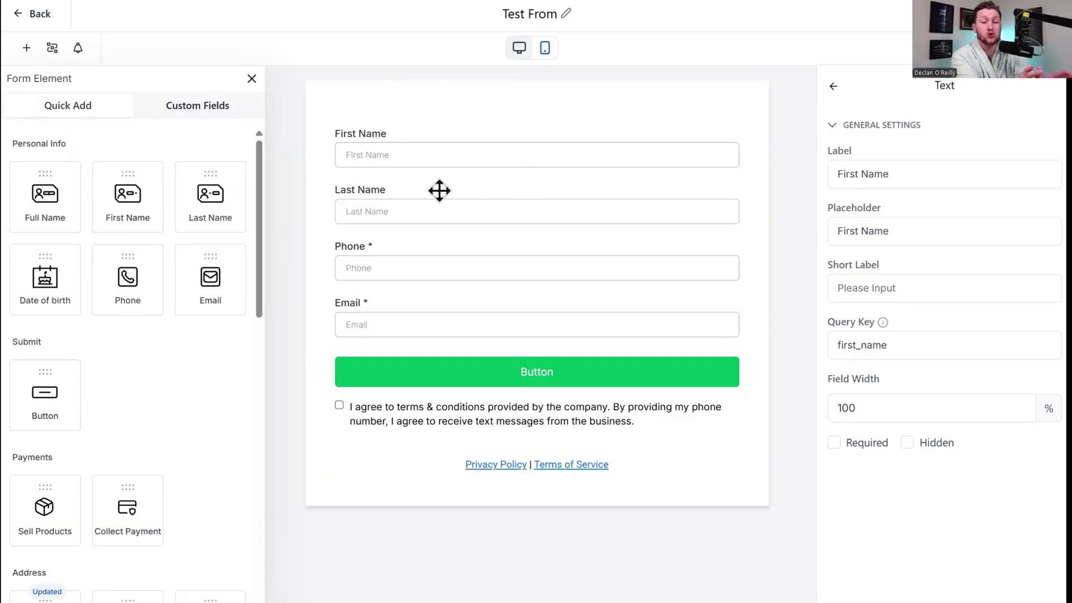
{"action": "left_click", "coordinate": [686, 139]}
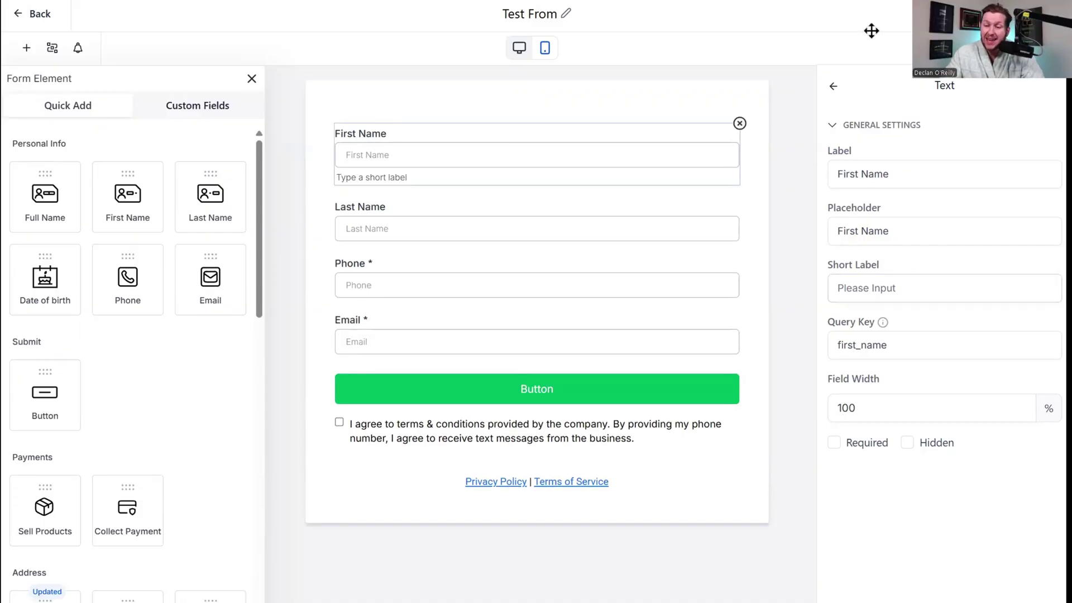
Look over the Last Name field's settings, then bring up the First Name field's settings.
{"action": "left_click", "coordinate": [521, 198]}
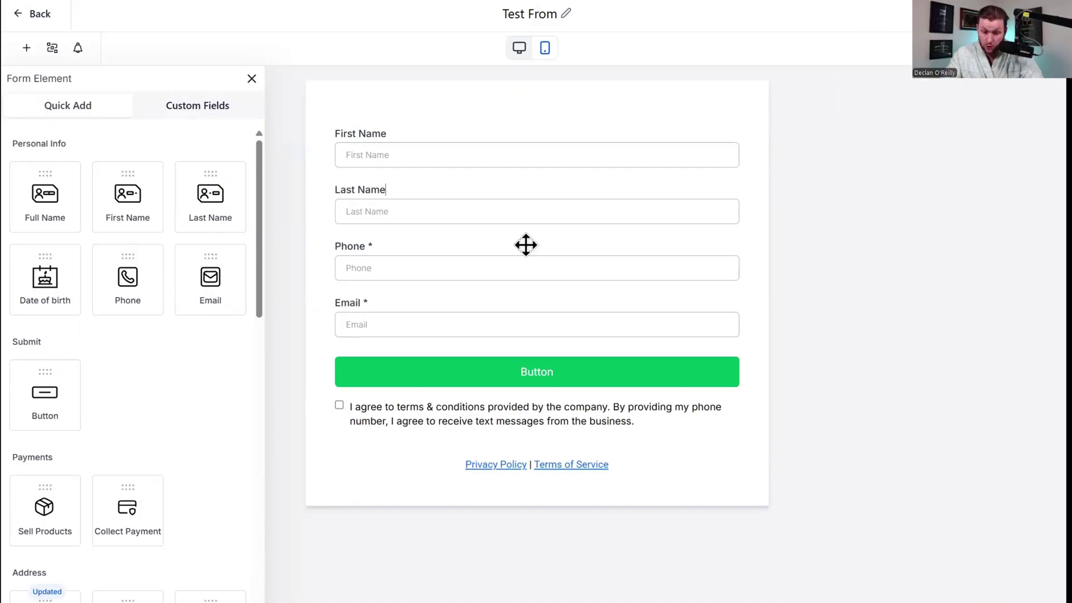
{"action": "left_click", "coordinate": [516, 212]}
{"action": "left_click", "coordinate": [880, 176]}
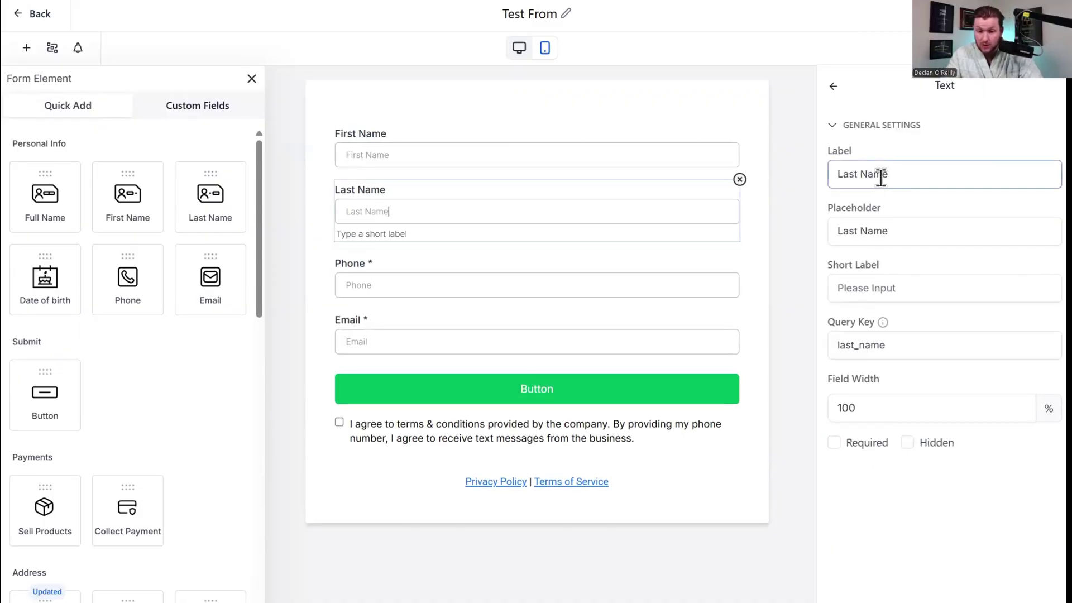
{"action": "left_click_drag", "start_coordinate": [382, 135], "coordinate": [359, 127]}
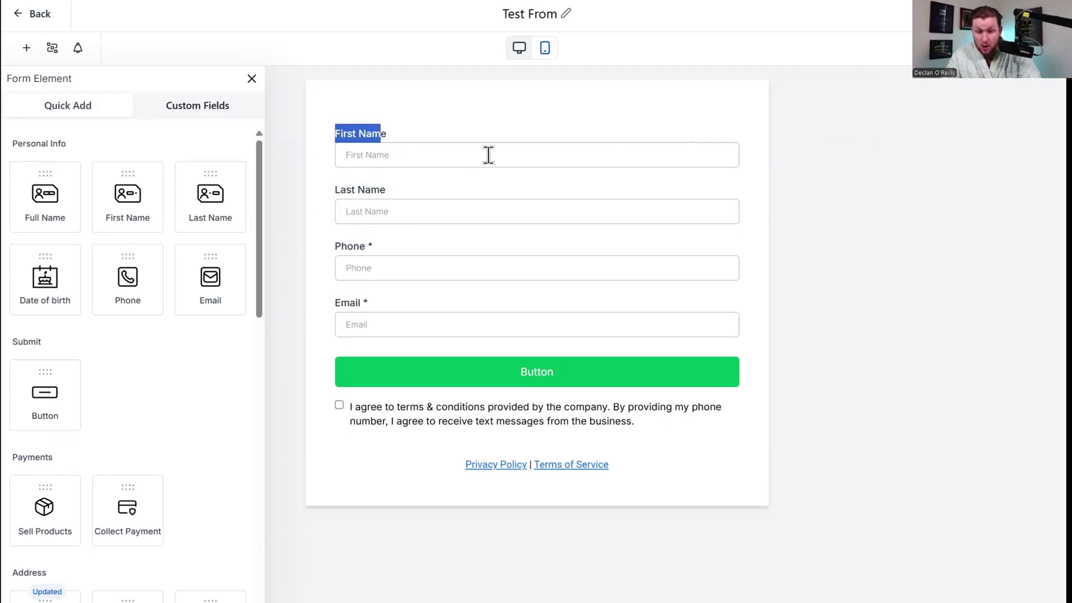
{"action": "left_click", "coordinate": [492, 155]}
Change the First Name placeholder to 'First name', passing through query key and field width.
{"action": "left_click_drag", "start_coordinate": [887, 232], "coordinate": [858, 231]}
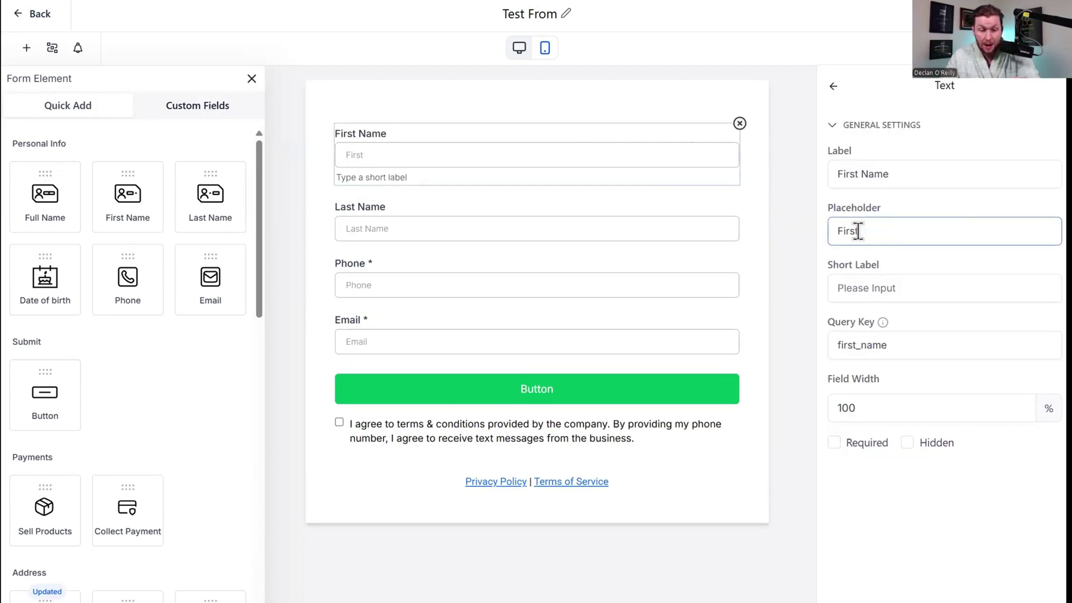
{"action": "type", "text": "ame"}
{"action": "key", "text": "Tab"}
{"action": "left_click", "coordinate": [914, 347]}
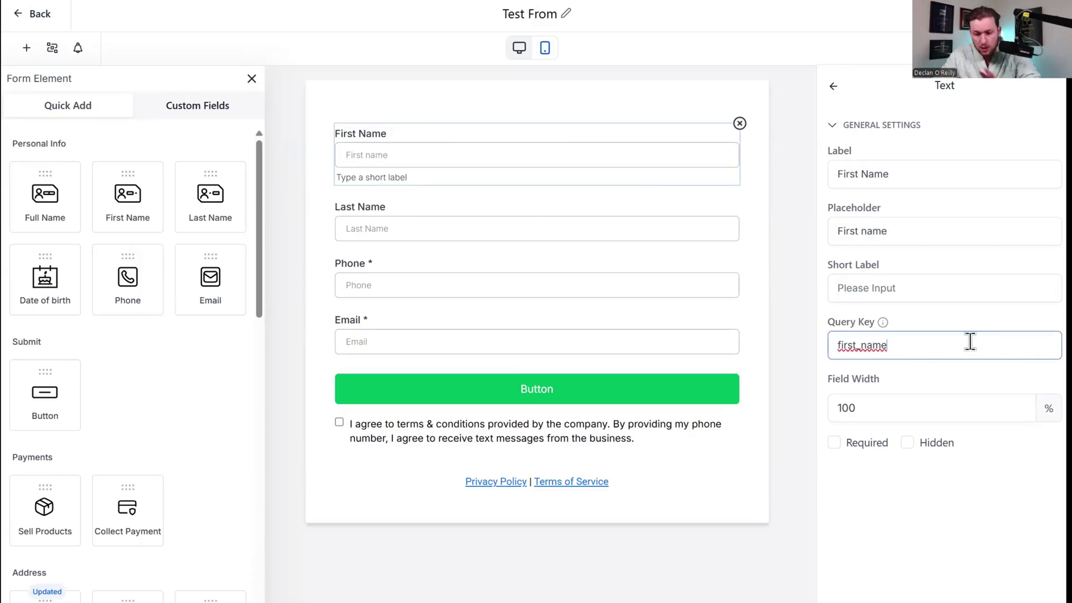
{"action": "left_click", "coordinate": [920, 408]}
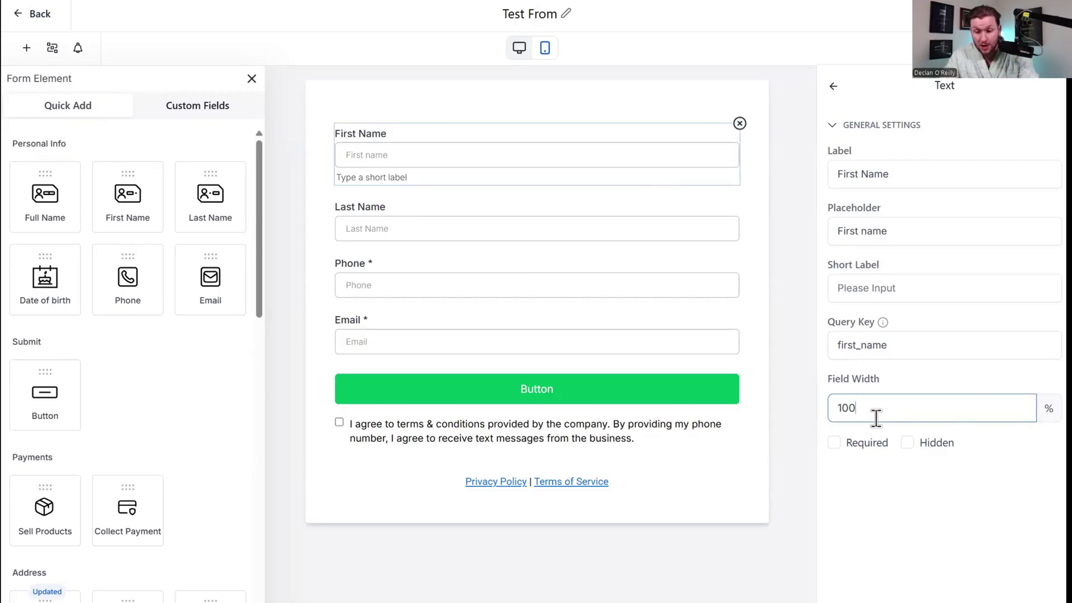
Leave First Name neither required nor hidden, then select the Phone and Email fields.
{"action": "left_click", "coordinate": [863, 443]}
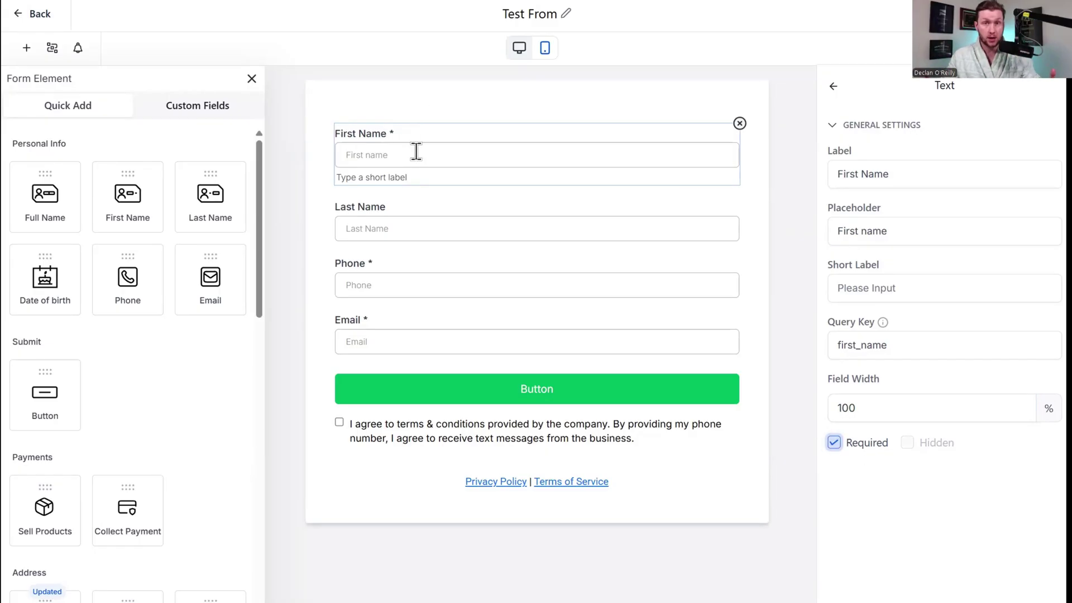
{"action": "left_click", "coordinate": [834, 442]}
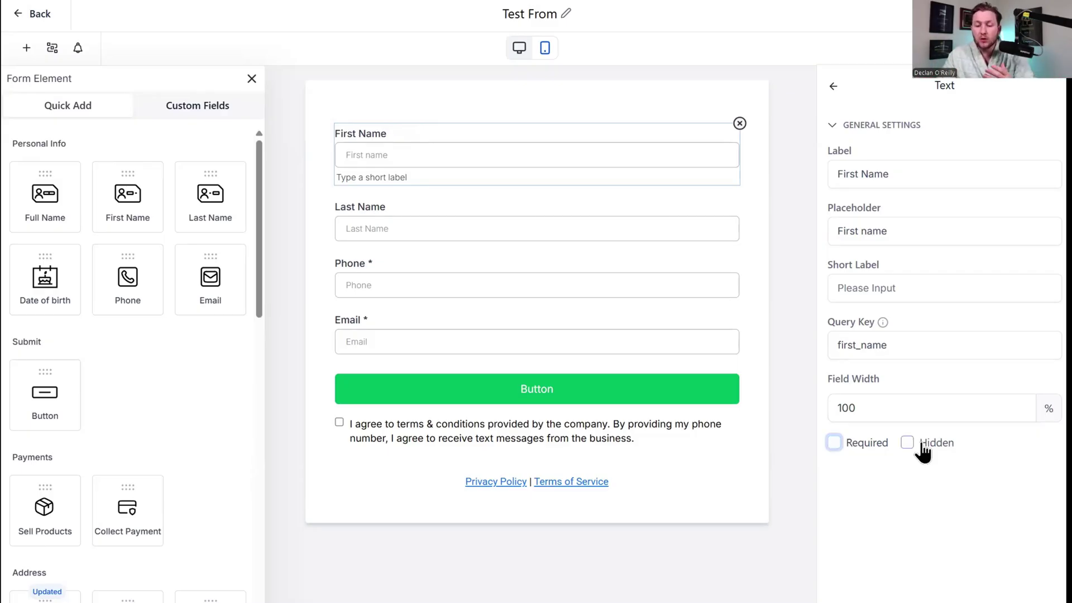
{"action": "left_click", "coordinate": [921, 443]}
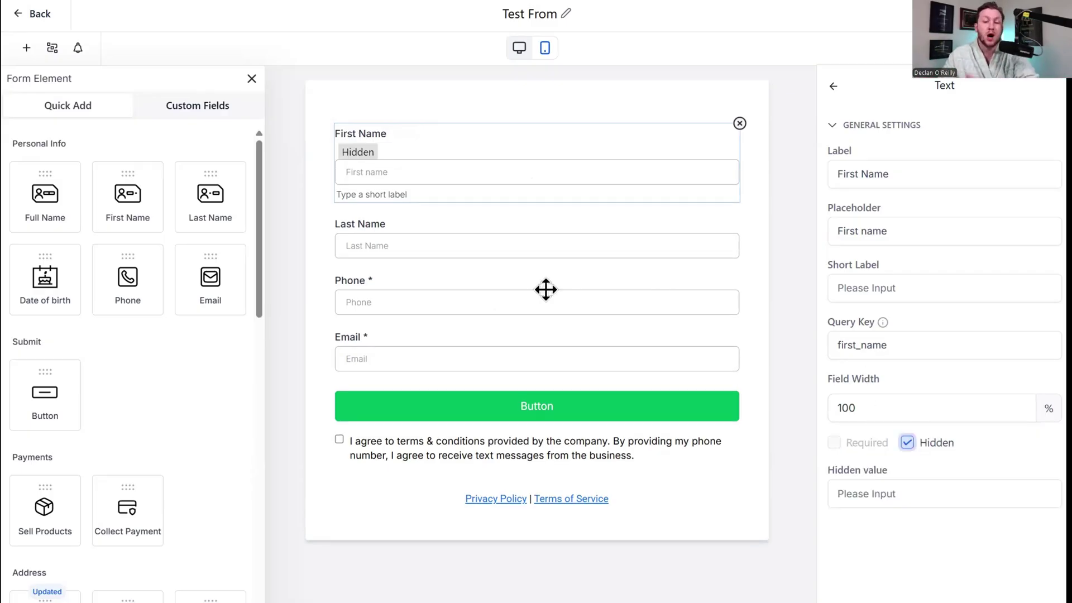
{"action": "left_click", "coordinate": [908, 443]}
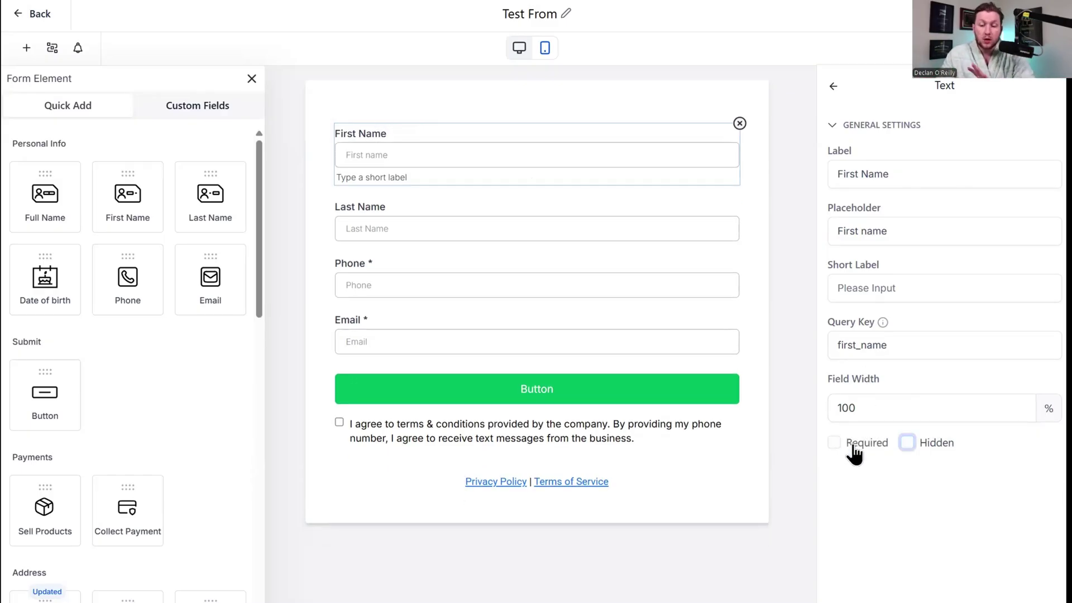
{"action": "left_click", "coordinate": [689, 285]}
{"action": "left_click", "coordinate": [685, 333]}
{"action": "left_click", "coordinate": [675, 405]}
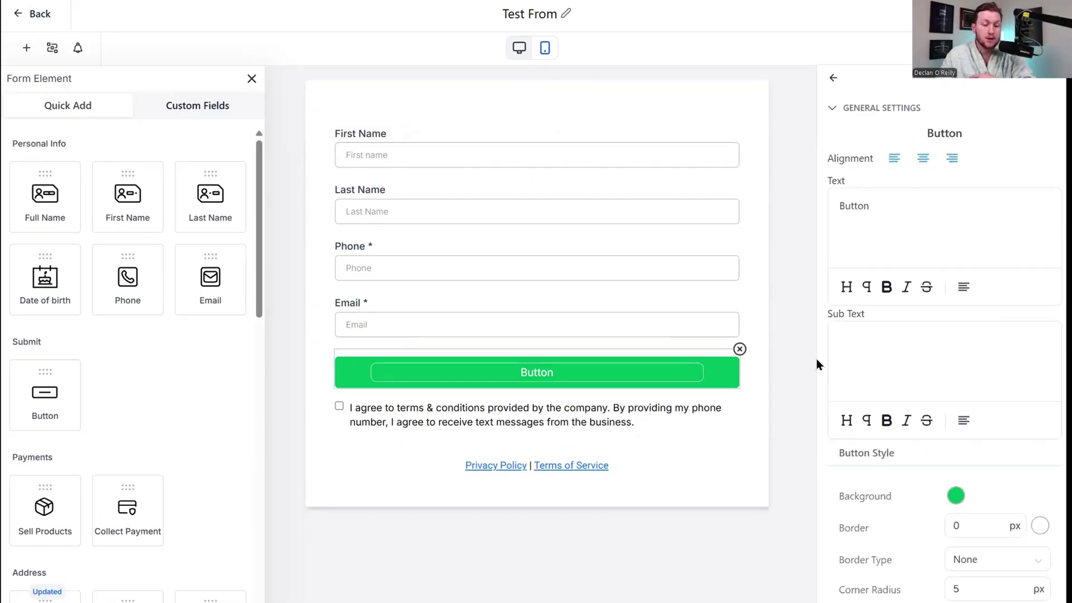
{"action": "scroll", "coordinate": [93, 417], "scroll_direction": "down", "scroll_amount": 10}
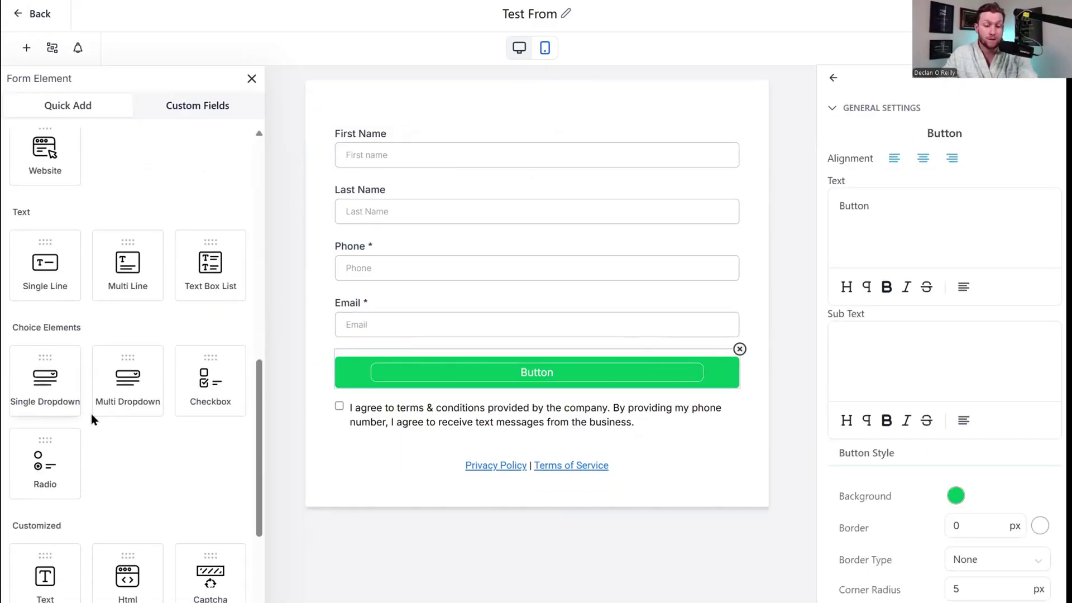
{"action": "scroll", "coordinate": [175, 416], "scroll_direction": "up", "scroll_amount": 8}
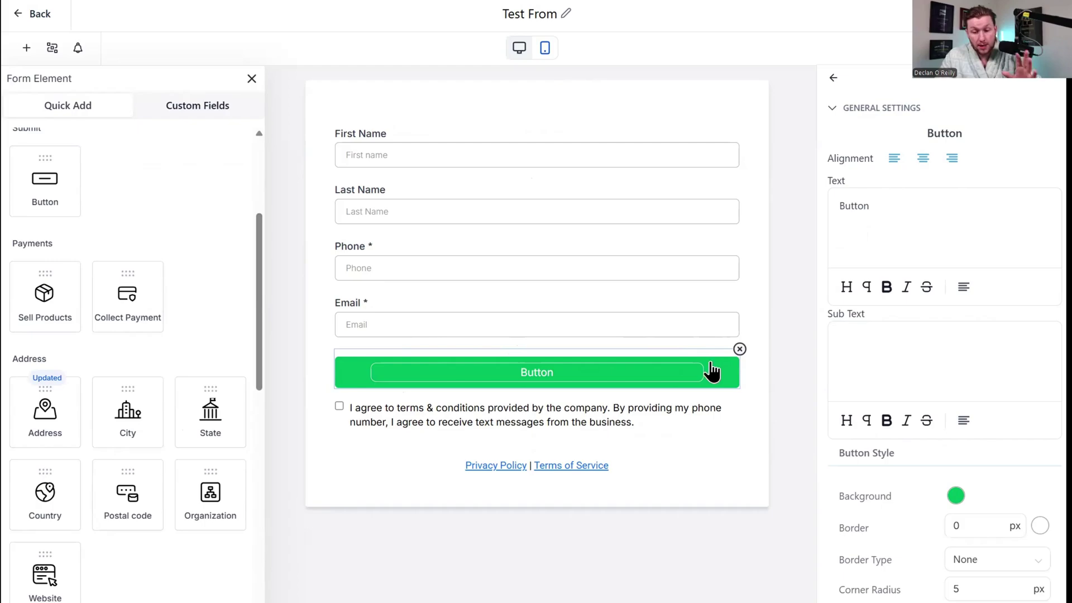
{"action": "scroll", "coordinate": [981, 354], "scroll_direction": "down", "scroll_amount": 10}
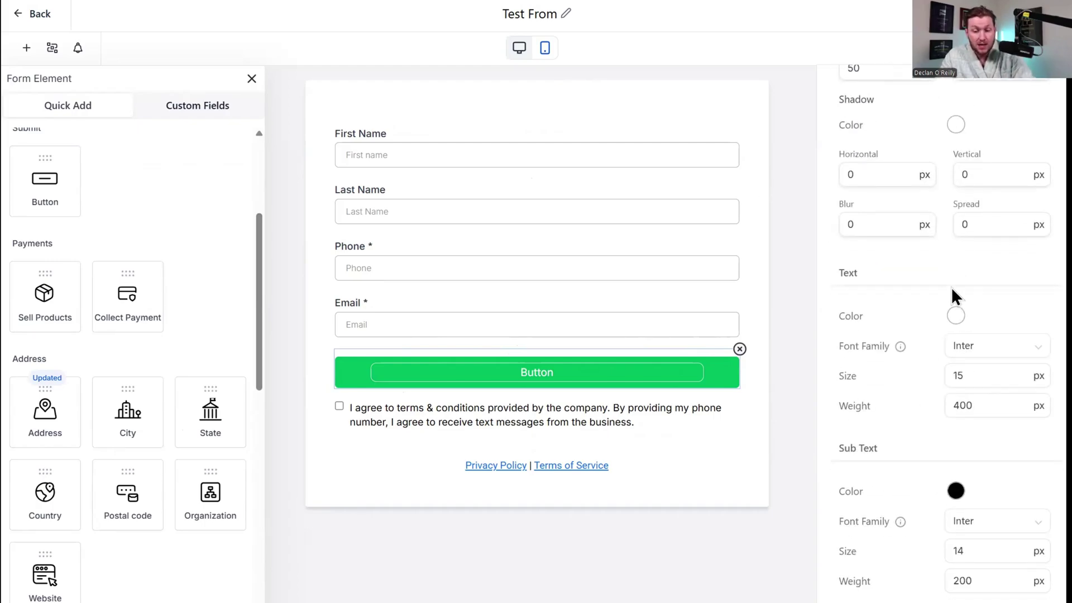
{"action": "scroll", "coordinate": [1004, 393], "scroll_direction": "up", "scroll_amount": 10}
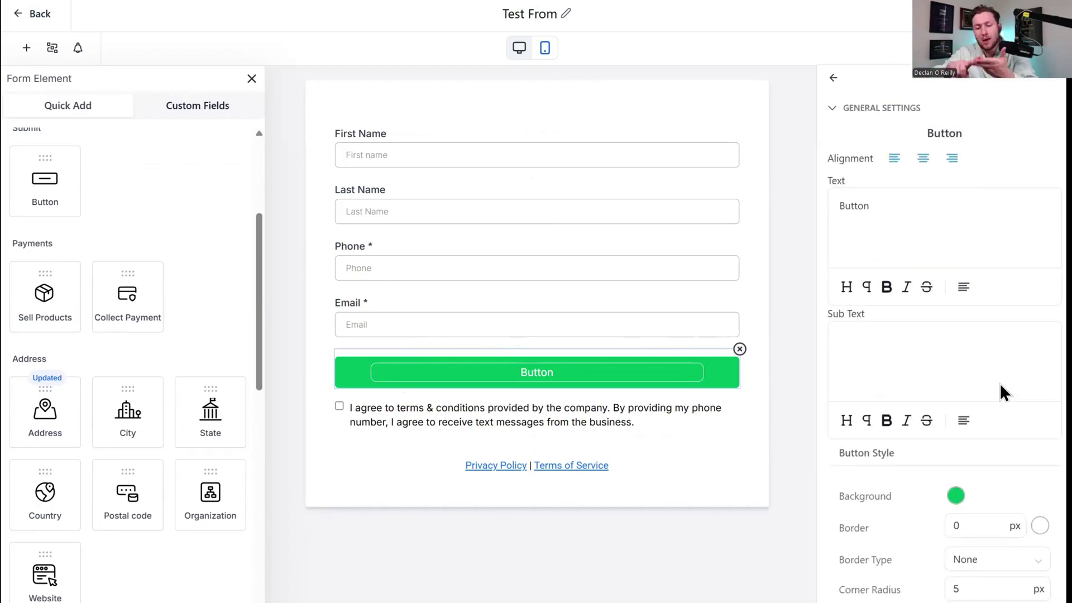
{"action": "scroll", "coordinate": [1028, 453], "scroll_direction": "down", "scroll_amount": 4}
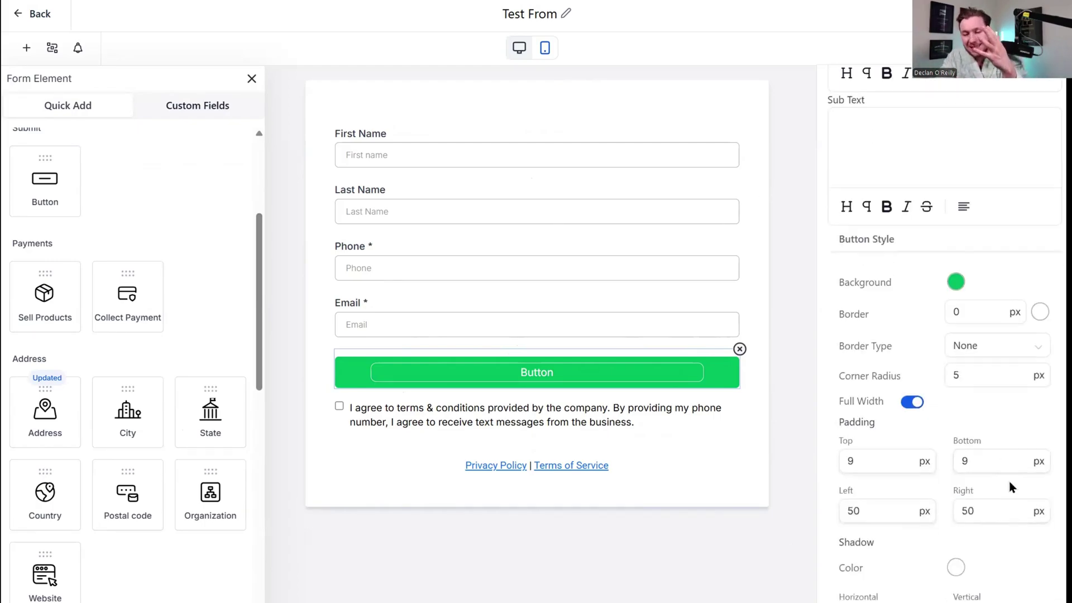
{"action": "scroll", "coordinate": [977, 346], "scroll_direction": "up", "scroll_amount": 4}
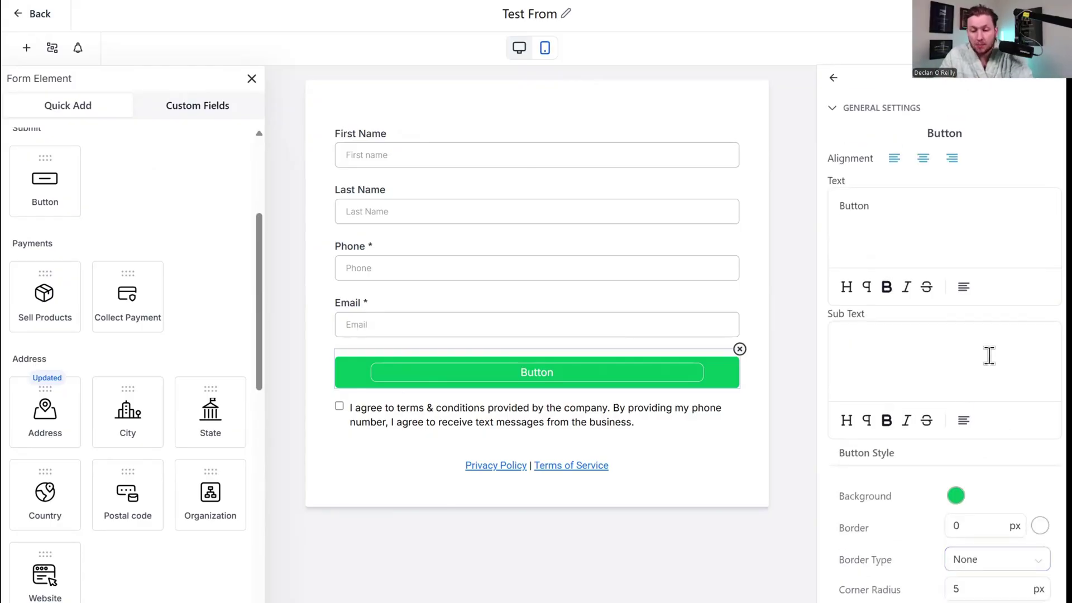
{"action": "scroll", "coordinate": [965, 497], "scroll_direction": "down", "scroll_amount": 4}
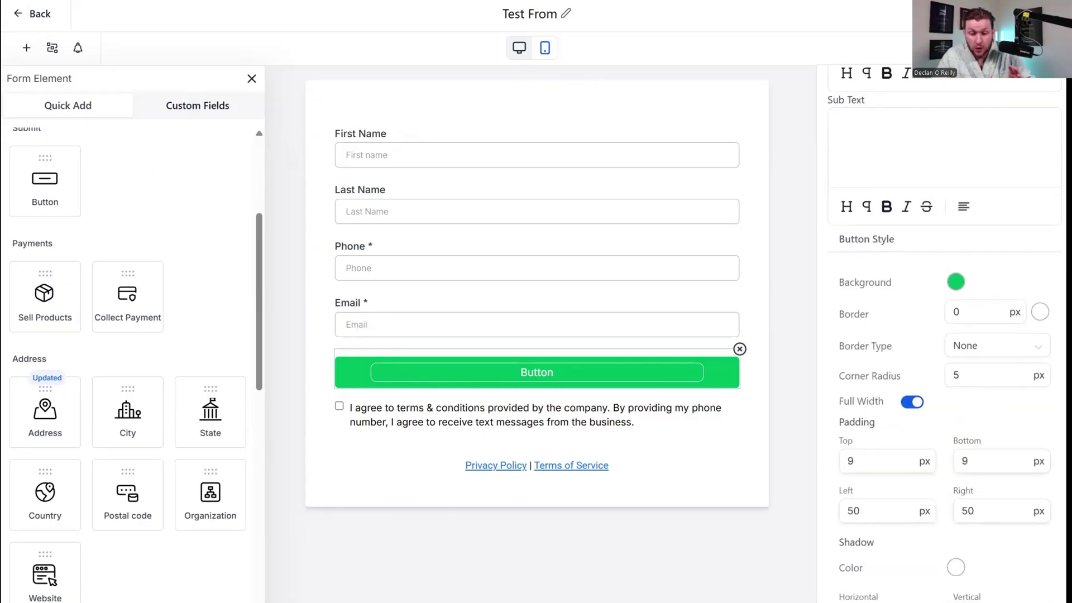
{"action": "scroll", "coordinate": [1005, 391], "scroll_direction": "down", "scroll_amount": 5}
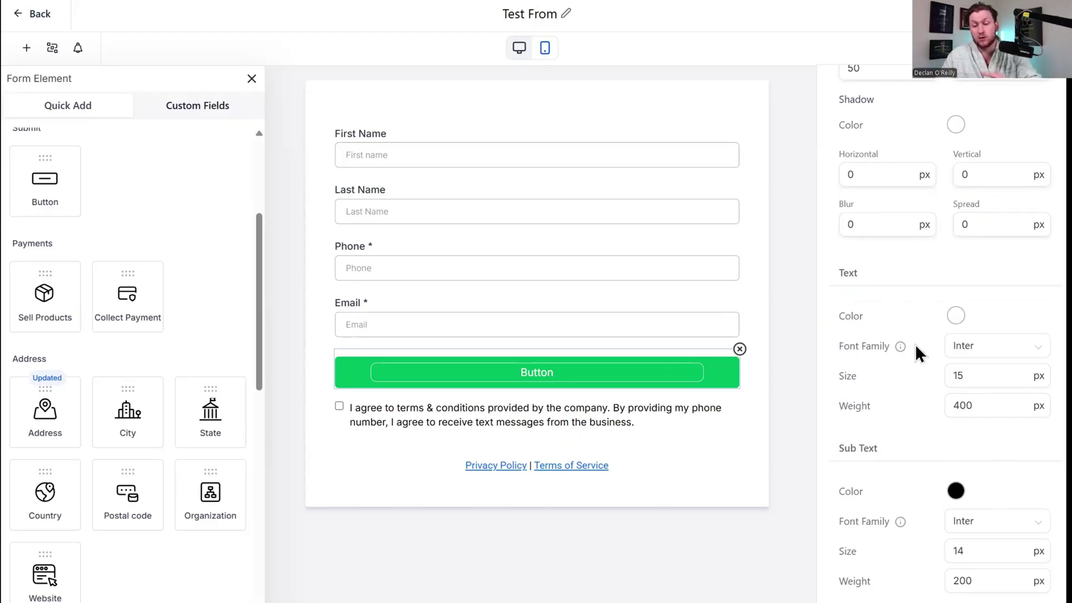
{"action": "scroll", "coordinate": [1021, 440], "scroll_direction": "up", "scroll_amount": 10}
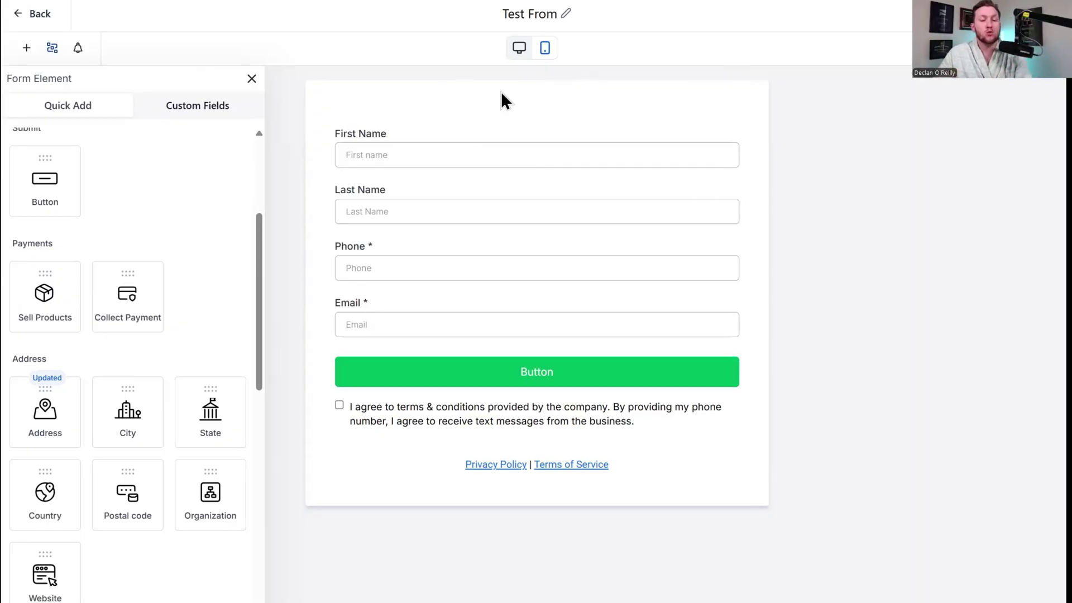
Preview a Redirect to URL condition's field, operator and value, discard it, and list Custom Fields.
{"action": "left_click", "coordinate": [54, 51]}
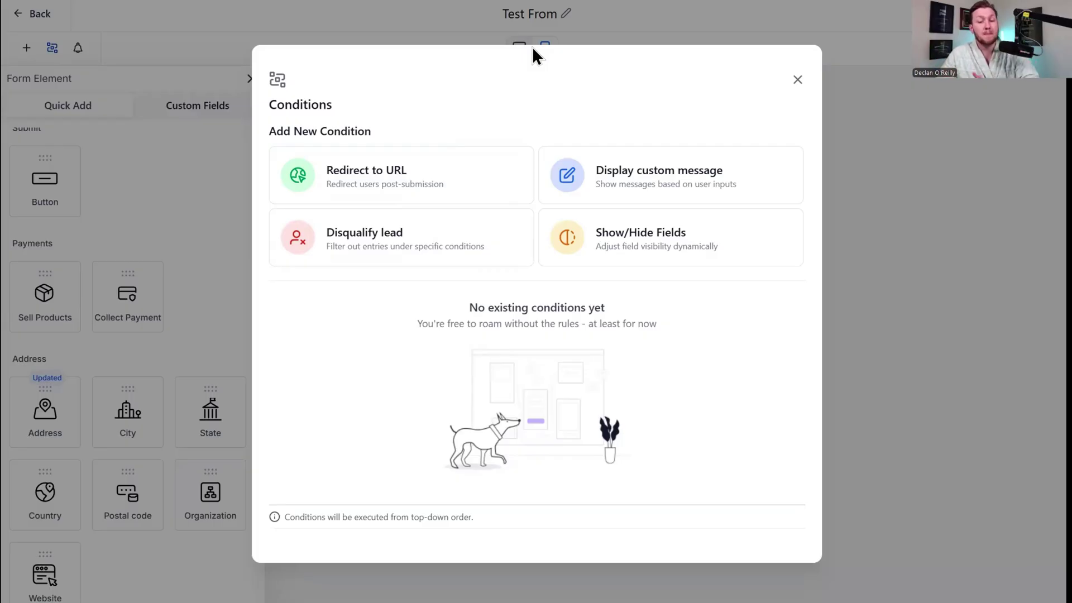
{"action": "left_click", "coordinate": [437, 176]}
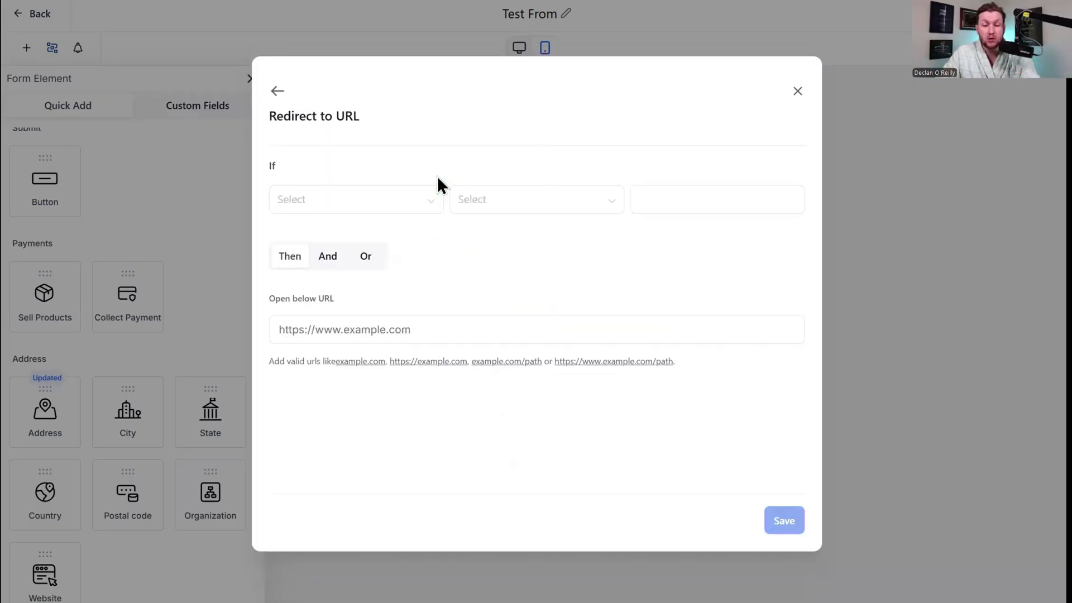
{"action": "left_click", "coordinate": [405, 206]}
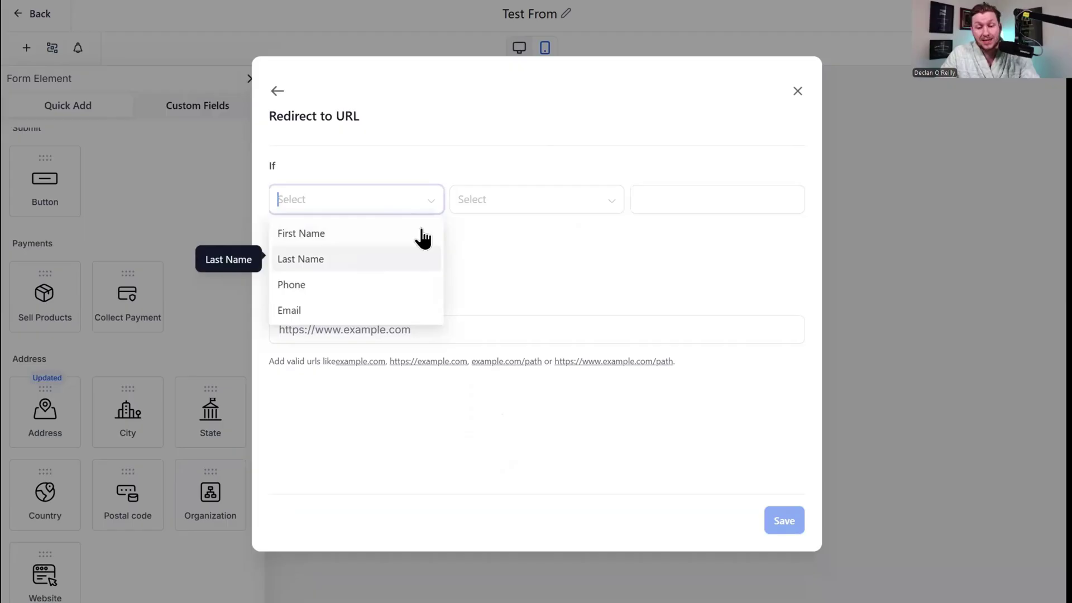
{"action": "left_click", "coordinate": [535, 202]}
{"action": "left_click", "coordinate": [685, 201]}
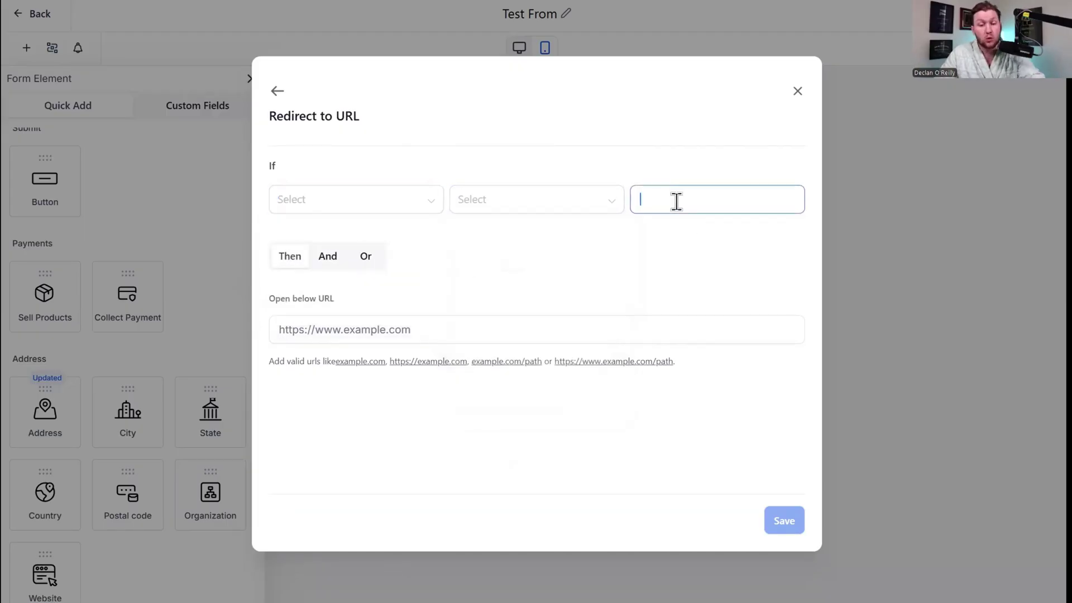
{"action": "left_click", "coordinate": [797, 92]}
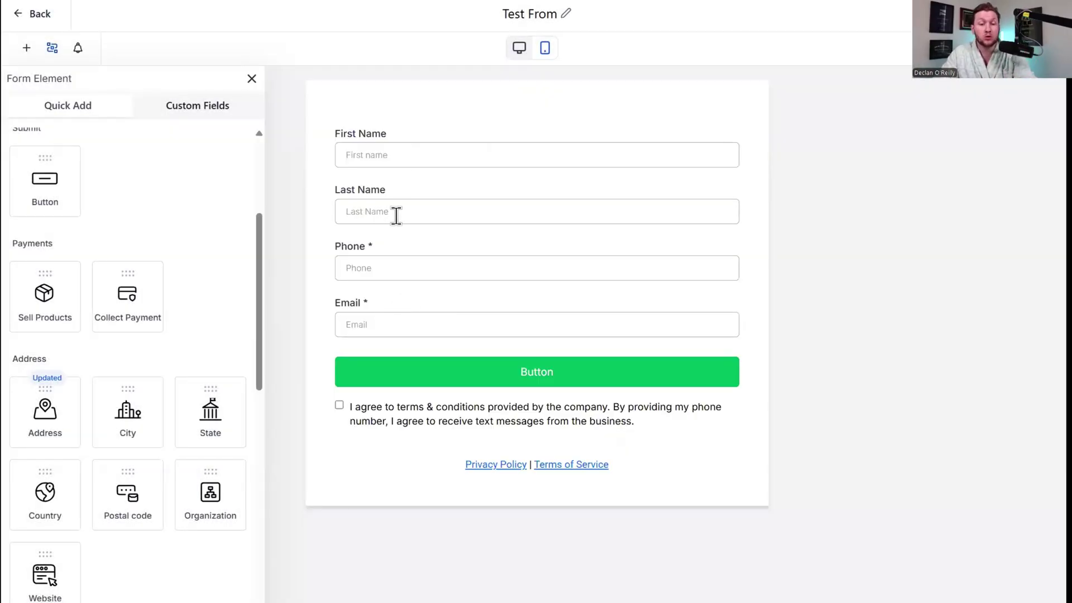
{"action": "left_click", "coordinate": [201, 111]}
Add a Favorite soccer team field under Email and draft a condition matching it to 'R'.
{"action": "left_click", "coordinate": [117, 215]}
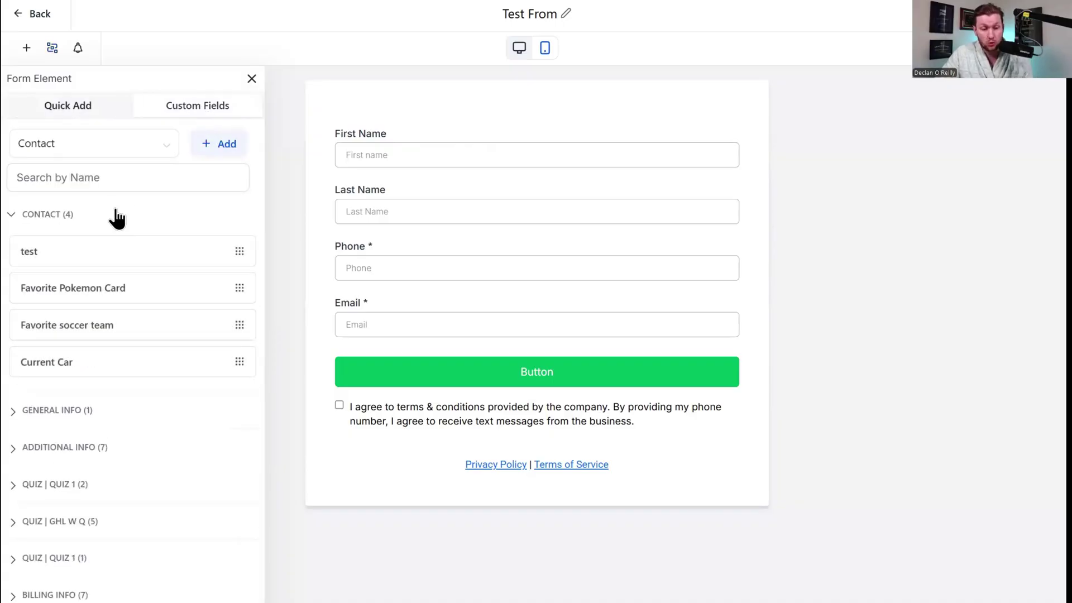
{"action": "left_click_drag", "start_coordinate": [126, 334], "coordinate": [427, 325]}
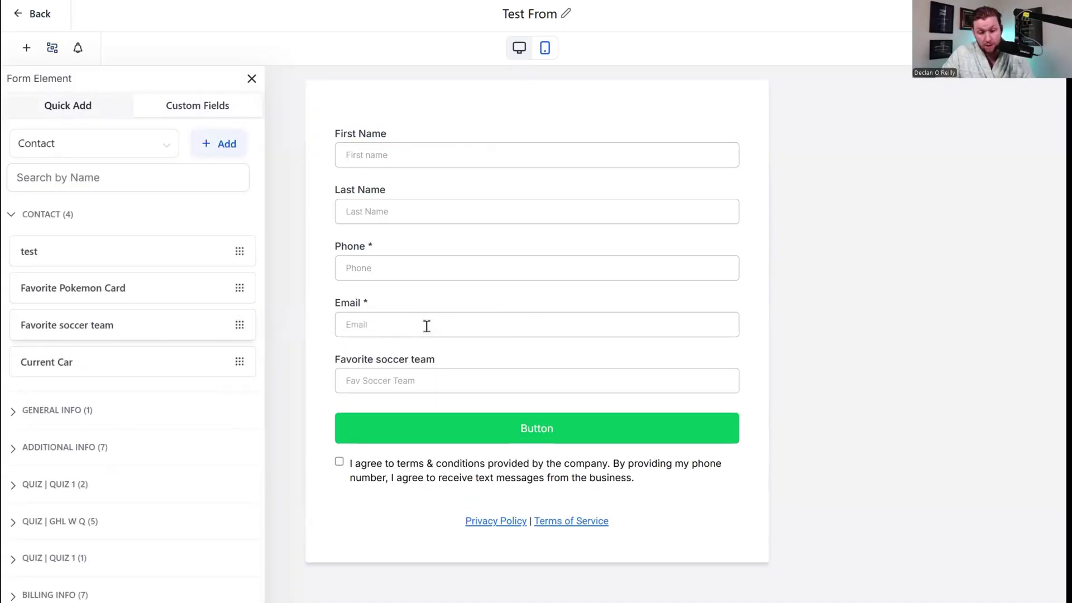
{"action": "left_click", "coordinate": [52, 48]}
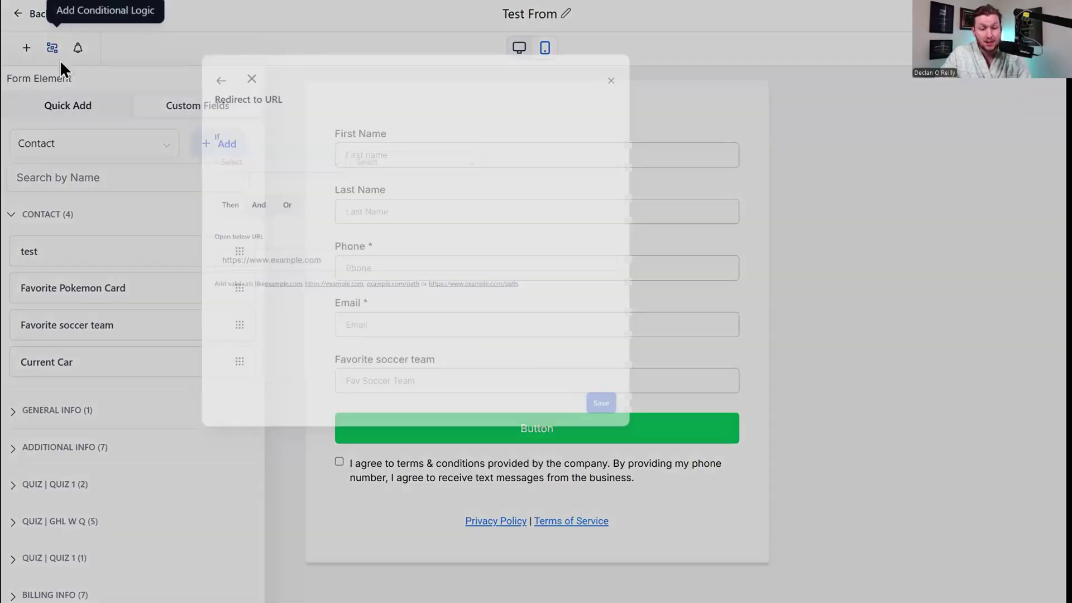
{"action": "left_click", "coordinate": [317, 199]}
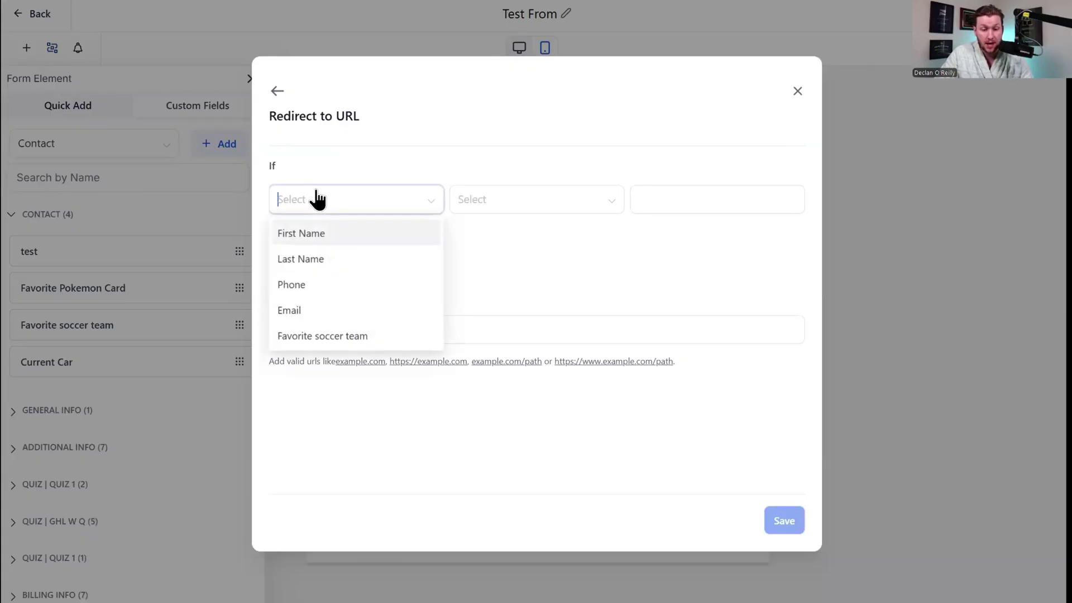
{"action": "left_click", "coordinate": [371, 337]}
{"action": "left_click", "coordinate": [549, 204]}
{"action": "left_click", "coordinate": [672, 197]}
{"action": "type", "text": "Real Madrid"}
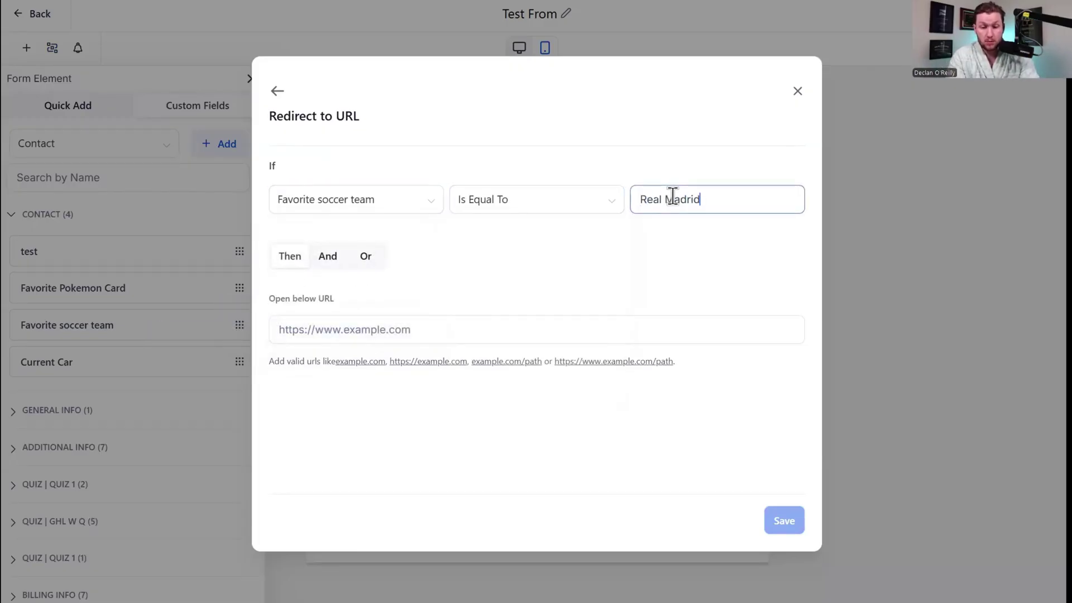
Add and remove a second condition, abandon the rule, and switch on email notifications.
{"action": "left_click", "coordinate": [328, 256]}
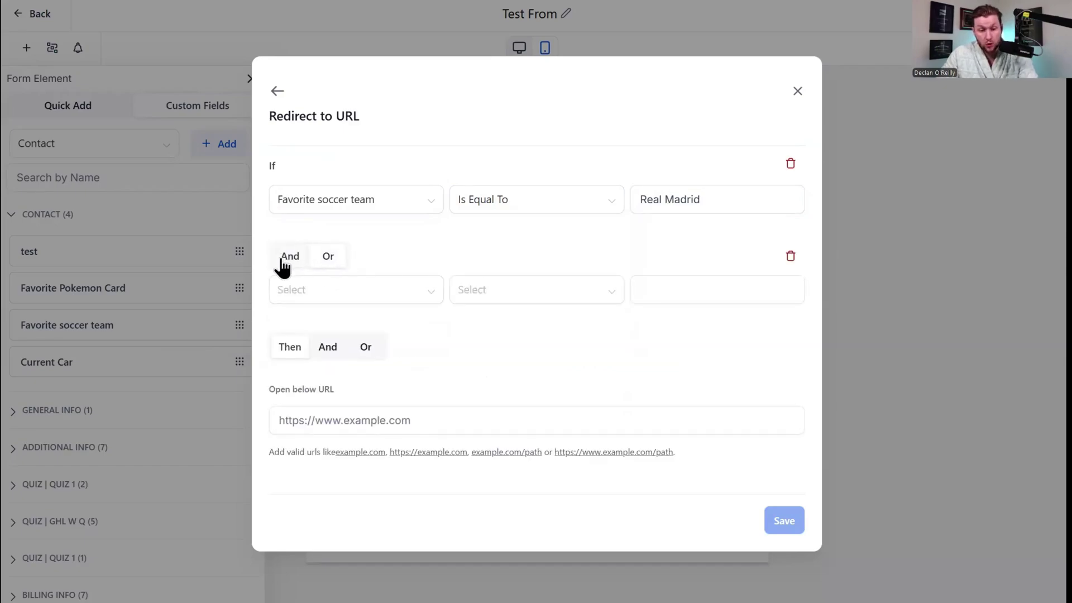
{"action": "left_click", "coordinate": [792, 257]}
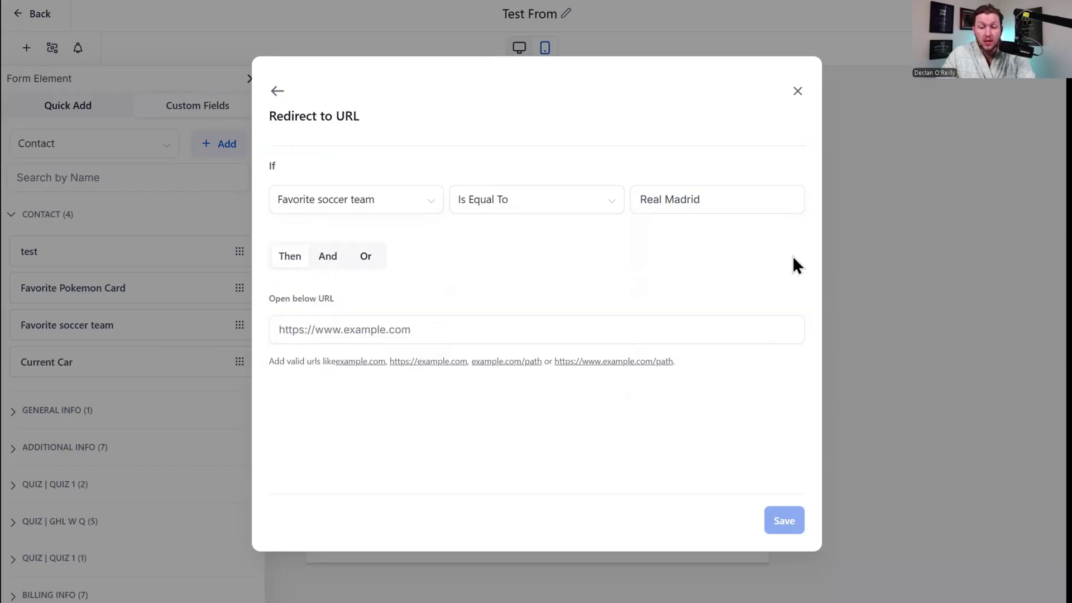
{"action": "left_click", "coordinate": [371, 328]}
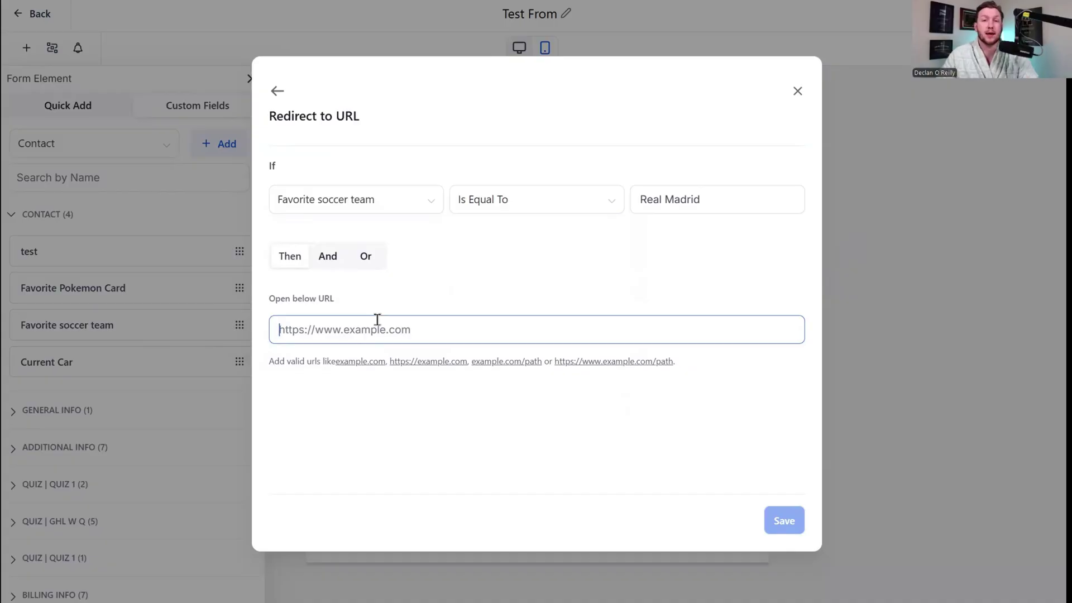
{"action": "left_click", "coordinate": [278, 91]}
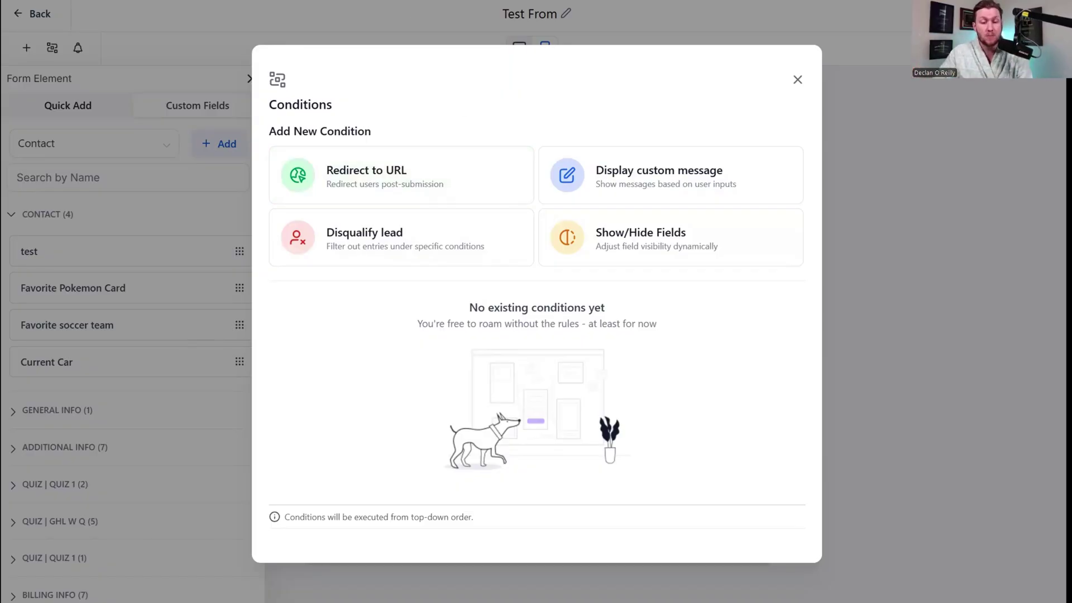
{"action": "left_click", "coordinate": [394, 175]}
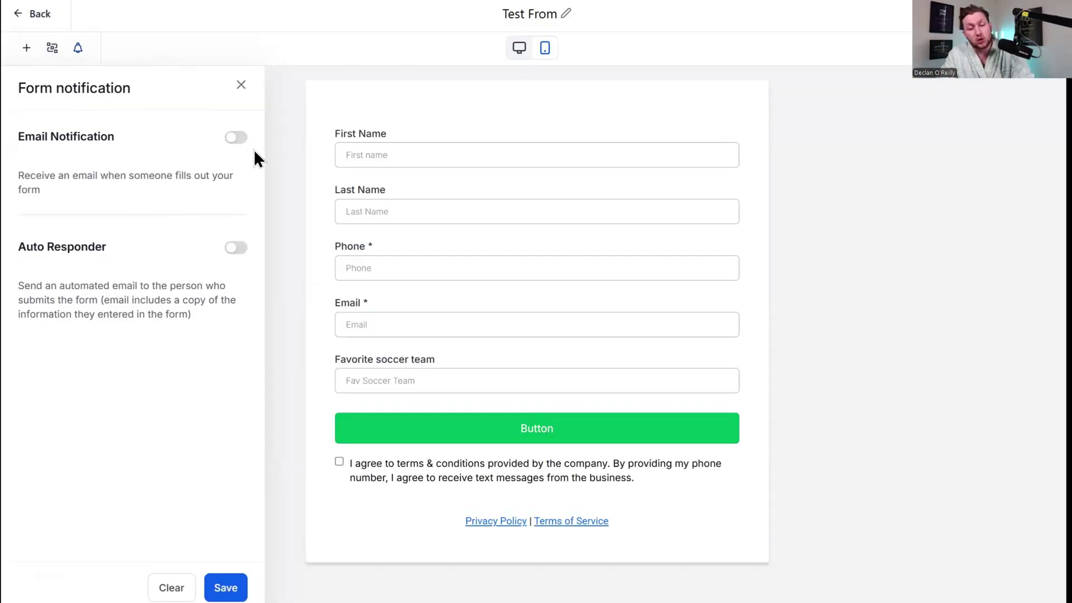
{"action": "left_click", "coordinate": [238, 140]}
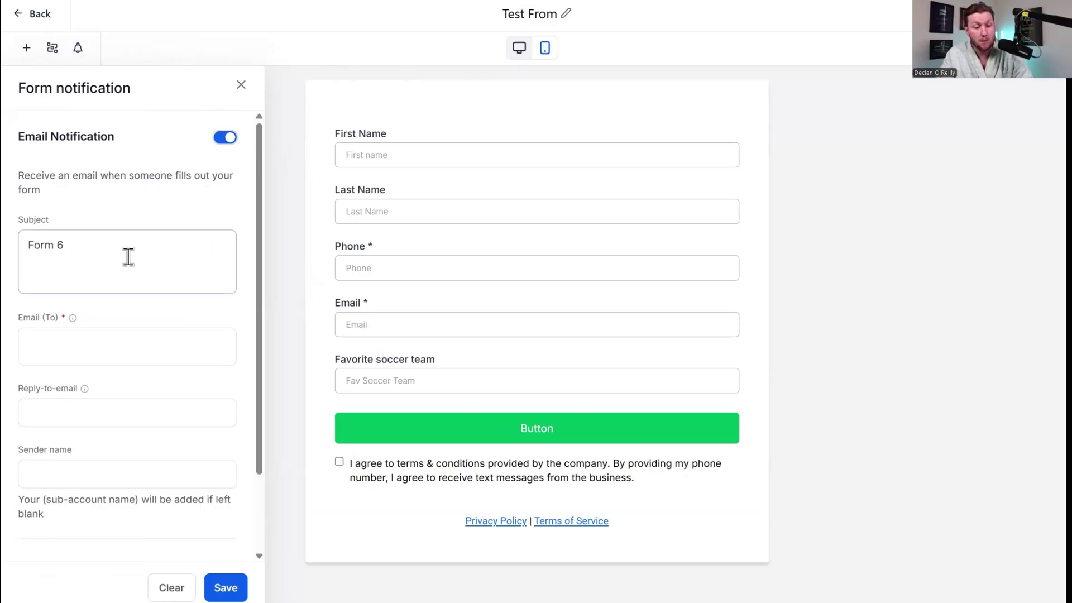
Turn on the auto responder, check its 'Form 6' subject, and close the notification panel.
{"action": "scroll", "coordinate": [127, 253], "scroll_direction": "down", "scroll_amount": 2}
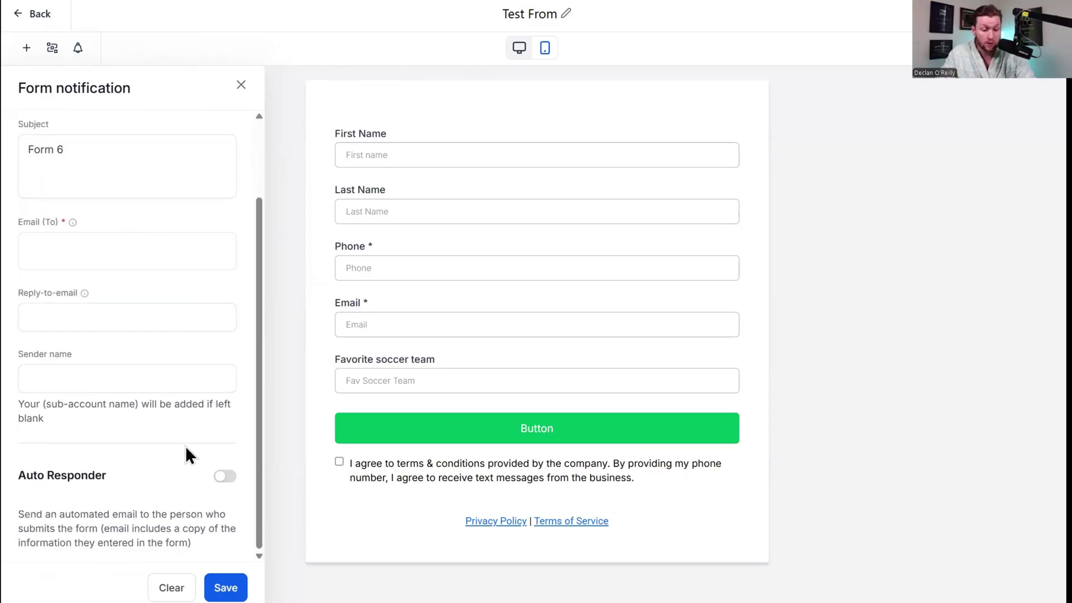
{"action": "left_click", "coordinate": [233, 473]}
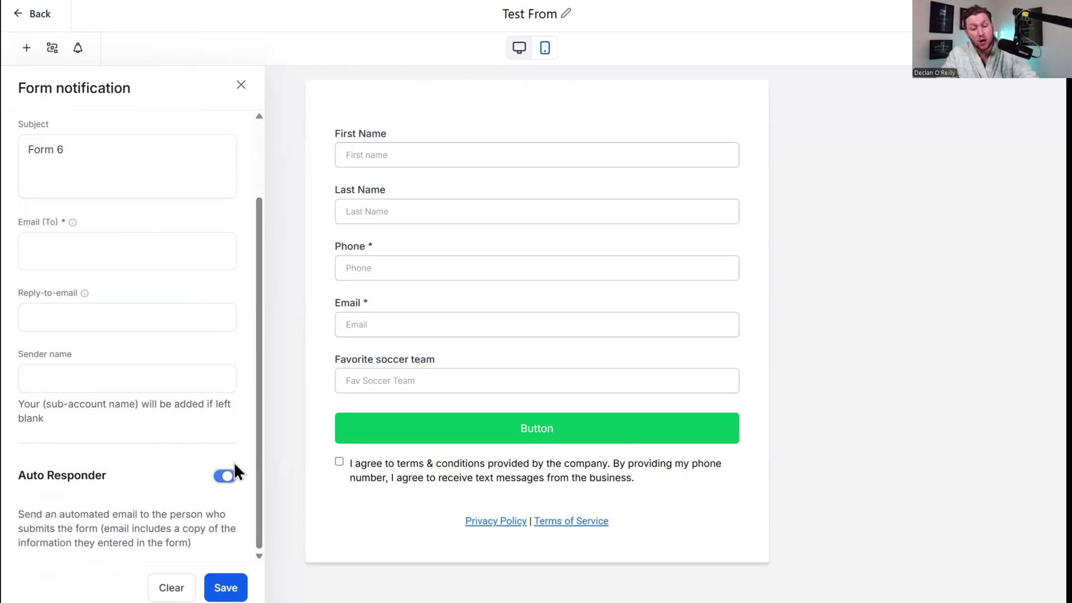
{"action": "left_click", "coordinate": [233, 478]}
{"action": "scroll", "coordinate": [212, 472], "scroll_direction": "down", "scroll_amount": 6}
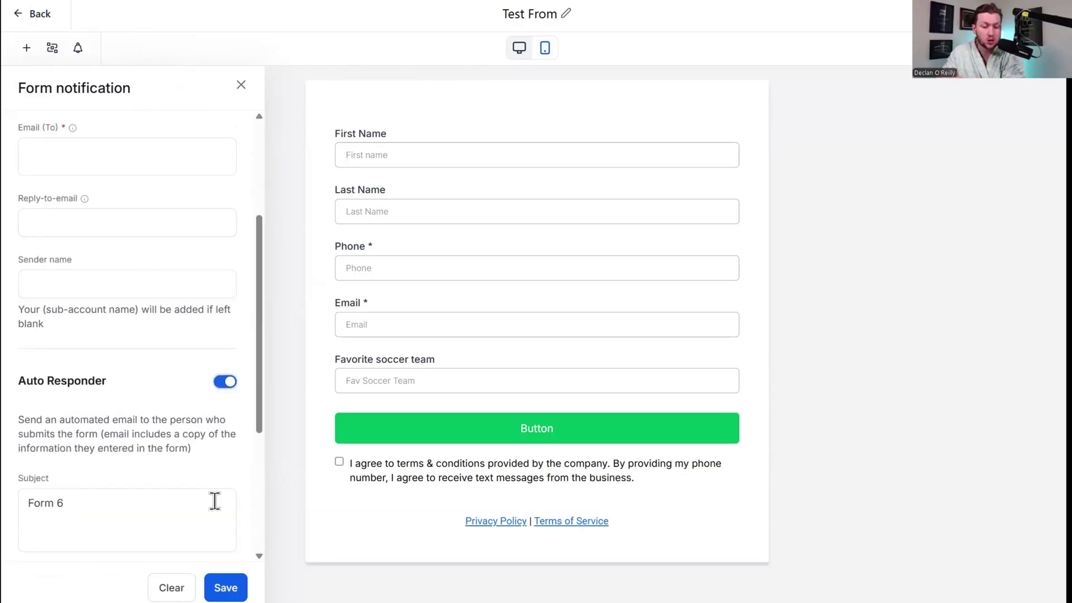
{"action": "left_click", "coordinate": [124, 289]}
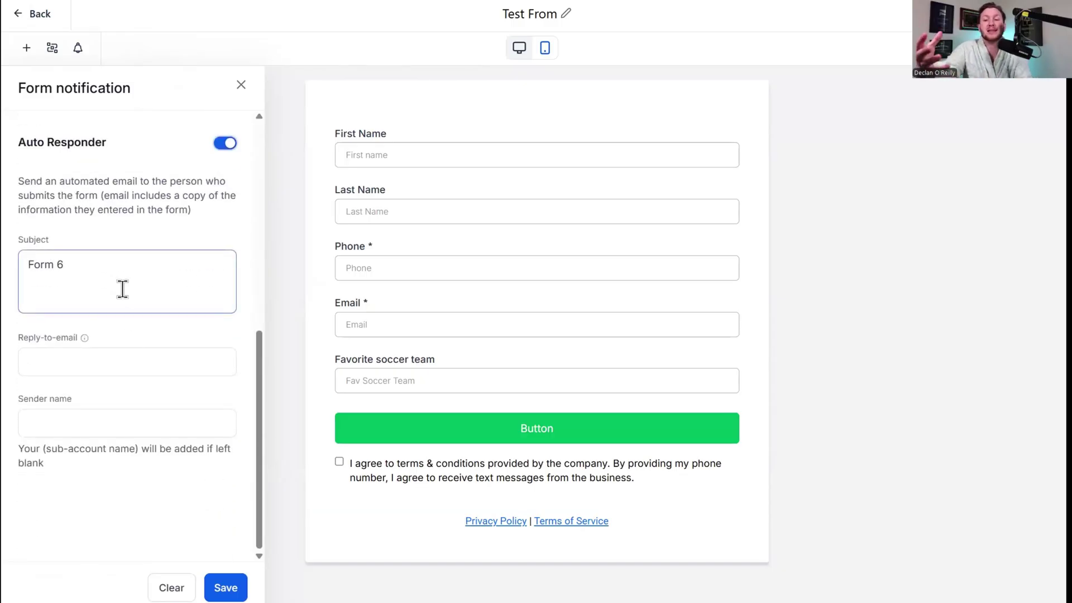
{"action": "scroll", "coordinate": [73, 207], "scroll_direction": "up", "scroll_amount": 5}
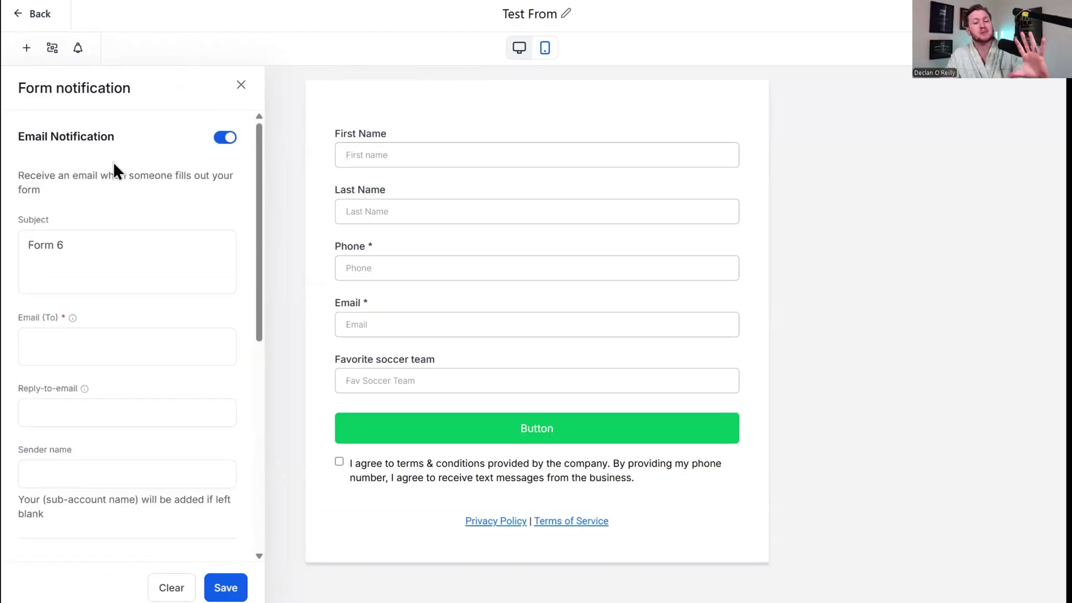
{"action": "scroll", "coordinate": [115, 167], "scroll_direction": "down", "scroll_amount": 5}
{"action": "scroll", "coordinate": [173, 257], "scroll_direction": "up", "scroll_amount": 5}
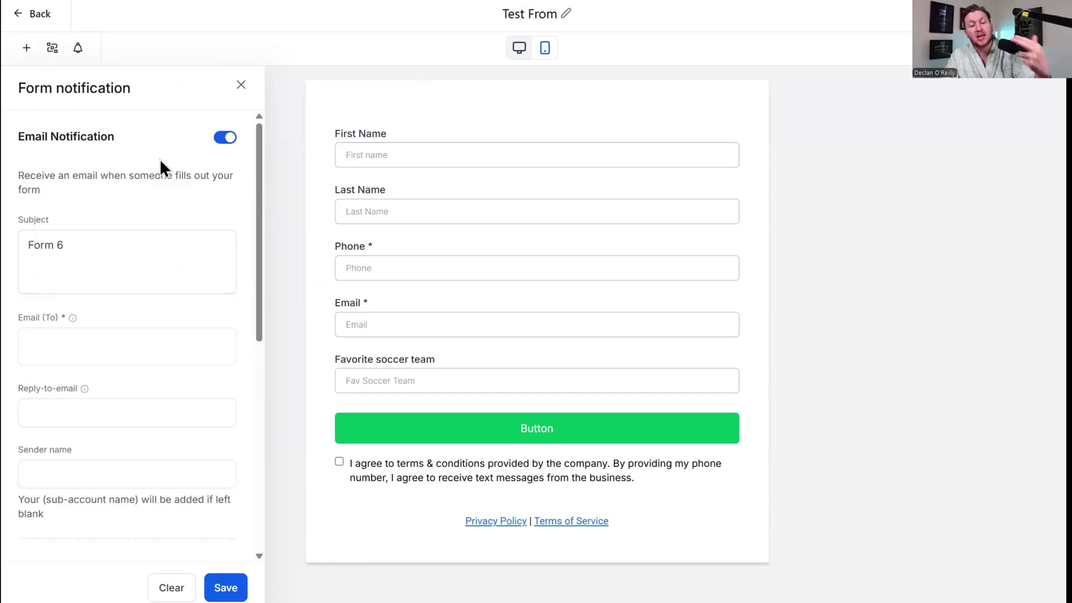
{"action": "scroll", "coordinate": [201, 274], "scroll_direction": "down", "scroll_amount": 5}
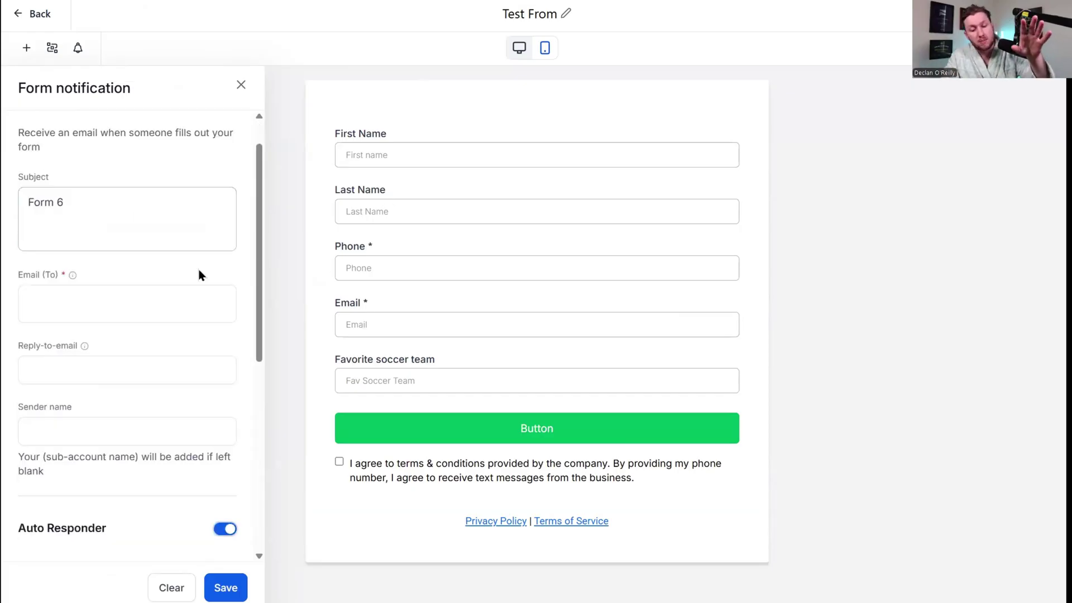
{"action": "left_click", "coordinate": [241, 85]}
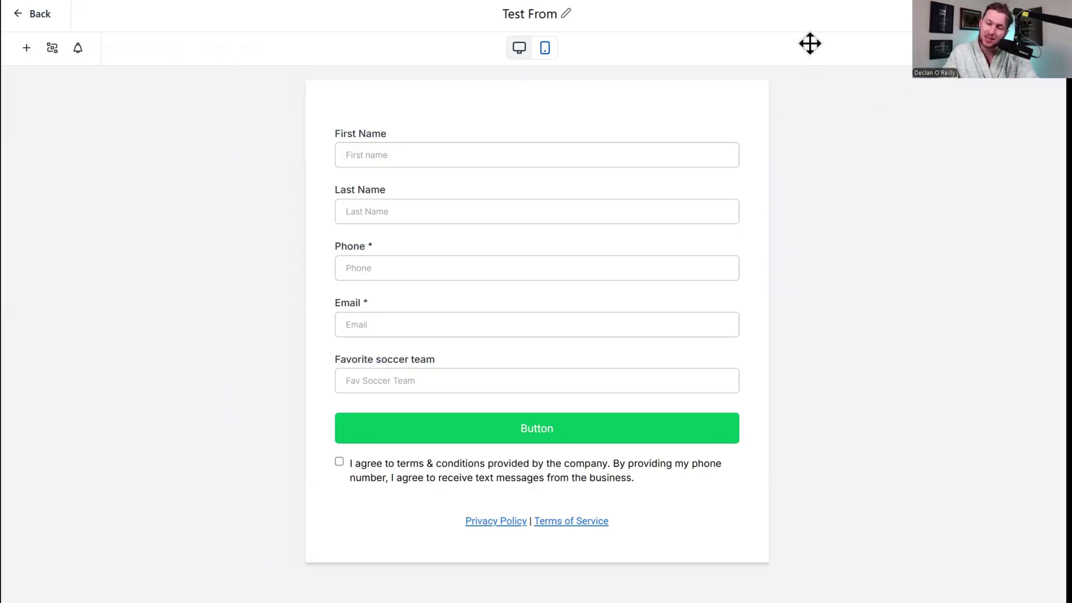
Try two-column, single-line and underlined styles, keeping a single-column form with boxed inputs.
{"action": "left_click", "coordinate": [1037, 49]}
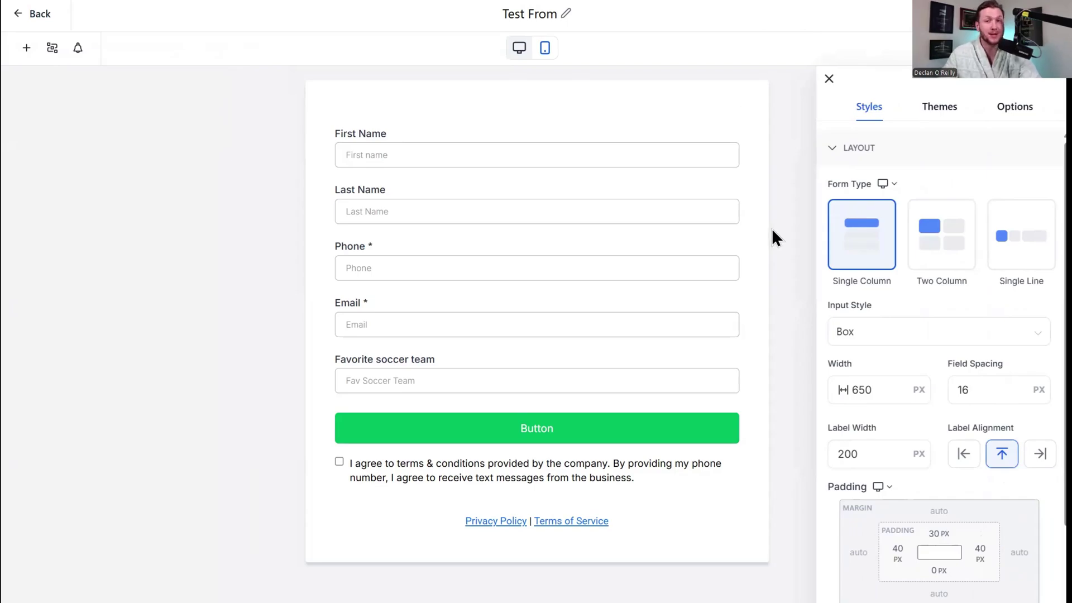
{"action": "scroll", "coordinate": [949, 387], "scroll_direction": "down", "scroll_amount": 3}
{"action": "scroll", "coordinate": [942, 431], "scroll_direction": "up", "scroll_amount": 3}
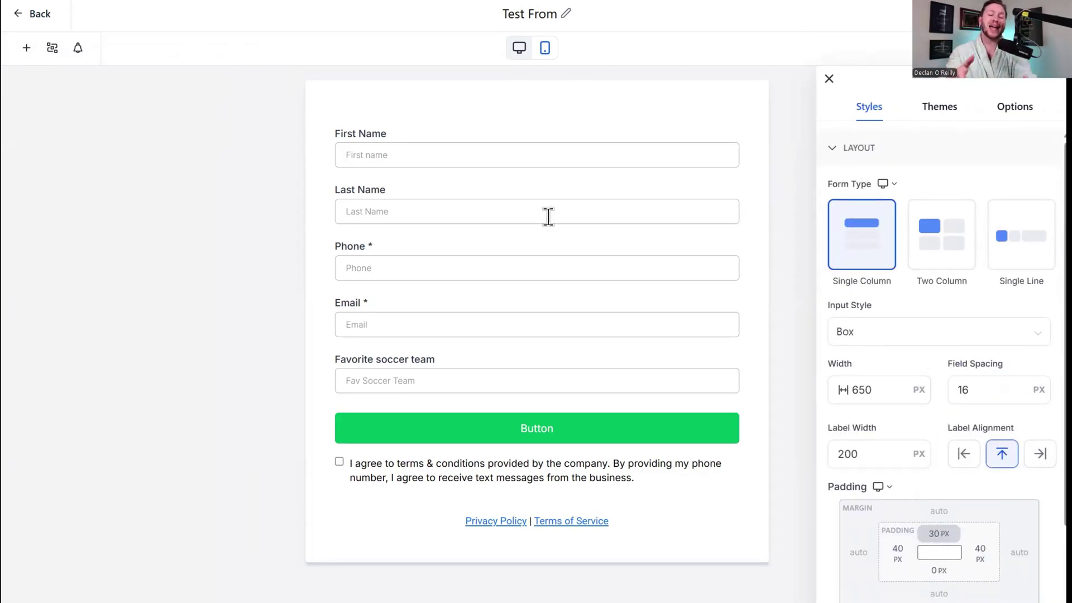
{"action": "left_click", "coordinate": [925, 248]}
{"action": "left_click", "coordinate": [997, 257]}
{"action": "left_click", "coordinate": [869, 255]}
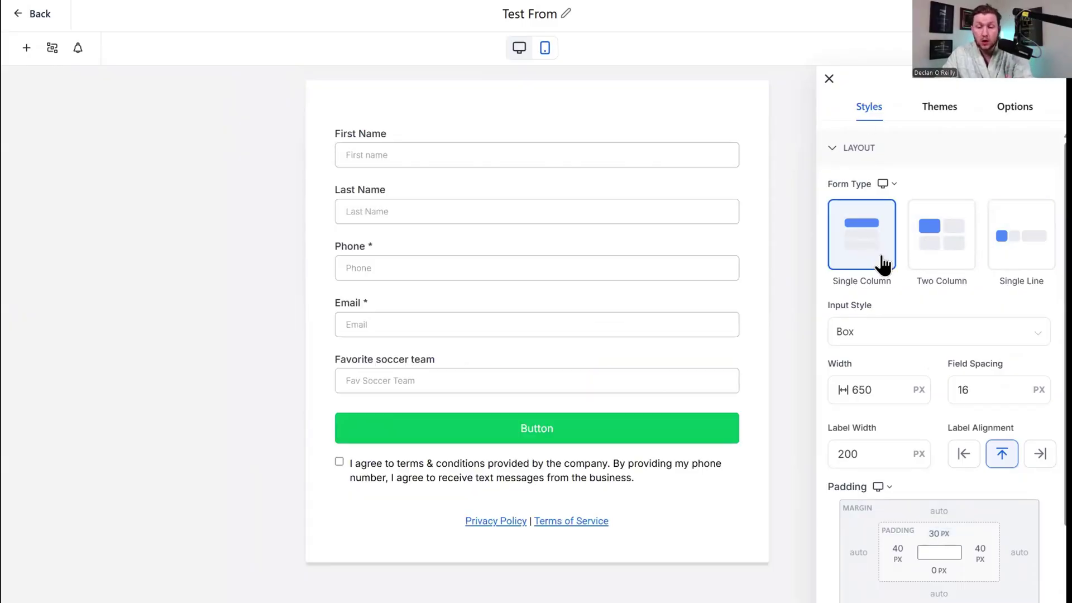
{"action": "left_click", "coordinate": [885, 330]}
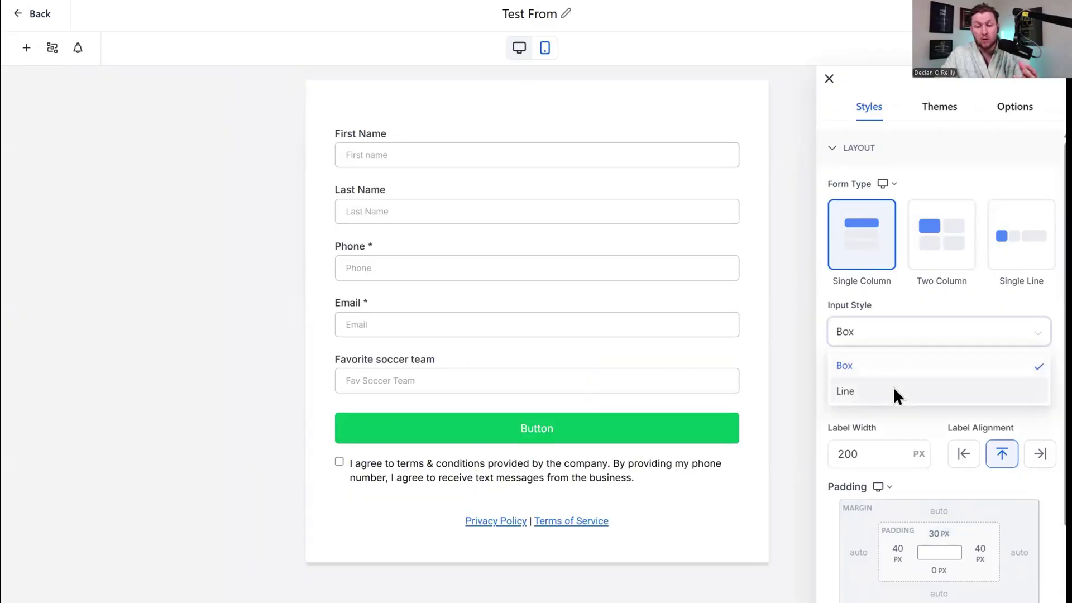
{"action": "left_click", "coordinate": [895, 391]}
{"action": "left_click", "coordinate": [890, 338]}
{"action": "left_click", "coordinate": [890, 370]}
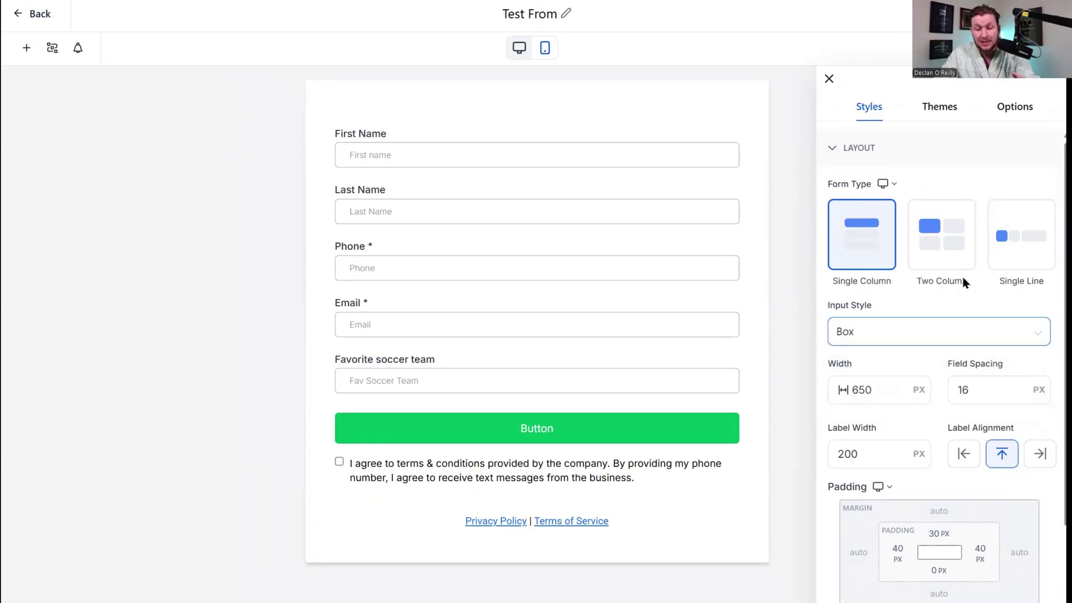
Set the form's top padding to 10 px and expand Colors & Background.
{"action": "scroll", "coordinate": [963, 277], "scroll_direction": "down", "scroll_amount": 3}
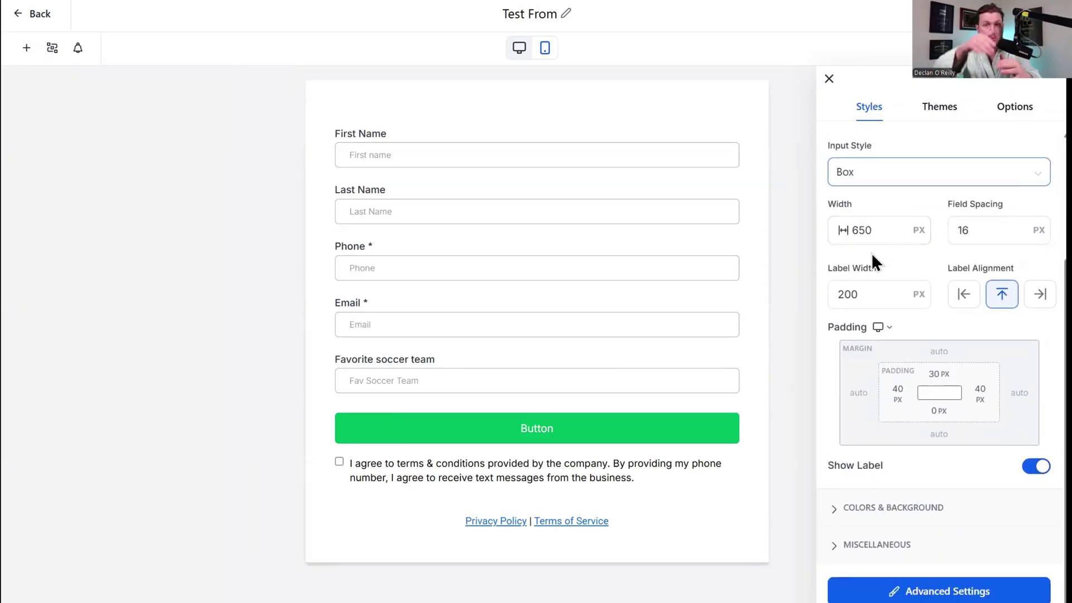
{"action": "left_click", "coordinate": [941, 374]}
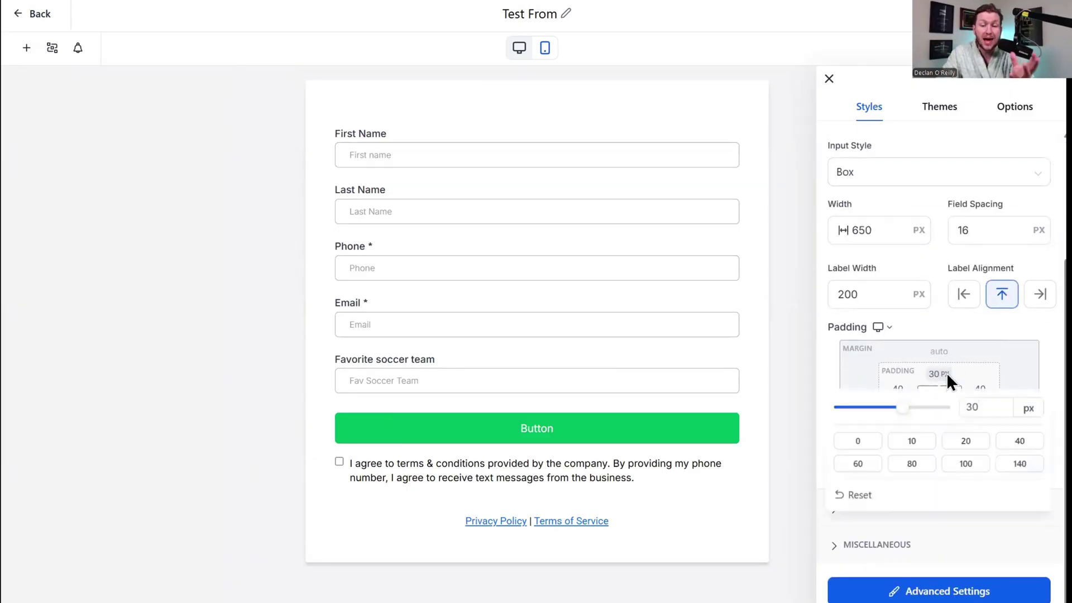
{"action": "left_click", "coordinate": [967, 465]}
{"action": "left_click", "coordinate": [912, 441]}
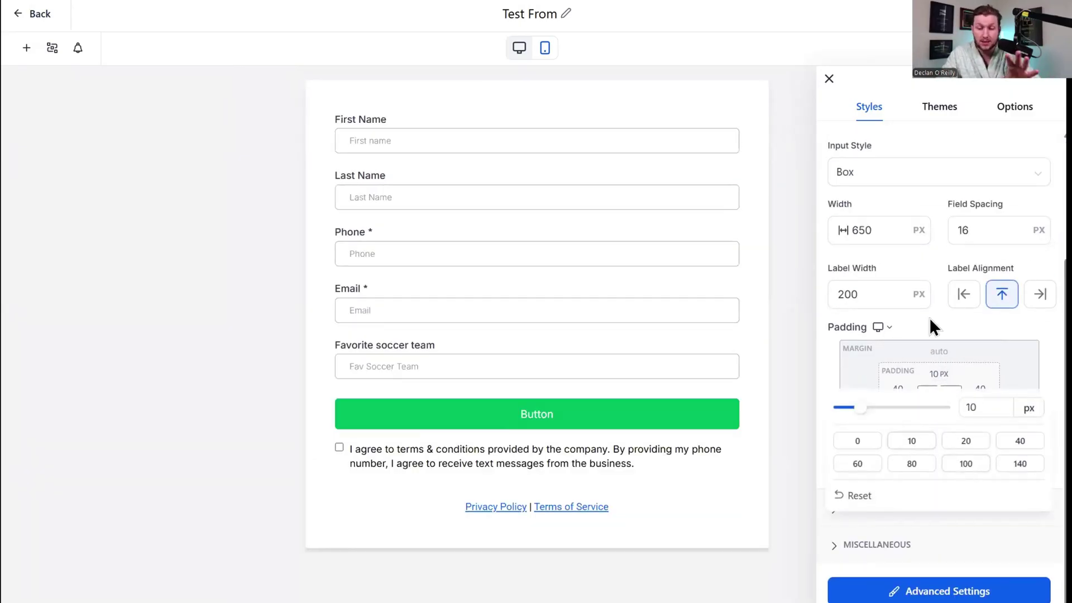
{"action": "left_click", "coordinate": [944, 508]}
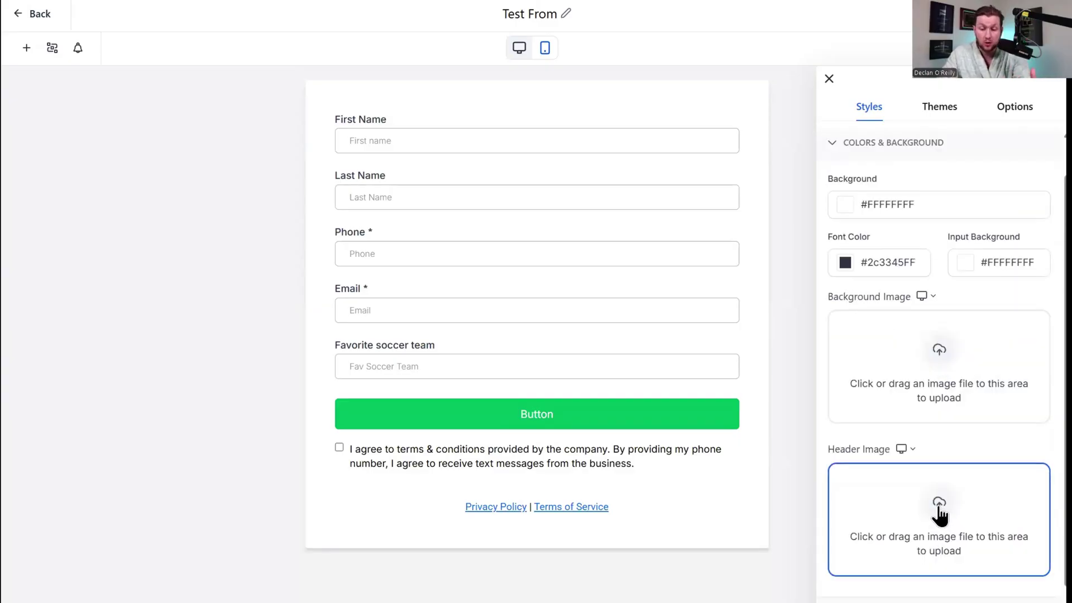
{"action": "scroll", "coordinate": [939, 507], "scroll_direction": "down", "scroll_amount": 2}
{"action": "left_click", "coordinate": [967, 193]}
{"action": "left_click", "coordinate": [1031, 227]}
{"action": "left_click_drag", "start_coordinate": [1031, 227], "coordinate": [871, 207]}
{"action": "left_click", "coordinate": [825, 233]}
{"action": "scroll", "coordinate": [929, 243], "scroll_direction": "up", "scroll_amount": 2}
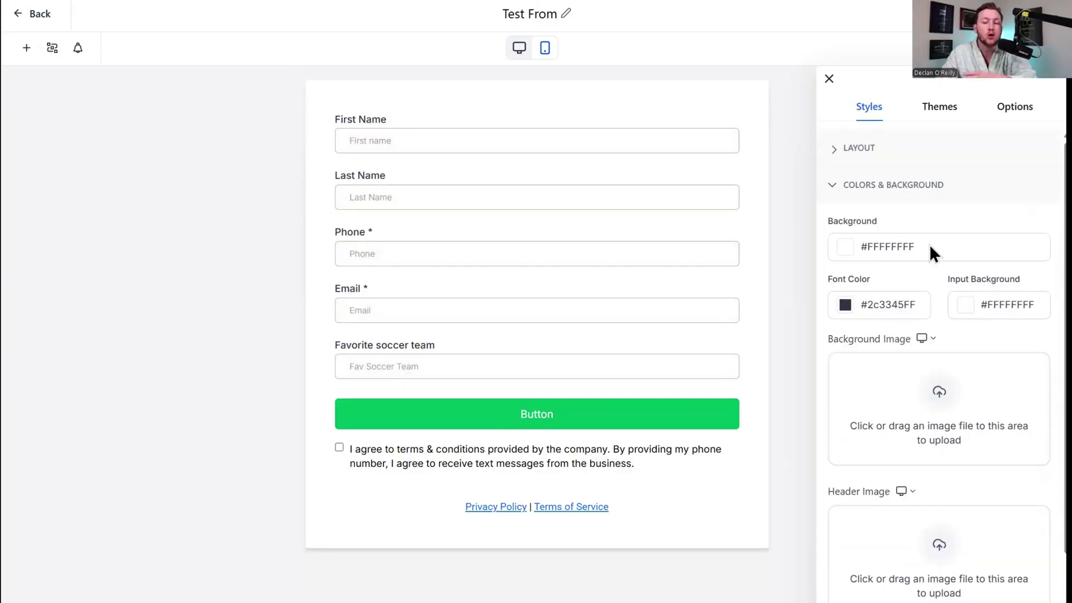
{"action": "left_click", "coordinate": [841, 244]}
{"action": "left_click", "coordinate": [915, 267]}
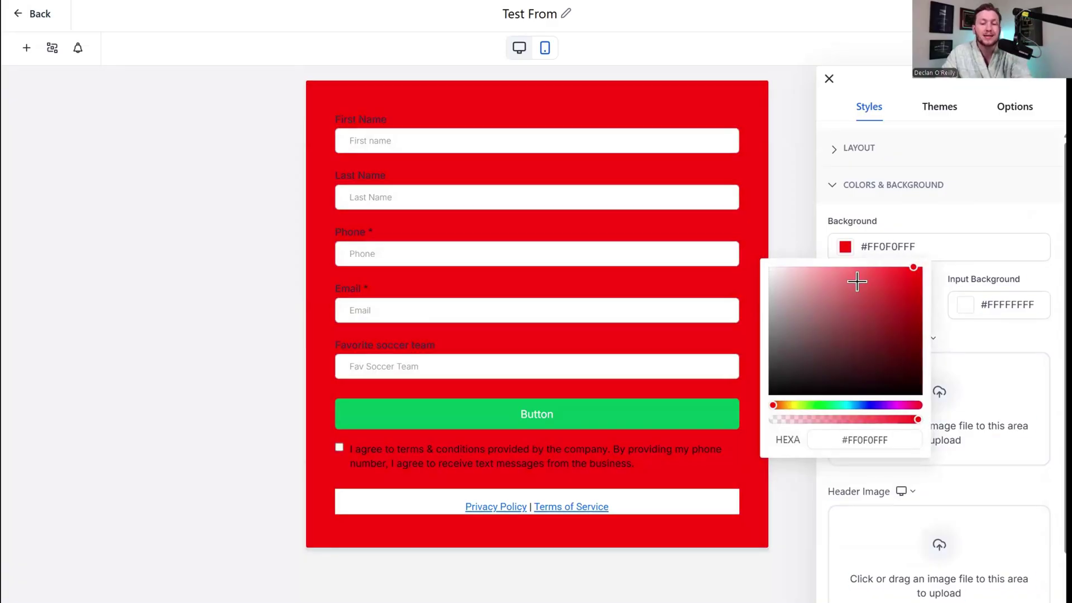
{"action": "left_click", "coordinate": [770, 267]}
{"action": "left_click", "coordinate": [971, 208]}
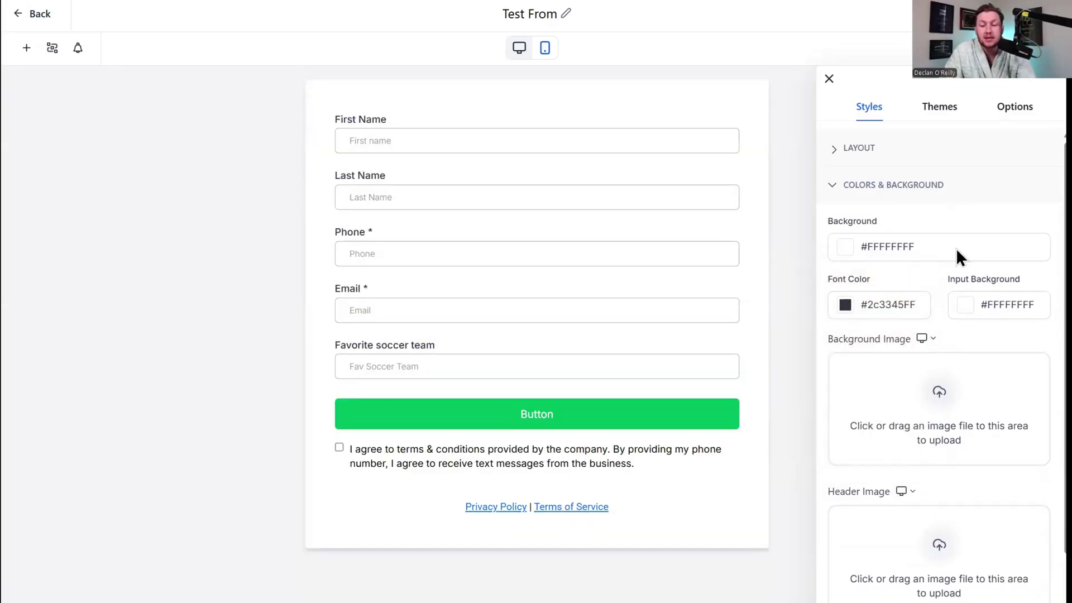
{"action": "scroll", "coordinate": [963, 254], "scroll_direction": "down", "scroll_amount": 2}
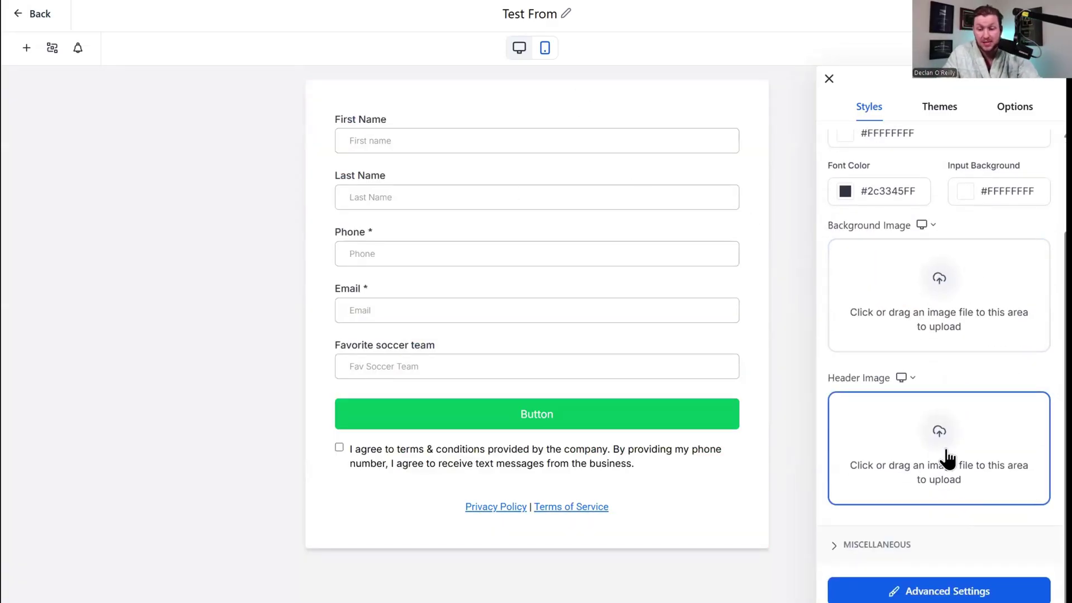
{"action": "left_click", "coordinate": [939, 541]}
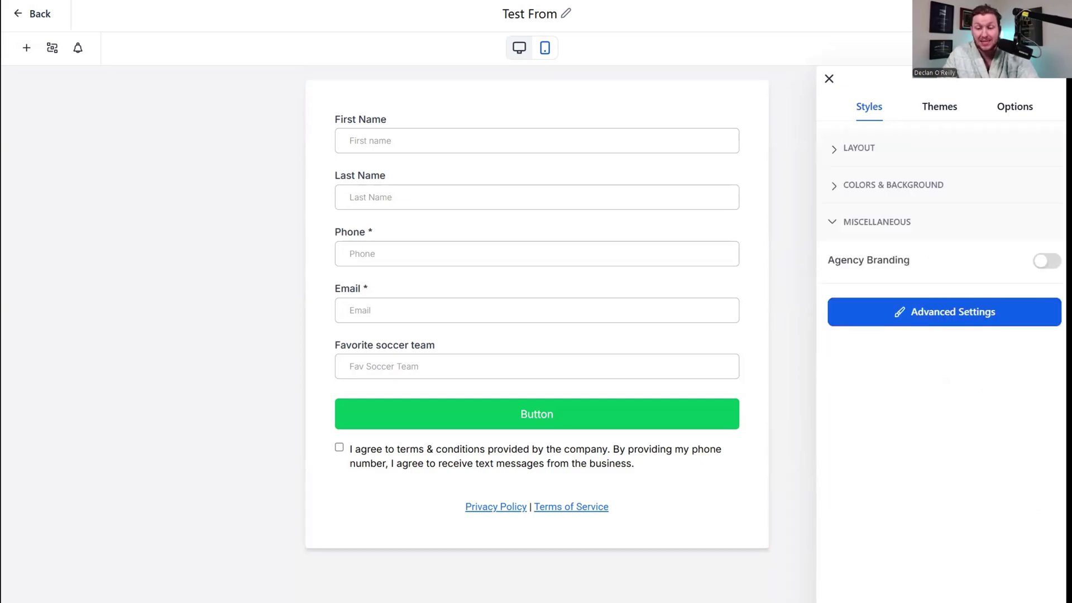
{"action": "left_click", "coordinate": [1047, 261]}
{"action": "left_click", "coordinate": [1046, 261]}
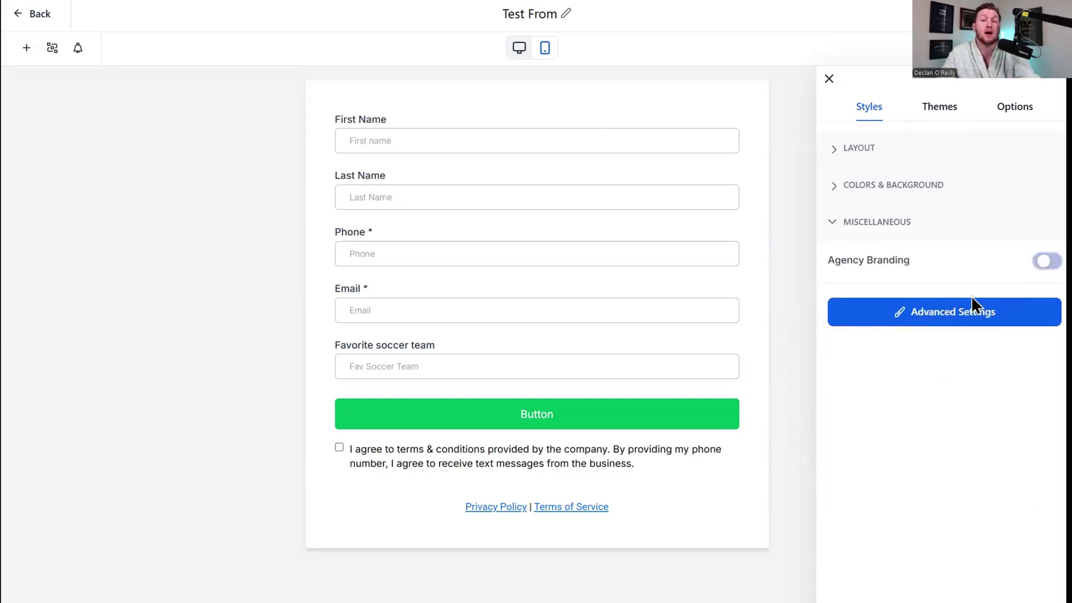
{"action": "left_click", "coordinate": [927, 321]}
{"action": "scroll", "coordinate": [952, 372], "scroll_direction": "down", "scroll_amount": 2}
{"action": "left_click", "coordinate": [900, 397]}
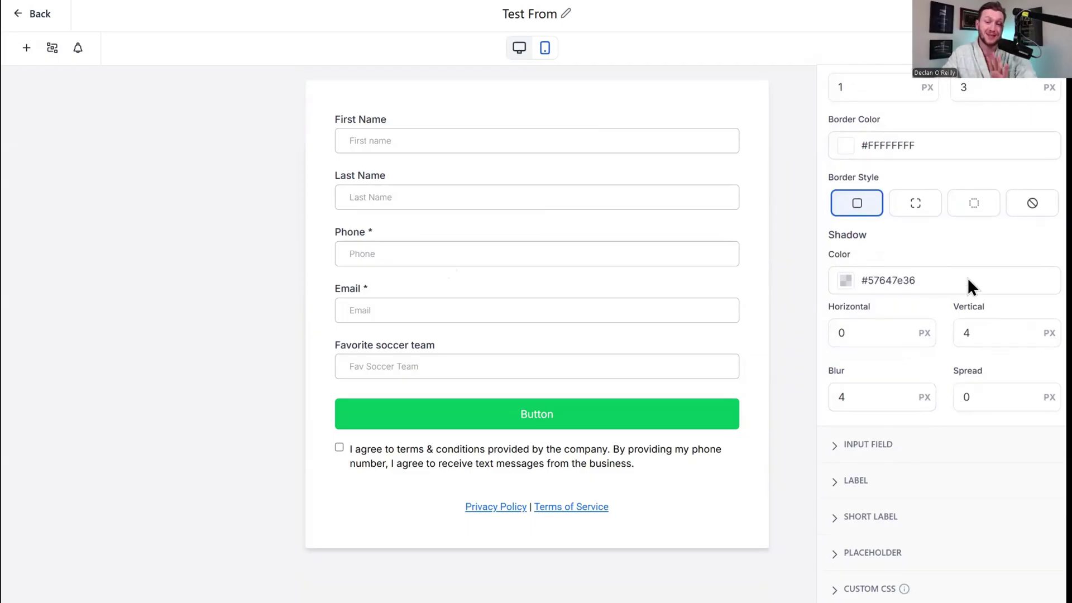
{"action": "left_click", "coordinate": [880, 443]}
{"action": "scroll", "coordinate": [885, 491], "scroll_direction": "down", "scroll_amount": 4}
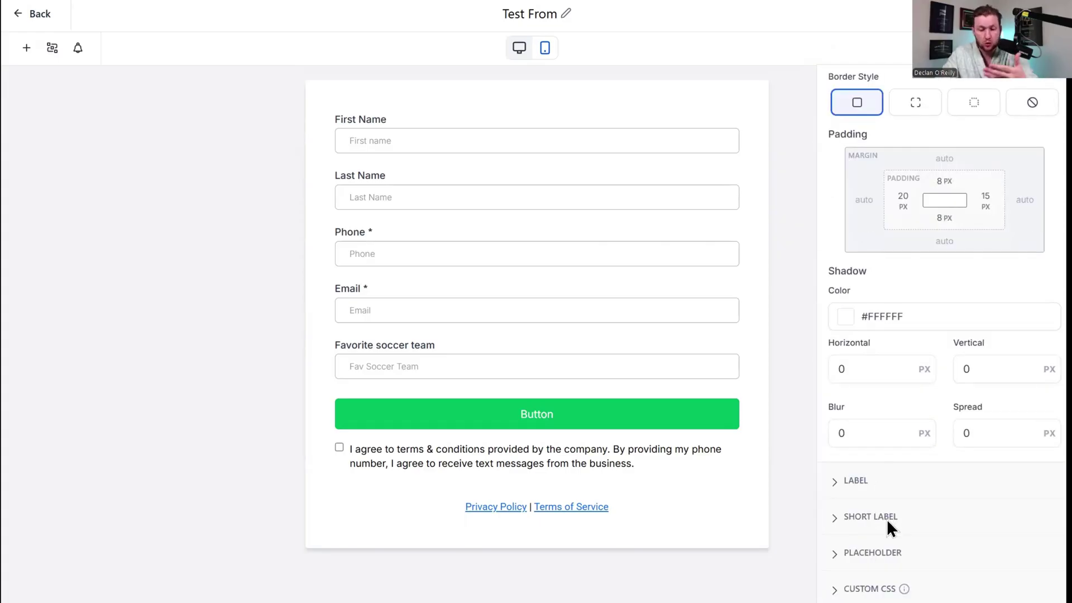
{"action": "scroll", "coordinate": [906, 292], "scroll_direction": "up", "scroll_amount": 5}
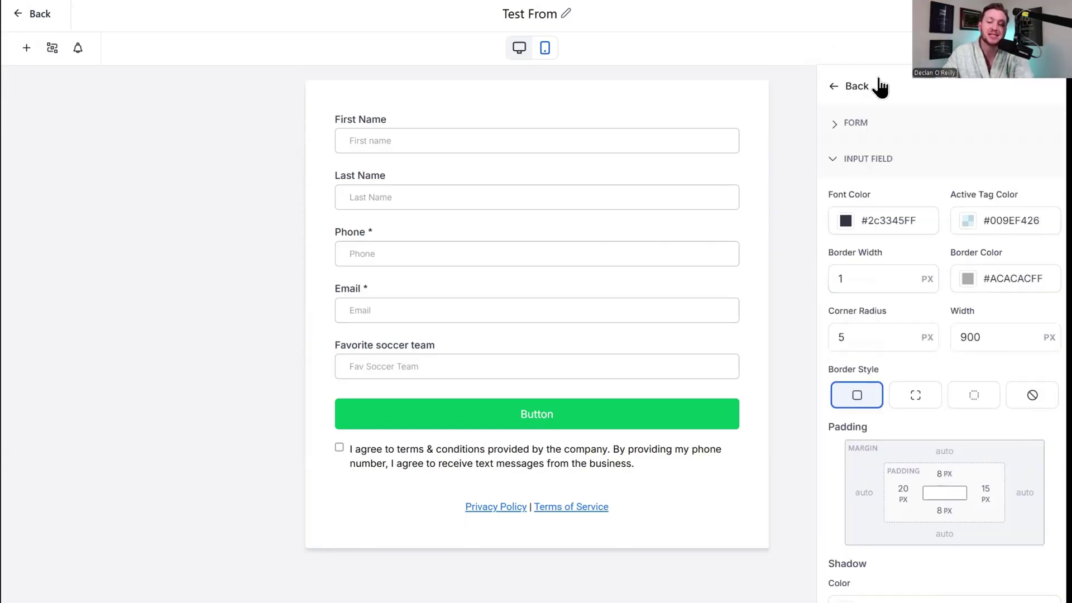
{"action": "left_click", "coordinate": [860, 86]}
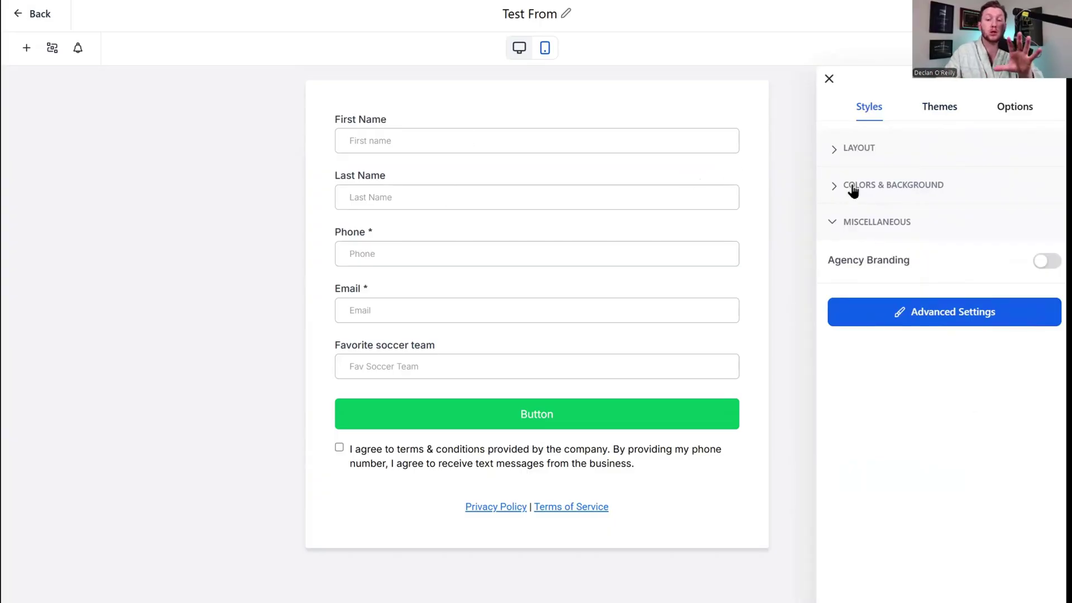
Apply the Animal Lover theme and confirm the alert about losing style changes.
{"action": "left_click", "coordinate": [932, 120]}
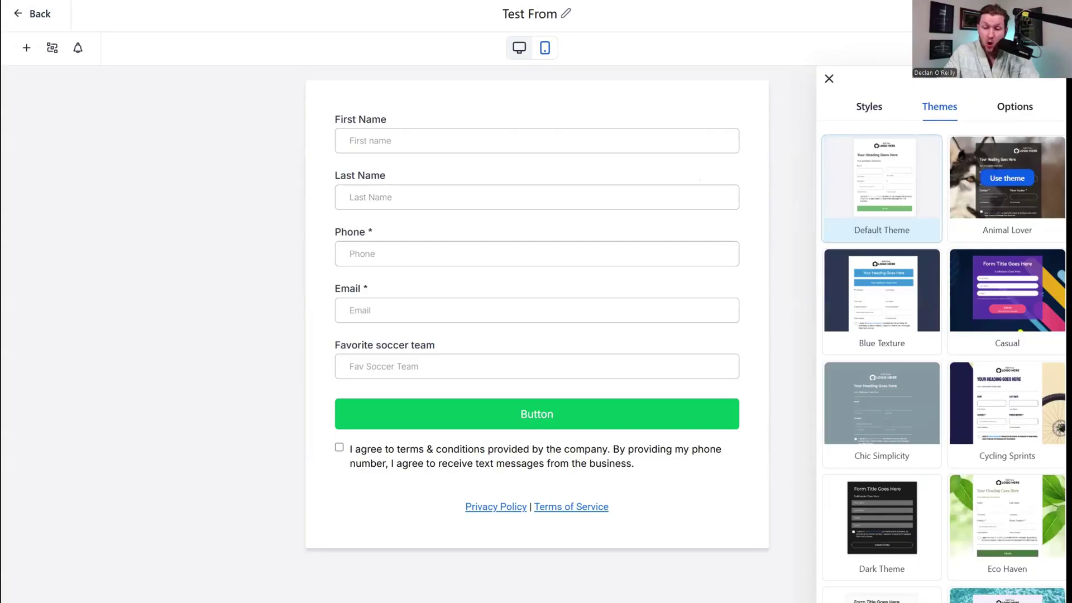
{"action": "scroll", "coordinate": [1000, 352], "scroll_direction": "down", "scroll_amount": 10}
{"action": "scroll", "coordinate": [863, 350], "scroll_direction": "up", "scroll_amount": 10}
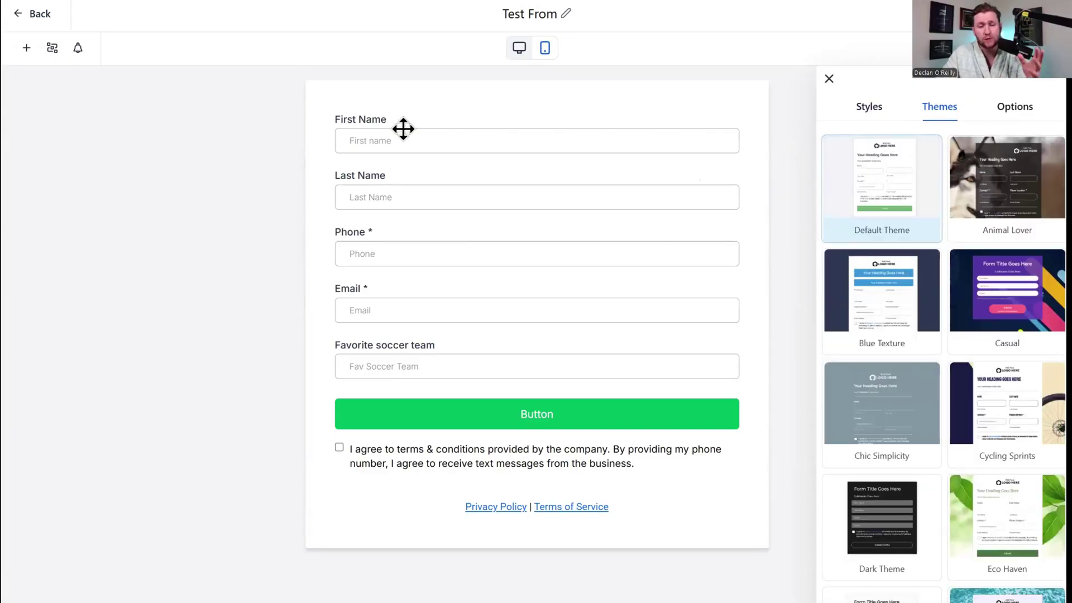
{"action": "mouse_move", "coordinate": [1026, 195]}
{"action": "left_click", "coordinate": [1020, 181]}
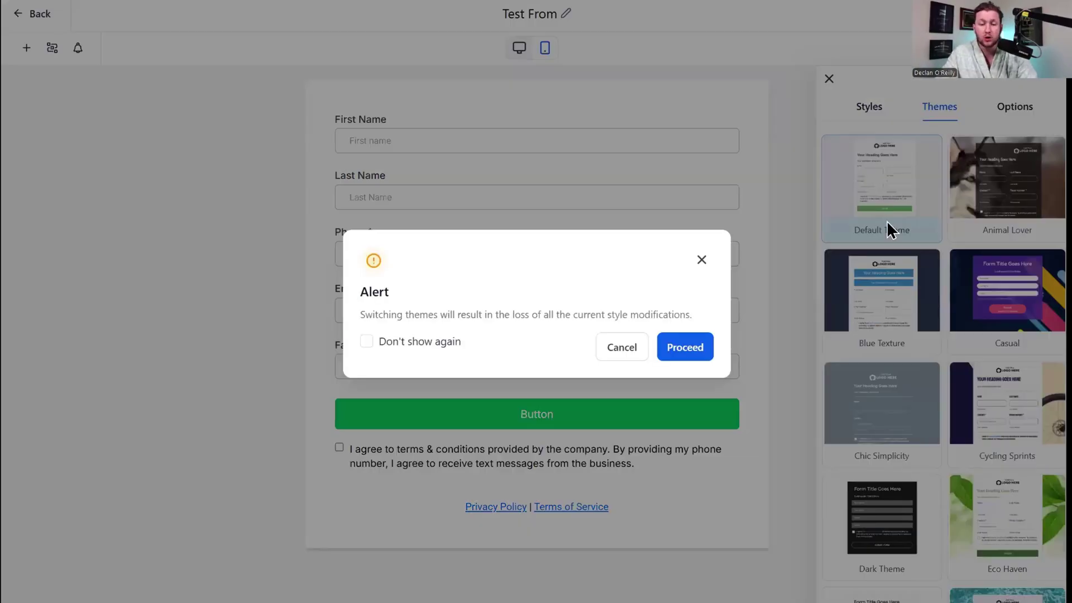
{"action": "left_click", "coordinate": [706, 352]}
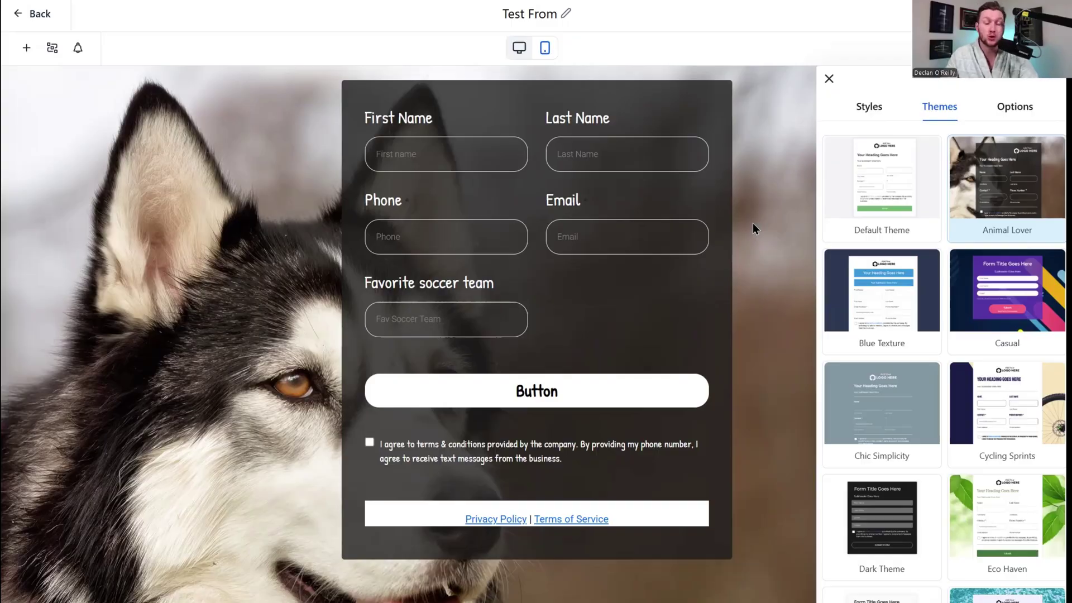
{"action": "scroll", "coordinate": [898, 277], "scroll_direction": "down", "scroll_amount": 10}
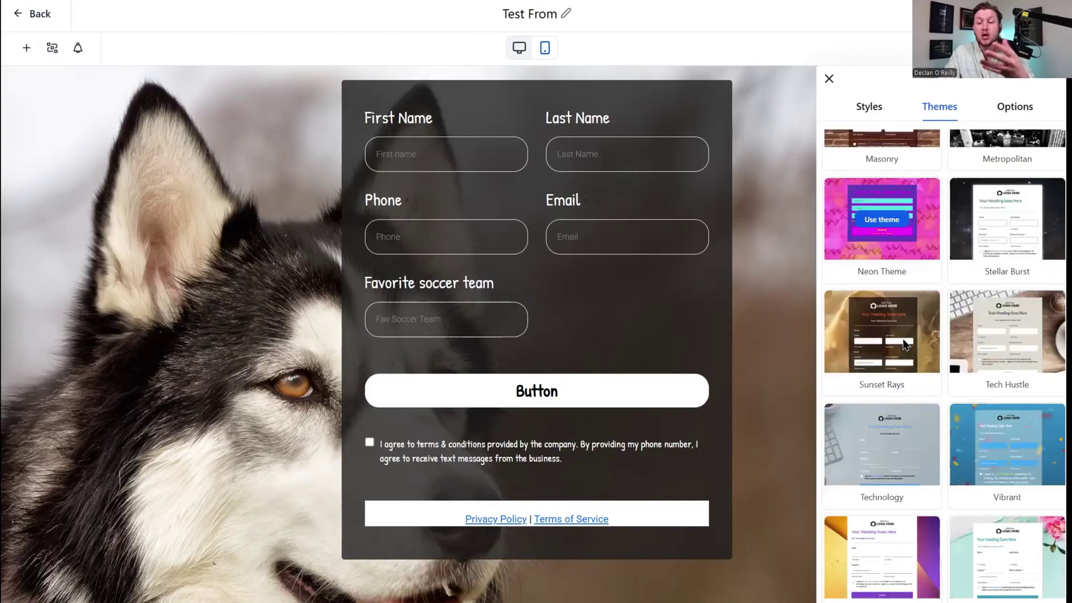
{"action": "scroll", "coordinate": [955, 450], "scroll_direction": "up", "scroll_amount": 10}
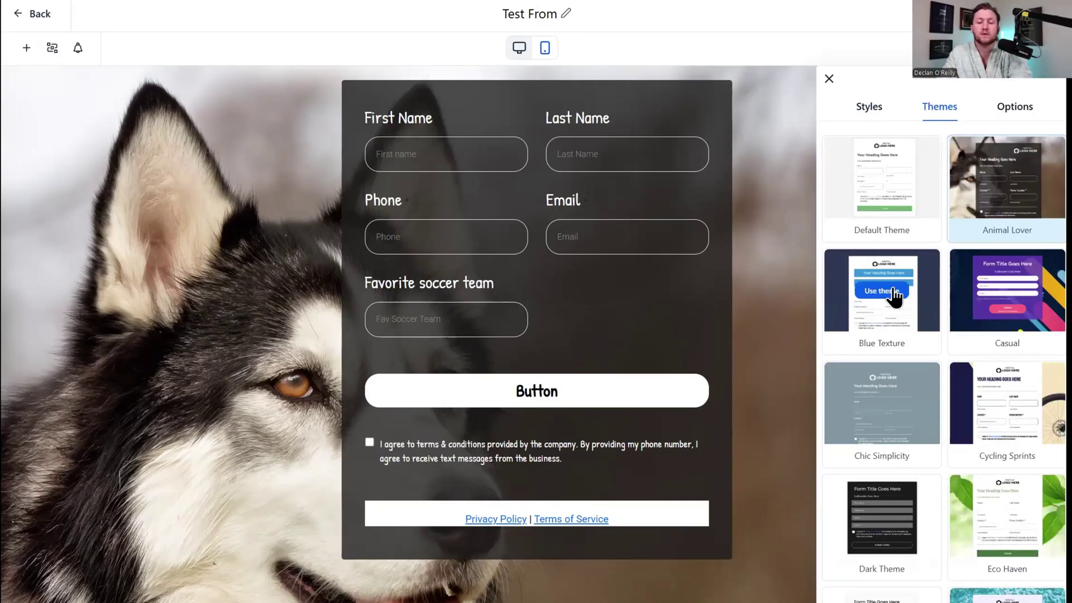
Expand the On Submit, Facebook Pixel ID and Facebook Pixel Events options.
{"action": "left_click", "coordinate": [1016, 112]}
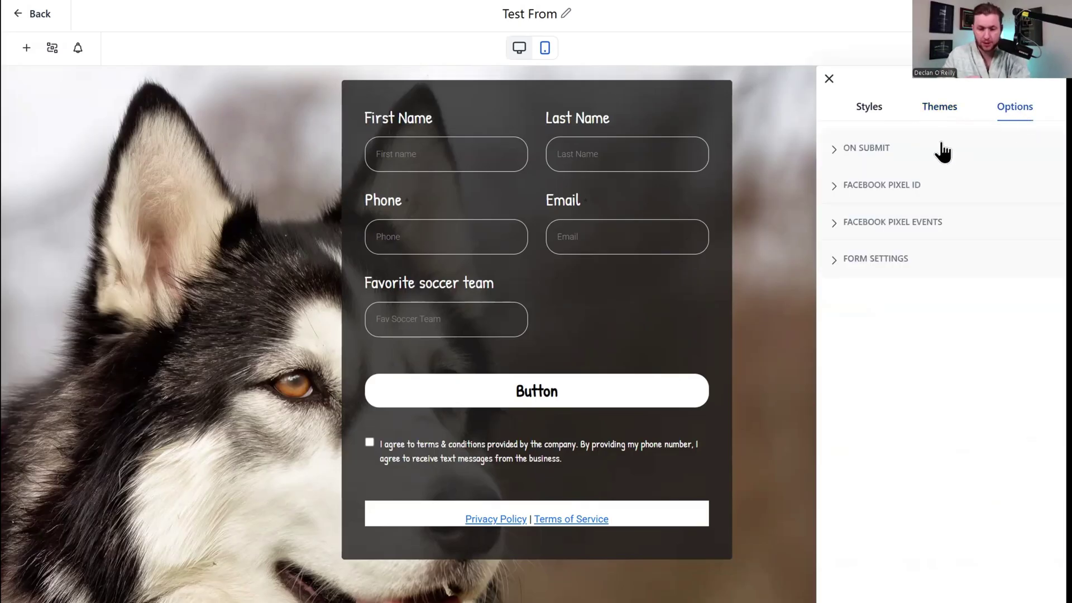
{"action": "left_click", "coordinate": [881, 152]}
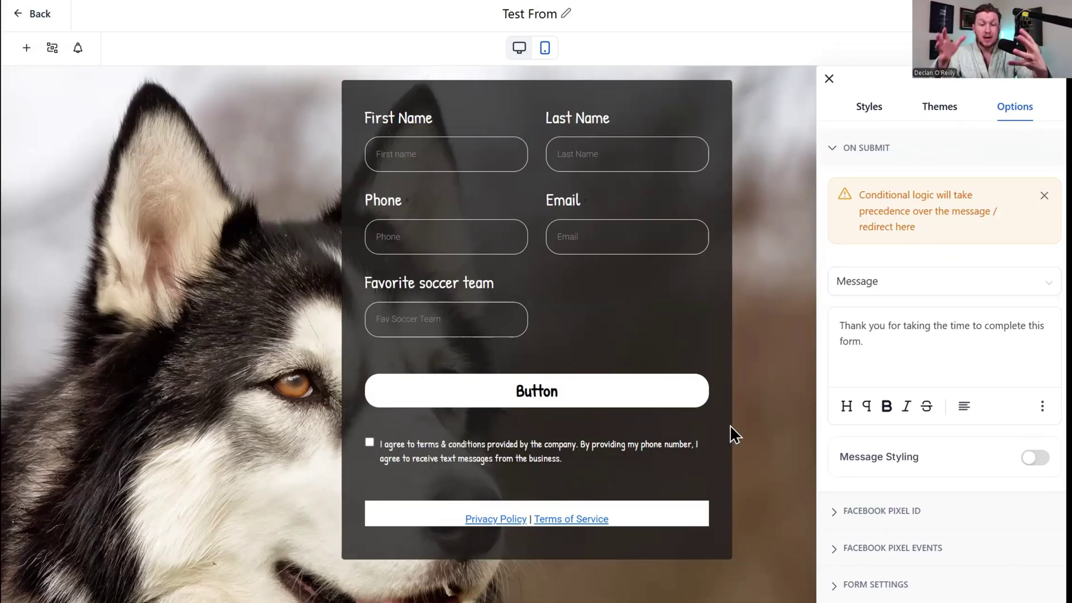
{"action": "left_click", "coordinate": [911, 519]}
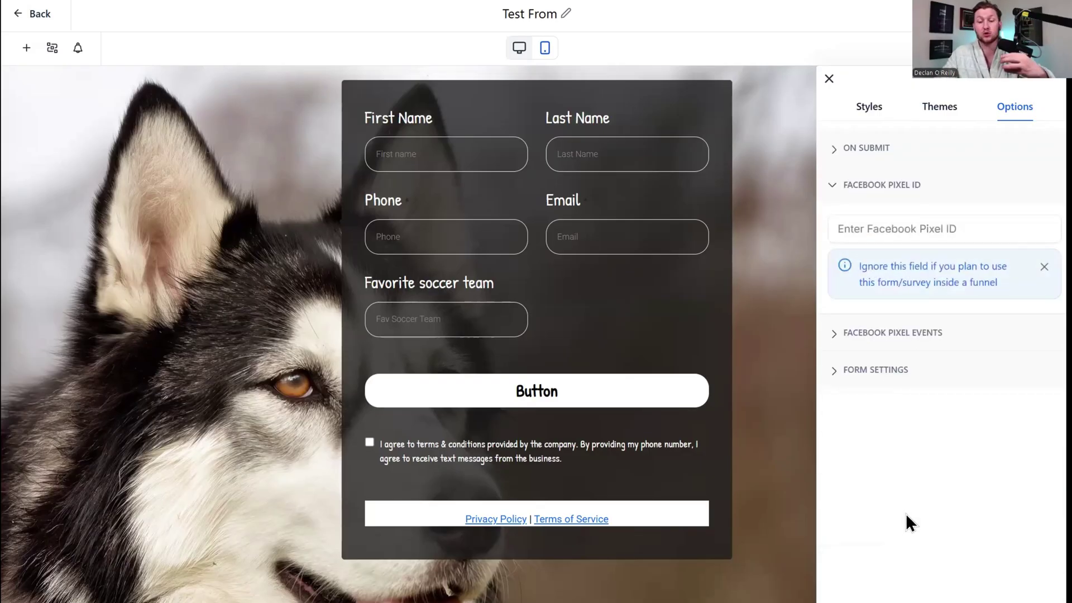
{"action": "left_click", "coordinate": [911, 334]}
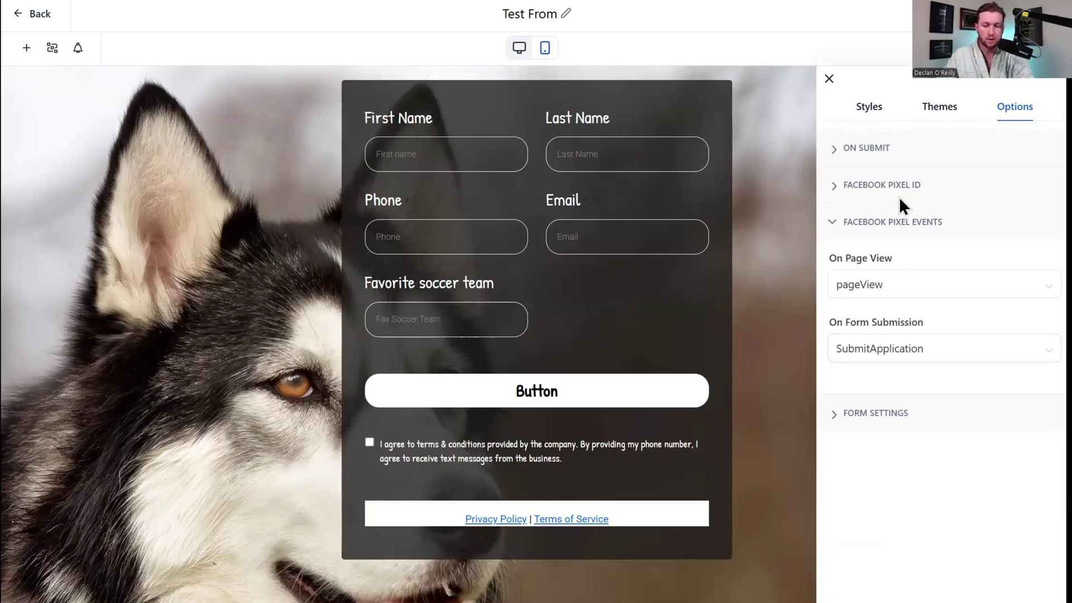
In Form Settings, leave GDPR compliant font and Sticky Contact off, then collapse the section.
{"action": "left_click", "coordinate": [888, 401]}
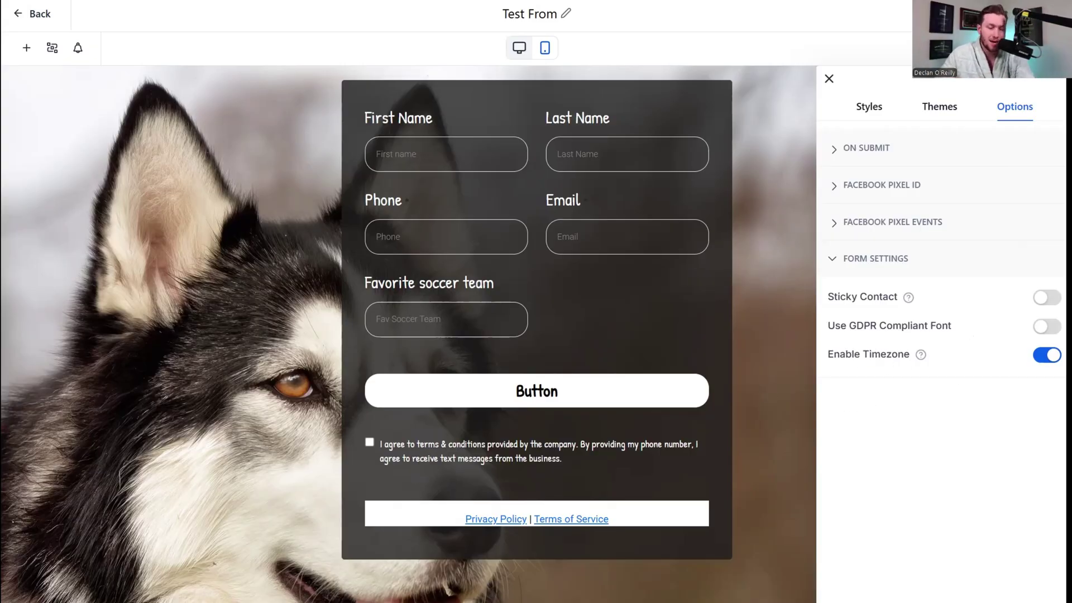
{"action": "left_click", "coordinate": [1041, 329]}
{"action": "left_click", "coordinate": [1041, 328]}
{"action": "left_click", "coordinate": [1046, 298]}
{"action": "left_click", "coordinate": [1046, 298]}
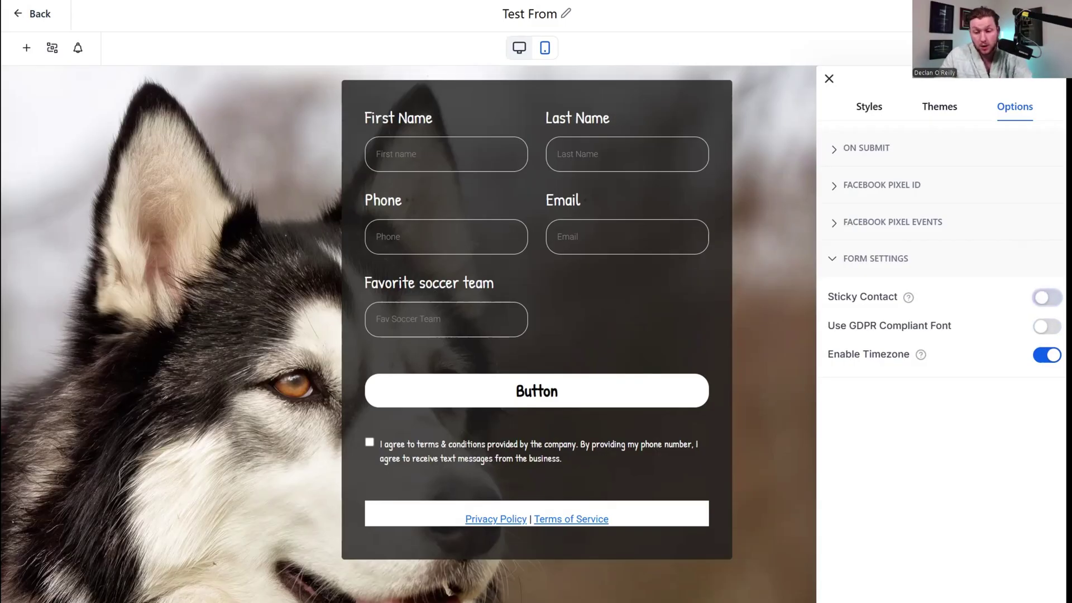
{"action": "left_click", "coordinate": [867, 262]}
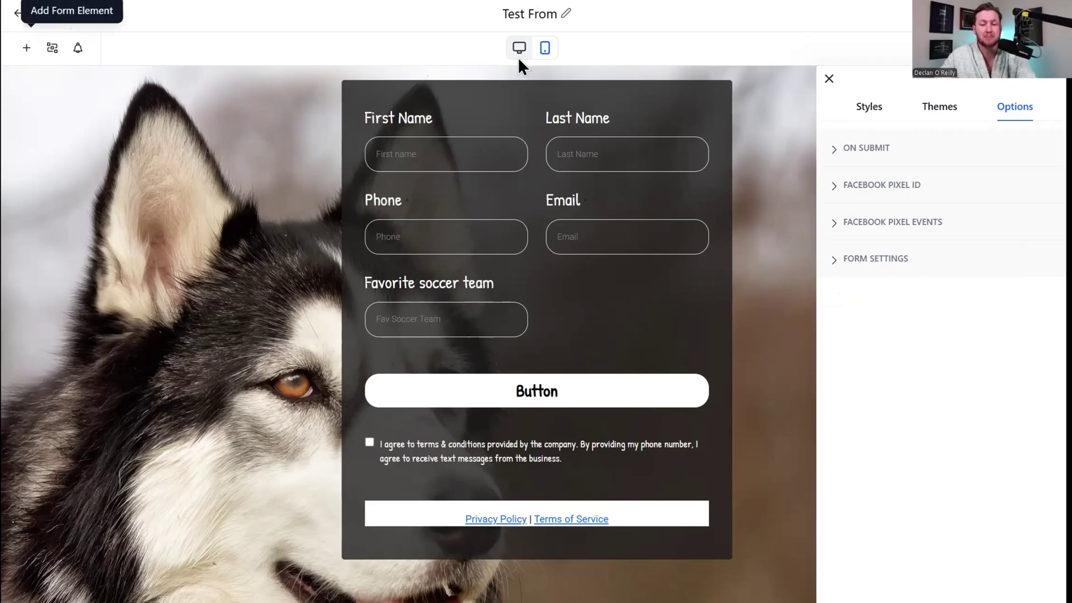
Review the Phone field settings and the Styles, Themes and Options tabs of the themed form.
{"action": "left_click", "coordinate": [26, 48]}
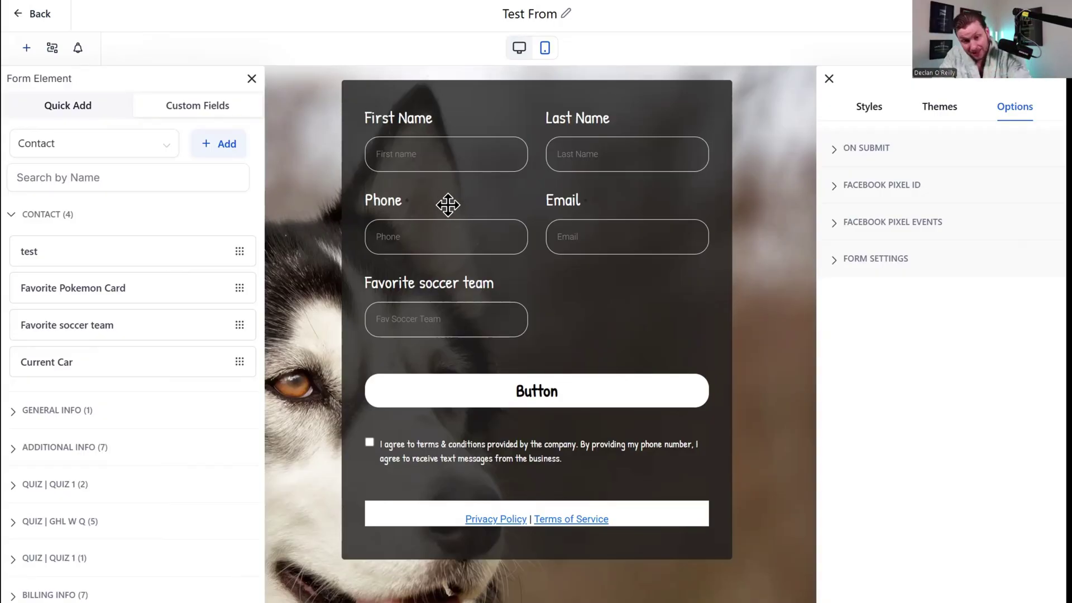
{"action": "left_click", "coordinate": [449, 204]}
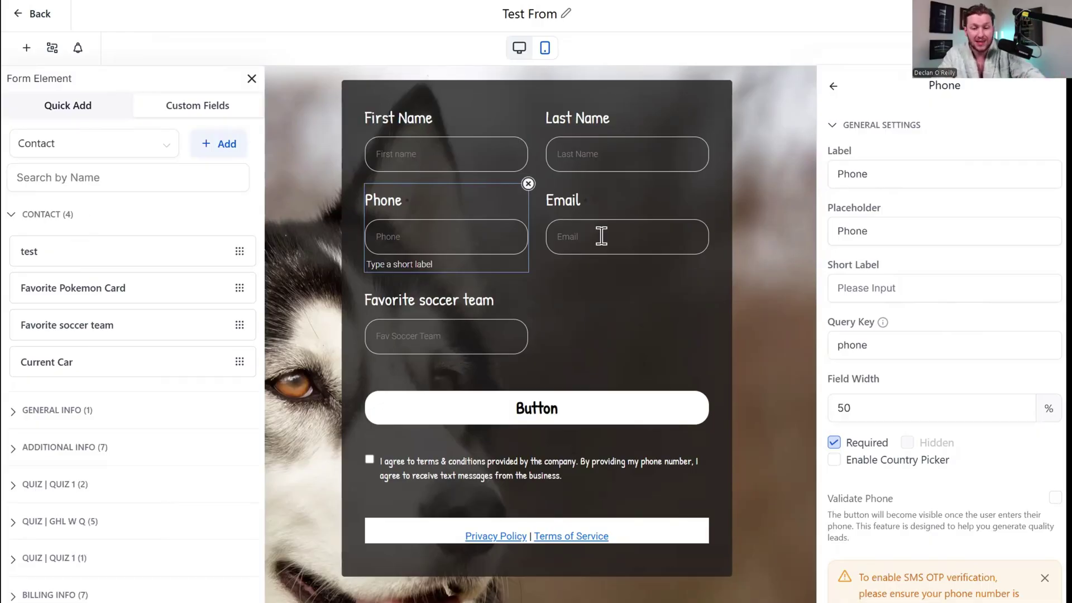
{"action": "scroll", "coordinate": [1011, 306], "scroll_direction": "down", "scroll_amount": 1}
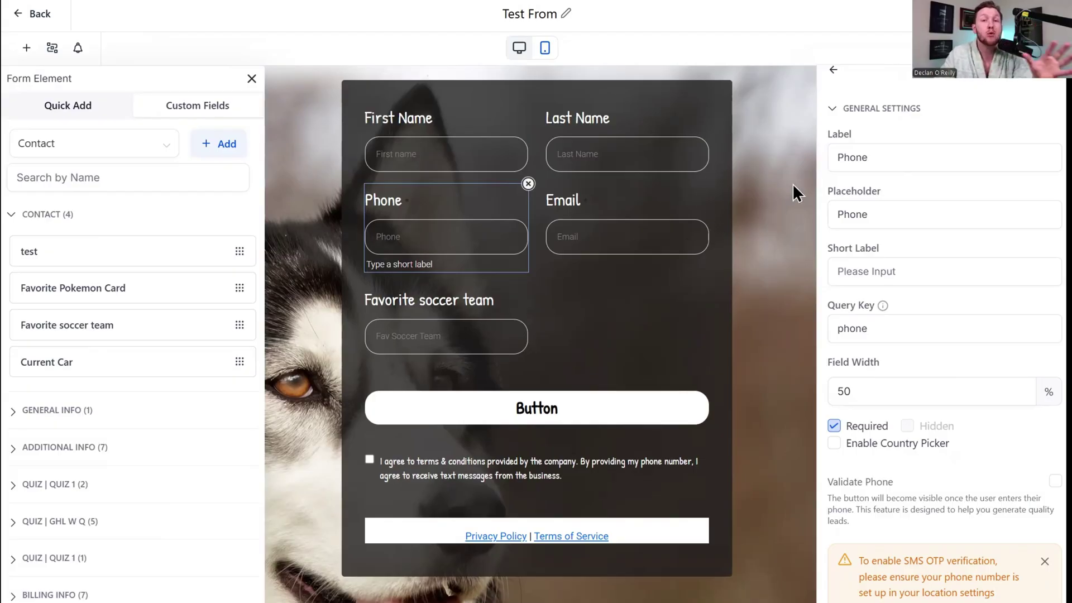
{"action": "left_click", "coordinate": [989, 48]}
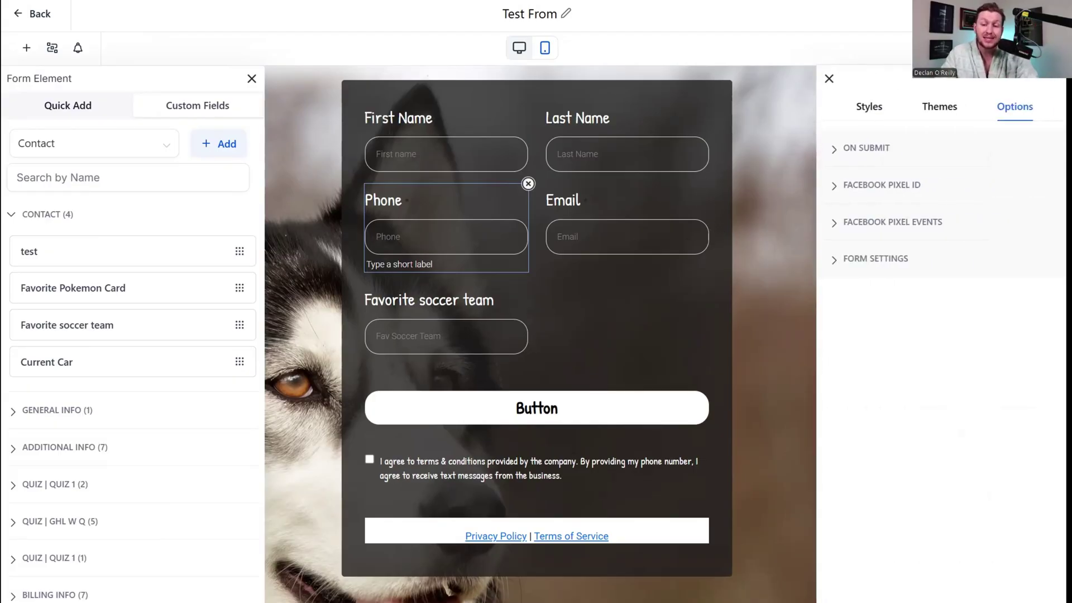
{"action": "left_click", "coordinate": [870, 107]}
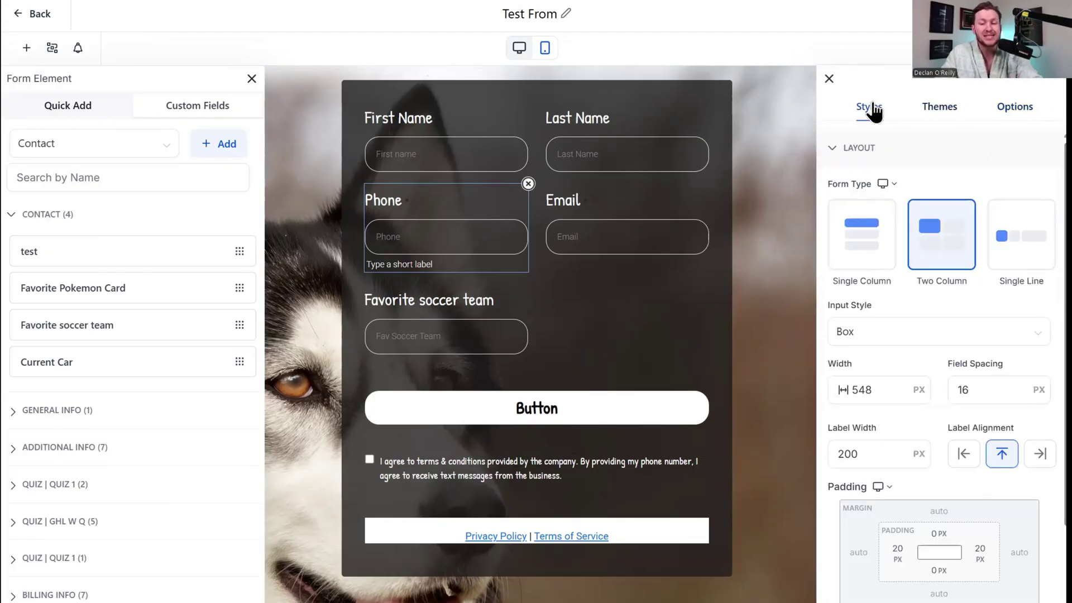
{"action": "left_click", "coordinate": [940, 115]}
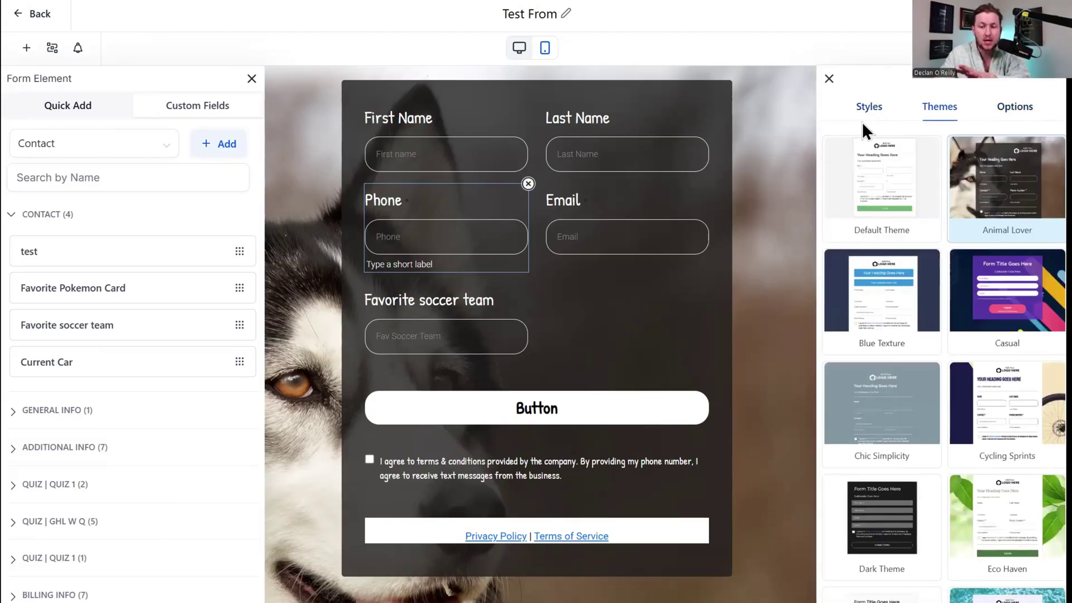
{"action": "left_click", "coordinate": [872, 114]}
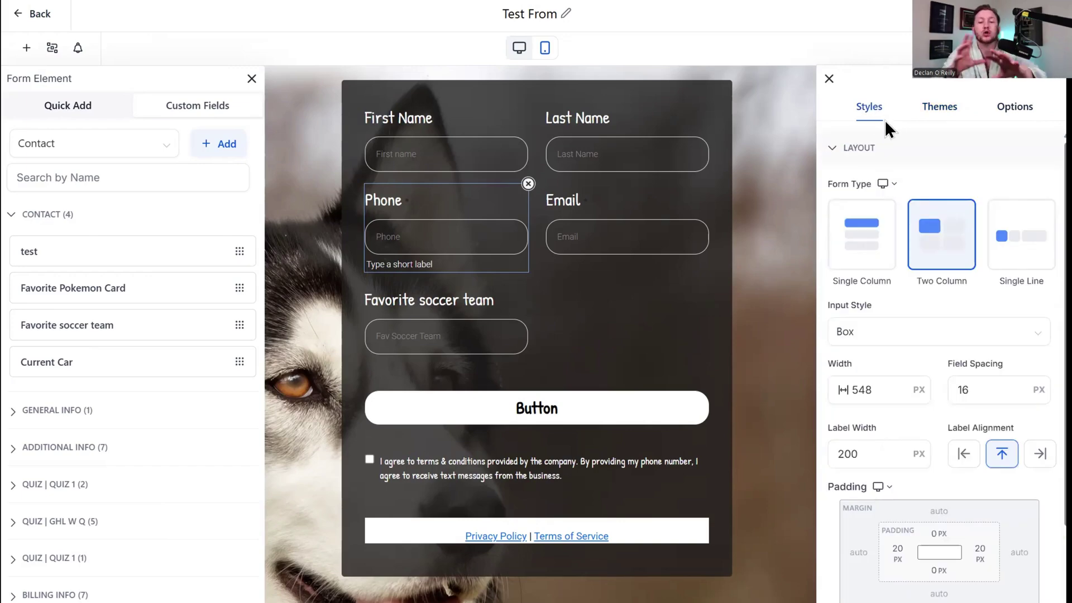
{"action": "left_click", "coordinate": [1018, 108]}
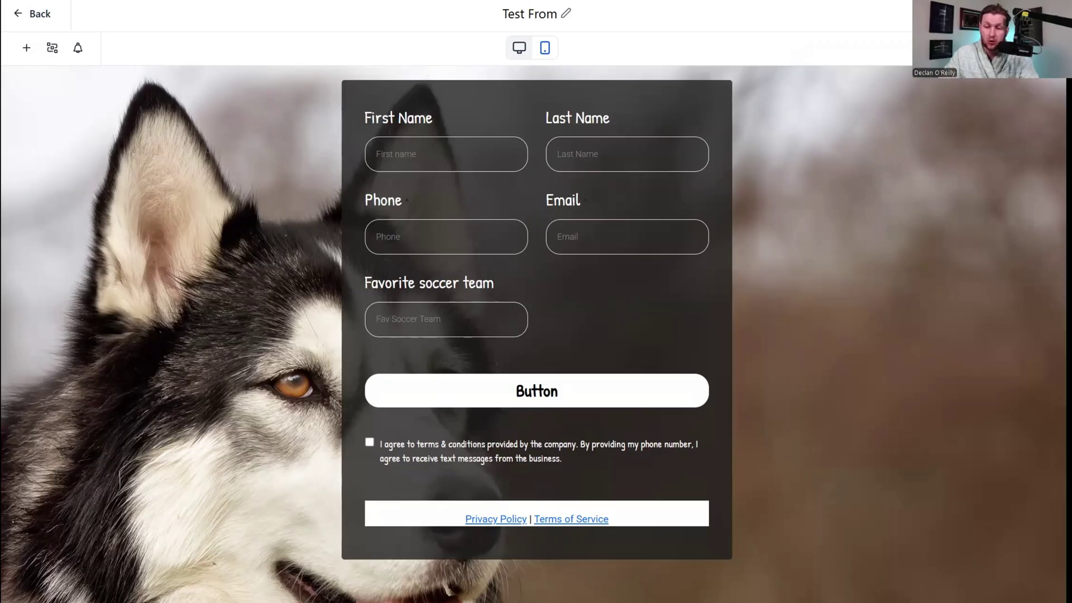
Compare the popup, slide-in and sticky sidebar embed layouts, settling on Inline.
{"action": "left_click", "coordinate": [994, 49]}
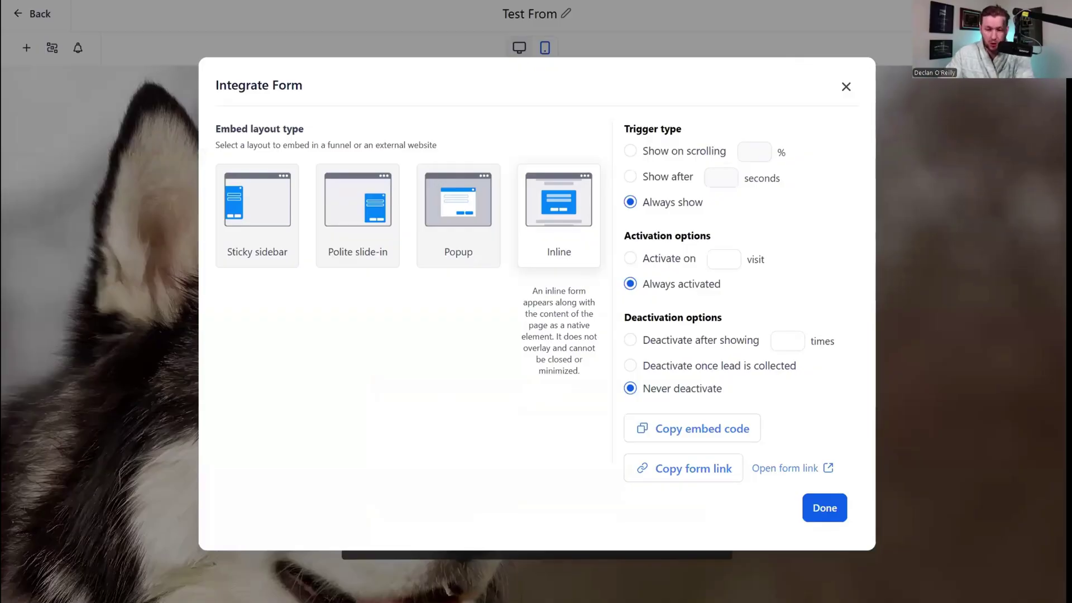
{"action": "left_click", "coordinate": [441, 229]}
{"action": "left_click", "coordinate": [357, 217]}
{"action": "left_click", "coordinate": [282, 219]}
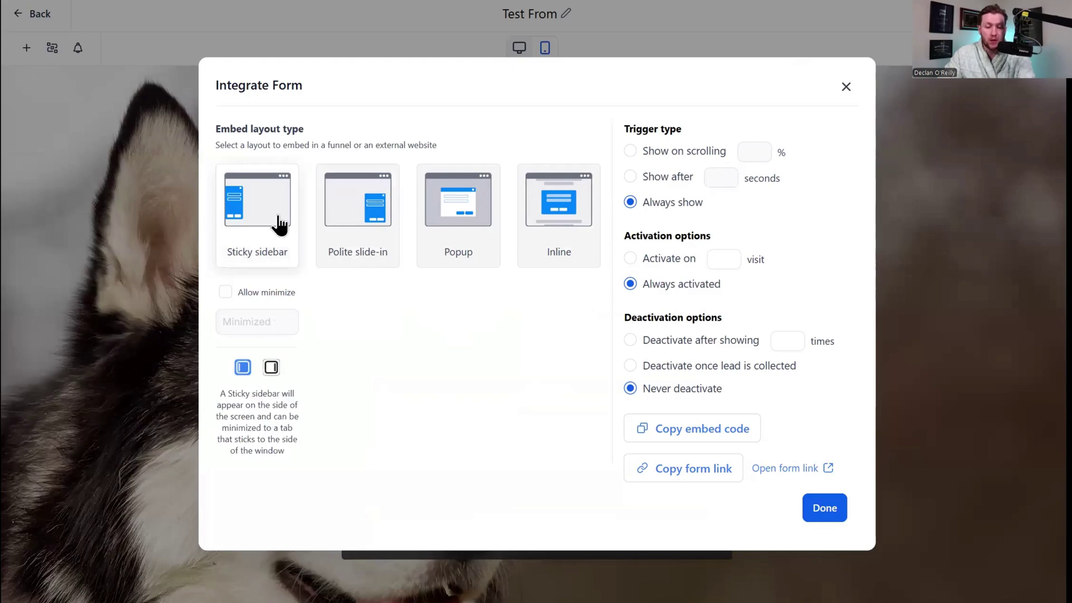
{"action": "left_click", "coordinate": [349, 223]}
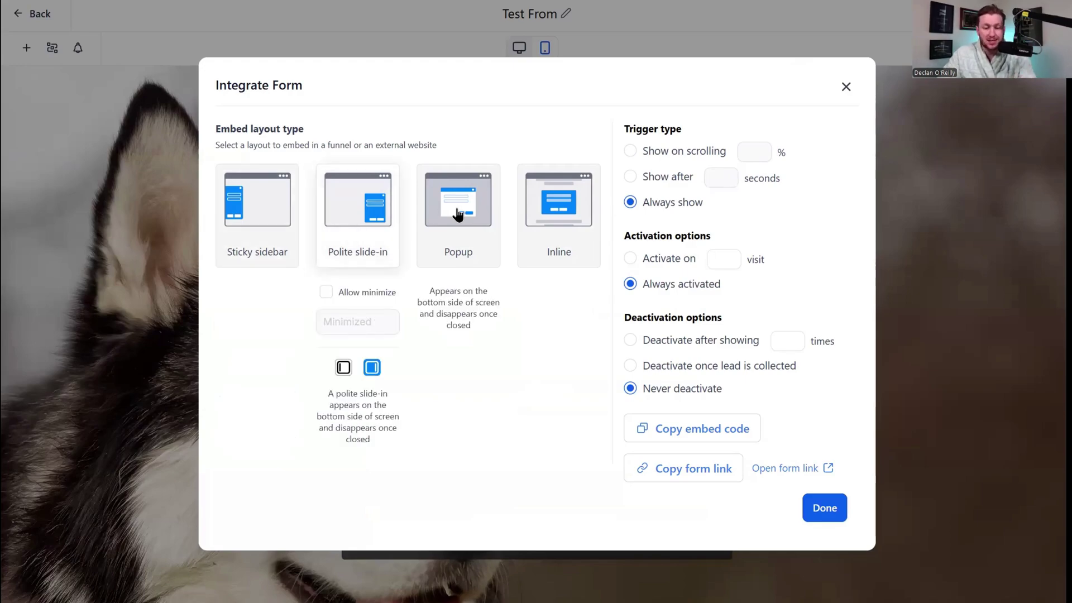
{"action": "left_click", "coordinate": [529, 212]}
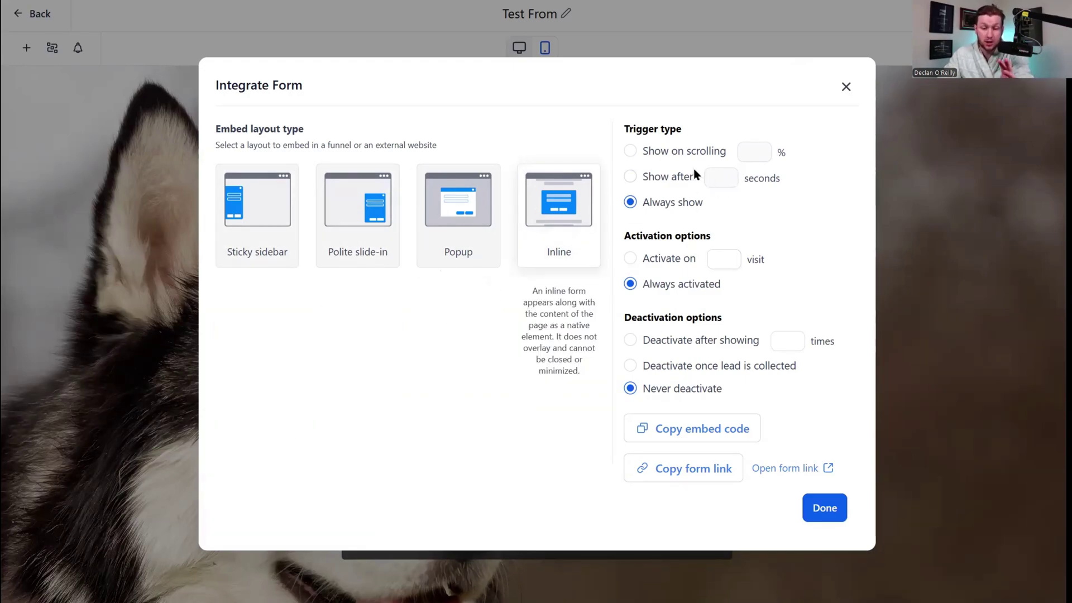
Copy the form link and inline embed code, then finish with Done.
{"action": "left_click", "coordinate": [725, 472]}
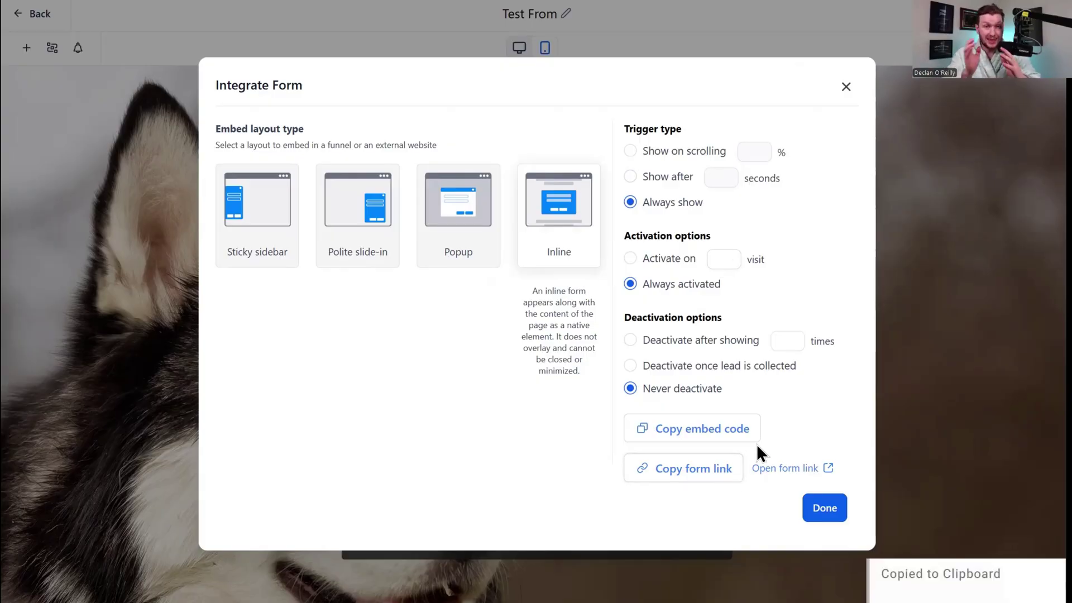
{"action": "left_click", "coordinate": [736, 430]}
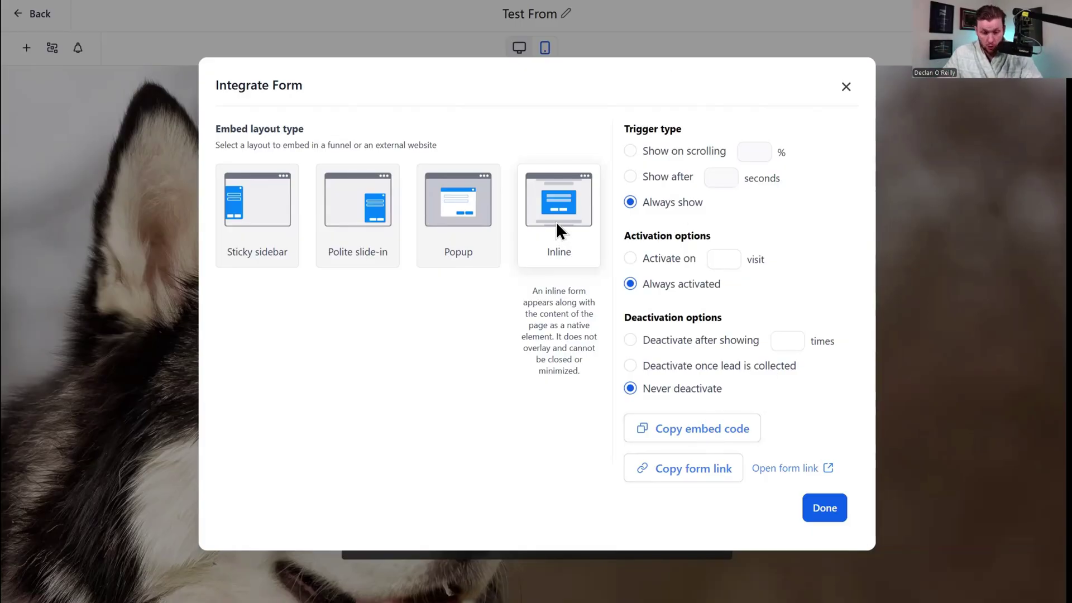
{"action": "left_click", "coordinate": [678, 474]}
{"action": "left_click", "coordinate": [824, 508]}
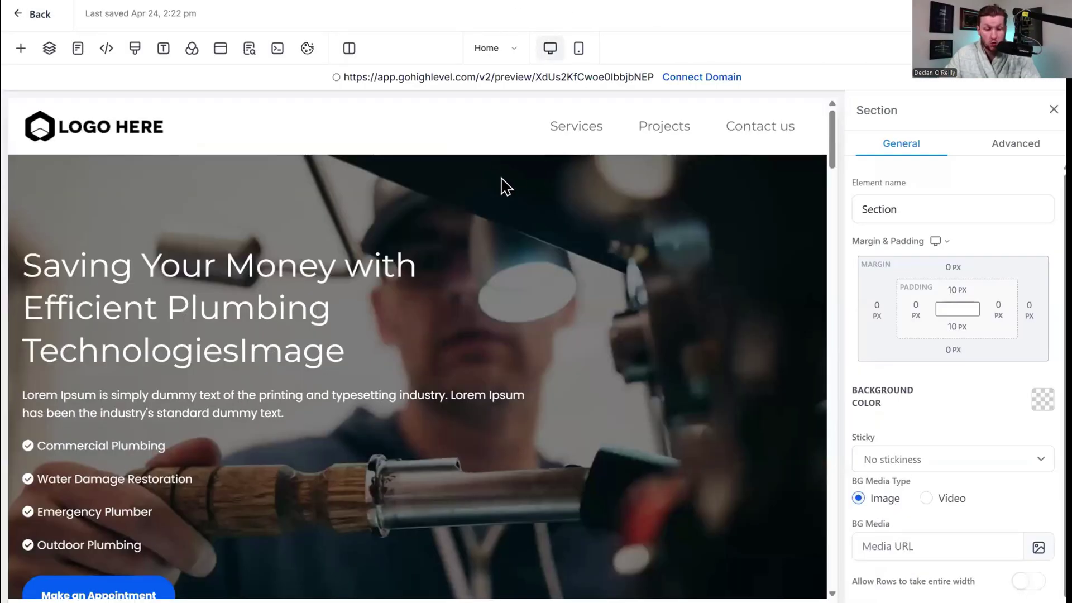
Link the Make an Appointment button to the pasted Test From form URL.
{"action": "scroll", "coordinate": [505, 186], "scroll_direction": "down", "scroll_amount": 4}
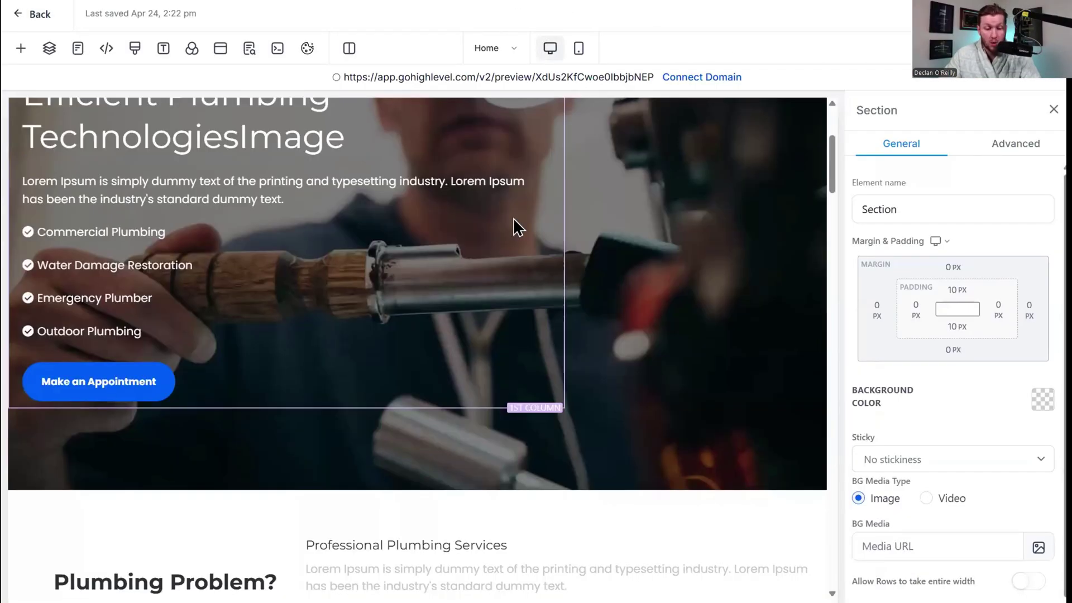
{"action": "left_click", "coordinate": [173, 388]}
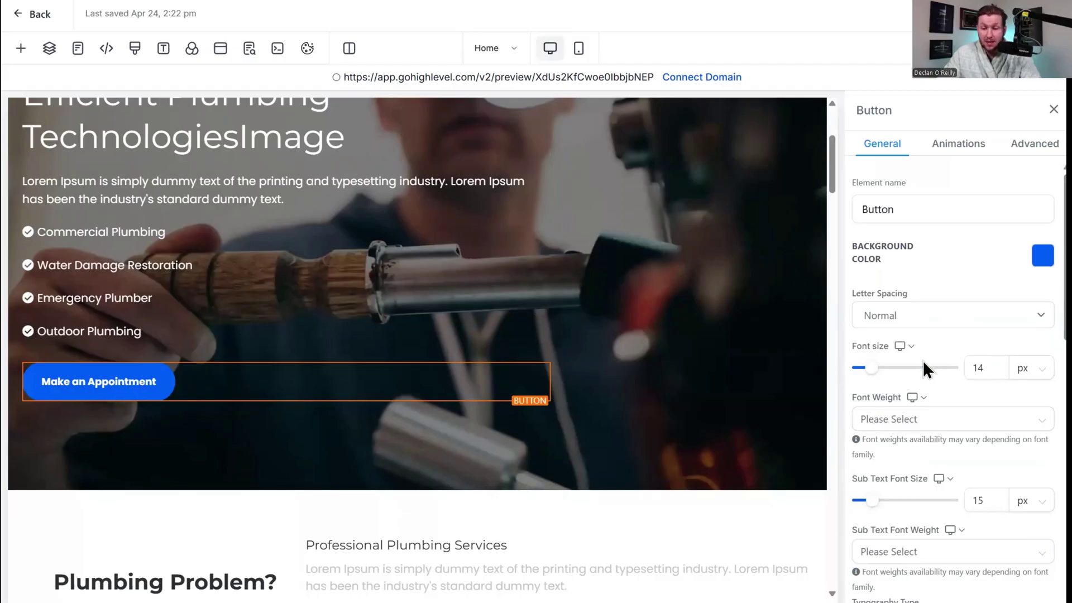
{"action": "scroll", "coordinate": [925, 360], "scroll_direction": "down", "scroll_amount": 10}
{"action": "left_click", "coordinate": [974, 546]}
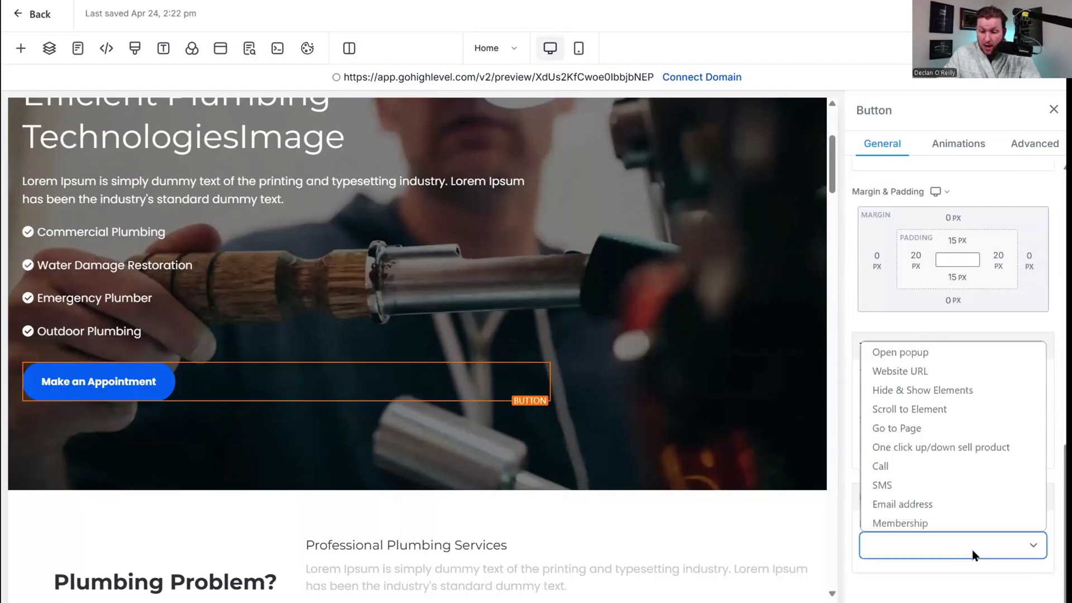
{"action": "left_click", "coordinate": [970, 373]}
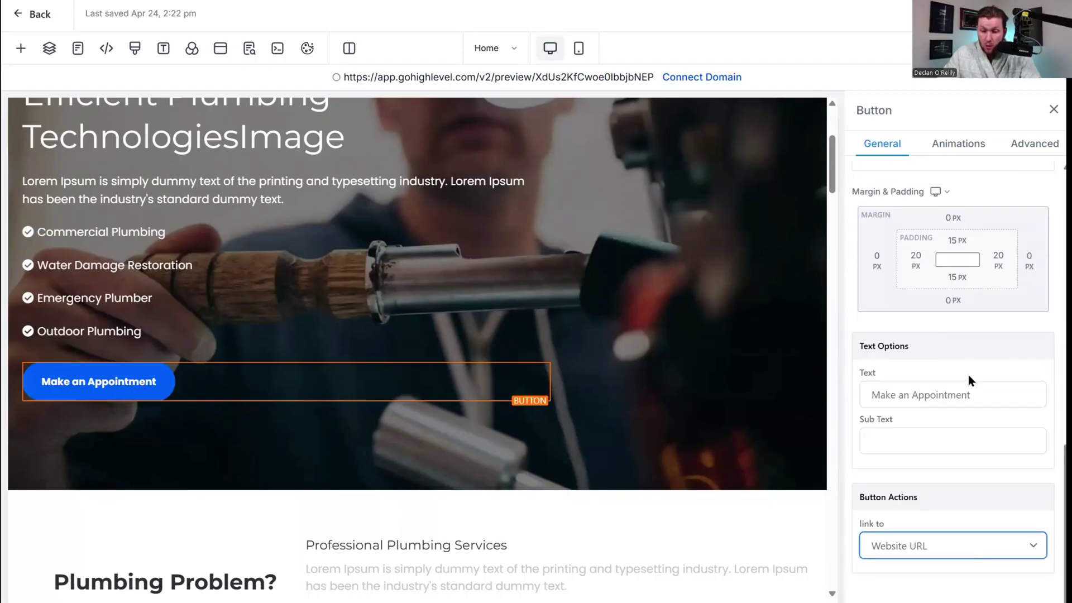
{"action": "scroll", "coordinate": [931, 536], "scroll_direction": "down", "scroll_amount": 2}
{"action": "left_click", "coordinate": [927, 509]}
{"action": "right_click", "coordinate": [927, 510]}
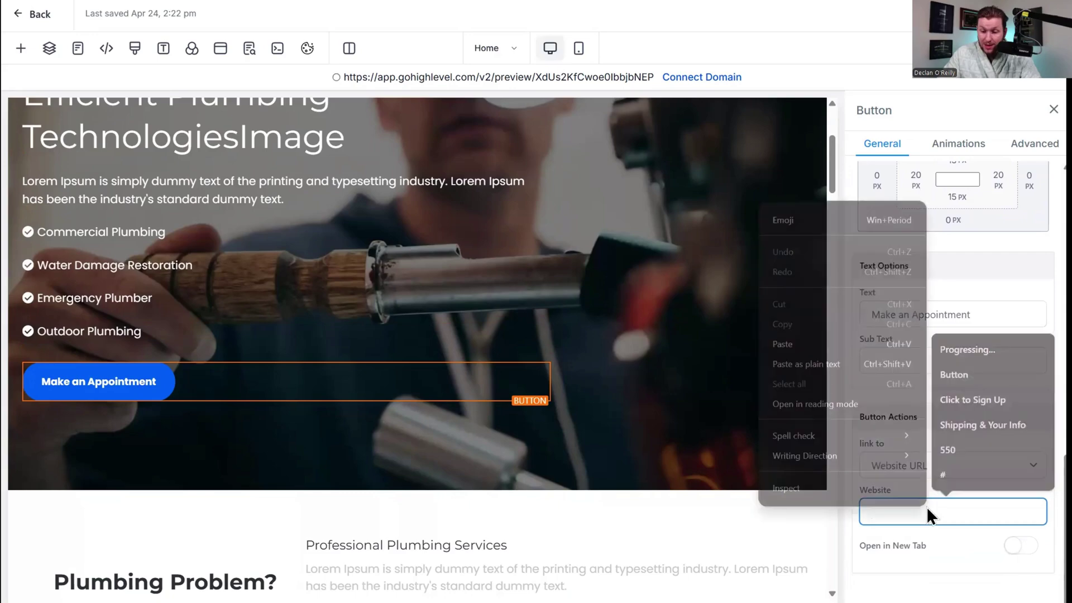
{"action": "left_click", "coordinate": [843, 350]}
{"action": "scroll", "coordinate": [910, 512], "scroll_direction": "up", "scroll_amount": 14}
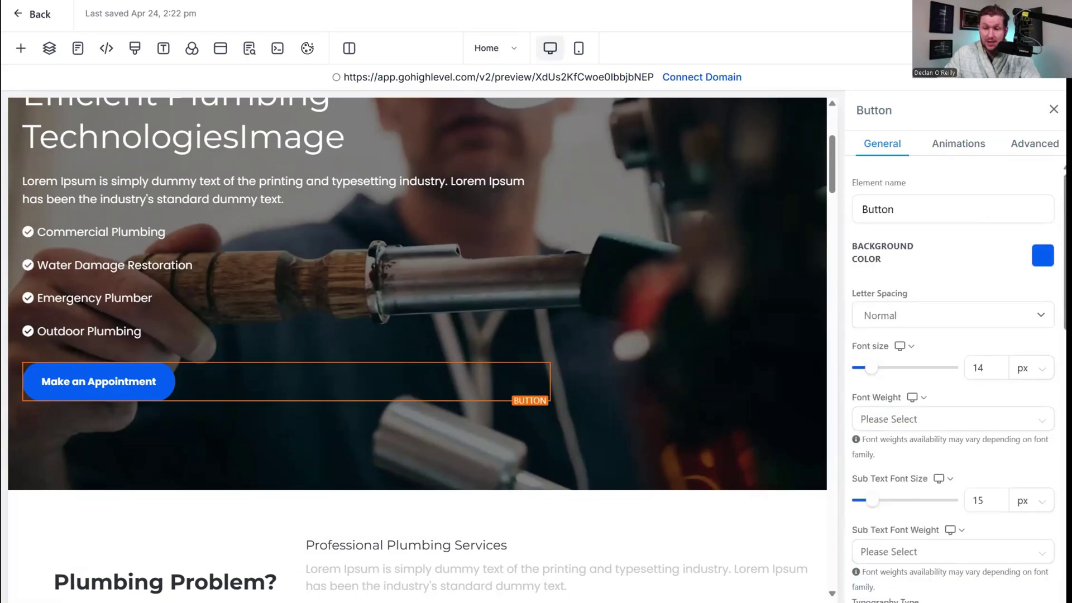
Preview the page and confirm Make an Appointment opens the Test From form.
{"action": "left_click", "coordinate": [971, 48]}
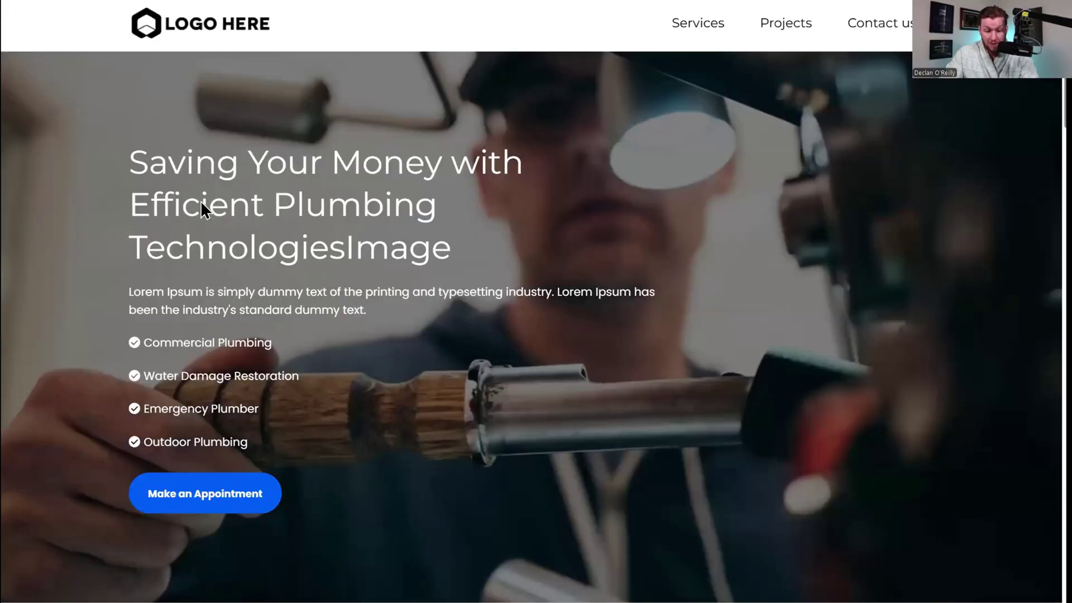
{"action": "left_click", "coordinate": [220, 496]}
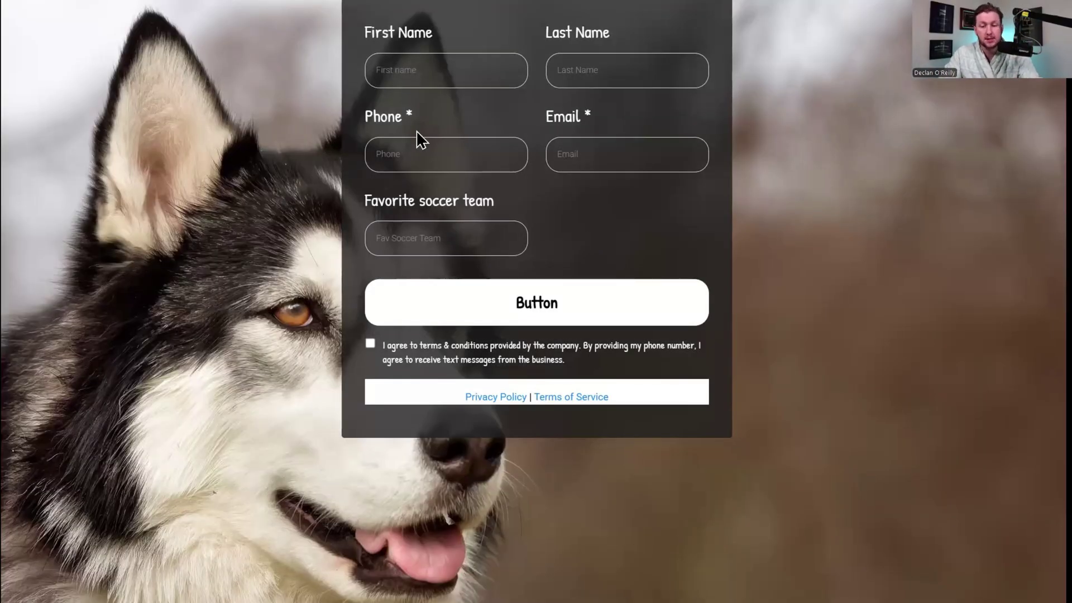
{"action": "left_click", "coordinate": [436, 78]}
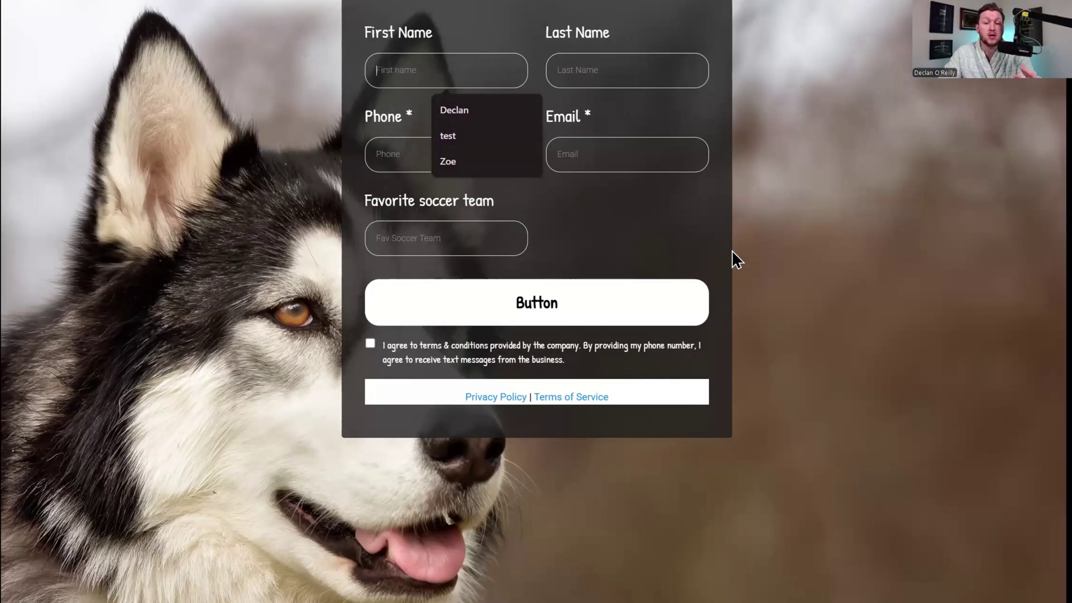
{"action": "left_click", "coordinate": [442, 1]}
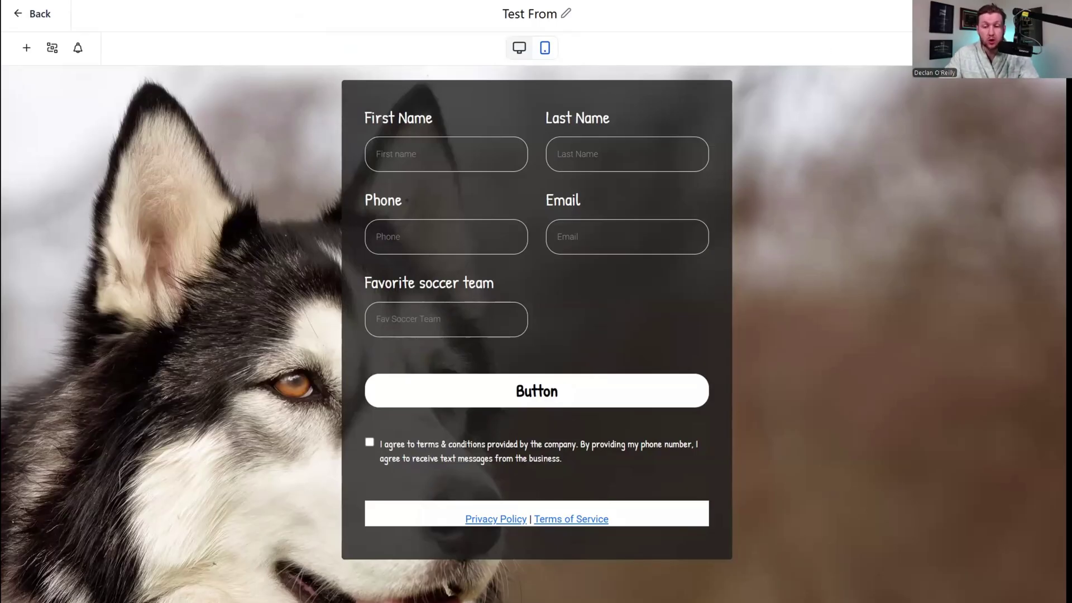
{"action": "left_click", "coordinate": [994, 15]}
Copy the Test From popup embed code and add a one-column row to the page popup.
{"action": "left_click", "coordinate": [447, 228]}
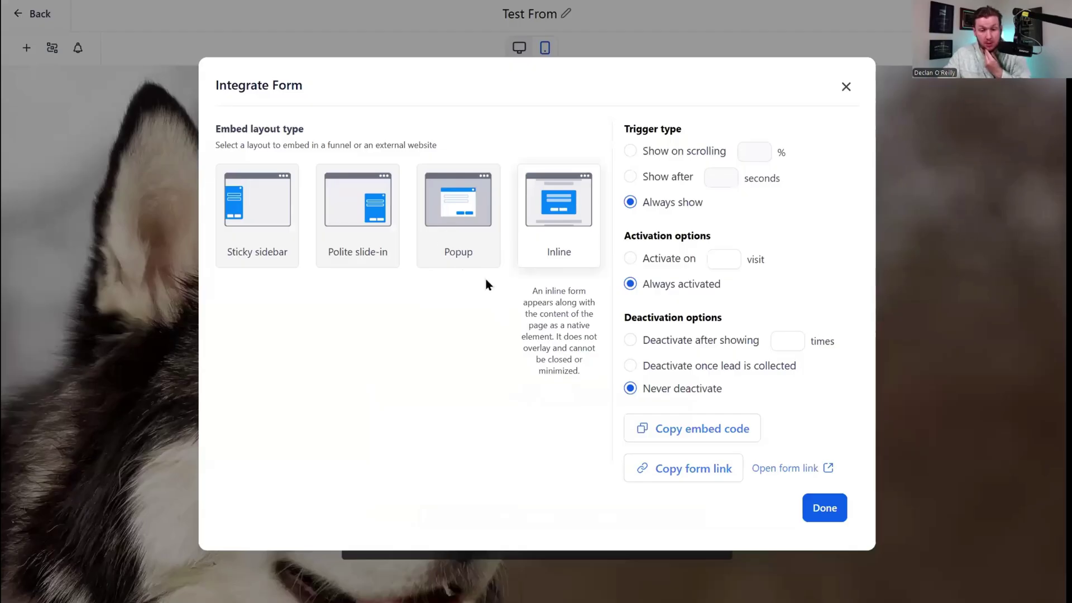
{"action": "left_click", "coordinate": [716, 441]}
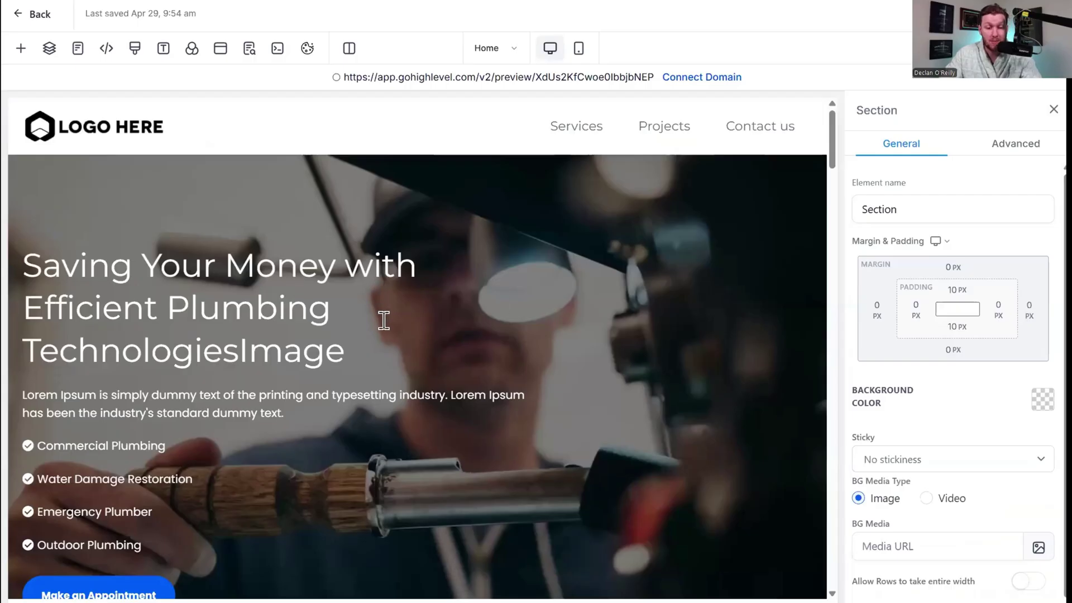
{"action": "left_click", "coordinate": [222, 48]}
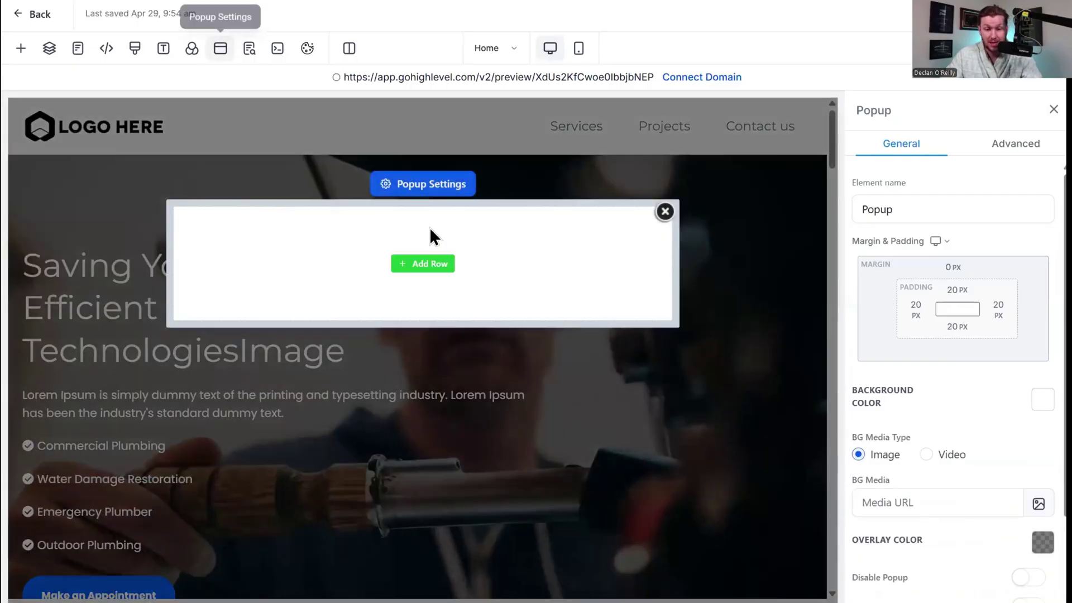
{"action": "left_click", "coordinate": [436, 272]}
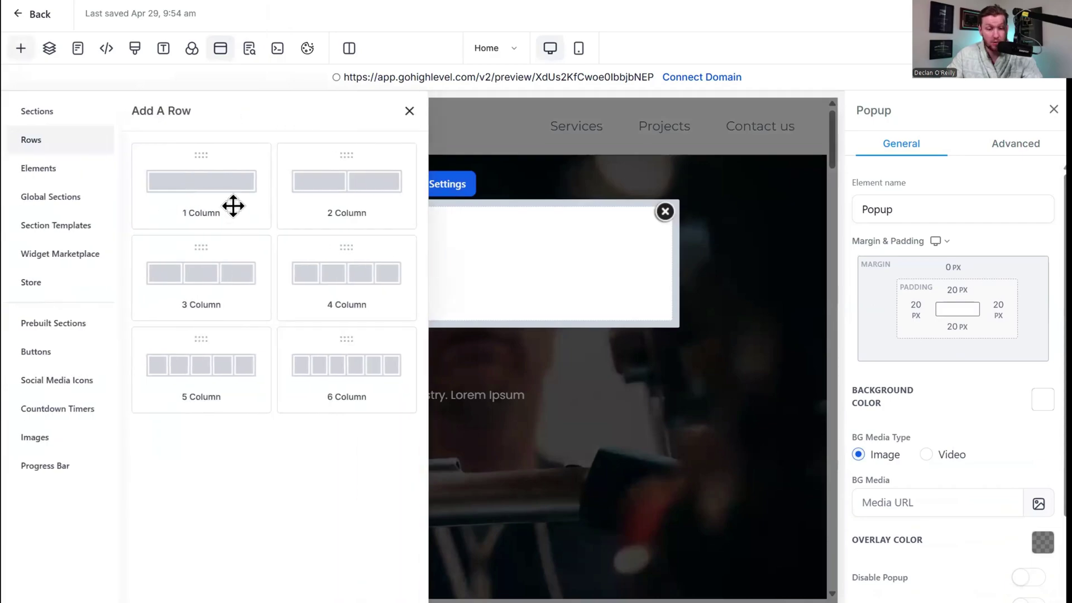
{"action": "left_click", "coordinate": [233, 207]}
Drag a Form element into the popup row and browse the available forms.
{"action": "left_click", "coordinate": [424, 282]}
{"action": "scroll", "coordinate": [310, 324], "scroll_direction": "down", "scroll_amount": 5}
{"action": "scroll", "coordinate": [355, 387], "scroll_direction": "down", "scroll_amount": 4}
{"action": "scroll", "coordinate": [355, 388], "scroll_direction": "up", "scroll_amount": 9}
{"action": "left_click_drag", "start_coordinate": [273, 433], "coordinate": [478, 278]}
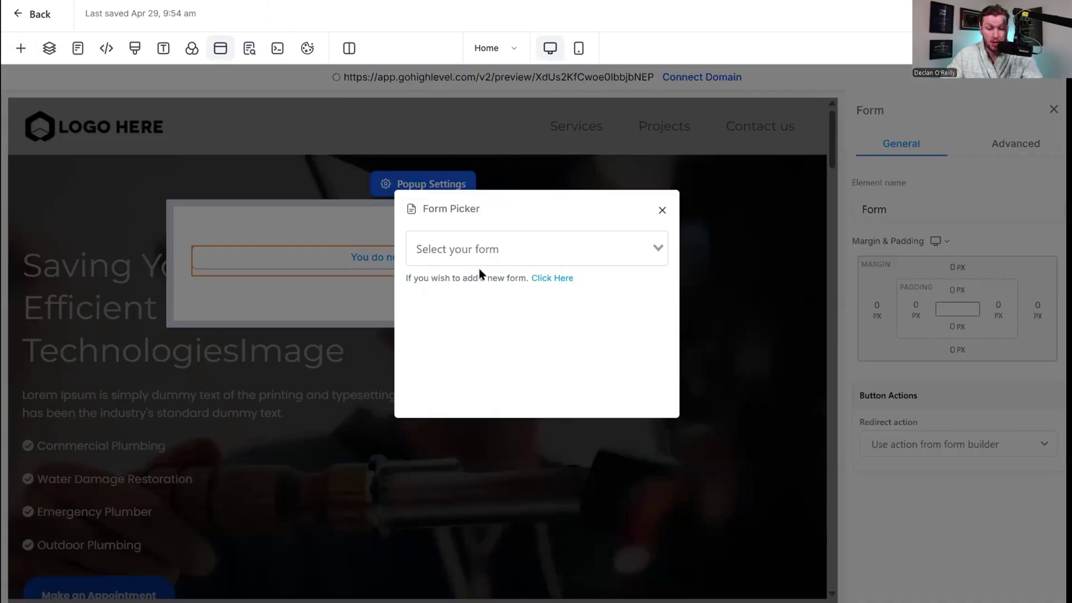
{"action": "left_click", "coordinate": [532, 248]}
{"action": "left_click", "coordinate": [662, 210]}
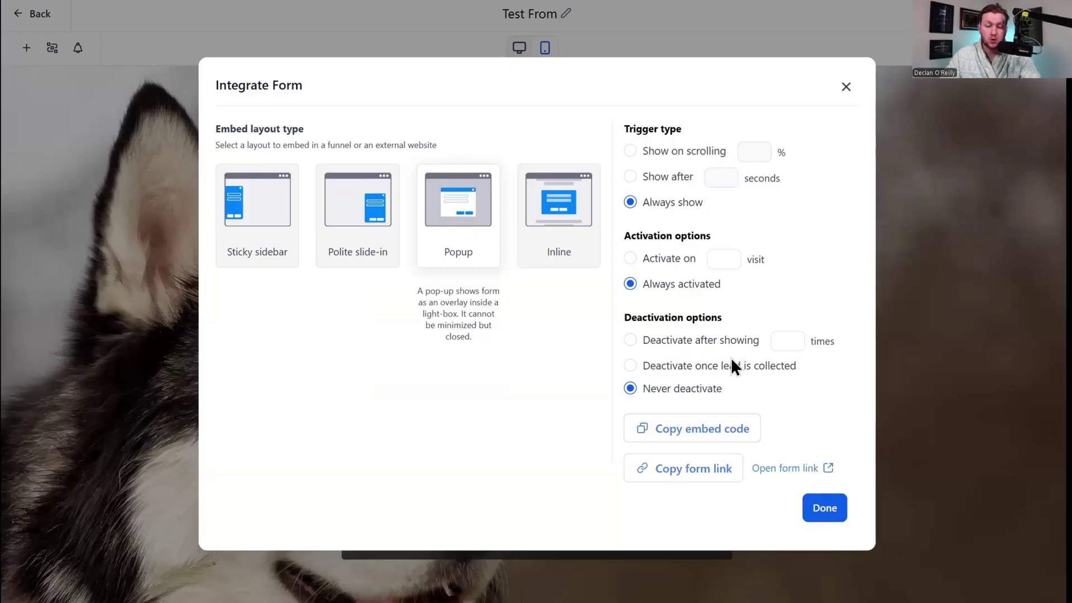
Compare the Popup and Polite Slide-in layouts in the form integration options.
{"action": "key", "text": "Escape"}
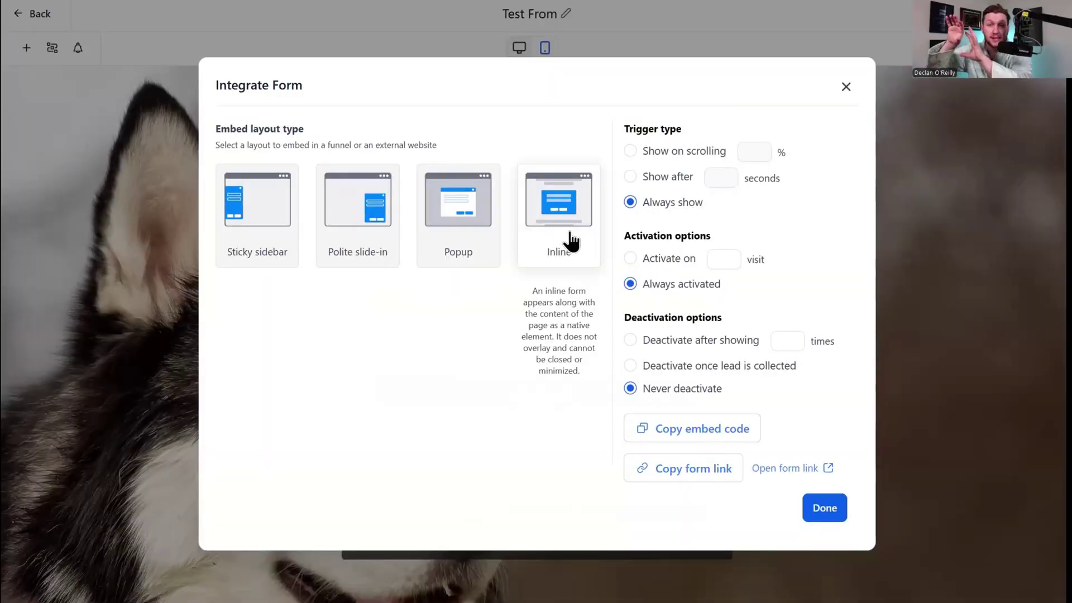
{"action": "left_click", "coordinate": [445, 241]}
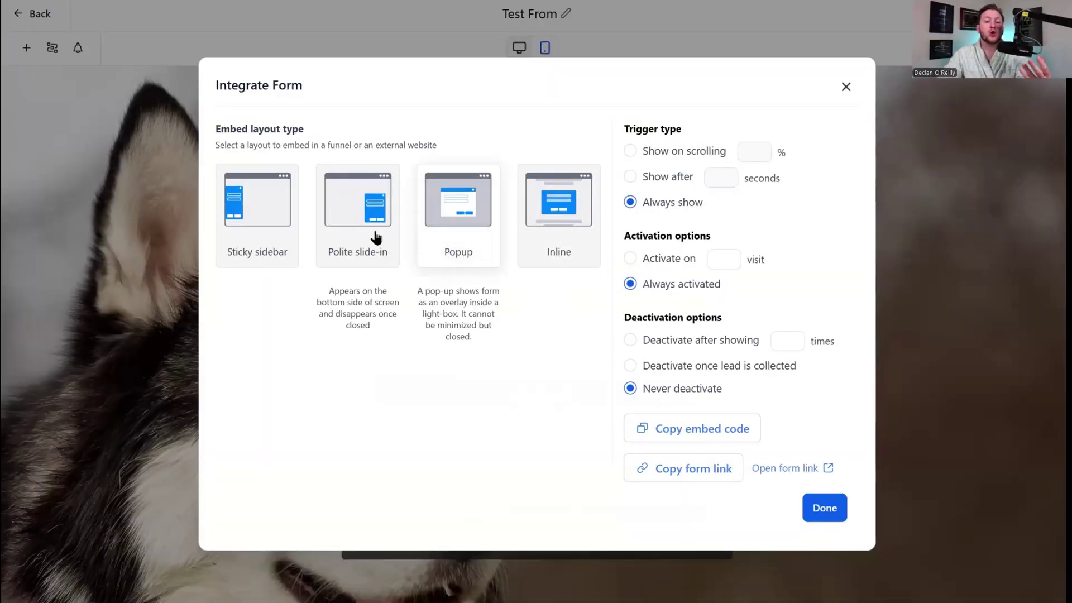
{"action": "left_click", "coordinate": [349, 217]}
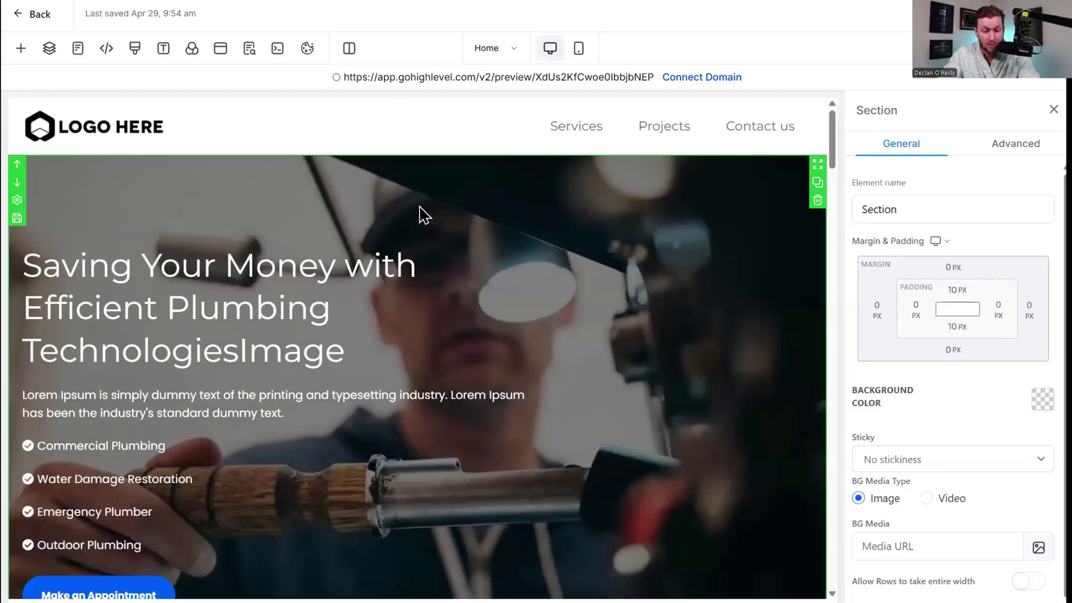
Drag a Form element into the hero section beneath the headline.
{"action": "scroll", "coordinate": [336, 270], "scroll_direction": "down", "scroll_amount": 3}
{"action": "scroll", "coordinate": [329, 301], "scroll_direction": "up", "scroll_amount": 5}
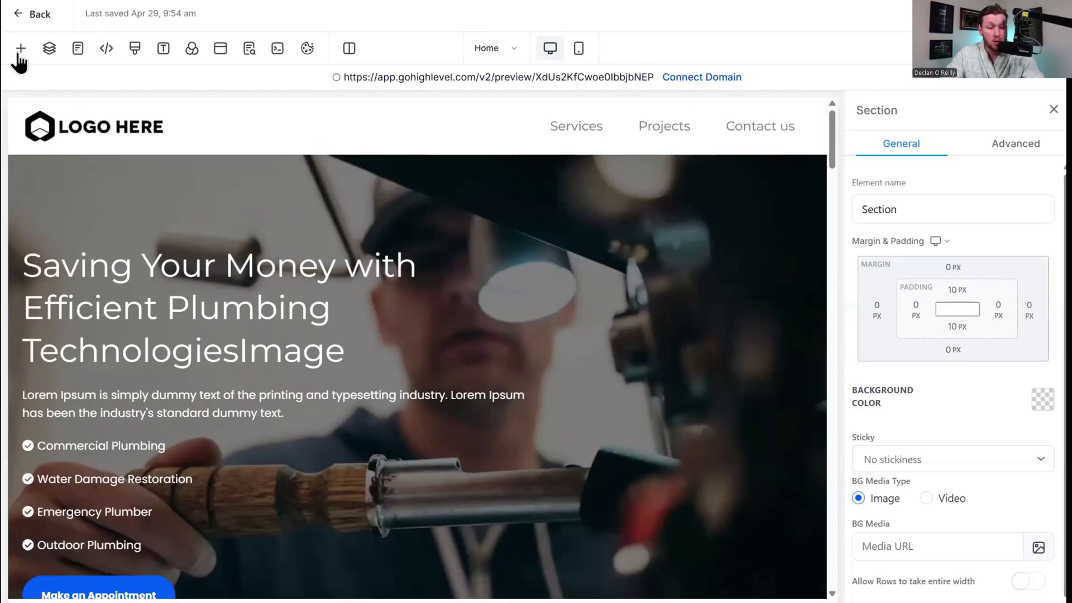
{"action": "left_click", "coordinate": [20, 48]}
{"action": "left_click_drag", "start_coordinate": [263, 407], "coordinate": [428, 406]}
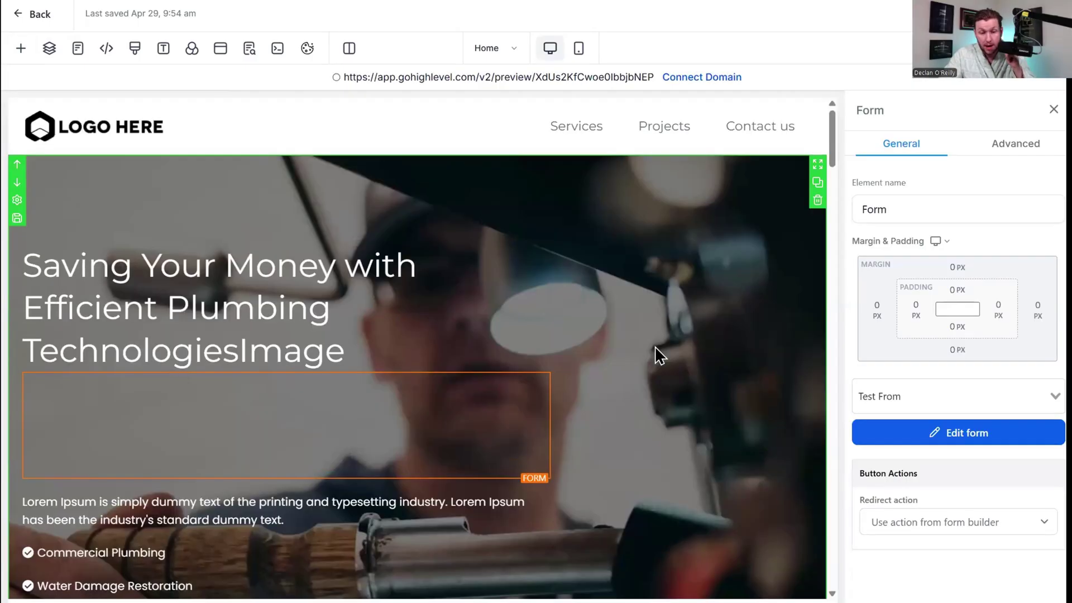
{"action": "scroll", "coordinate": [653, 358], "scroll_direction": "down", "scroll_amount": 8}
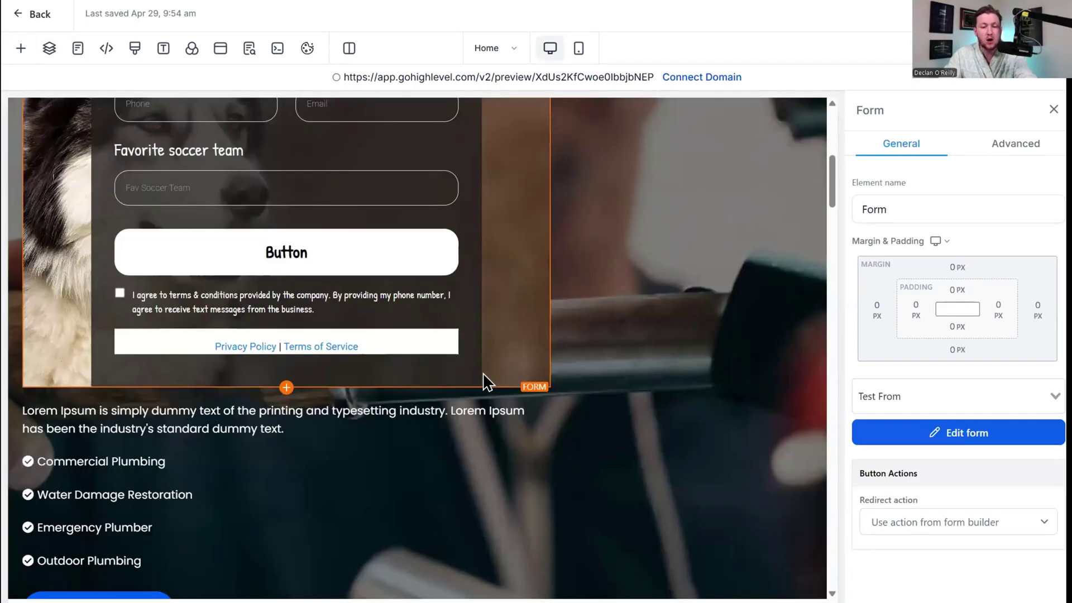
{"action": "scroll", "coordinate": [481, 374], "scroll_direction": "up", "scroll_amount": 4}
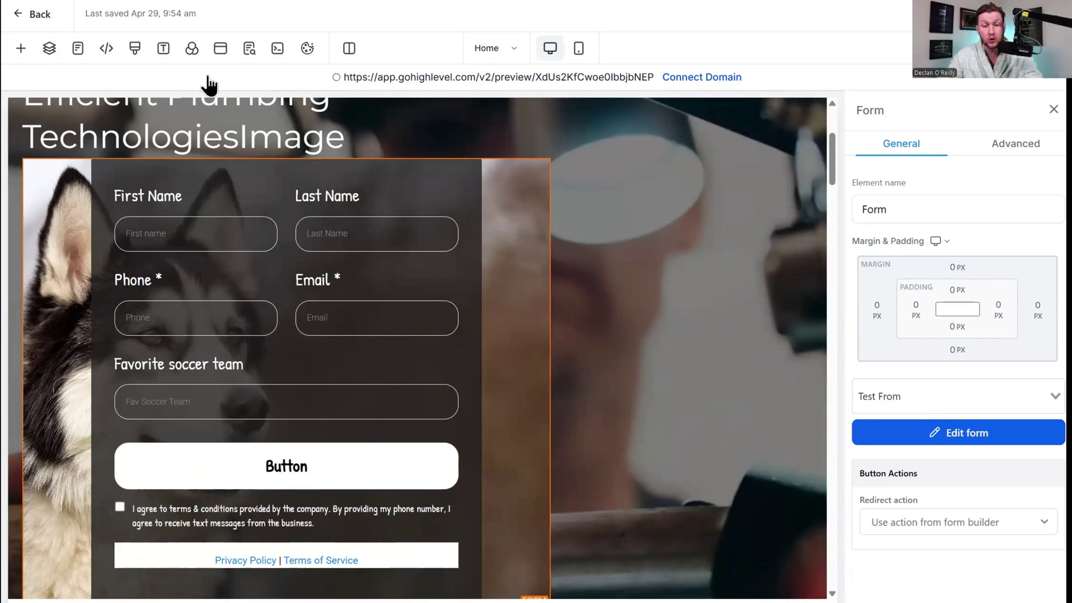
Check the popup, close the SEO meta data panel and review the page preview.
{"action": "left_click", "coordinate": [220, 51]}
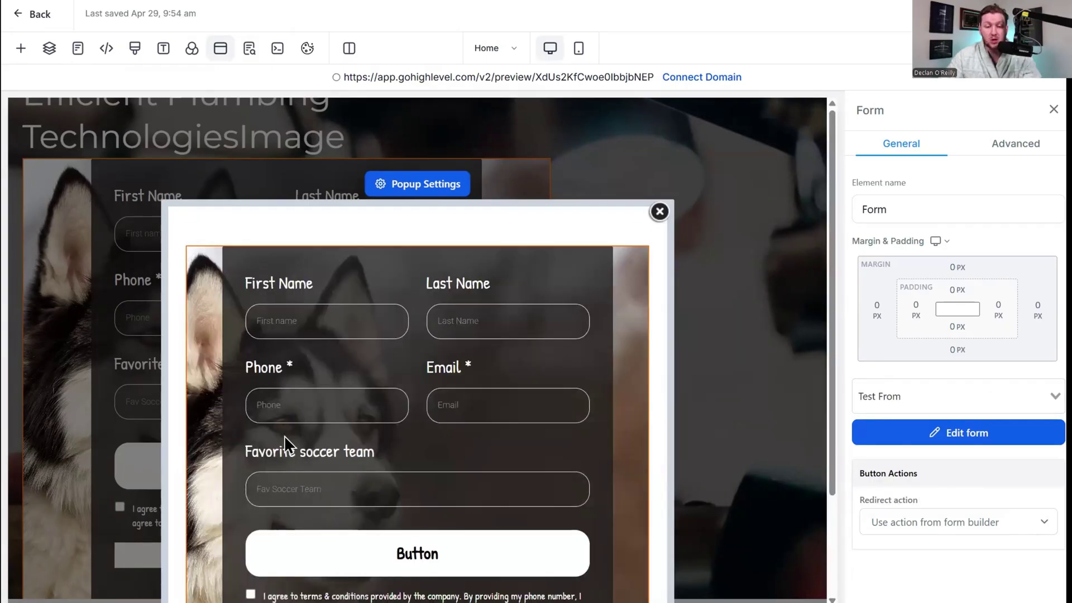
{"action": "scroll", "coordinate": [421, 374], "scroll_direction": "down", "scroll_amount": 3}
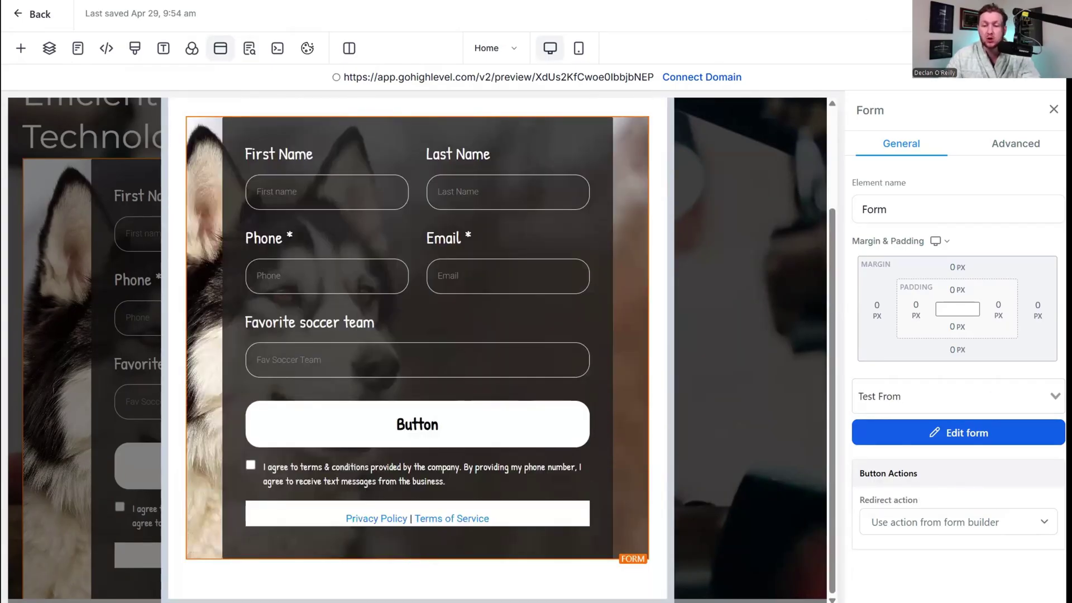
{"action": "left_click", "coordinate": [249, 48]}
{"action": "left_click", "coordinate": [230, 108]}
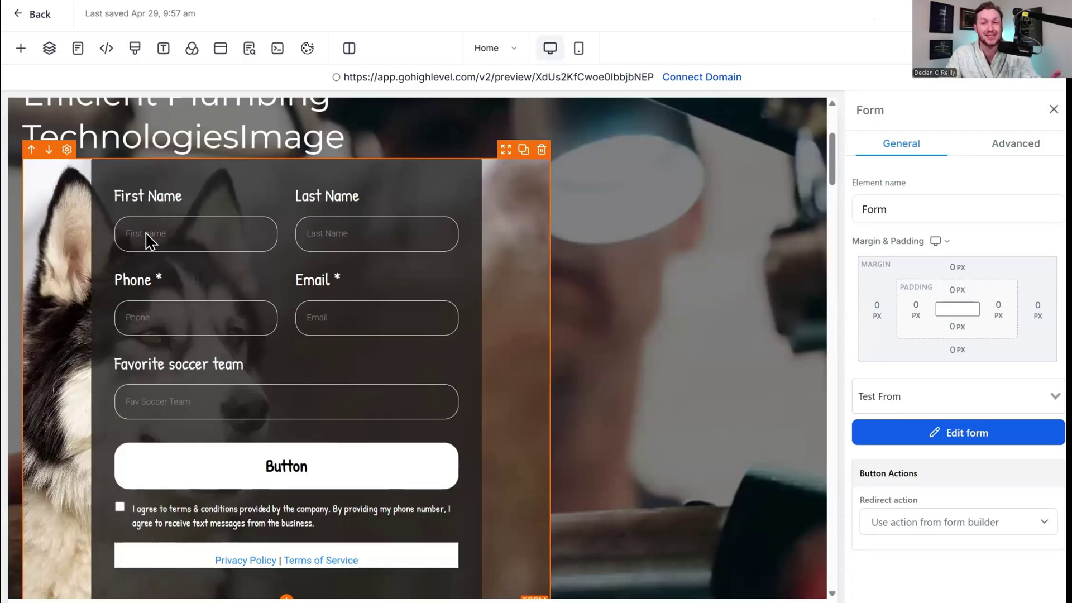
{"action": "scroll", "coordinate": [410, 320], "scroll_direction": "down", "scroll_amount": 5}
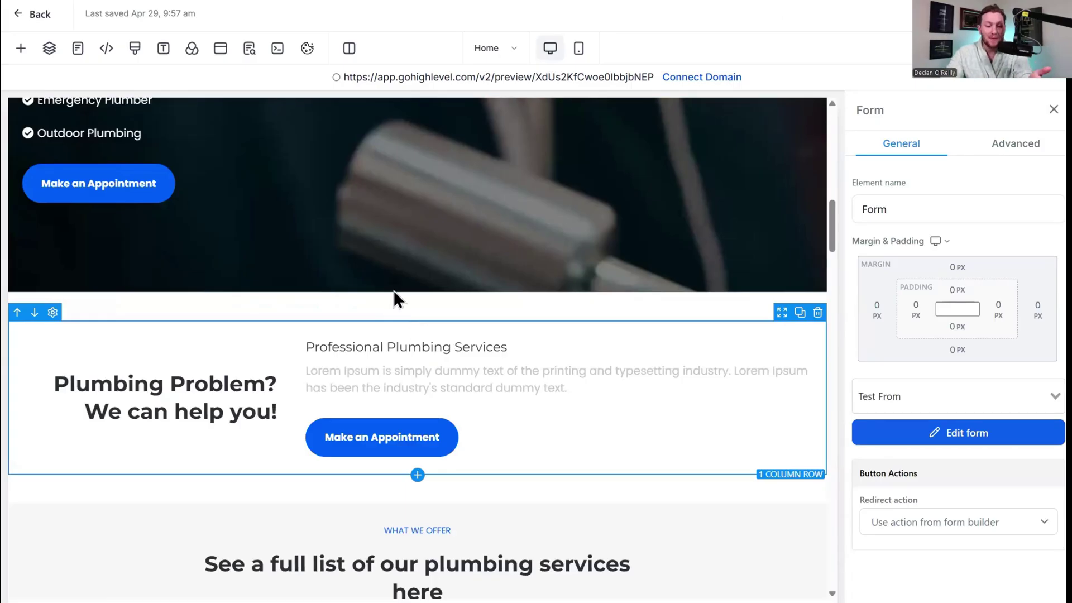
{"action": "scroll", "coordinate": [393, 290], "scroll_direction": "up", "scroll_amount": 5}
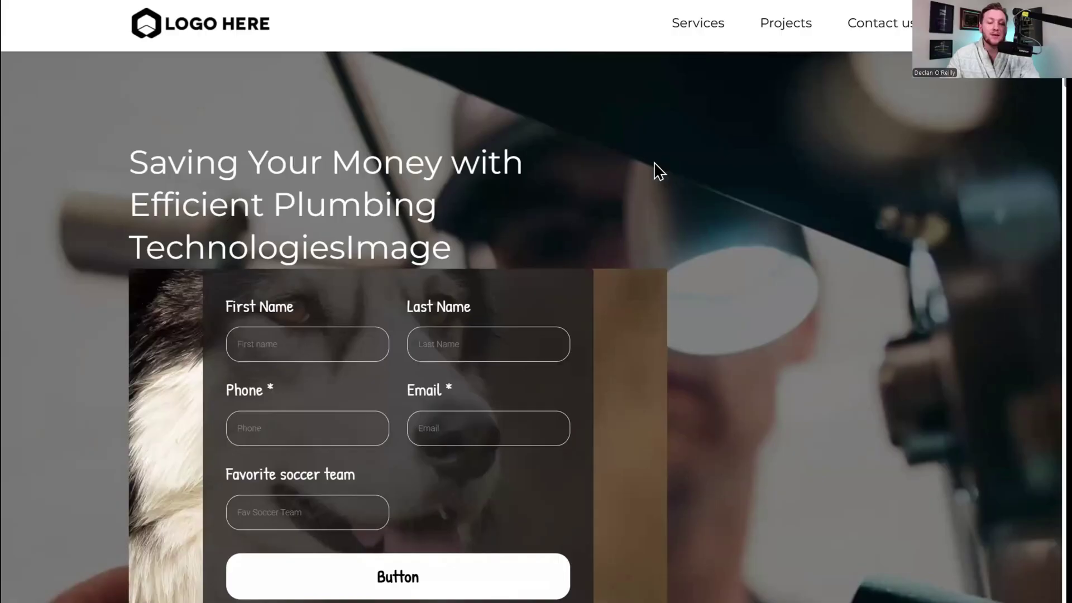
Autofill the first and last name from saved entries and enter the phone number.
{"action": "scroll", "coordinate": [528, 232], "scroll_direction": "down", "scroll_amount": 2}
{"action": "scroll", "coordinate": [582, 395], "scroll_direction": "down", "scroll_amount": 5}
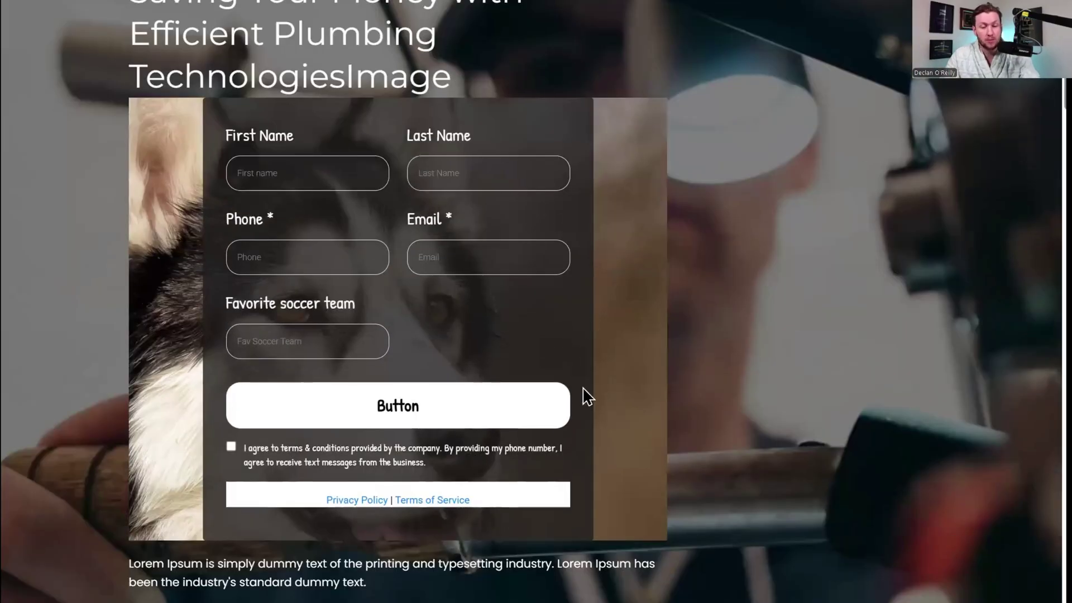
{"action": "scroll", "coordinate": [527, 218], "scroll_direction": "up", "scroll_amount": 6}
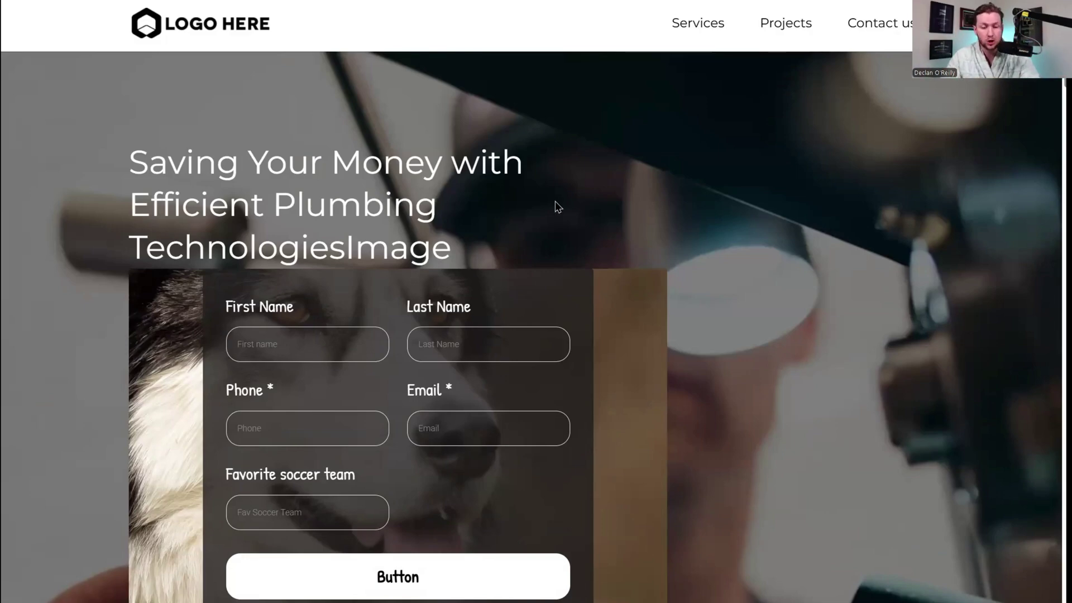
{"action": "scroll", "coordinate": [482, 192], "scroll_direction": "down", "scroll_amount": 3}
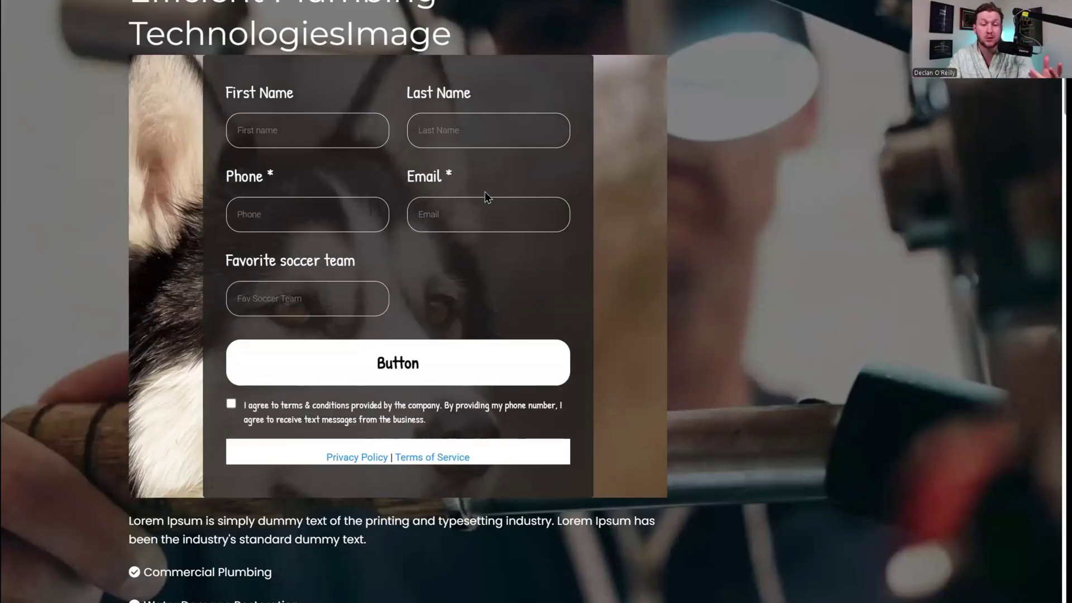
{"action": "left_click", "coordinate": [346, 127]}
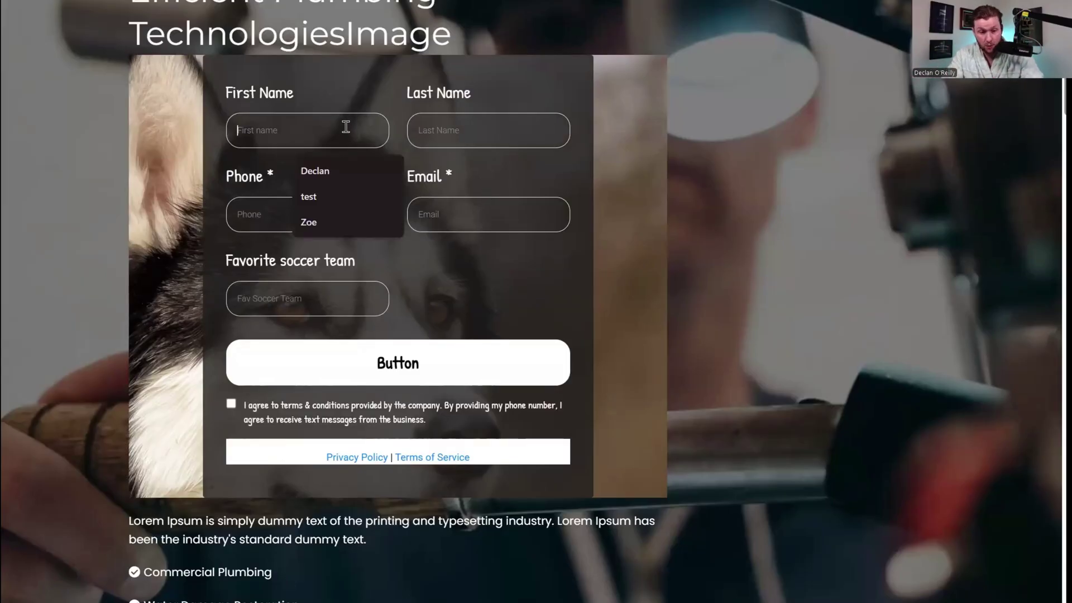
{"action": "left_click", "coordinate": [338, 171]}
{"action": "left_click", "coordinate": [487, 143]}
{"action": "left_click", "coordinate": [488, 171]}
{"action": "left_click", "coordinate": [313, 205]}
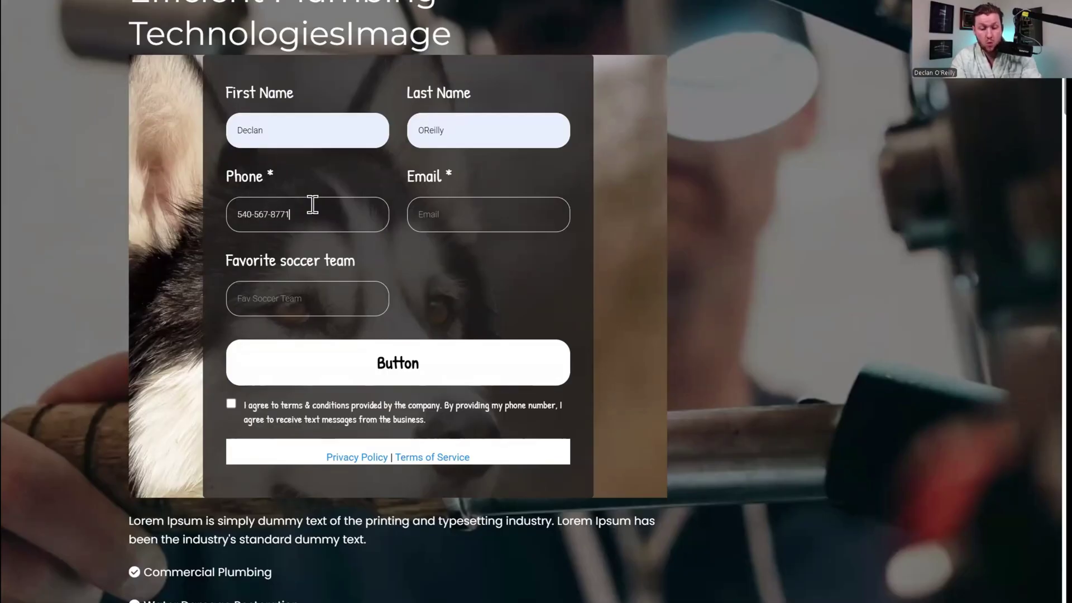
Fill the email, enter Bayern Munich as favorite team, accept the terms and submit.
{"action": "left_click", "coordinate": [490, 218]}
{"action": "type", "text": "Dec"}
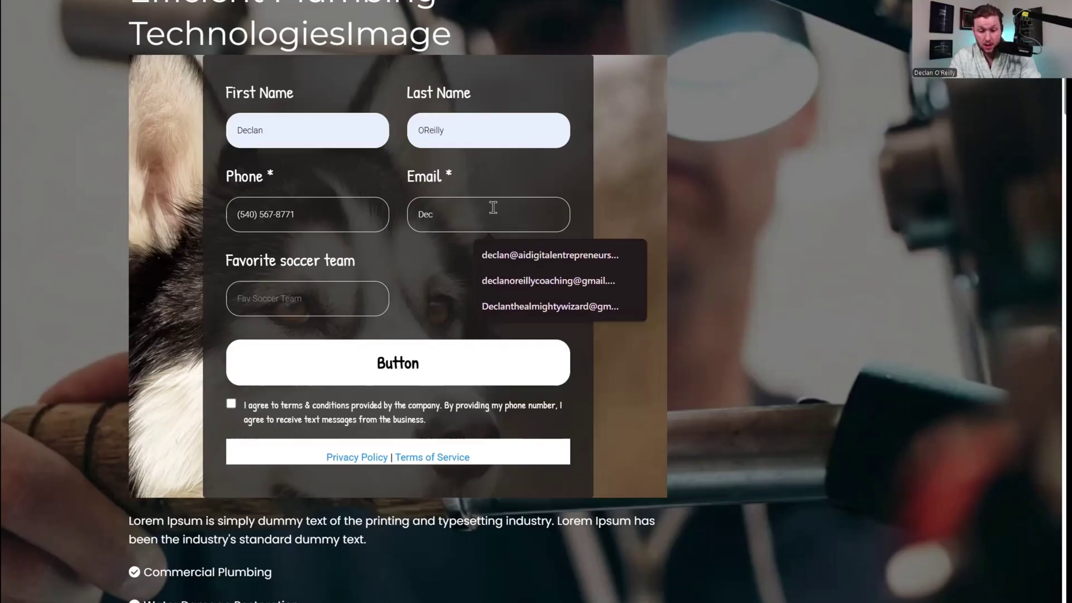
{"action": "left_click", "coordinate": [611, 307]}
{"action": "left_click", "coordinate": [284, 309]}
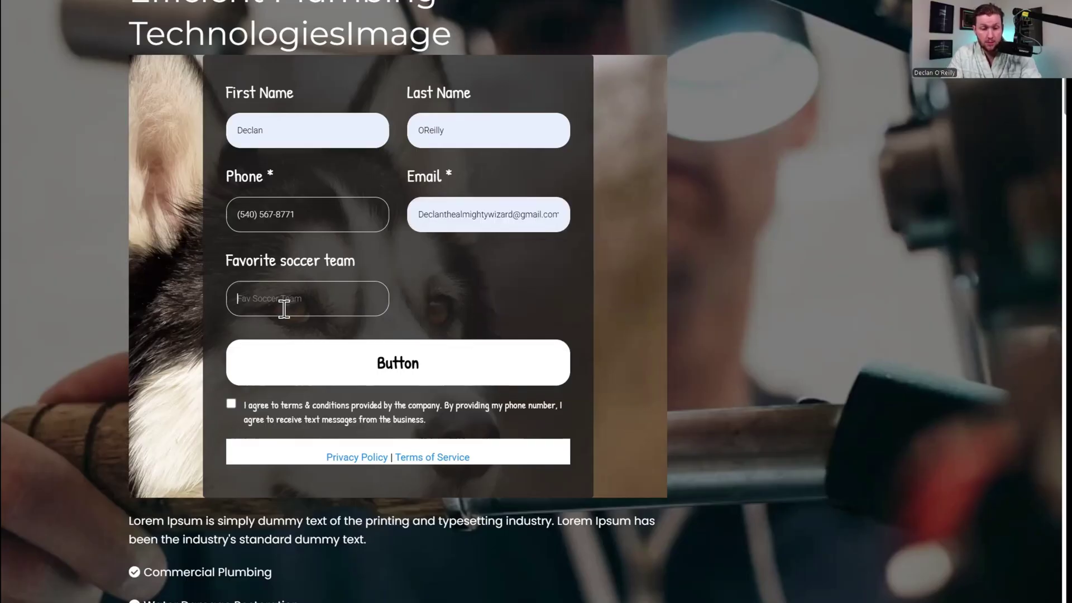
{"action": "type", "text": "bayern Munich"}
{"action": "key", "text": "Home"}
{"action": "key", "text": "Delete"}
{"action": "type", "text": "B"}
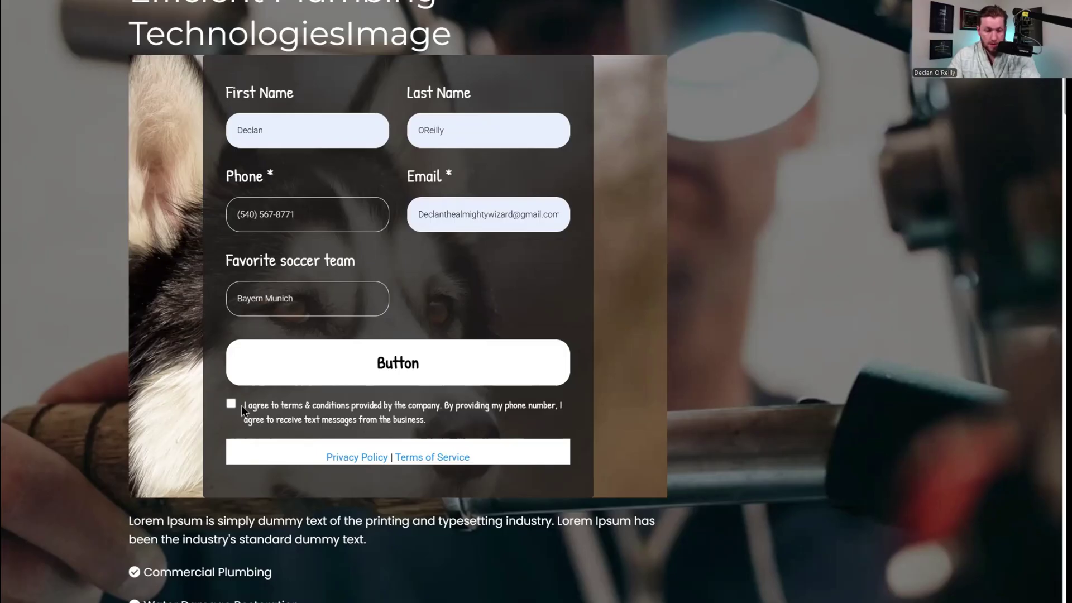
{"action": "left_click", "coordinate": [231, 404]}
{"action": "left_click", "coordinate": [366, 368]}
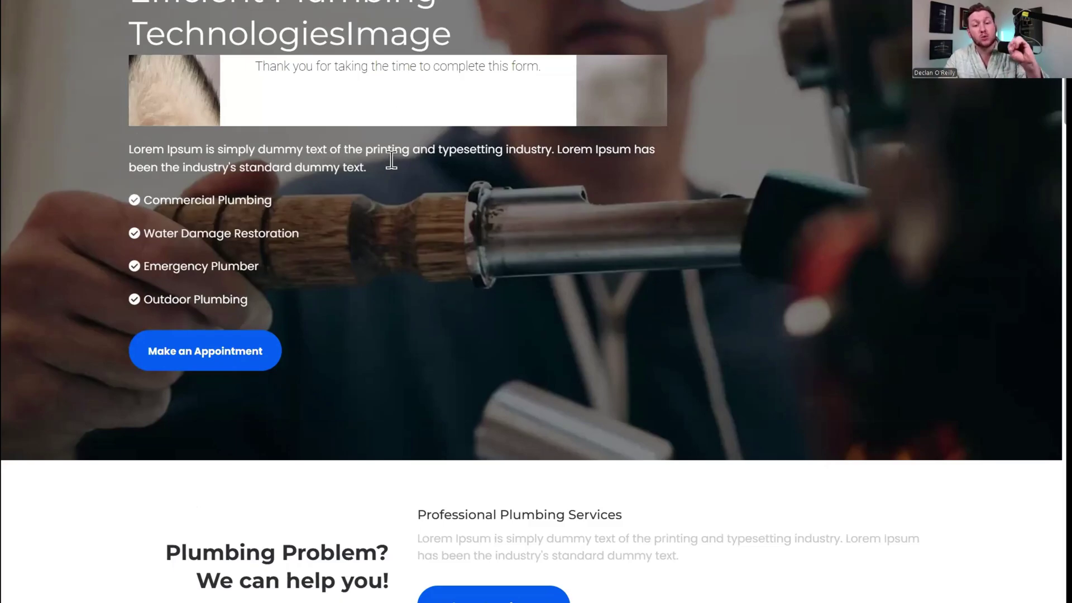
{"action": "scroll", "coordinate": [417, 135], "scroll_direction": "up", "scroll_amount": 4}
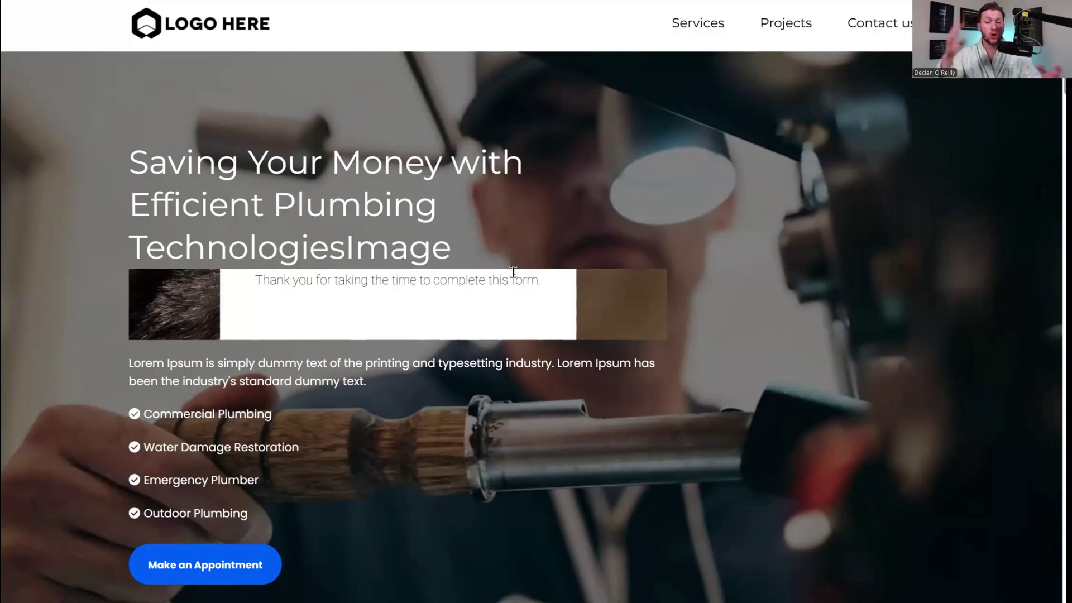
Open Forms > Submissions and scroll the table sideways to review the Test From entry.
{"action": "left_click", "coordinate": [357, 1]}
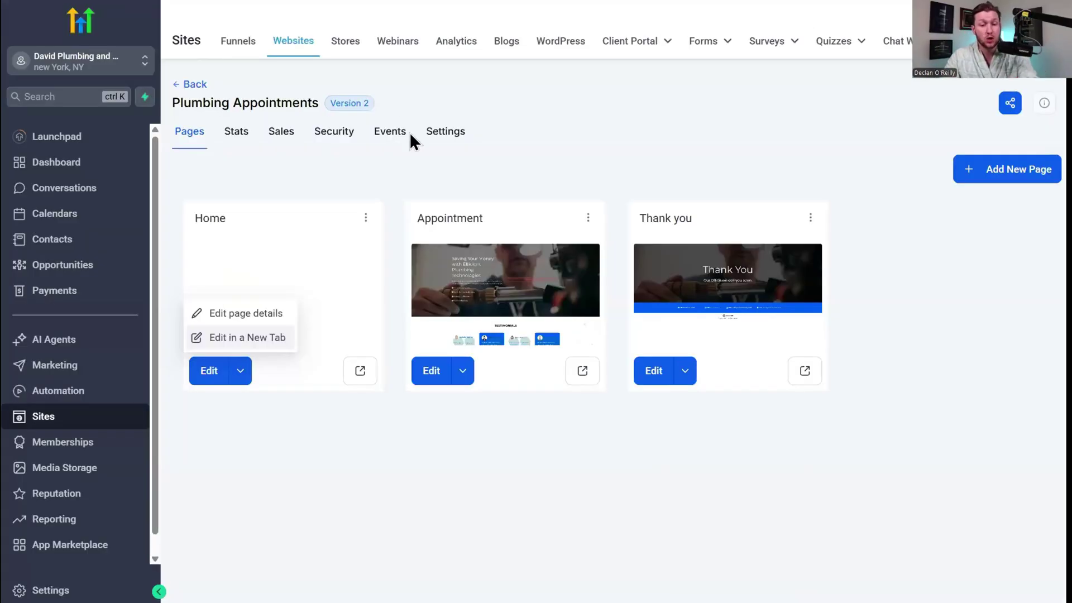
{"action": "mouse_move", "coordinate": [706, 45]}
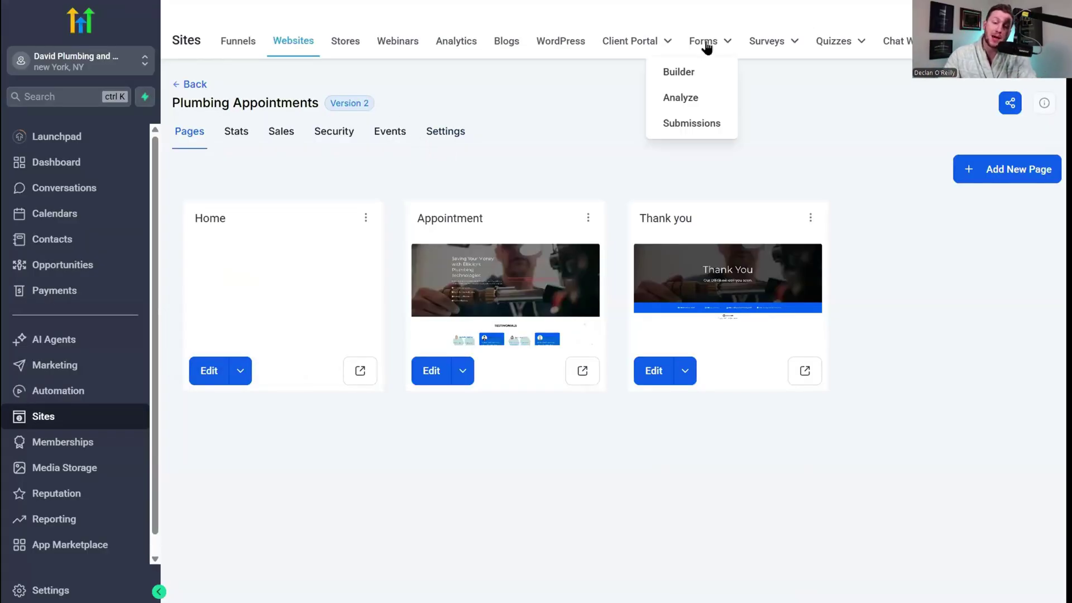
{"action": "left_click", "coordinate": [706, 131]}
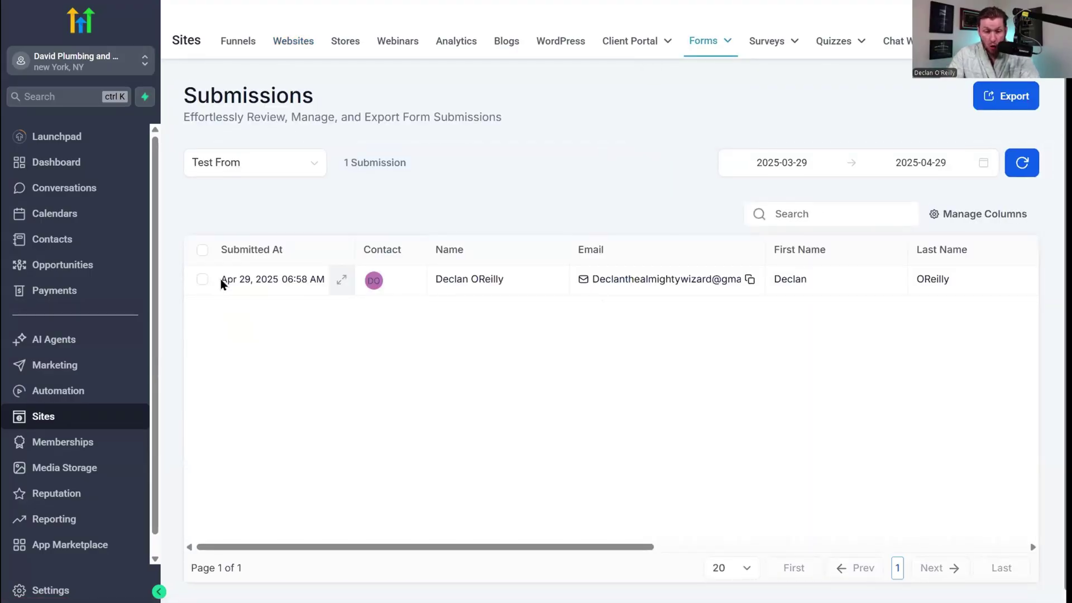
{"action": "left_click_drag", "start_coordinate": [520, 551], "coordinate": [920, 551]}
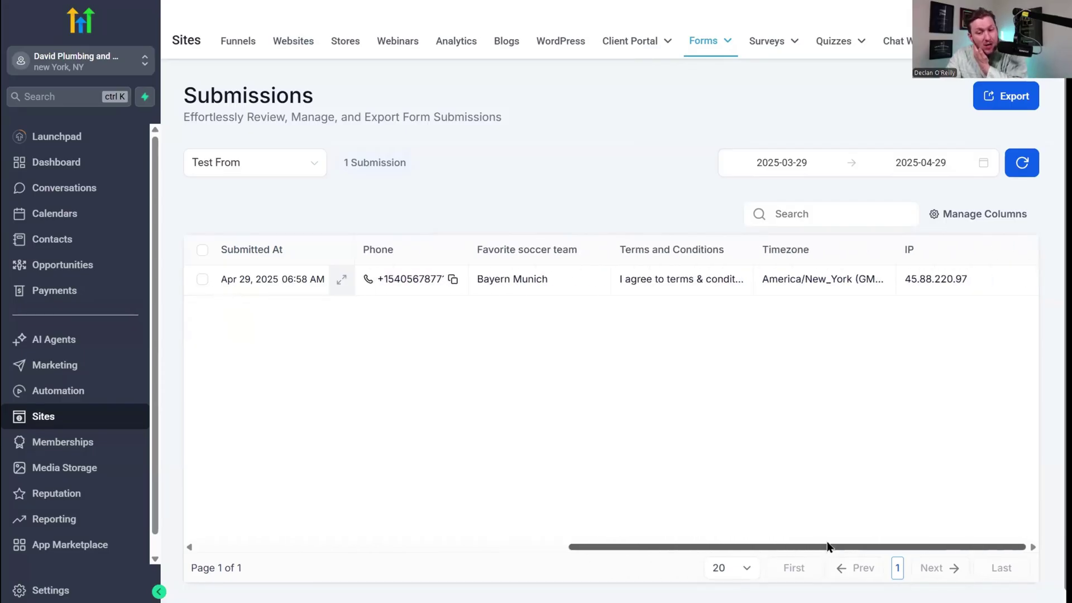
{"action": "left_click_drag", "start_coordinate": [827, 547], "coordinate": [408, 546]}
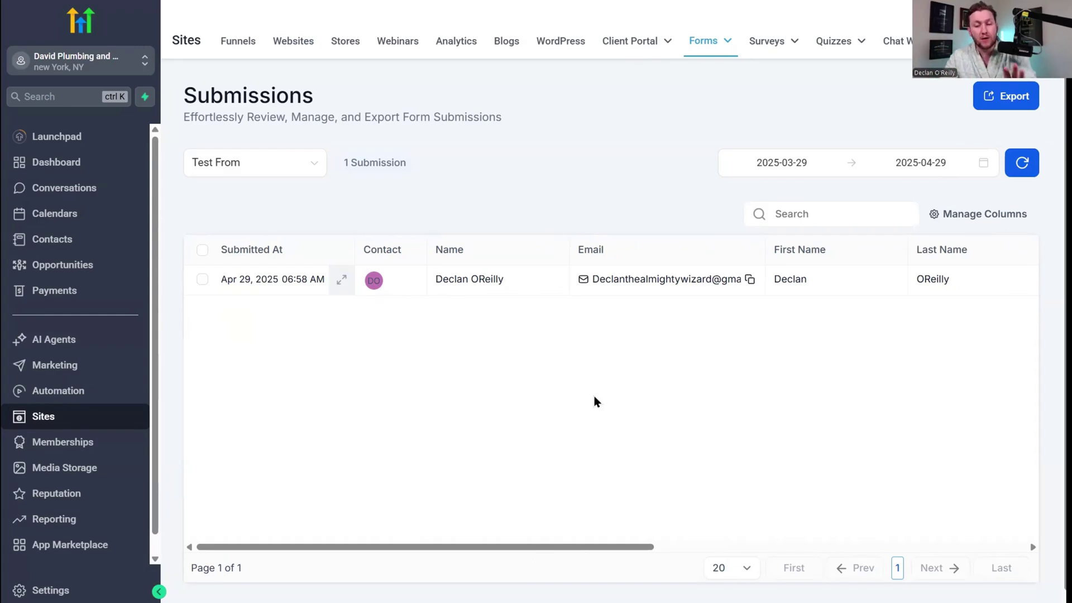
{"action": "left_click_drag", "start_coordinate": [518, 546], "coordinate": [512, 470]}
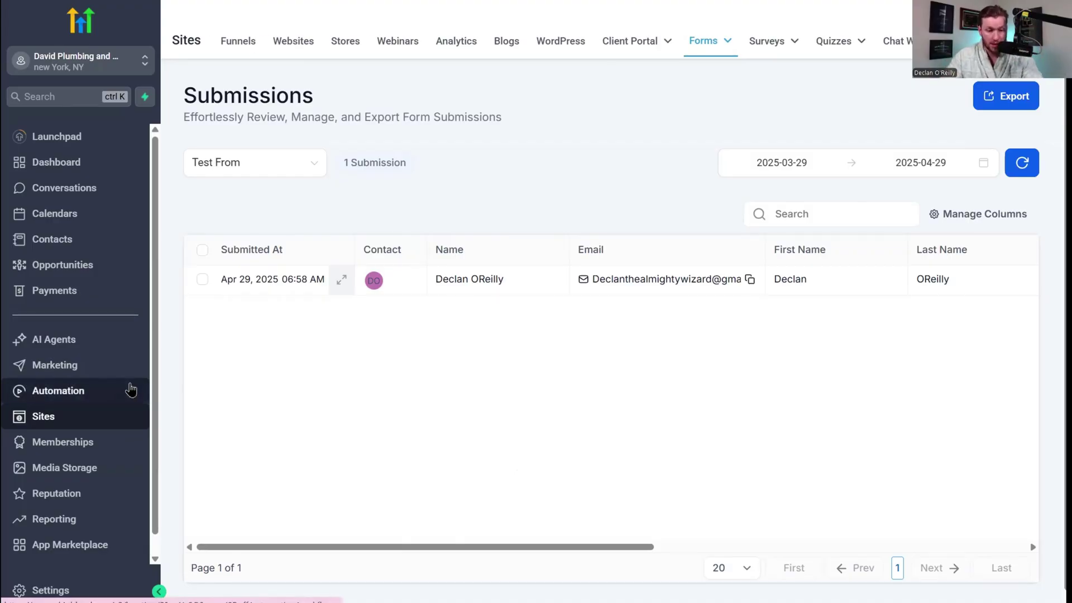
Create a new workflow with a Form Submitted trigger filtered to the Test From form.
{"action": "left_click", "coordinate": [133, 391]}
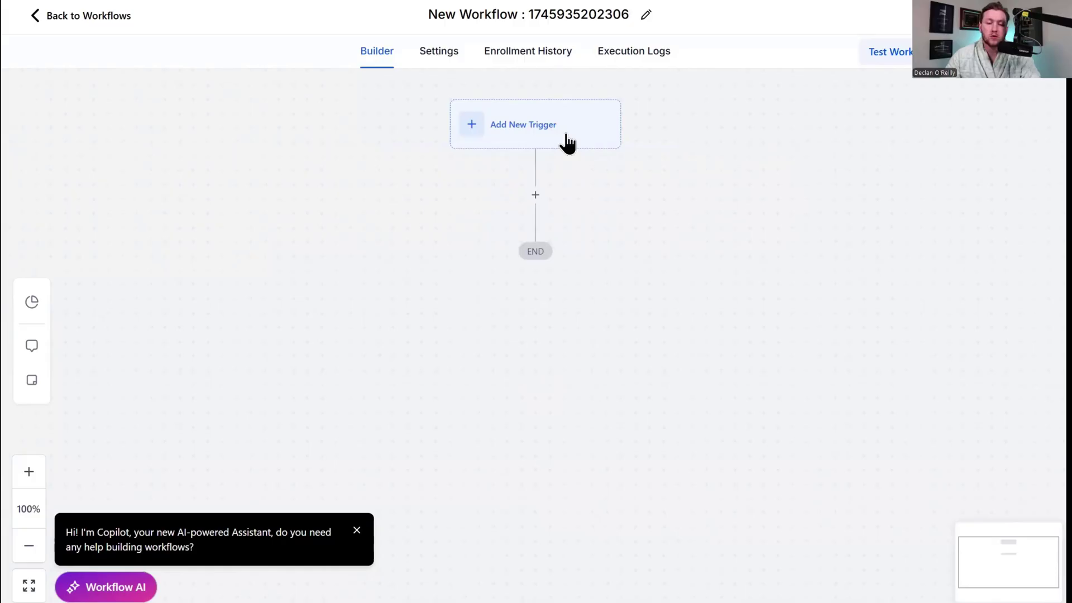
{"action": "left_click", "coordinate": [567, 142]}
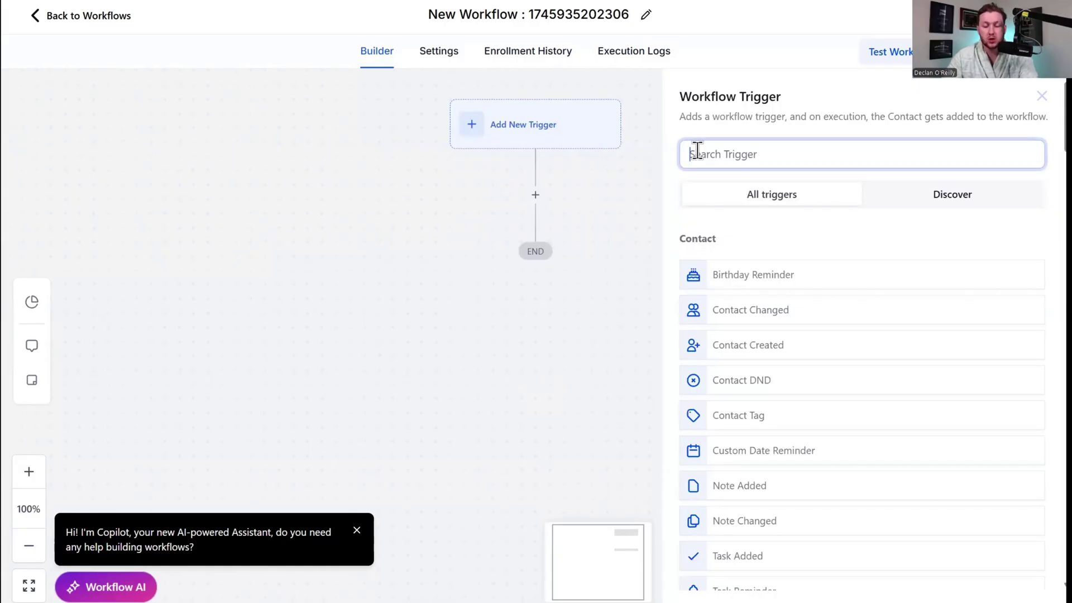
{"action": "type", "text": "form"}
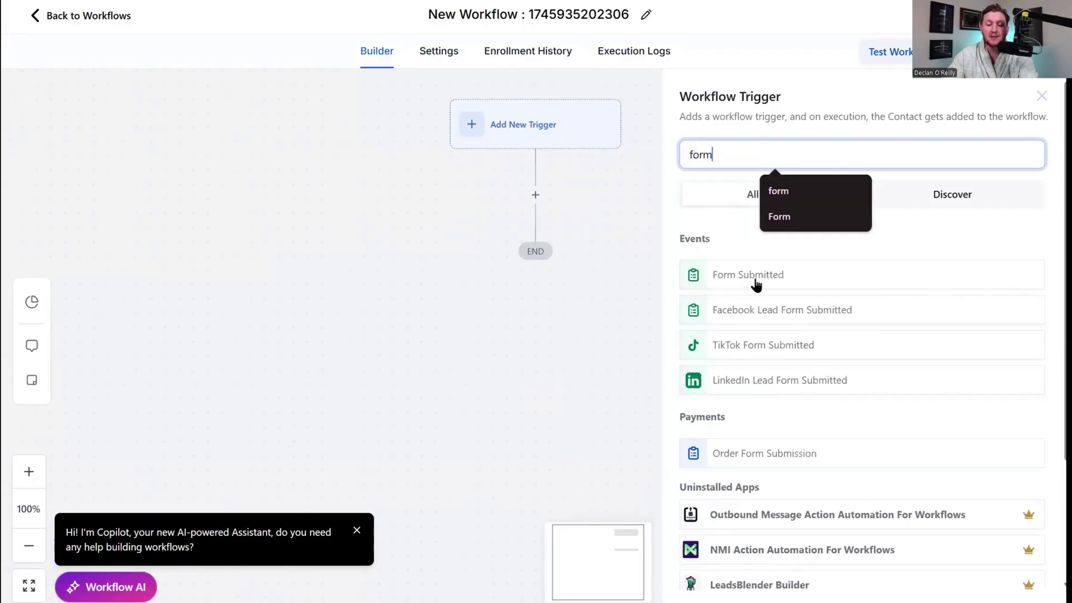
{"action": "left_click", "coordinate": [756, 285]}
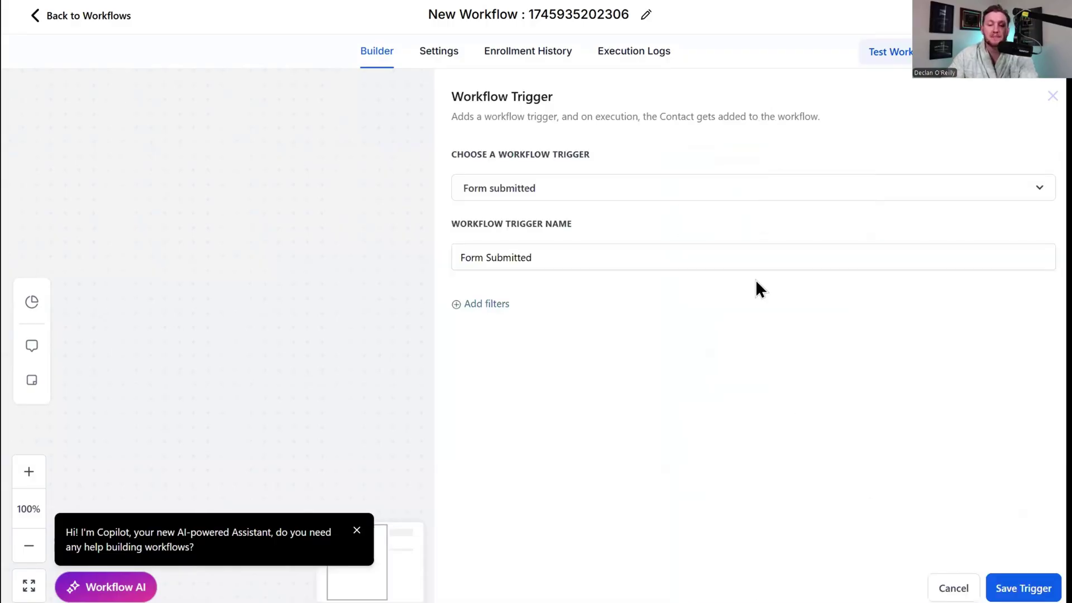
{"action": "left_click", "coordinate": [499, 308]}
{"action": "left_click", "coordinate": [507, 320]}
{"action": "left_click", "coordinate": [530, 419]}
{"action": "left_click", "coordinate": [820, 324]}
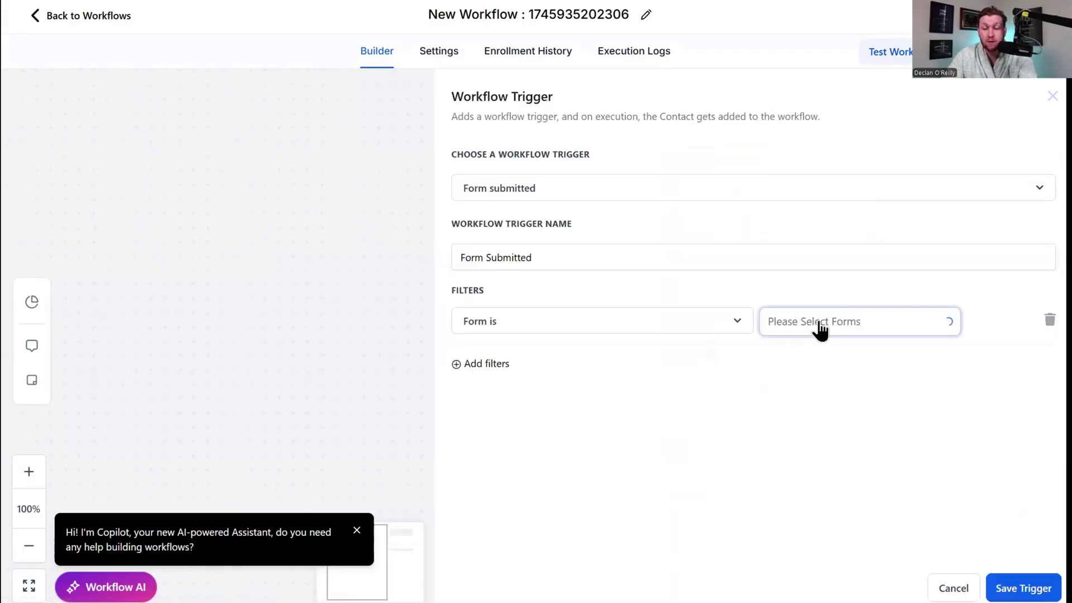
{"action": "left_click", "coordinate": [813, 357]}
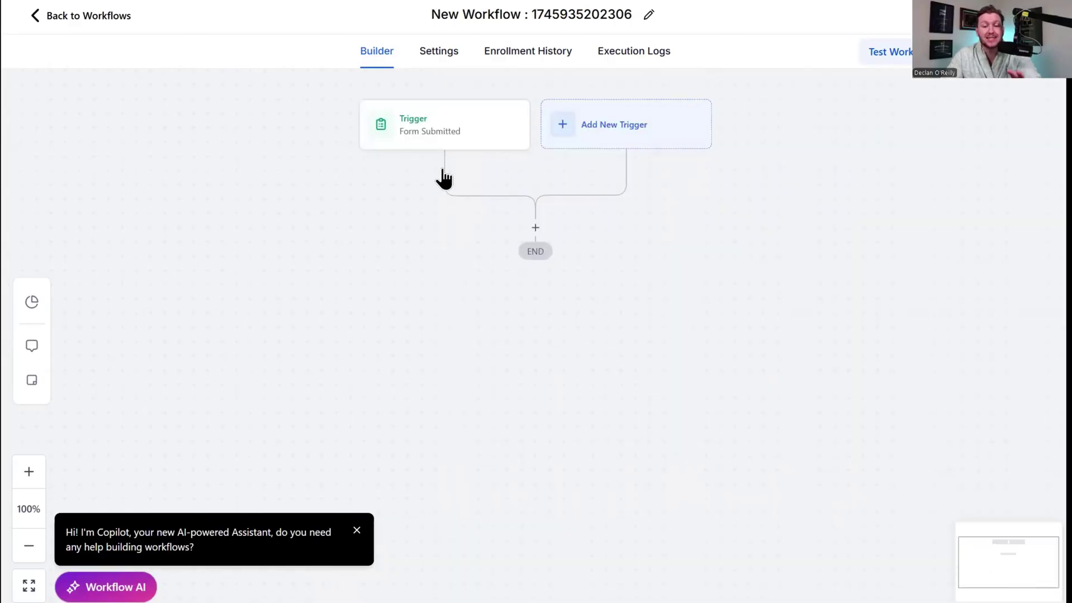
Search the Send actions for a next step, then close the list without adding one.
{"action": "left_click", "coordinate": [535, 237]}
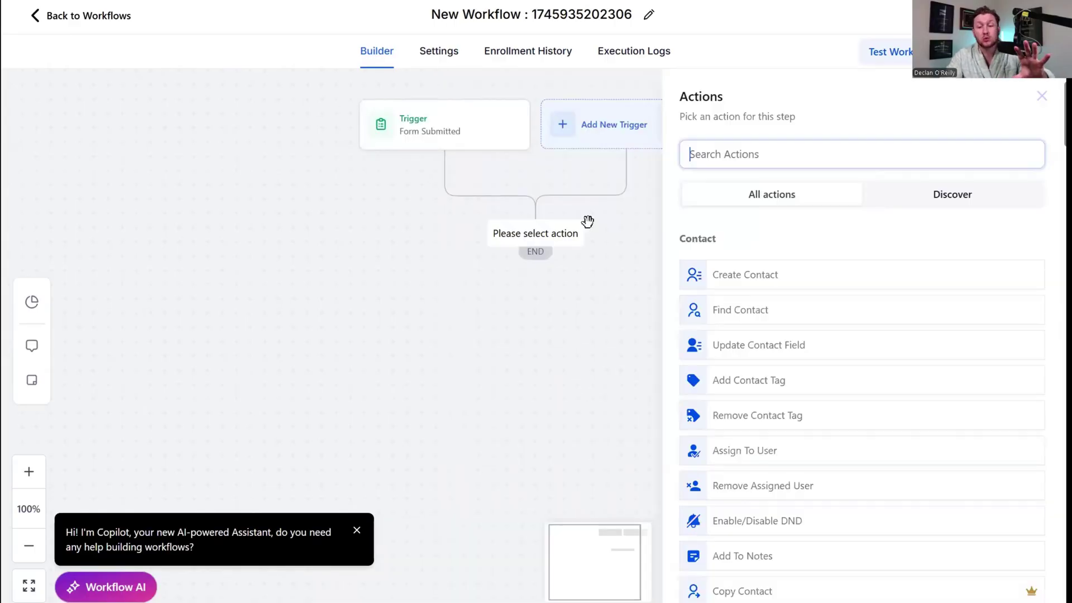
{"action": "type", "text": "send"}
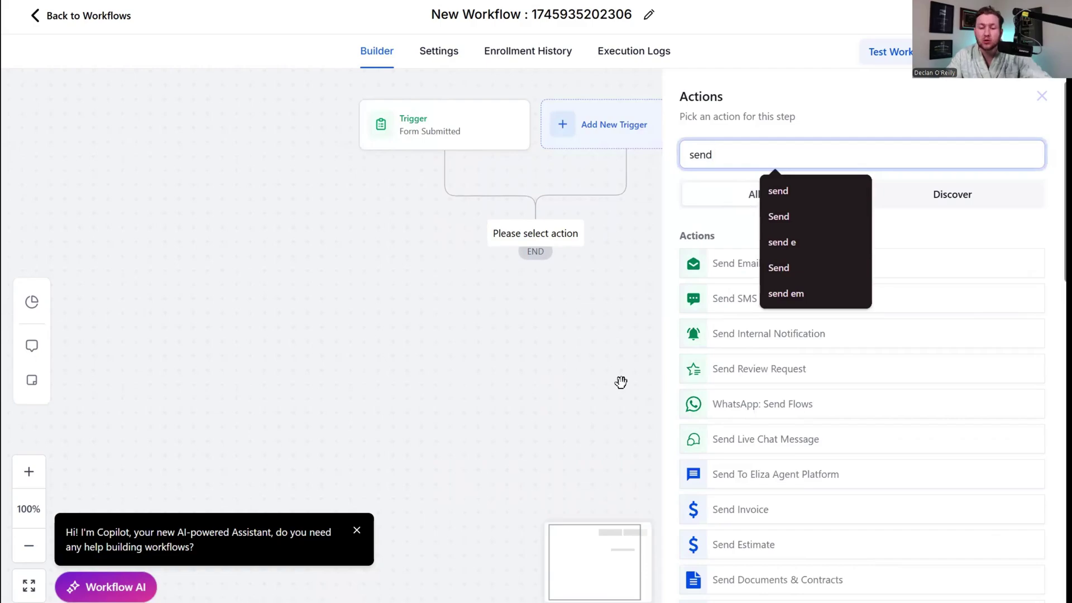
{"action": "left_click", "coordinate": [622, 378]}
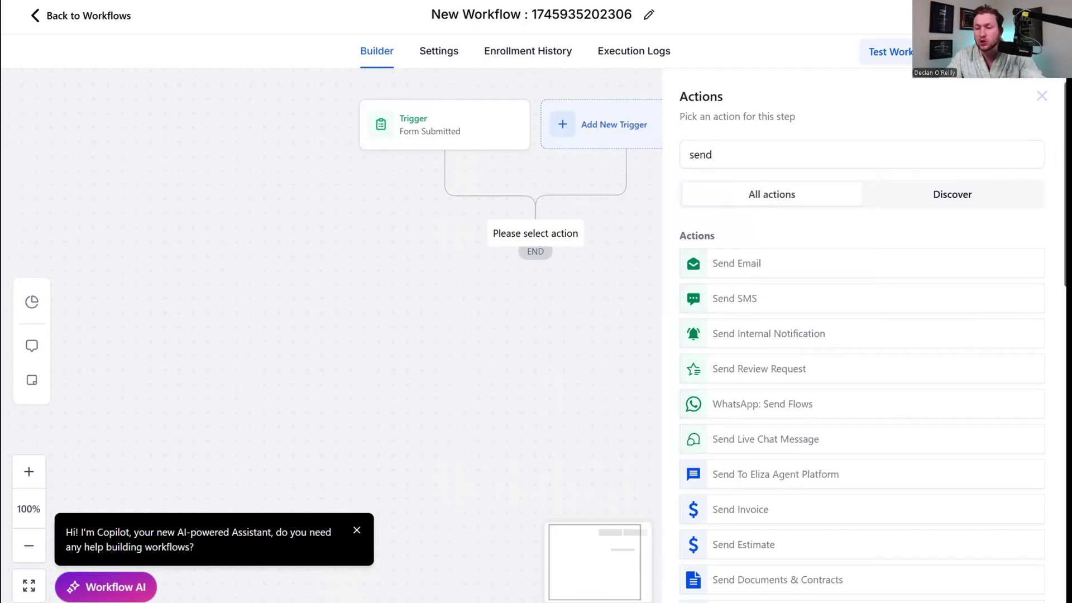
{"action": "left_click", "coordinate": [1039, 99]}
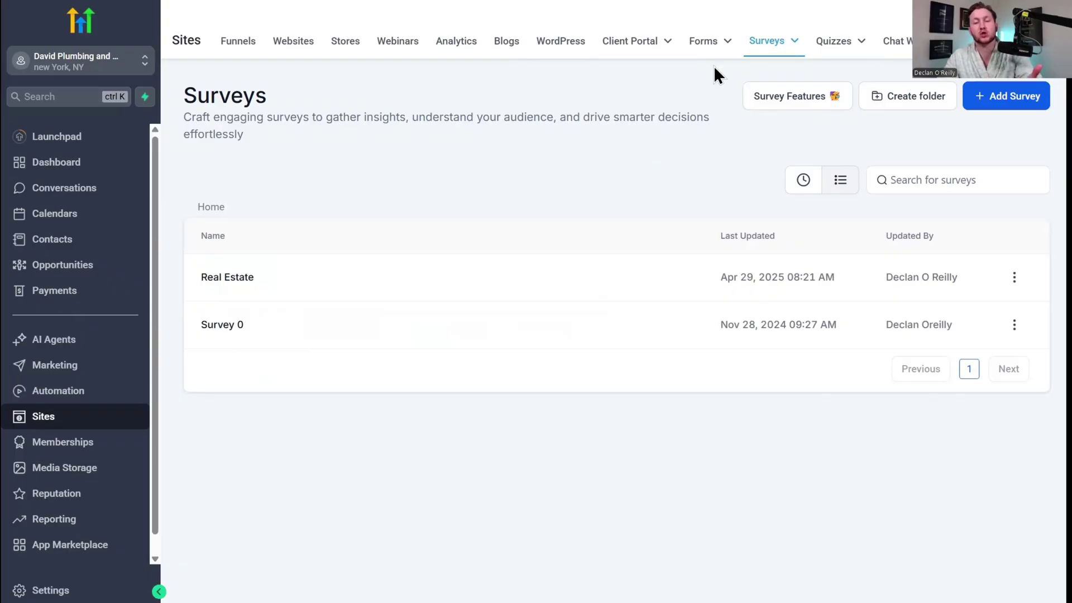
Add a new survey using the Request Valuation Service template from the Template Library.
{"action": "left_click", "coordinate": [1021, 110]}
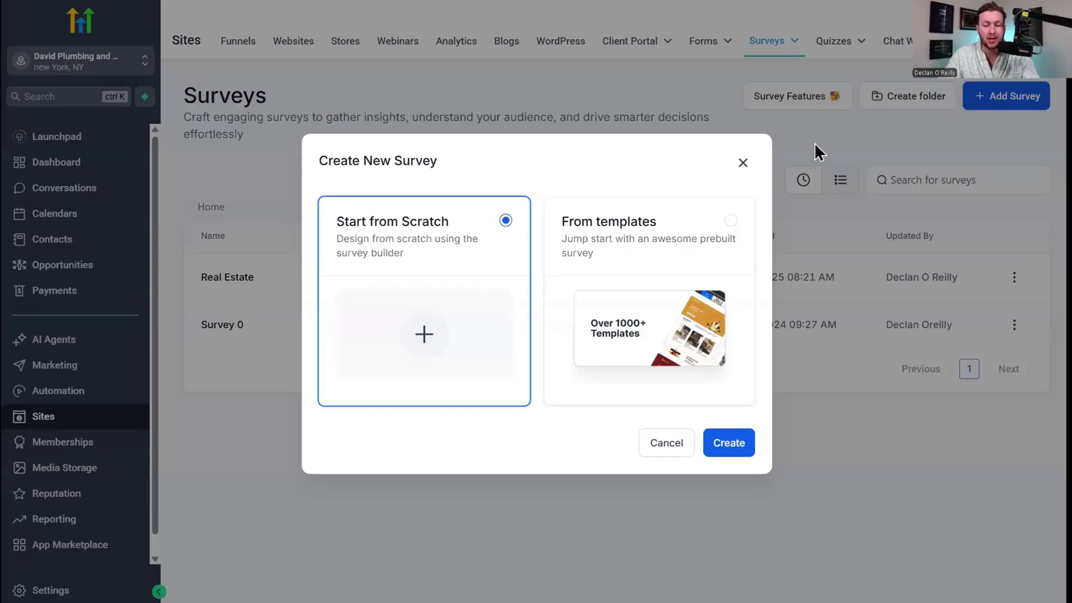
{"action": "left_click", "coordinate": [630, 226]}
{"action": "left_click", "coordinate": [721, 444]}
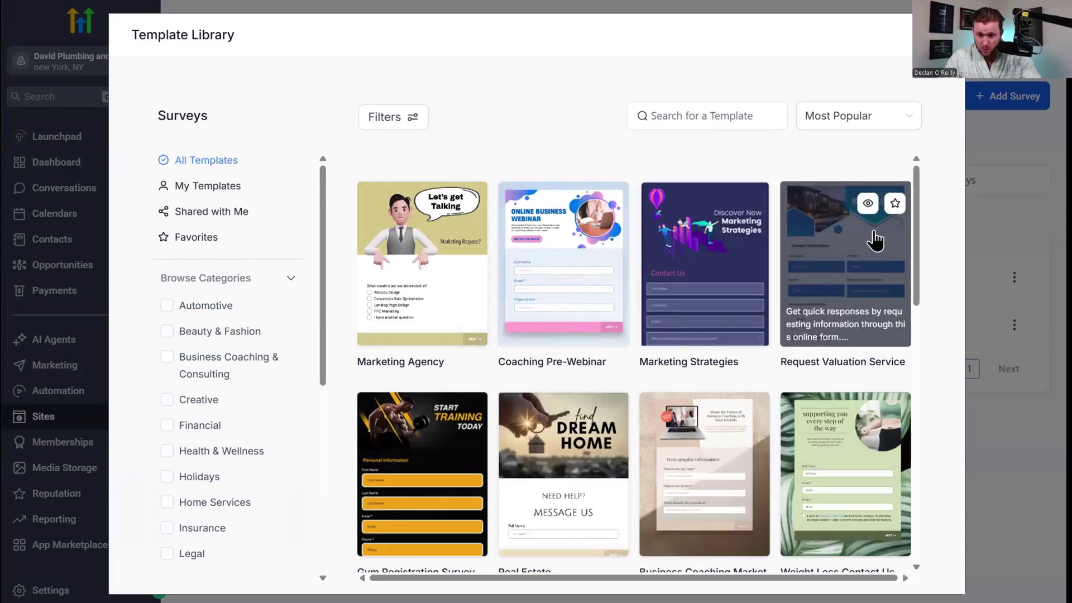
{"action": "left_click", "coordinate": [873, 235]}
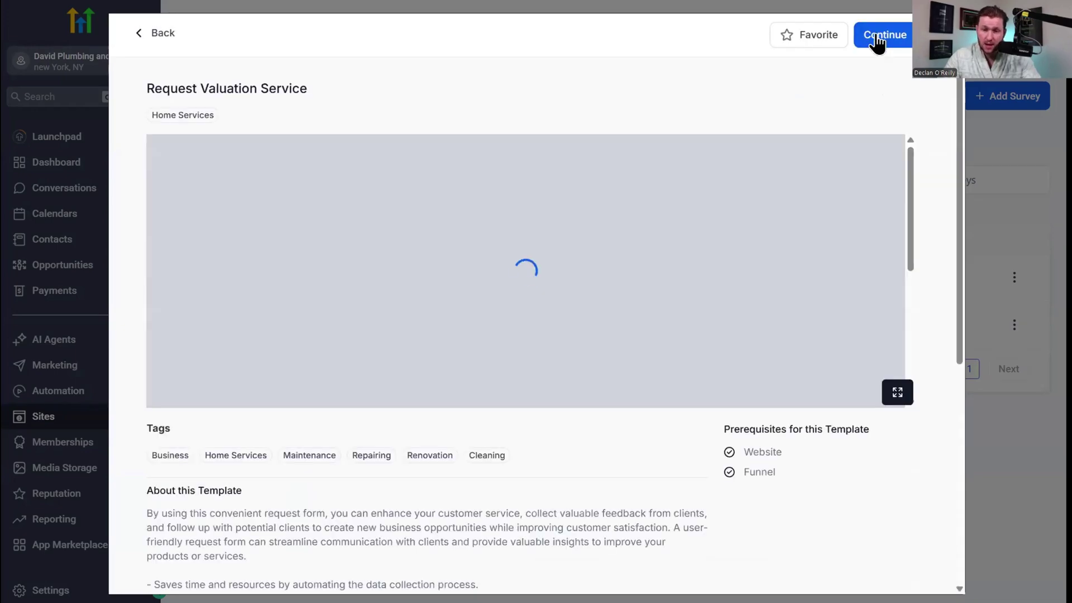
{"action": "left_click", "coordinate": [875, 37]}
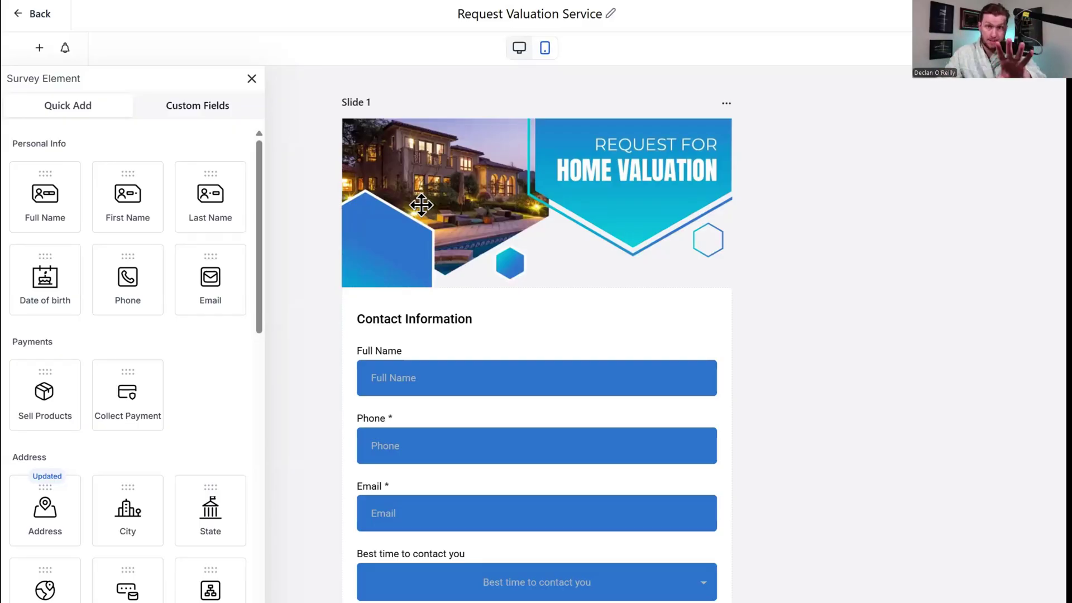
Add a new slide below Slide 3 of the survey.
{"action": "scroll", "coordinate": [454, 237], "scroll_direction": "down", "scroll_amount": 15}
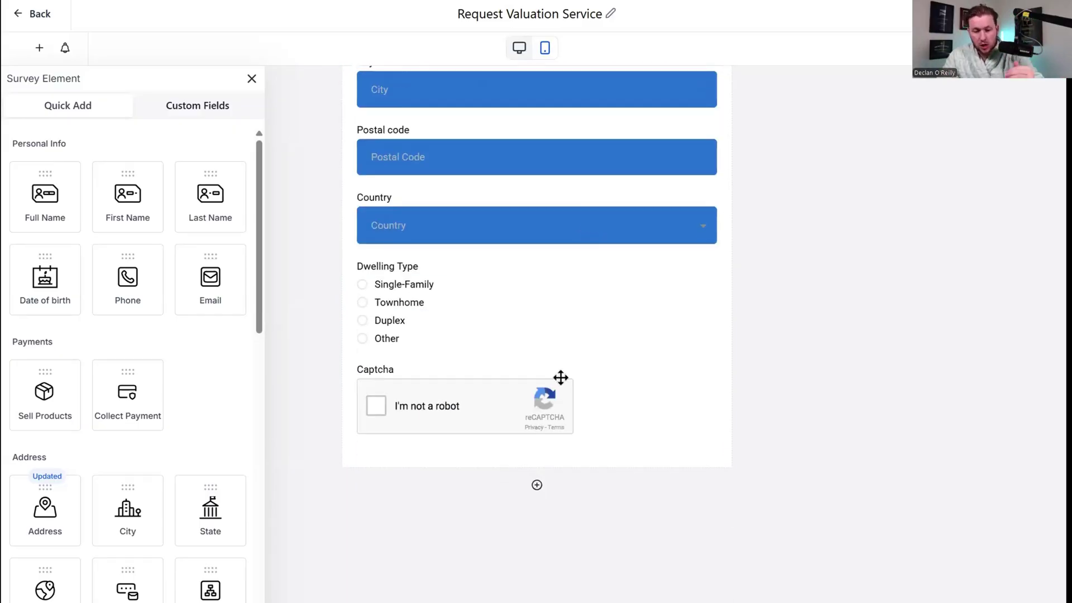
{"action": "left_click", "coordinate": [537, 486]}
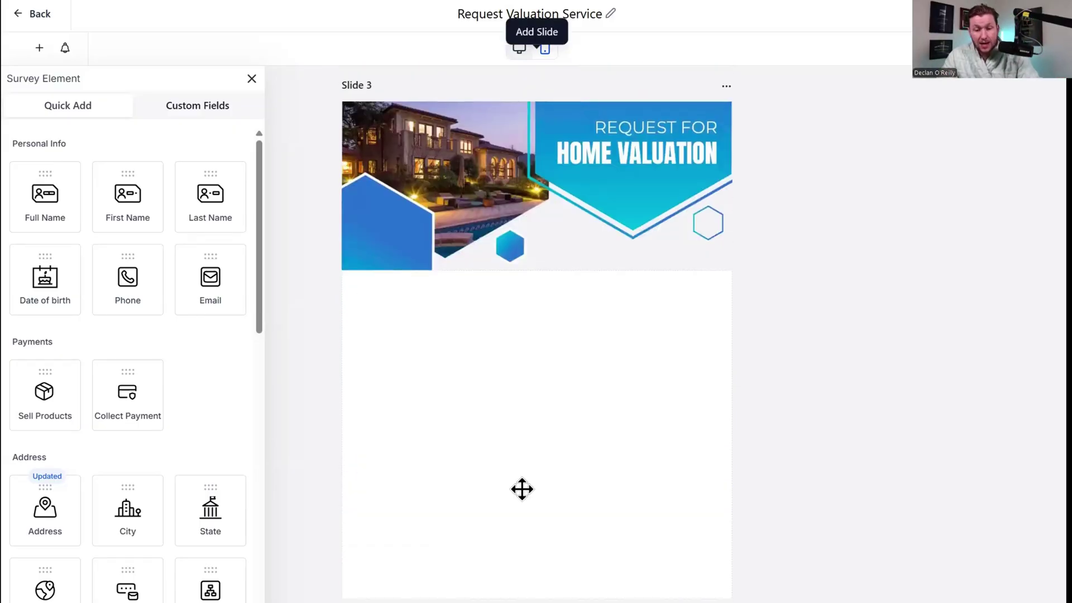
{"action": "scroll", "coordinate": [522, 489], "scroll_direction": "down", "scroll_amount": 2}
{"action": "left_click", "coordinate": [537, 486]}
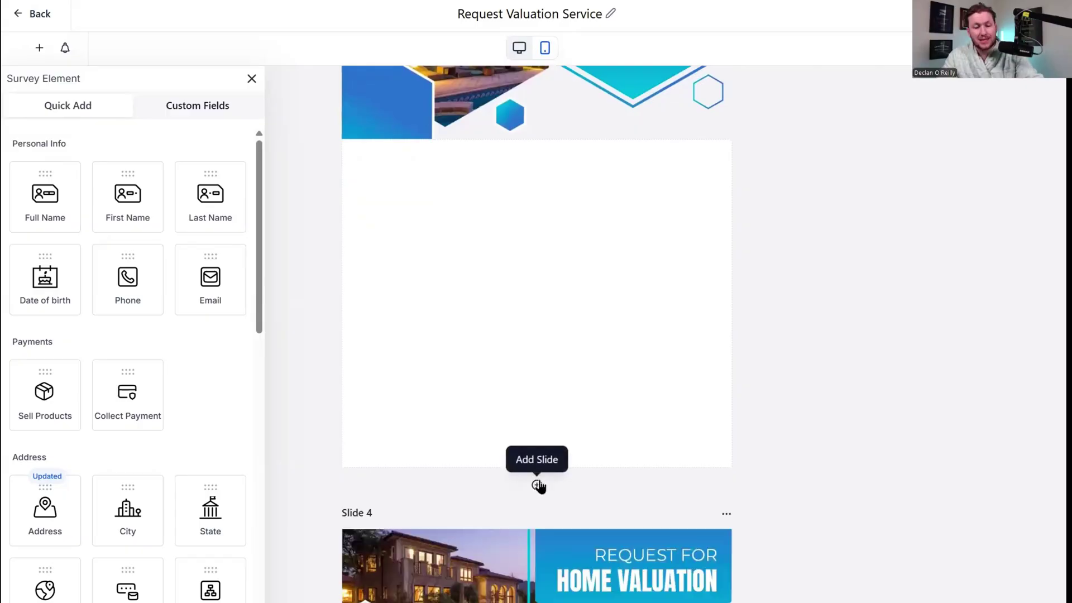
{"action": "scroll", "coordinate": [625, 483], "scroll_direction": "up", "scroll_amount": 20}
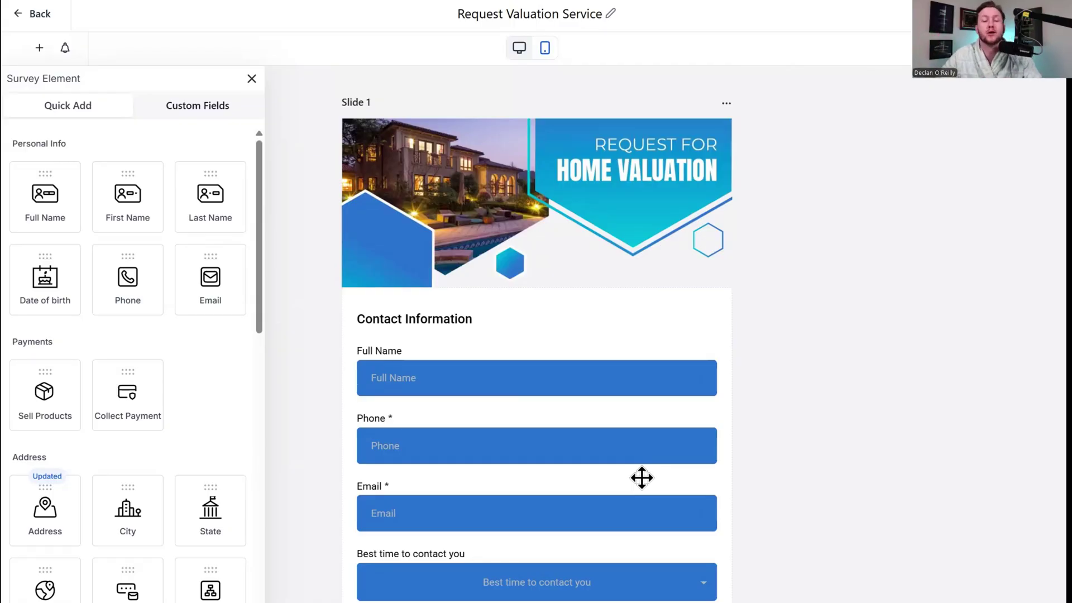
Browse Quick Add and Custom Fields elements, close the panel, and select the Full Name field.
{"action": "scroll", "coordinate": [642, 478], "scroll_direction": "down", "scroll_amount": 12}
{"action": "scroll", "coordinate": [568, 444], "scroll_direction": "up", "scroll_amount": 12}
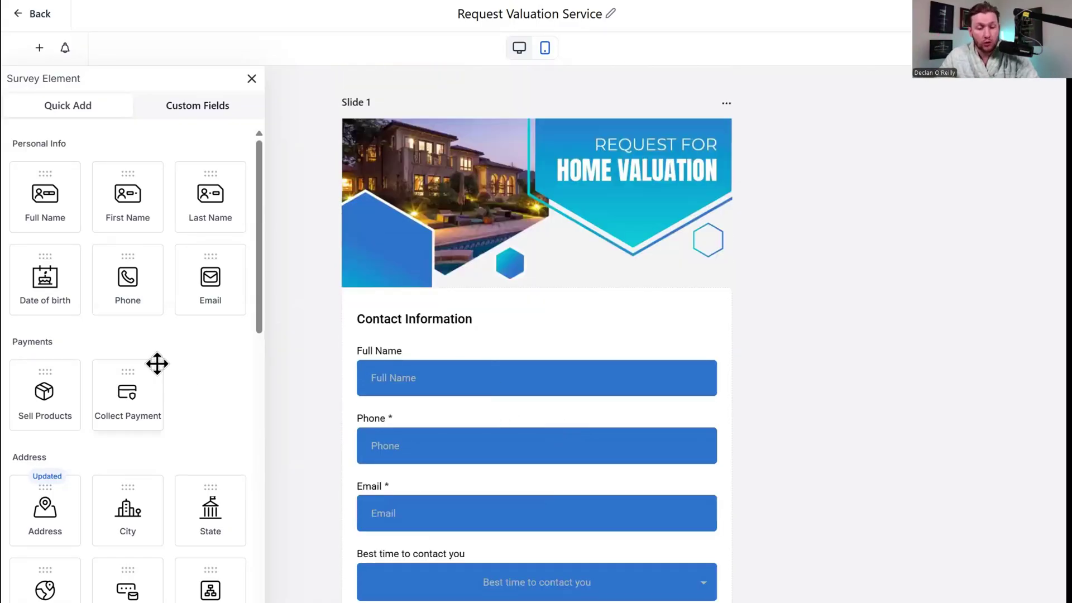
{"action": "scroll", "coordinate": [157, 369], "scroll_direction": "down", "scroll_amount": 10}
{"action": "scroll", "coordinate": [144, 309], "scroll_direction": "up", "scroll_amount": 1}
{"action": "scroll", "coordinate": [134, 308], "scroll_direction": "up", "scroll_amount": 10}
{"action": "scroll", "coordinate": [148, 279], "scroll_direction": "down", "scroll_amount": 11}
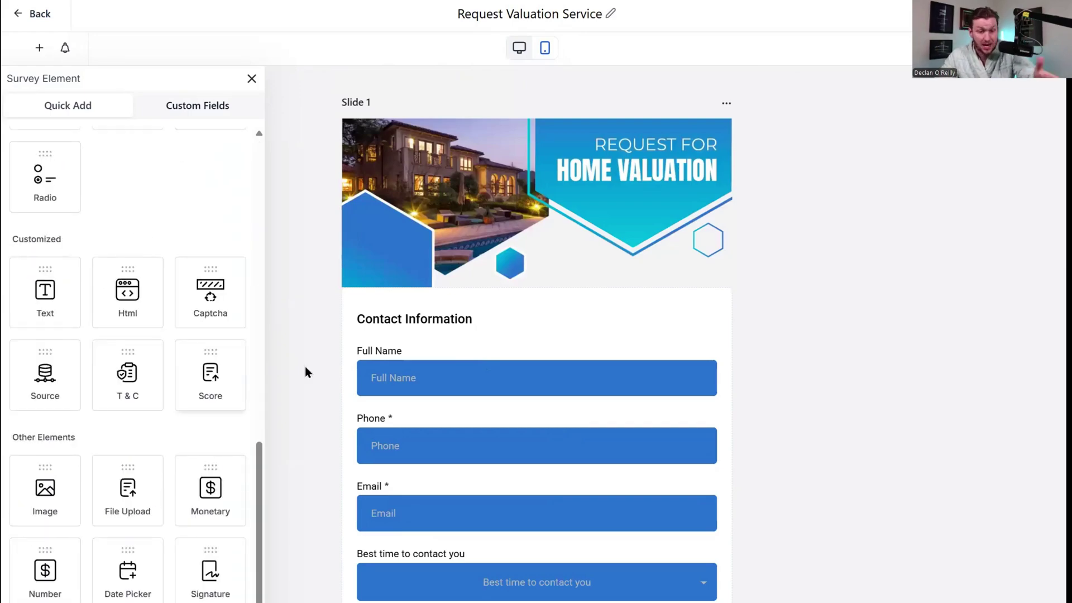
{"action": "scroll", "coordinate": [175, 314], "scroll_direction": "up", "scroll_amount": 10}
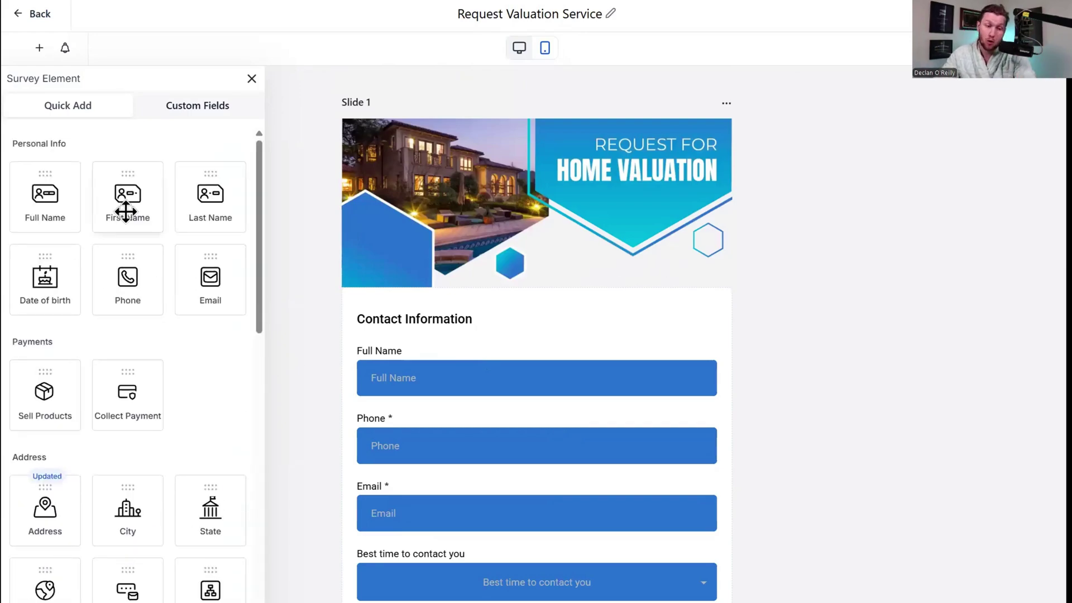
{"action": "left_click", "coordinate": [199, 112]}
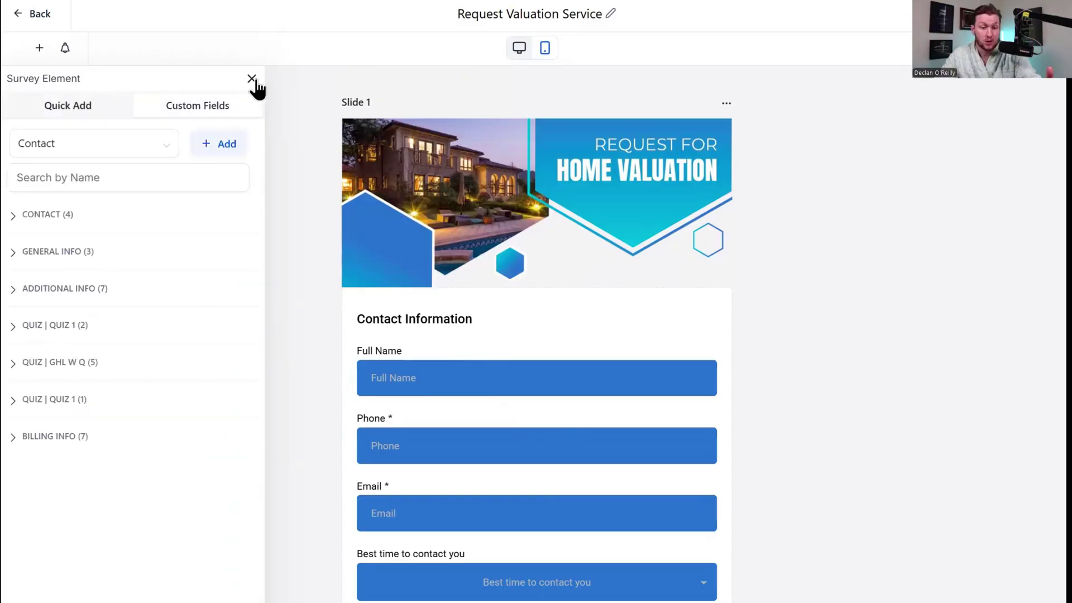
{"action": "left_click", "coordinate": [252, 79]}
{"action": "left_click", "coordinate": [588, 370]}
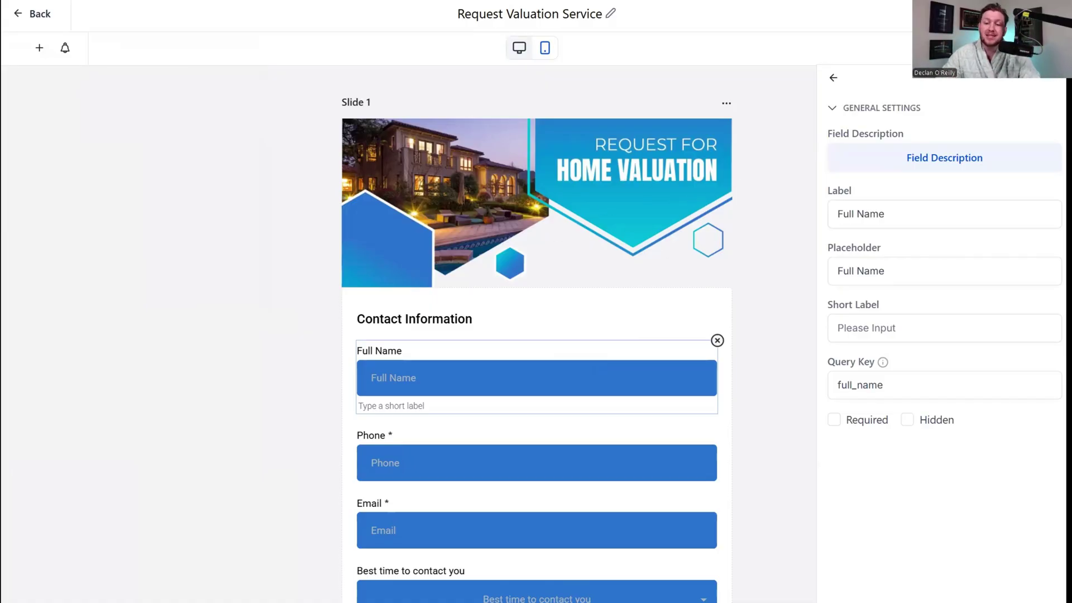
Browse the survey style settings and theme thumbnails, then switch to the Options tab.
{"action": "left_click", "coordinate": [1038, 48]}
{"action": "scroll", "coordinate": [568, 349], "scroll_direction": "down", "scroll_amount": 7}
{"action": "scroll", "coordinate": [568, 349], "scroll_direction": "up", "scroll_amount": 7}
{"action": "scroll", "coordinate": [988, 246], "scroll_direction": "down", "scroll_amount": 2}
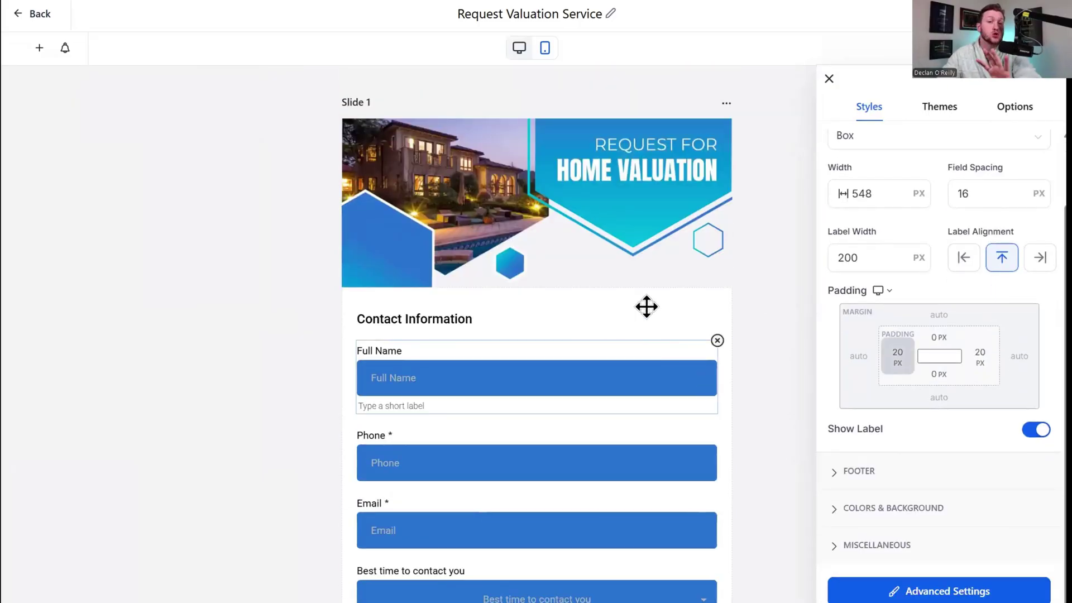
{"action": "left_click", "coordinate": [952, 117]}
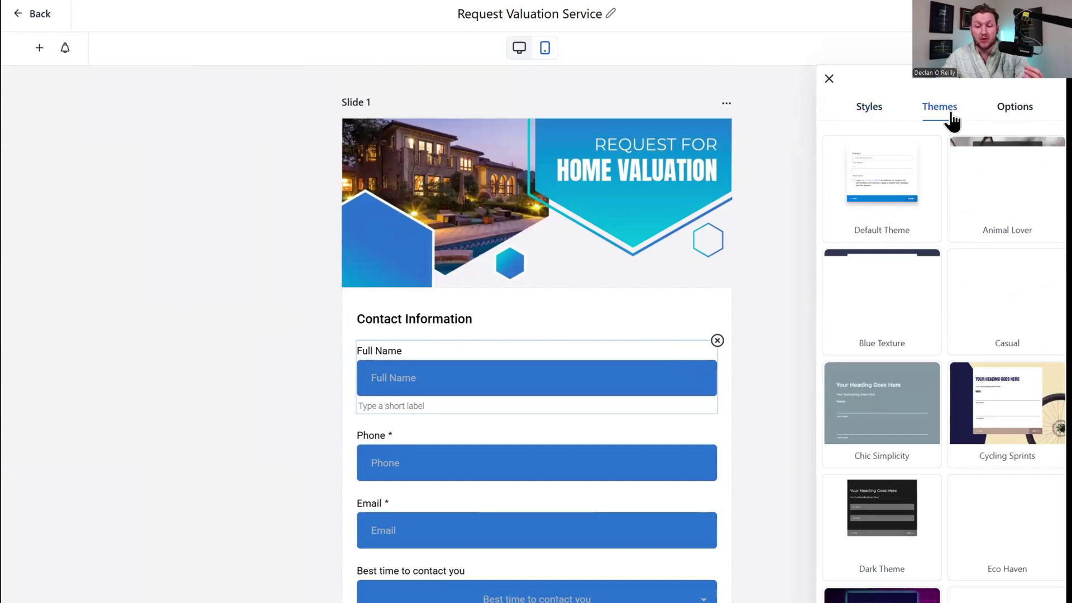
{"action": "scroll", "coordinate": [980, 337], "scroll_direction": "down", "scroll_amount": 10}
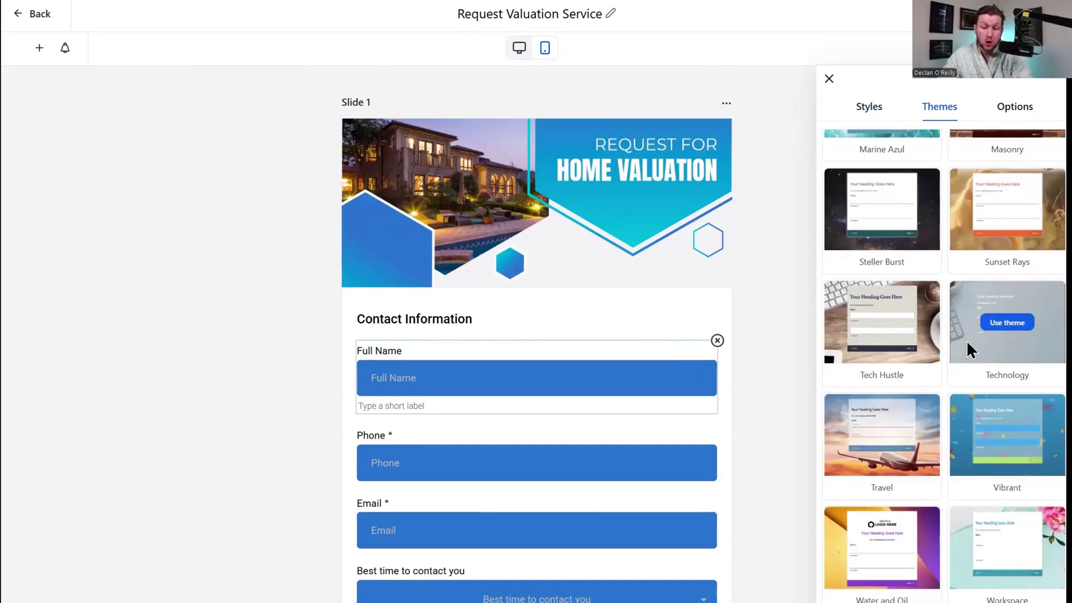
{"action": "scroll", "coordinate": [963, 340], "scroll_direction": "up", "scroll_amount": 10}
{"action": "left_click", "coordinate": [1026, 111]}
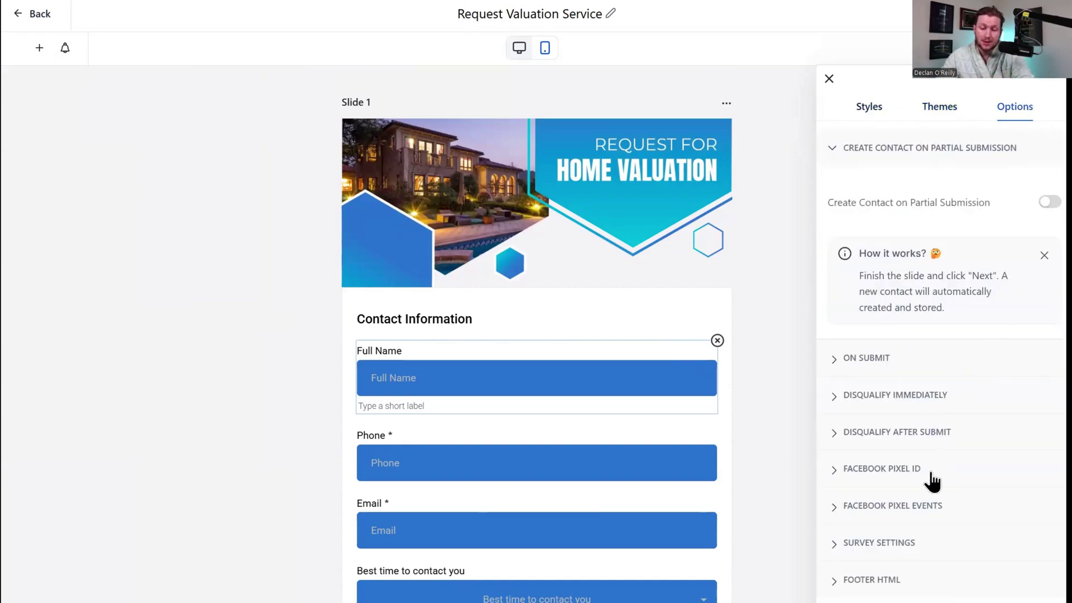
{"action": "left_click", "coordinate": [890, 366]}
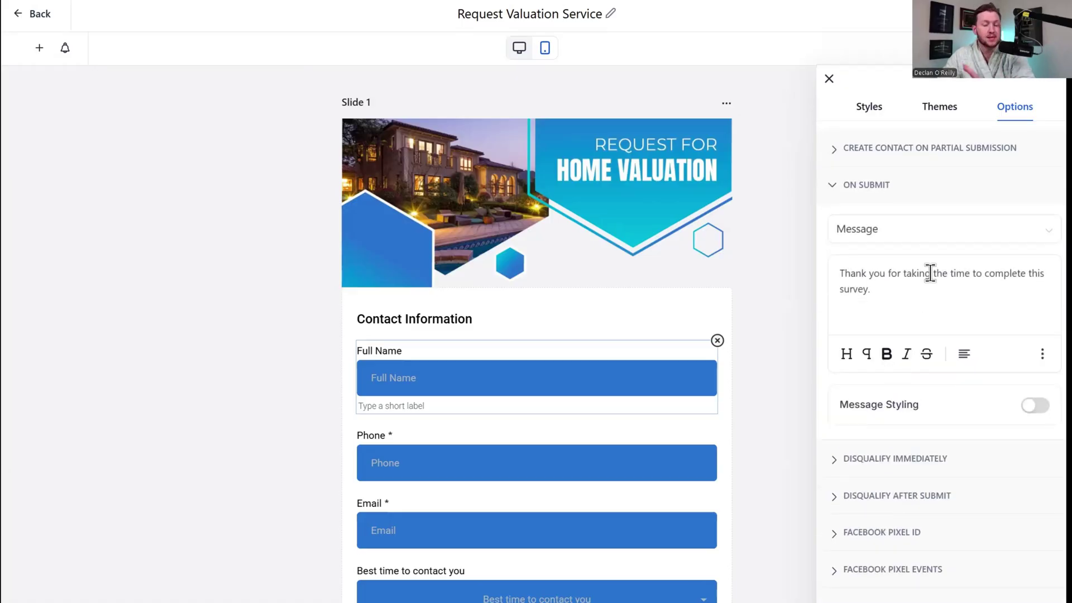
{"action": "left_click", "coordinate": [909, 460]}
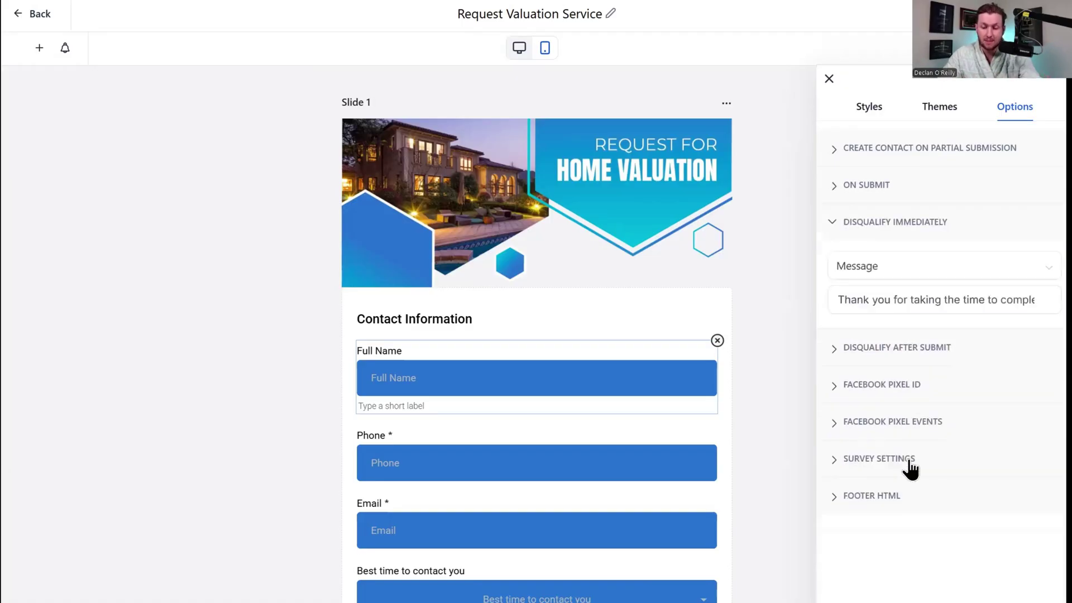
{"action": "left_click", "coordinate": [911, 275]}
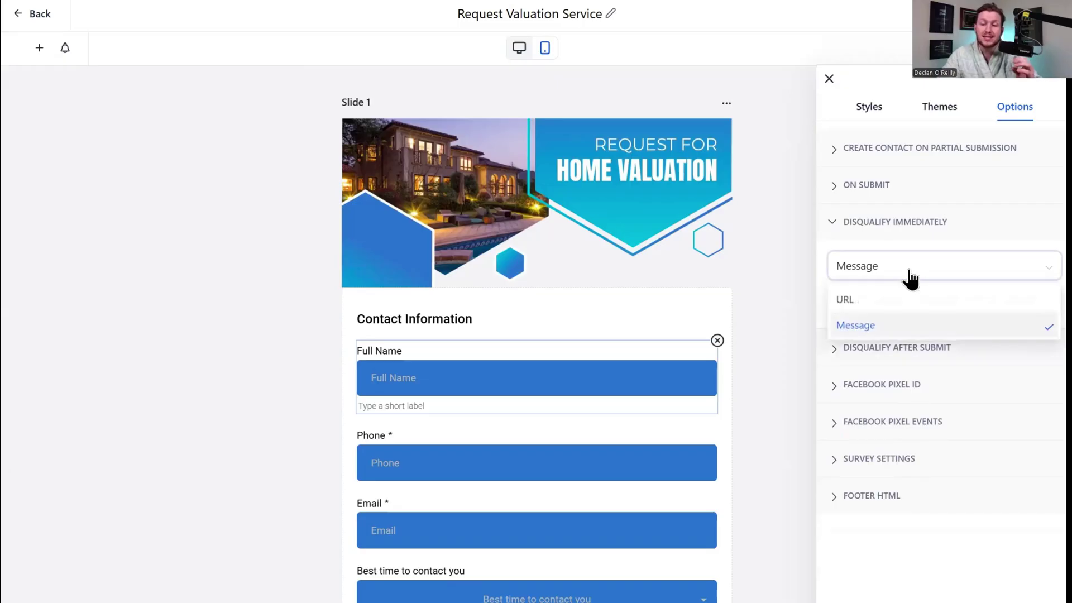
{"action": "left_click", "coordinate": [967, 249]}
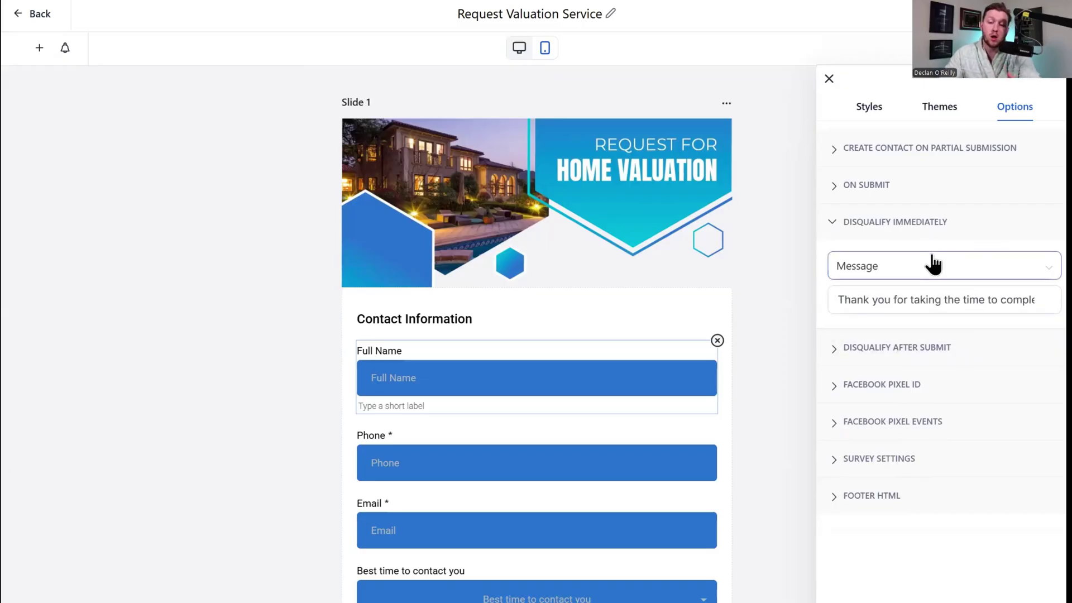
{"action": "left_click", "coordinate": [890, 351]}
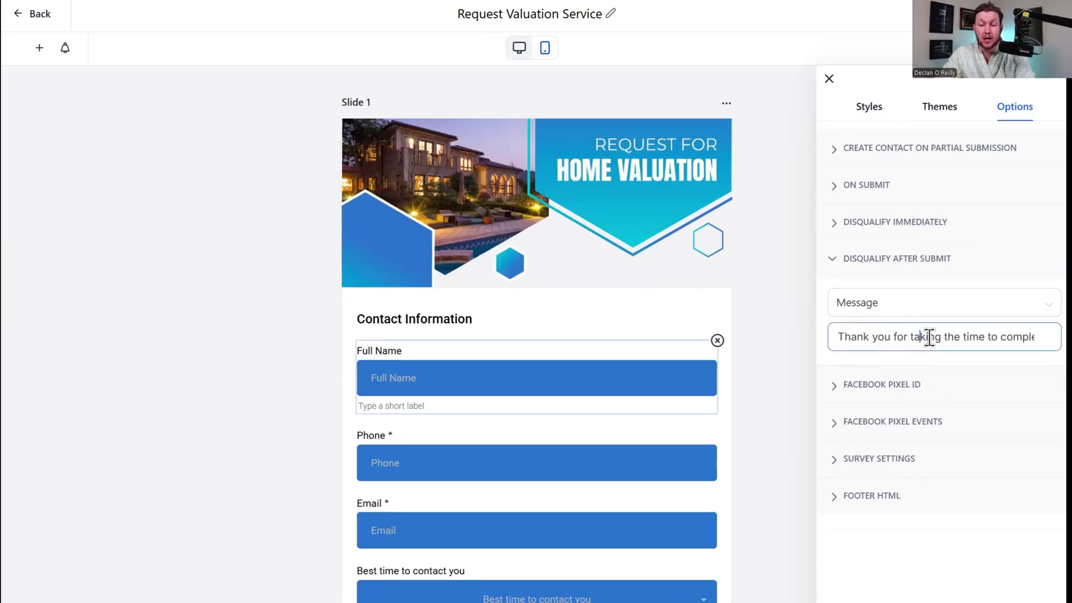
{"action": "left_click", "coordinate": [941, 316]}
{"action": "left_click", "coordinate": [953, 277]}
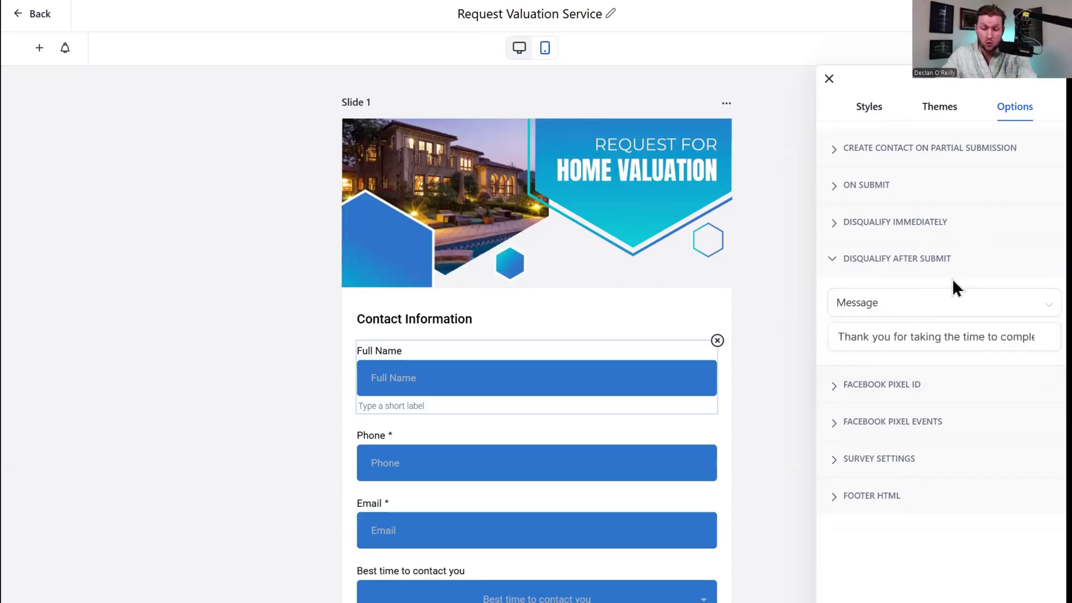
{"action": "left_click", "coordinate": [903, 459]}
{"action": "left_click", "coordinate": [905, 377]}
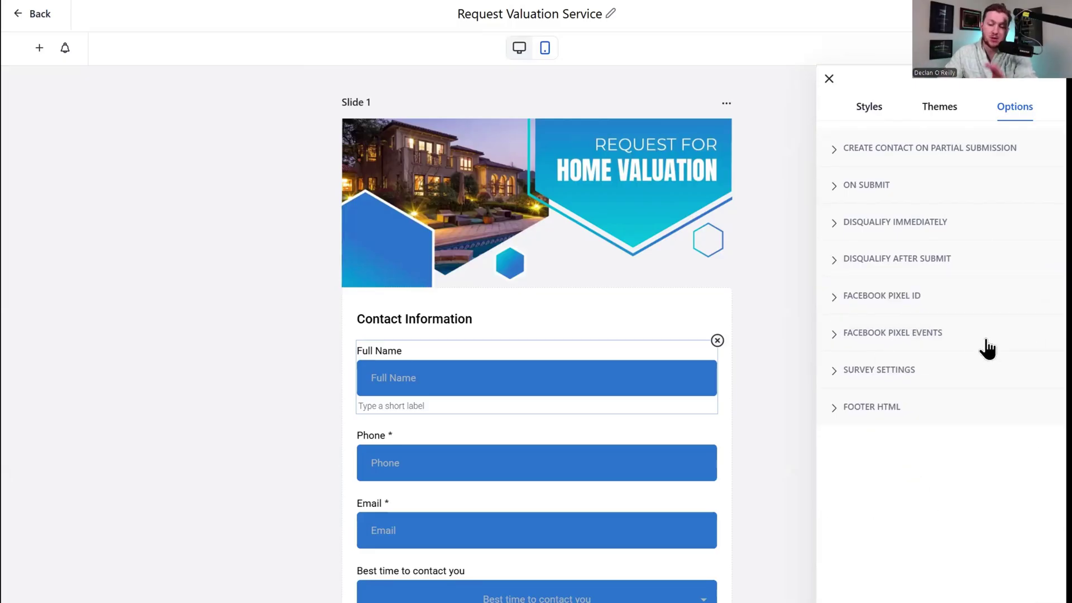
{"action": "left_click", "coordinate": [843, 376]}
Try One Question at a Time, revert it, and switch on the Back Button.
{"action": "scroll", "coordinate": [890, 490], "scroll_direction": "down", "scroll_amount": 2}
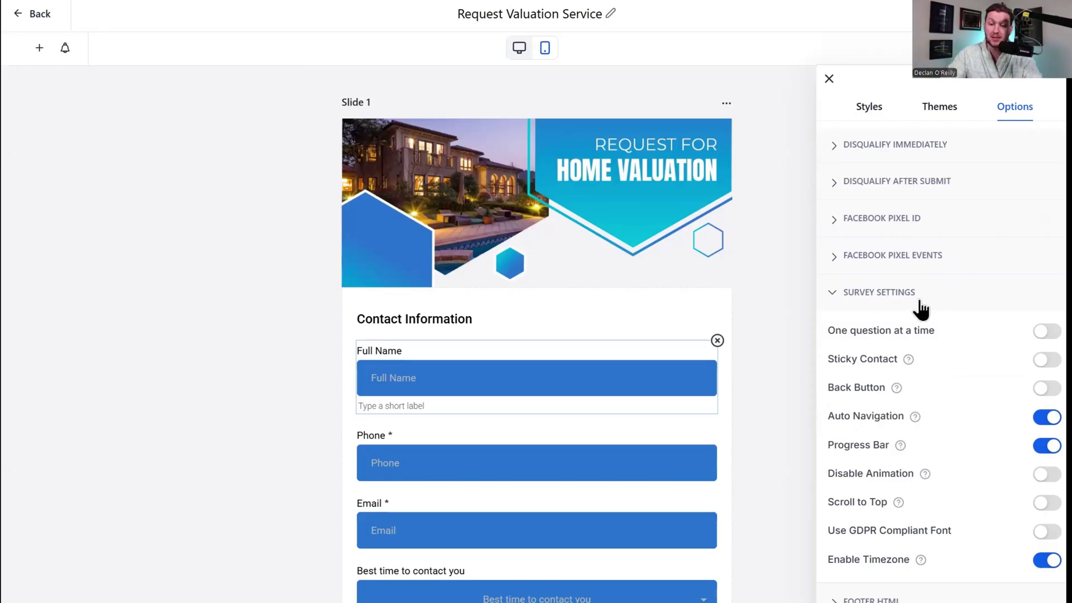
{"action": "left_click", "coordinate": [1047, 330]}
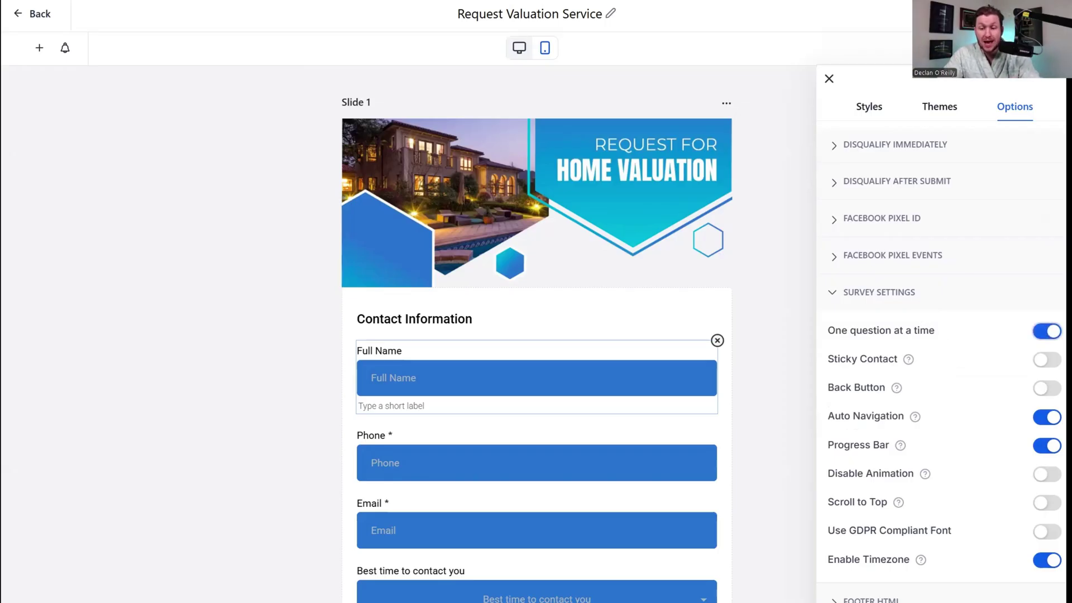
{"action": "left_click", "coordinate": [1048, 331]}
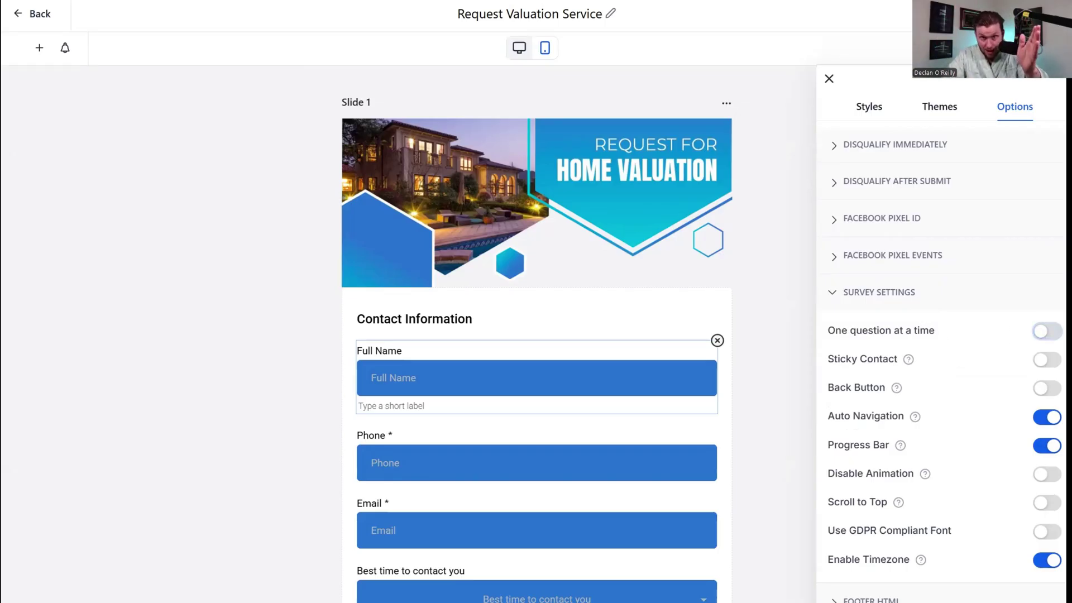
{"action": "left_click", "coordinate": [1043, 388]}
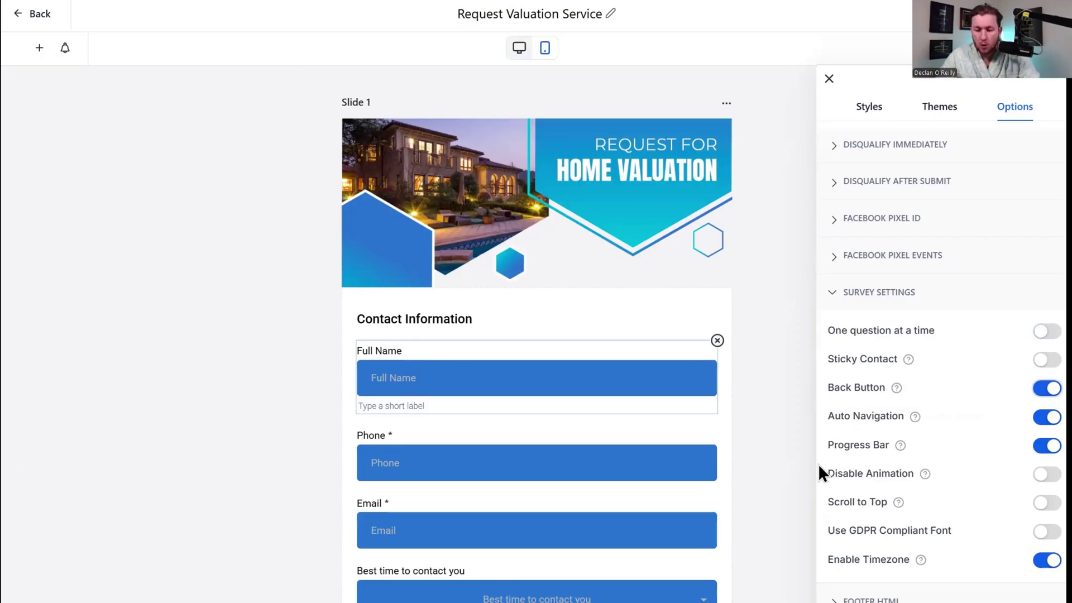
Test the progress bar and slide animation toggles, leaving both enabled.
{"action": "scroll", "coordinate": [555, 407], "scroll_direction": "down", "scroll_amount": 10}
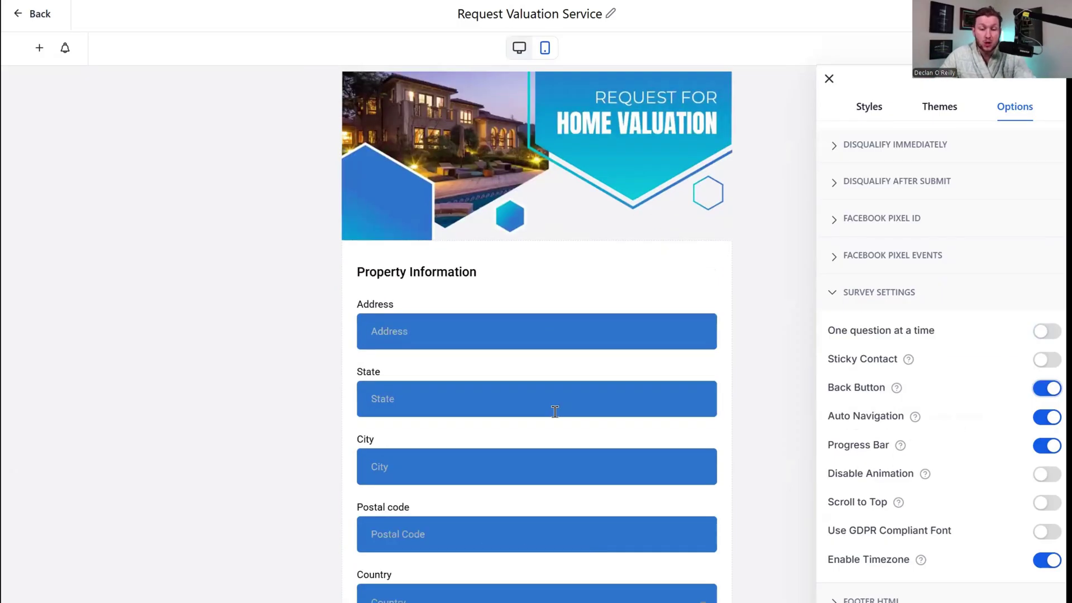
{"action": "scroll", "coordinate": [555, 406], "scroll_direction": "up", "scroll_amount": 7}
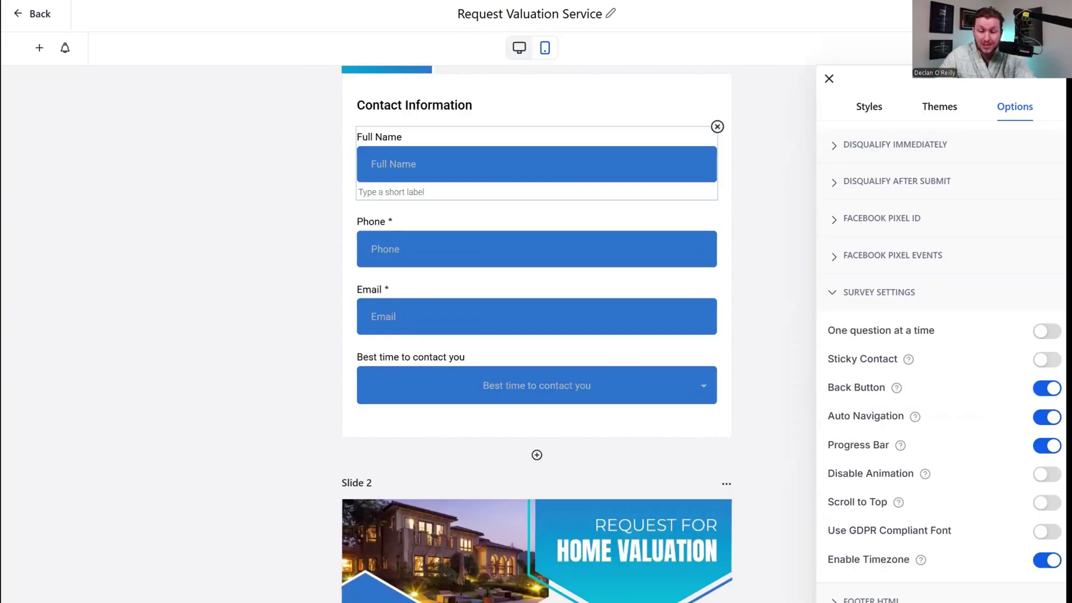
{"action": "left_click", "coordinate": [1038, 446]}
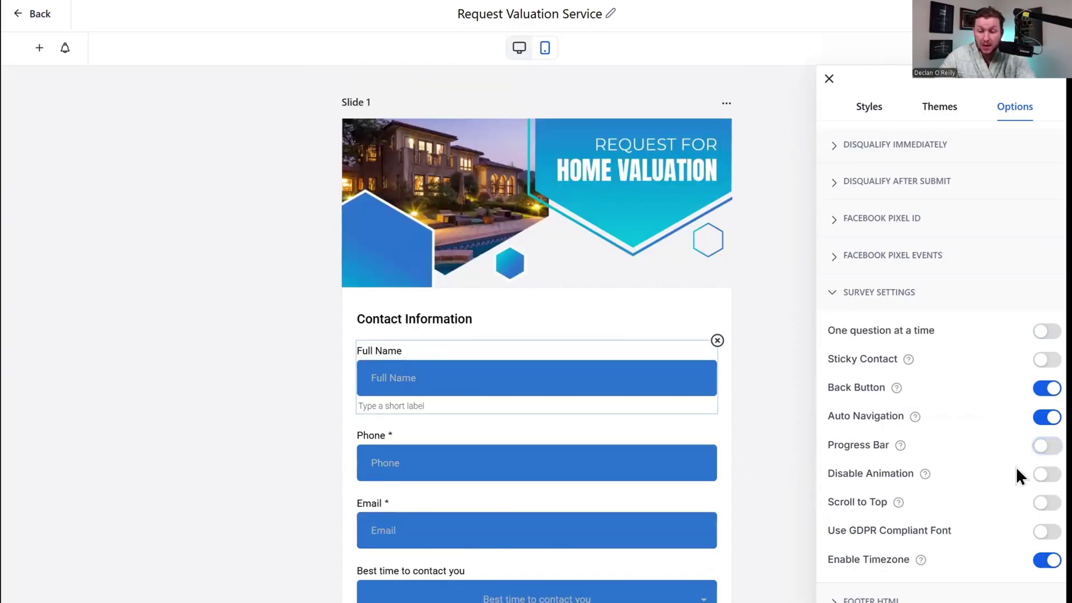
{"action": "left_click", "coordinate": [1042, 445]}
{"action": "scroll", "coordinate": [605, 431], "scroll_direction": "down", "scroll_amount": 10}
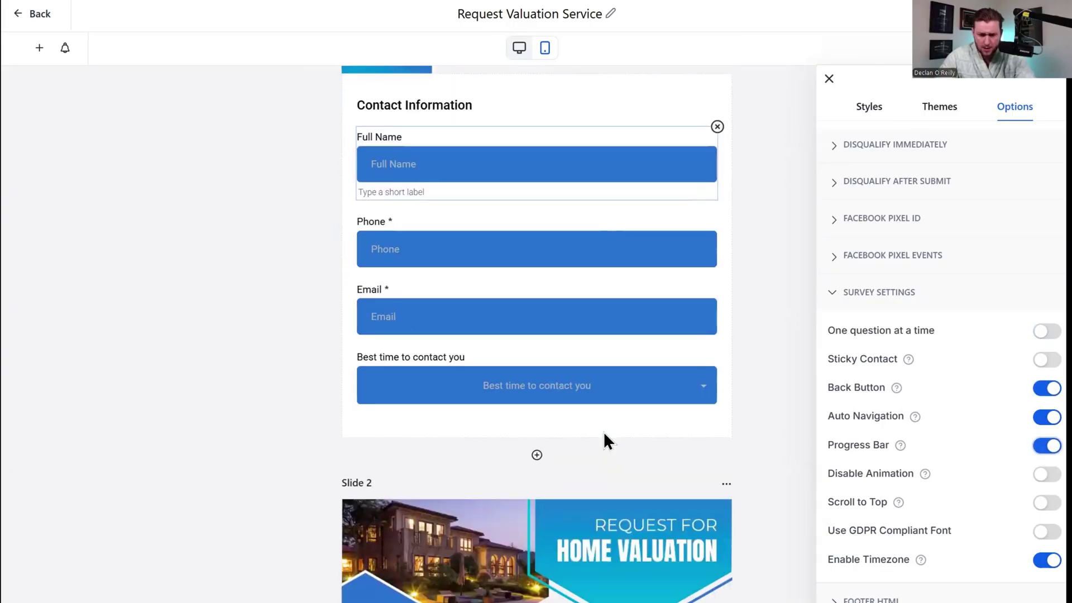
{"action": "scroll", "coordinate": [609, 422], "scroll_direction": "up", "scroll_amount": 7}
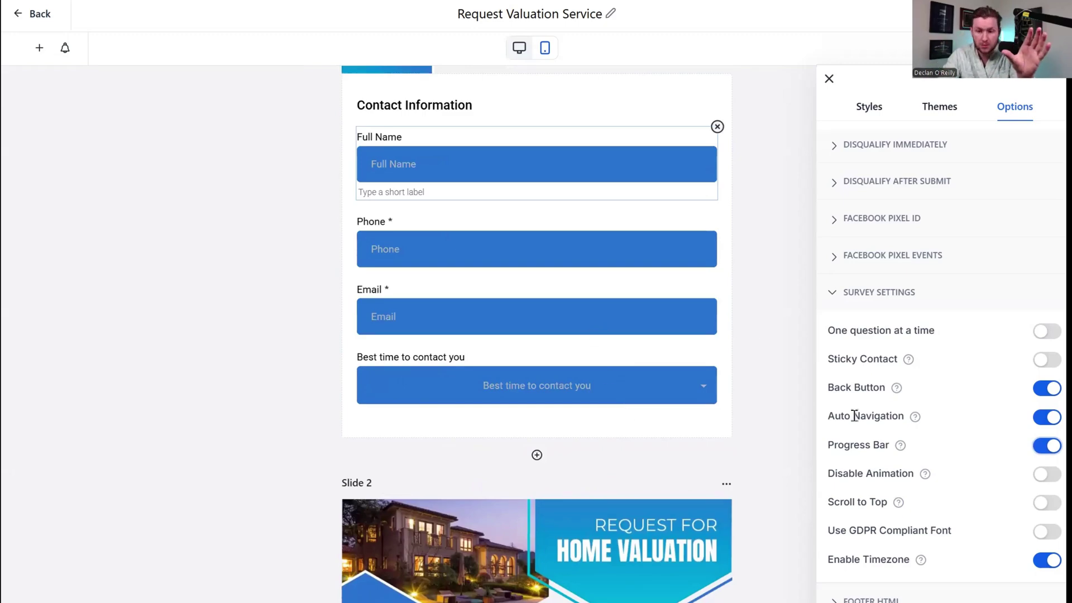
{"action": "left_click", "coordinate": [1038, 476]}
{"action": "left_click", "coordinate": [1038, 476]}
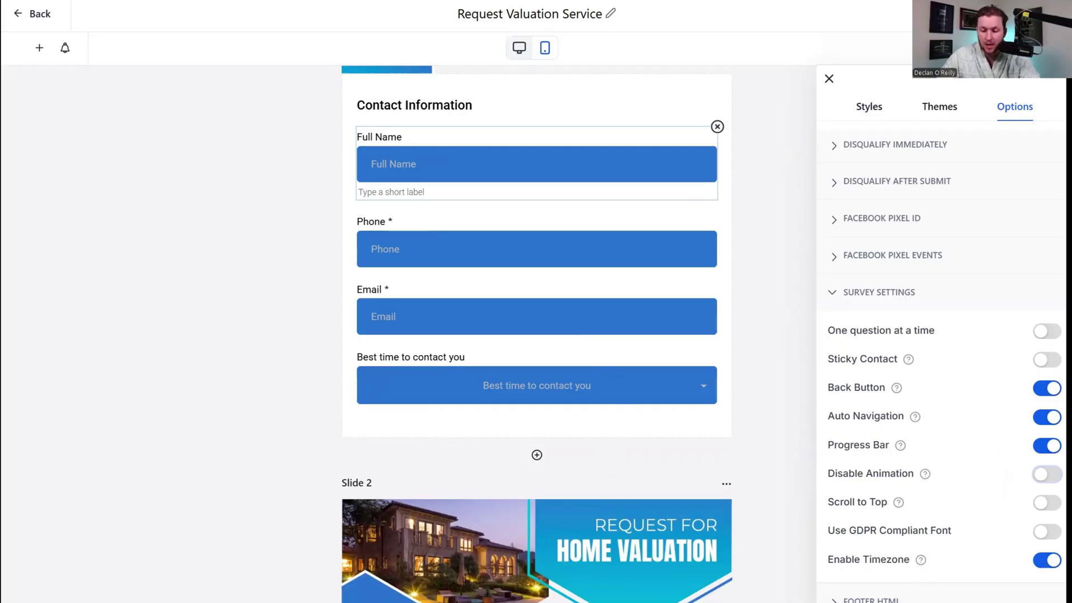
Expand the Footer HTML section for custom footer code.
{"action": "left_click", "coordinate": [871, 599]}
{"action": "scroll", "coordinate": [599, 440], "scroll_direction": "down", "scroll_amount": 10}
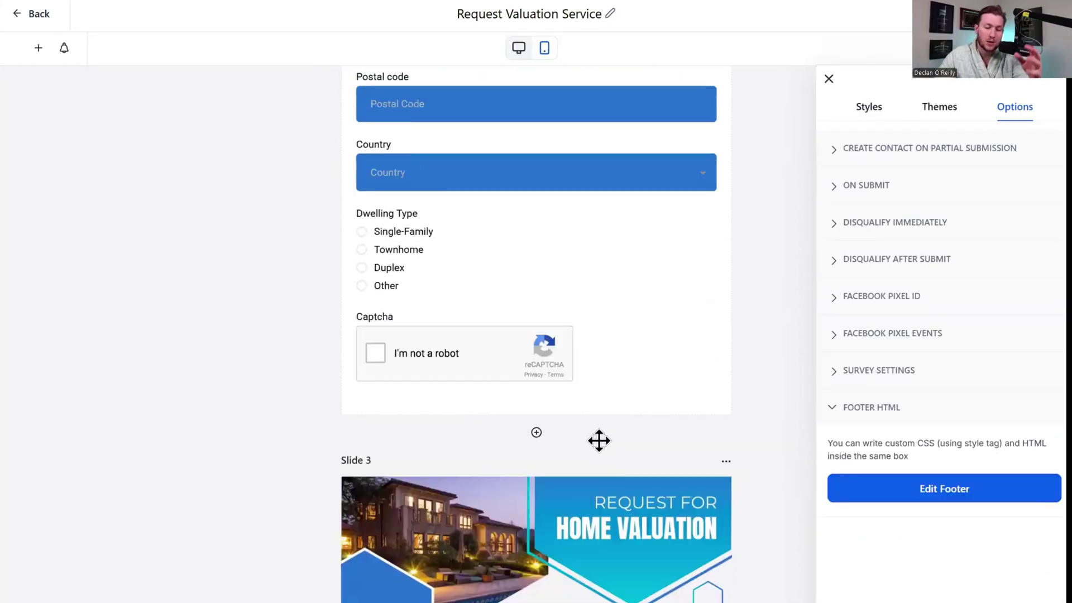
{"action": "scroll", "coordinate": [609, 464], "scroll_direction": "up", "scroll_amount": 15}
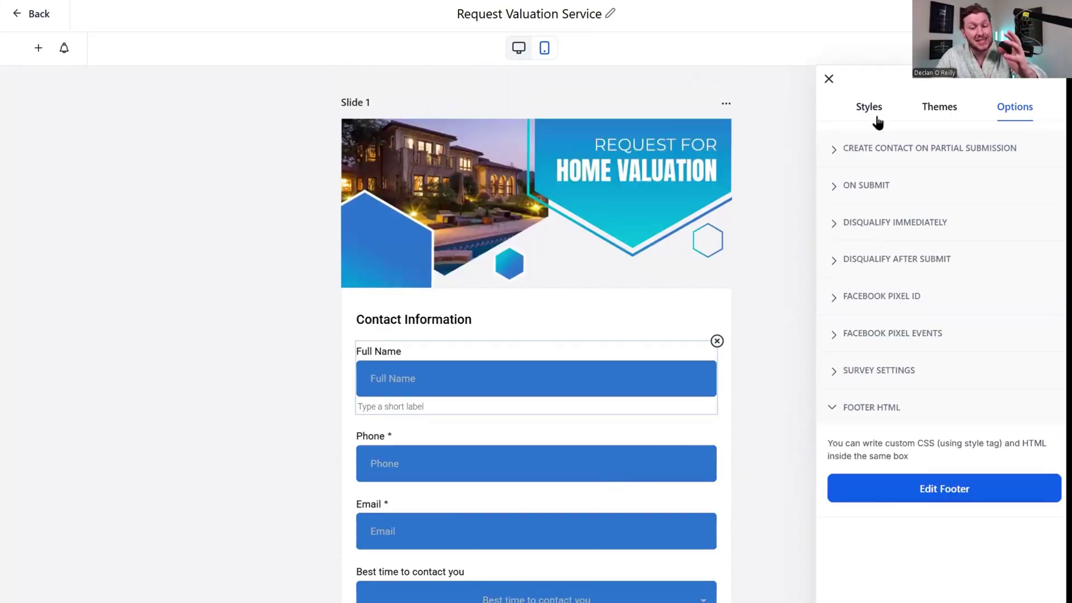
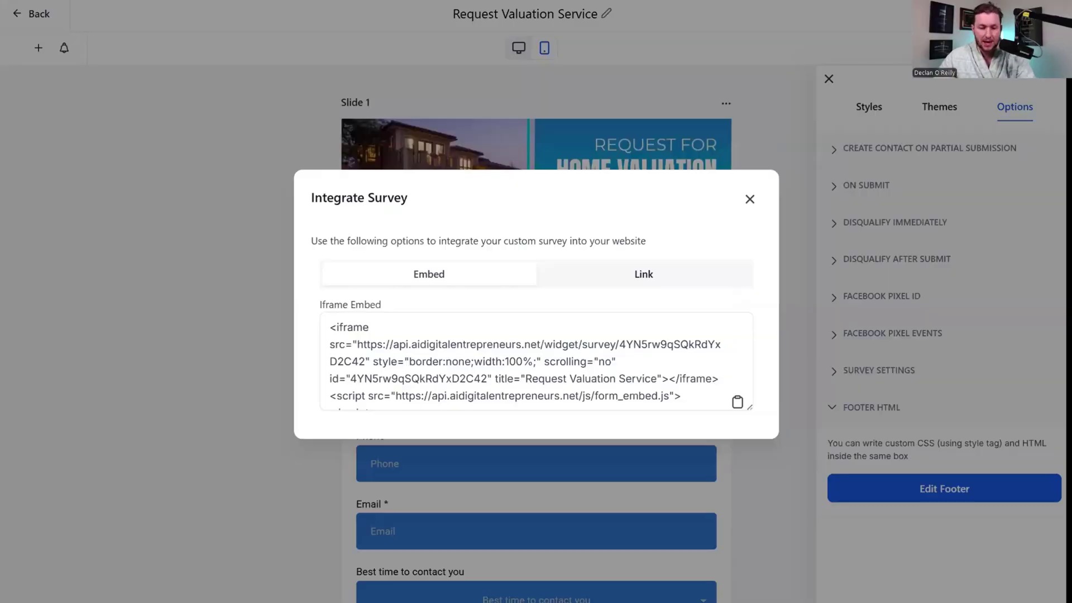
Copy the Request Valuation Service survey's shareable URL from the Link tab.
{"action": "left_click", "coordinate": [642, 279]}
{"action": "left_click", "coordinate": [493, 285]}
{"action": "left_click", "coordinate": [648, 285]}
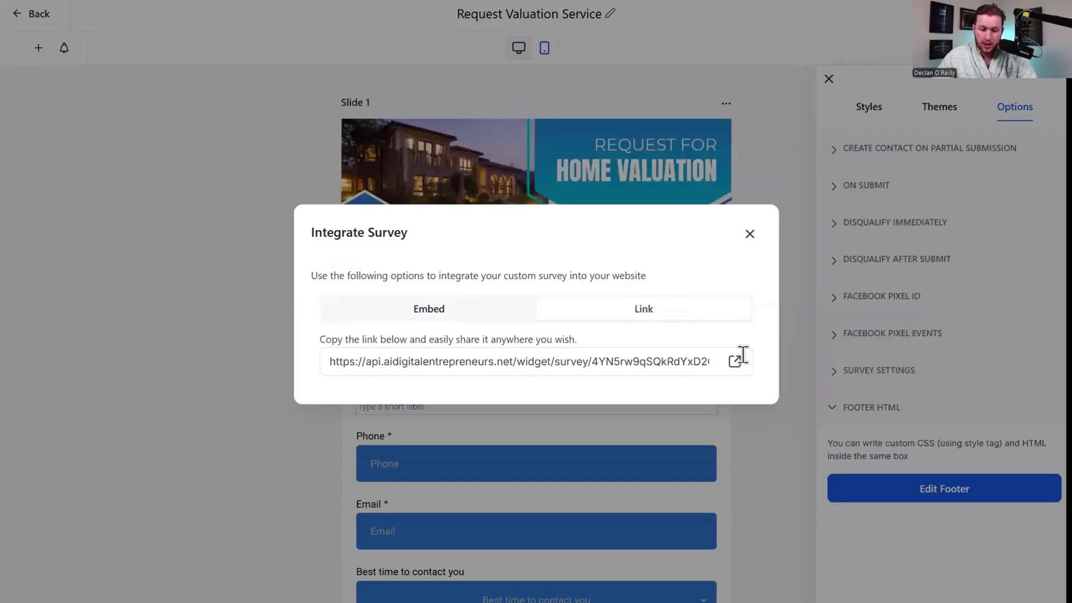
{"action": "left_click_drag", "start_coordinate": [713, 362], "coordinate": [330, 363]}
{"action": "right_click", "coordinate": [636, 366]}
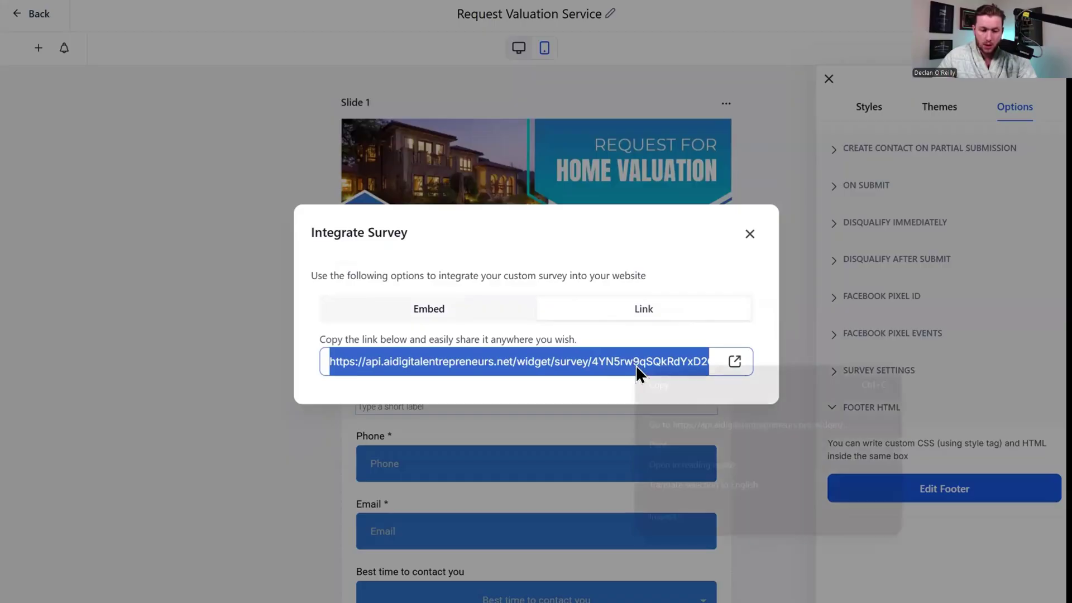
{"action": "left_click", "coordinate": [668, 386]}
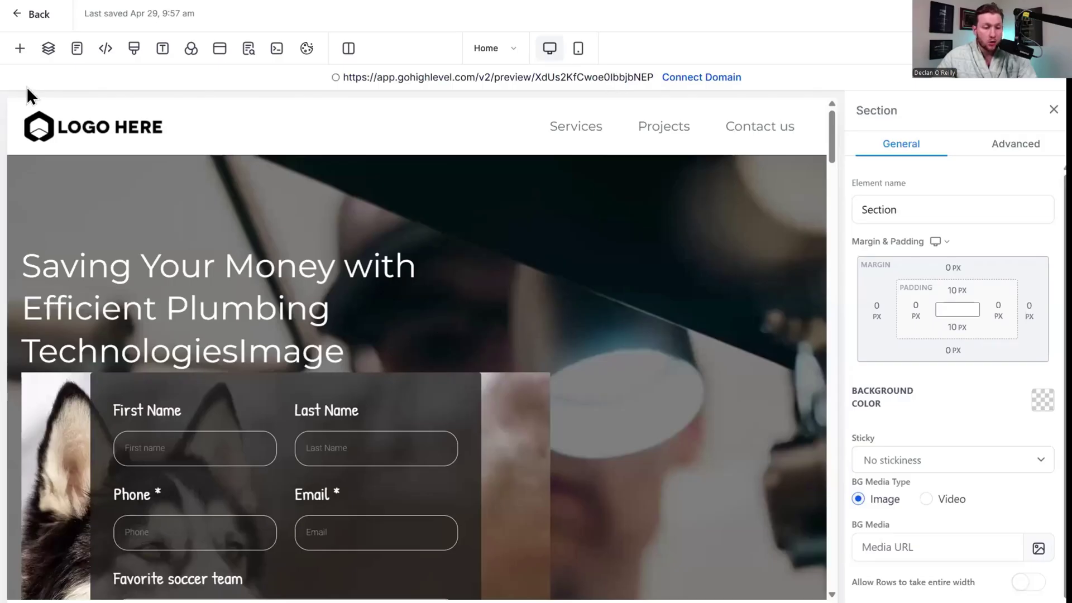
Replace the Make an Appointment button's website URL with the copied survey link.
{"action": "left_click", "coordinate": [221, 308]}
{"action": "left_click", "coordinate": [267, 437]}
{"action": "scroll", "coordinate": [264, 405], "scroll_direction": "down", "scroll_amount": 15}
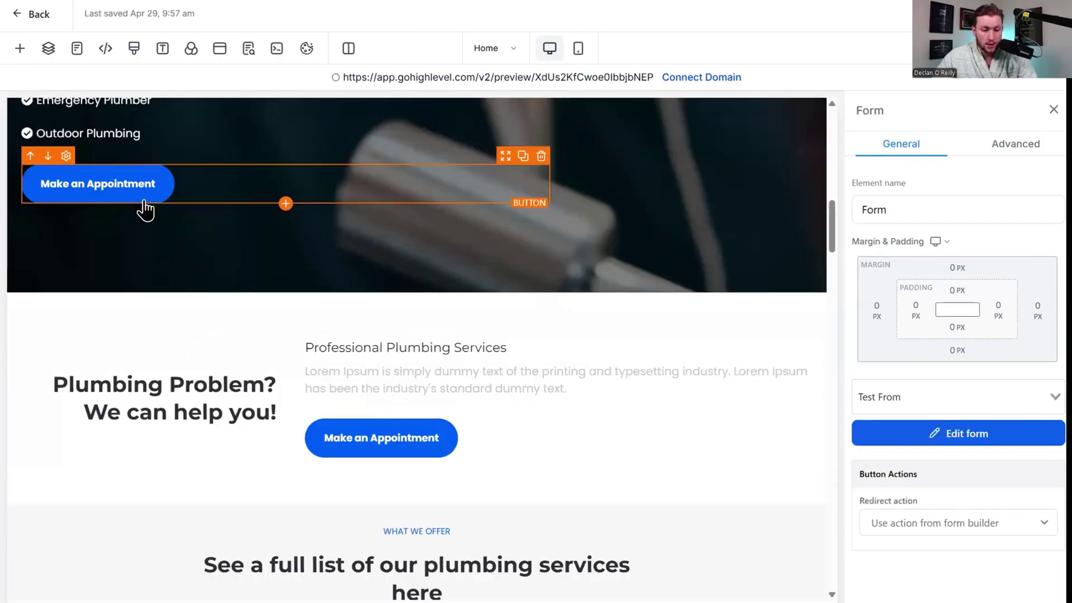
{"action": "left_click", "coordinate": [144, 201]}
{"action": "scroll", "coordinate": [979, 401], "scroll_direction": "down", "scroll_amount": 5}
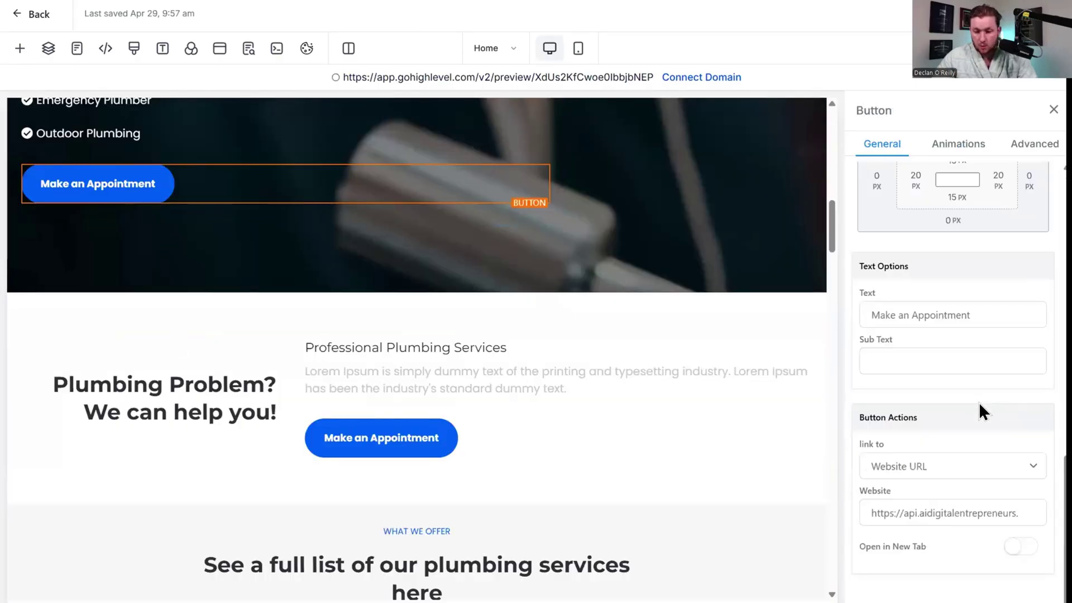
{"action": "triple_click", "coordinate": [965, 514]}
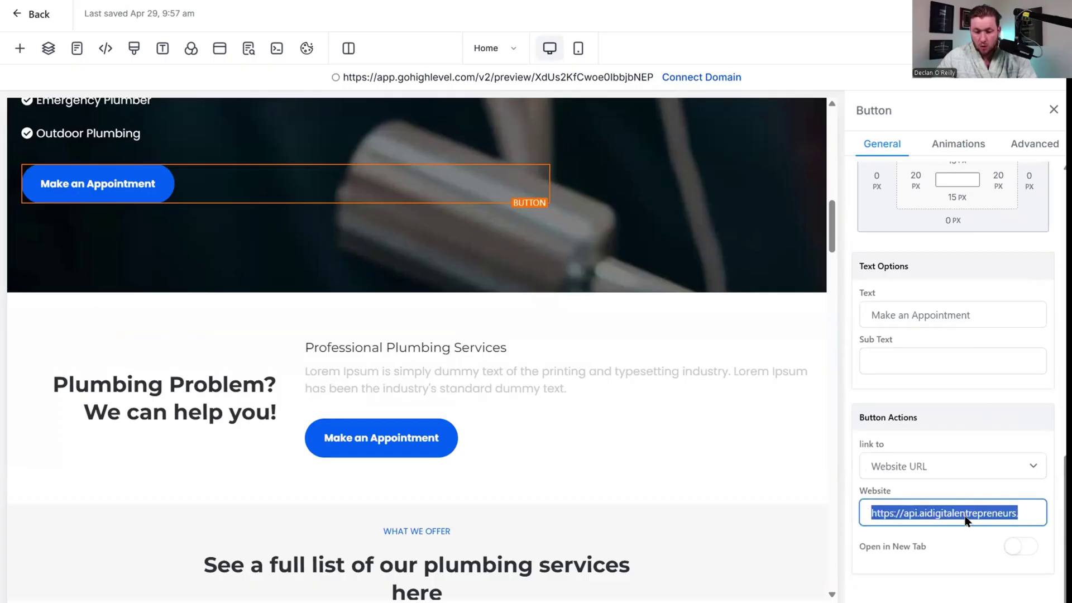
{"action": "right_click", "coordinate": [964, 514]}
{"action": "left_click", "coordinate": [766, 265]}
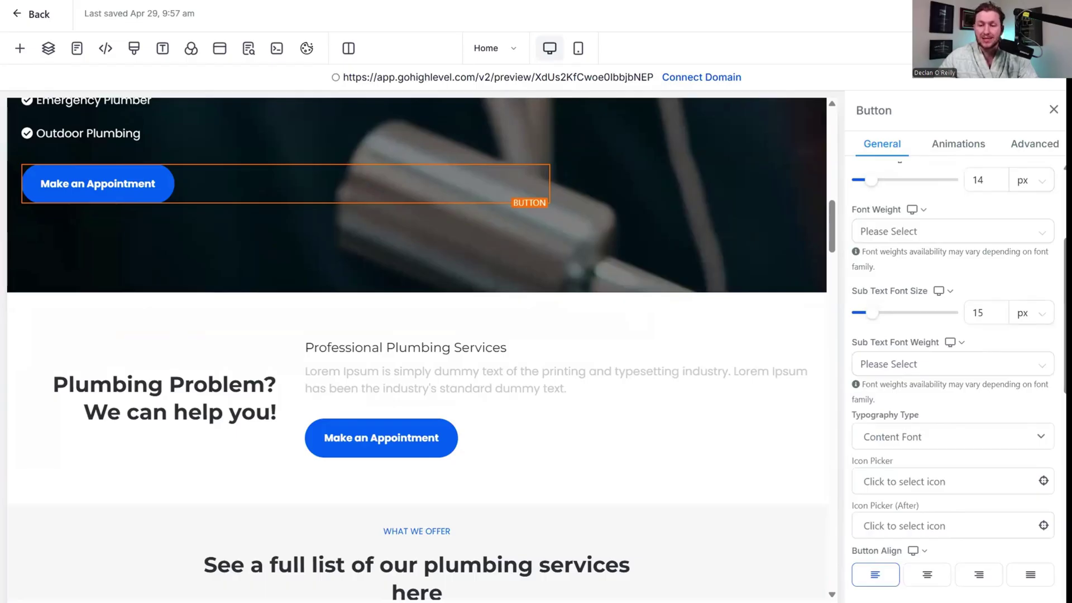
Preview the page and confirm the button opens the Home Valuation survey.
{"action": "left_click", "coordinate": [249, 49]}
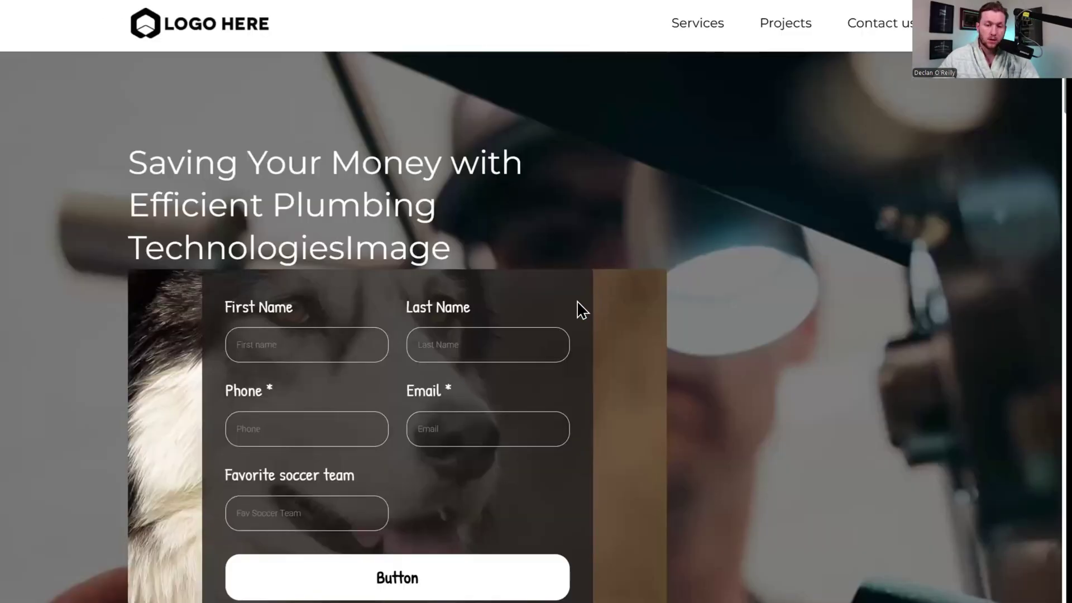
{"action": "scroll", "coordinate": [579, 307], "scroll_direction": "down", "scroll_amount": 15}
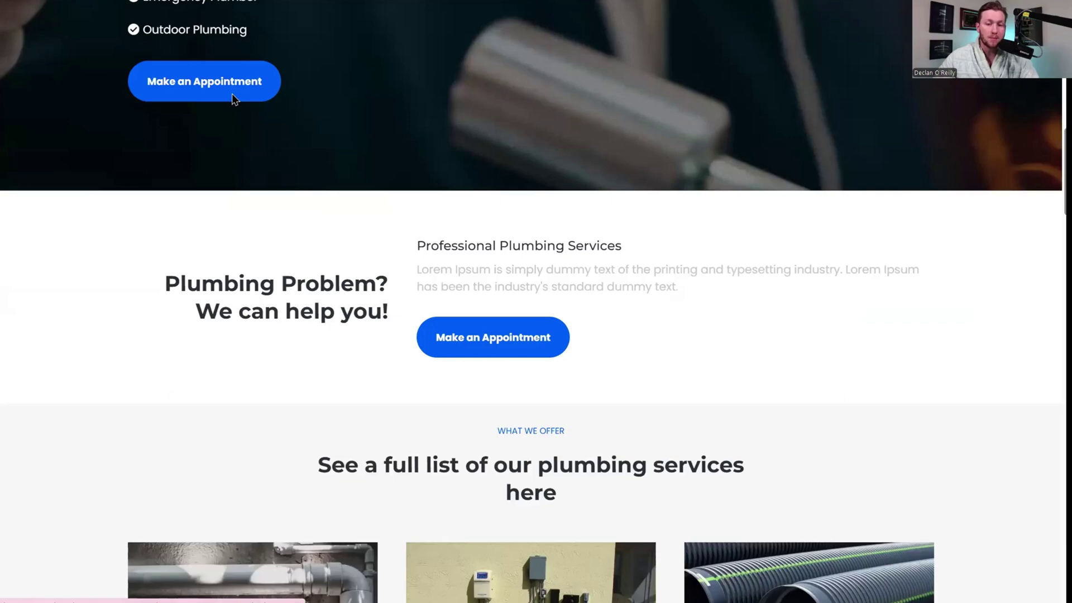
{"action": "left_click", "coordinate": [232, 96]}
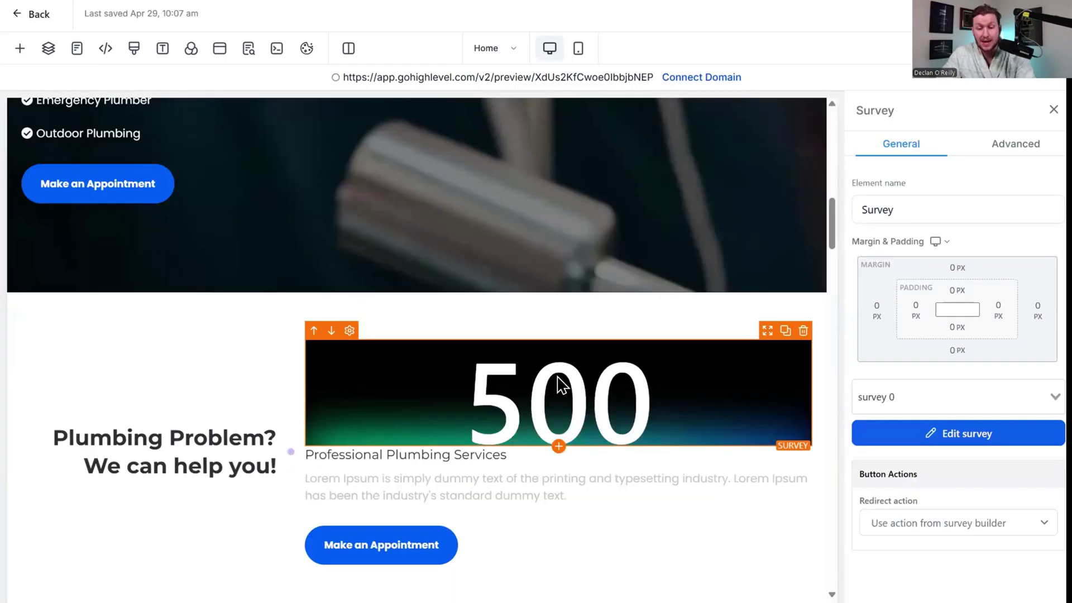
{"action": "scroll", "coordinate": [564, 413], "scroll_direction": "down", "scroll_amount": 5}
{"action": "scroll", "coordinate": [665, 391], "scroll_direction": "up", "scroll_amount": 2}
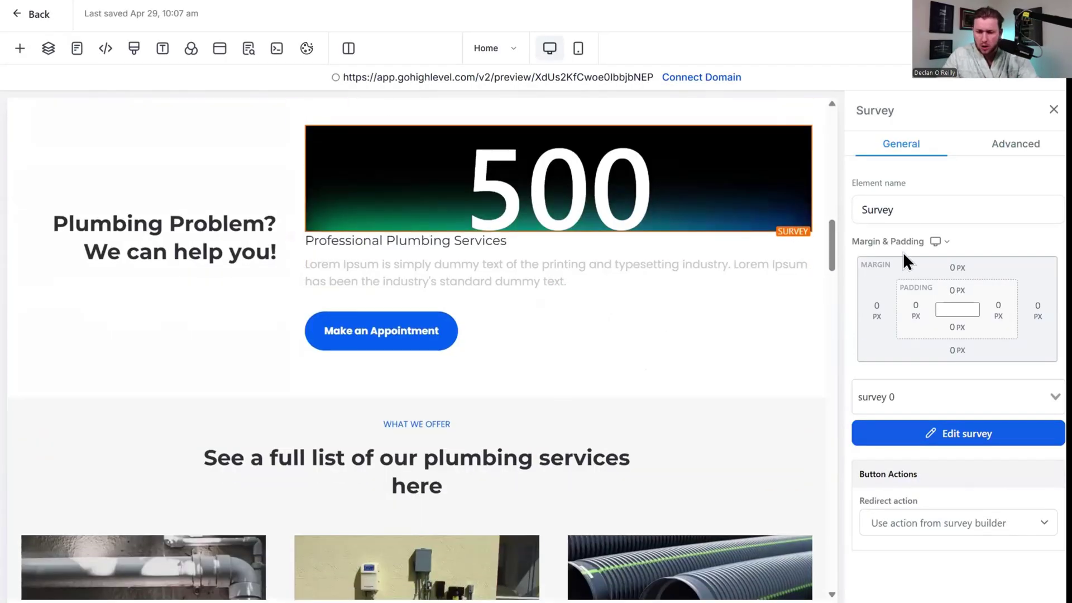
Switch the page's survey element from survey 0 to the real estate survey.
{"action": "left_click", "coordinate": [960, 397]}
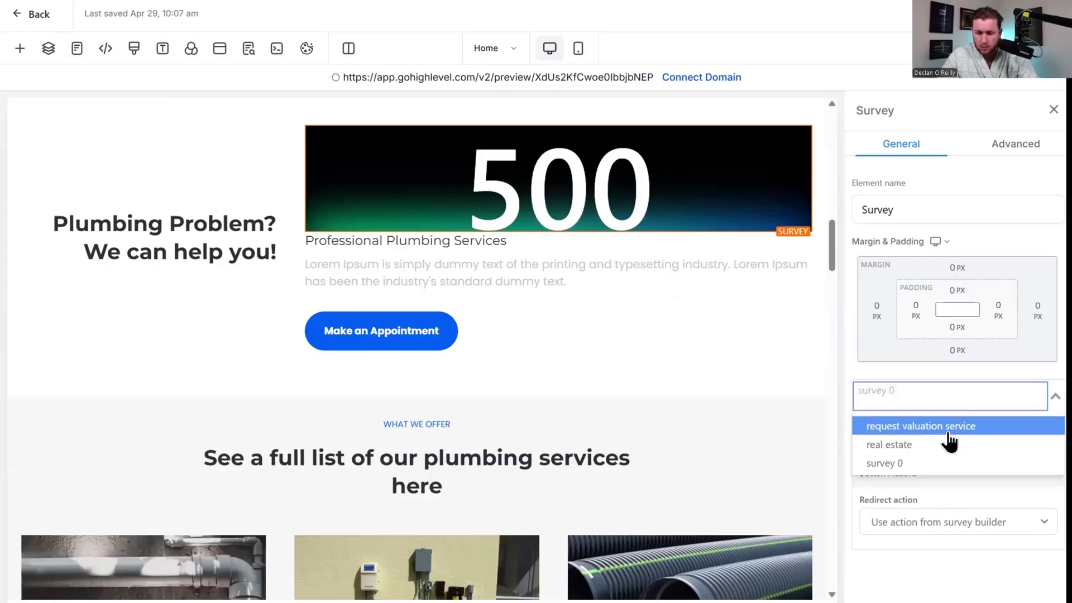
{"action": "left_click", "coordinate": [950, 445]}
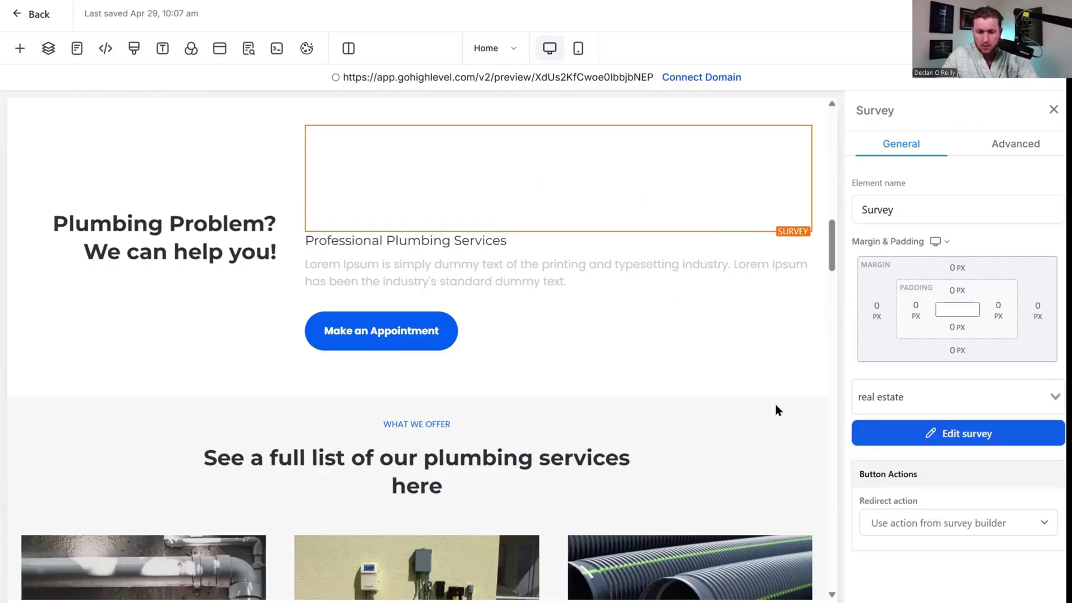
{"action": "scroll", "coordinate": [552, 277], "scroll_direction": "down", "scroll_amount": 4}
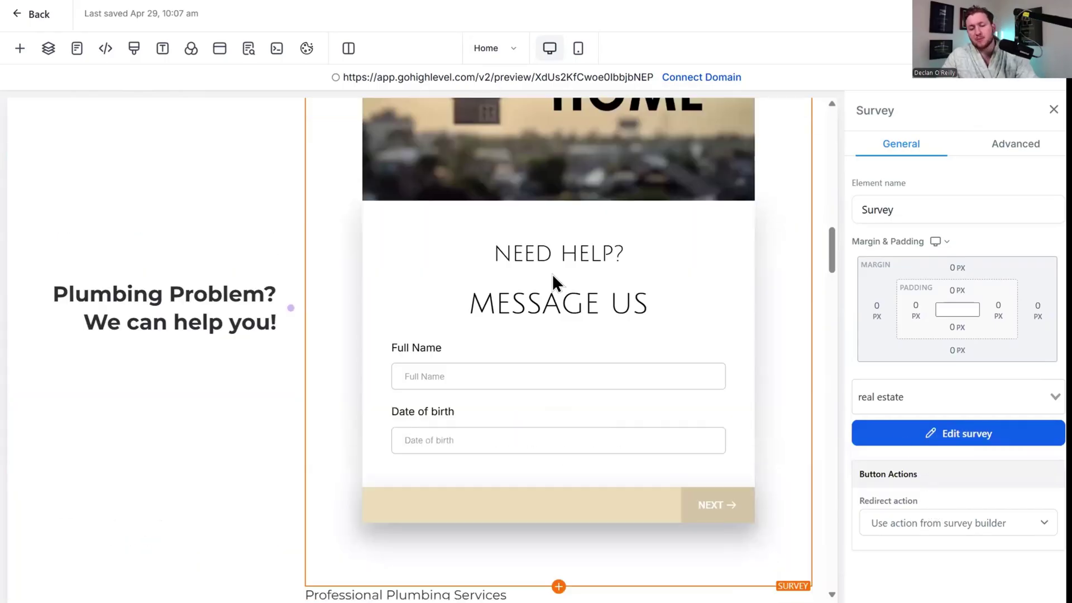
{"action": "scroll", "coordinate": [603, 335], "scroll_direction": "down", "scroll_amount": 7}
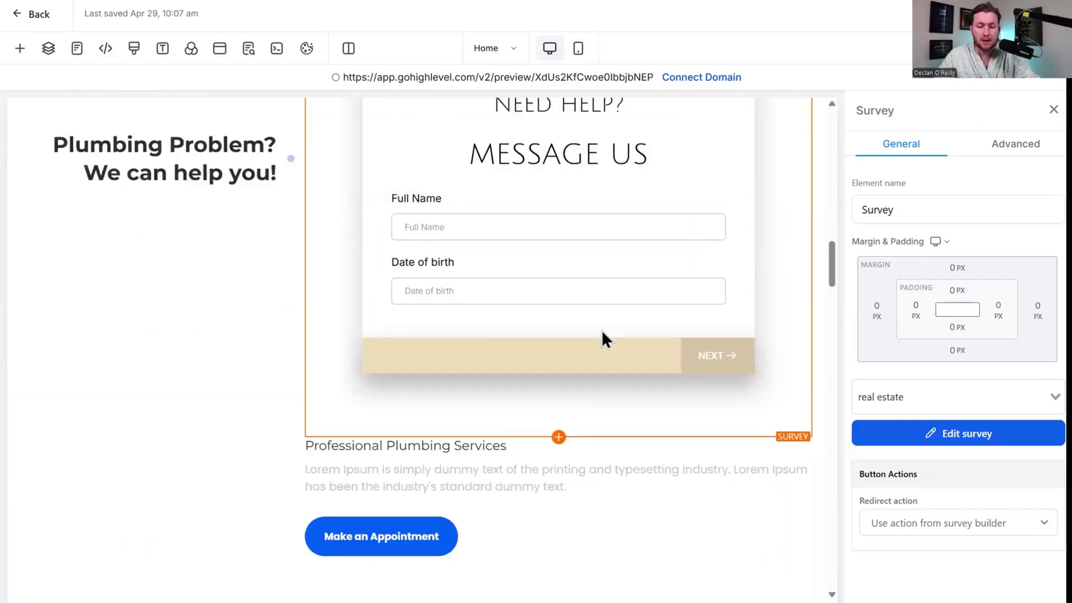
{"action": "scroll", "coordinate": [622, 311], "scroll_direction": "up", "scroll_amount": 9}
{"action": "scroll", "coordinate": [614, 290], "scroll_direction": "up", "scroll_amount": 10}
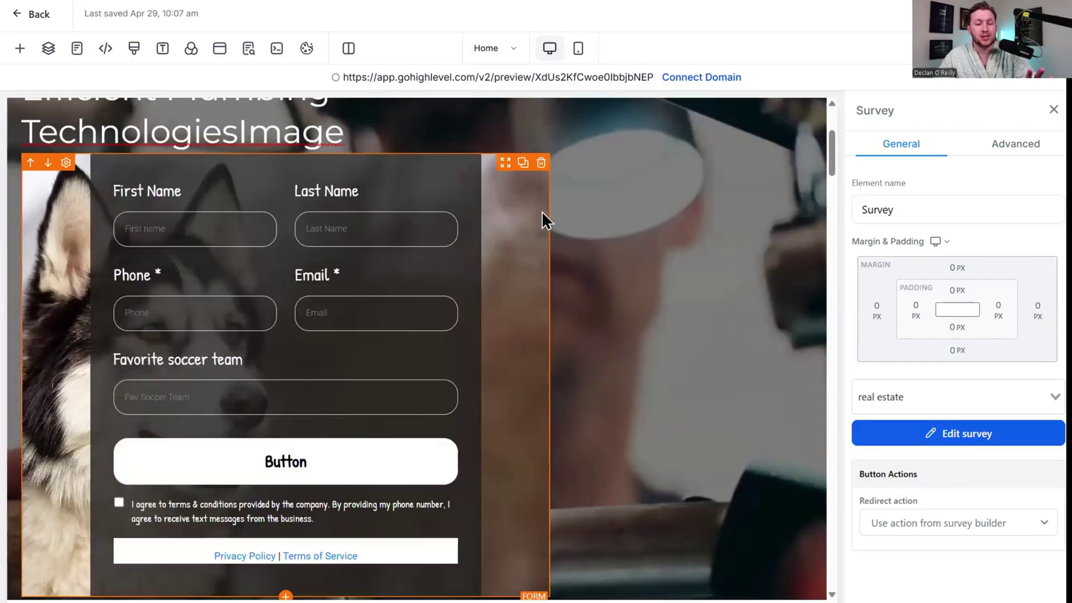
{"action": "scroll", "coordinate": [504, 198], "scroll_direction": "up", "scroll_amount": 3}
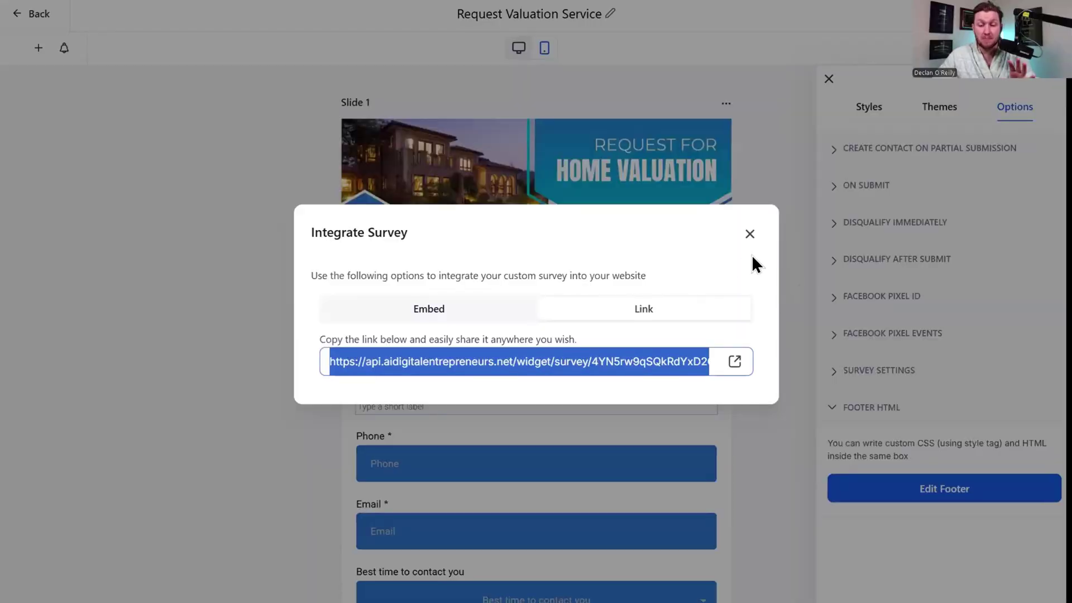
Select the full iframe embed code on the Integrate Survey Embed tab.
{"action": "left_click", "coordinate": [475, 310]}
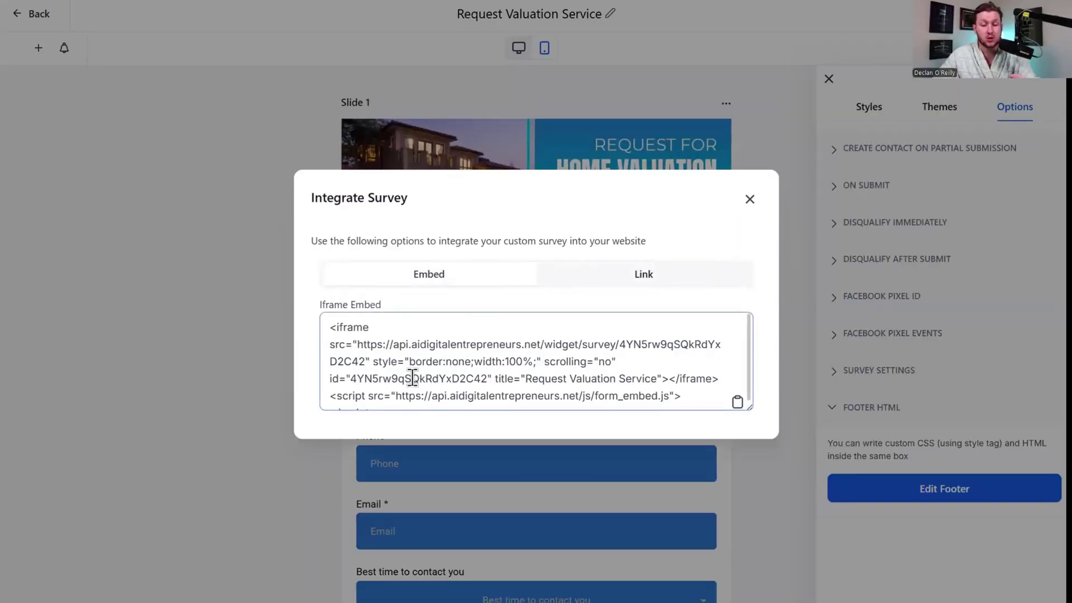
{"action": "scroll", "coordinate": [420, 380], "scroll_direction": "down", "scroll_amount": 1}
{"action": "left_click_drag", "start_coordinate": [415, 398], "coordinate": [287, 301]}
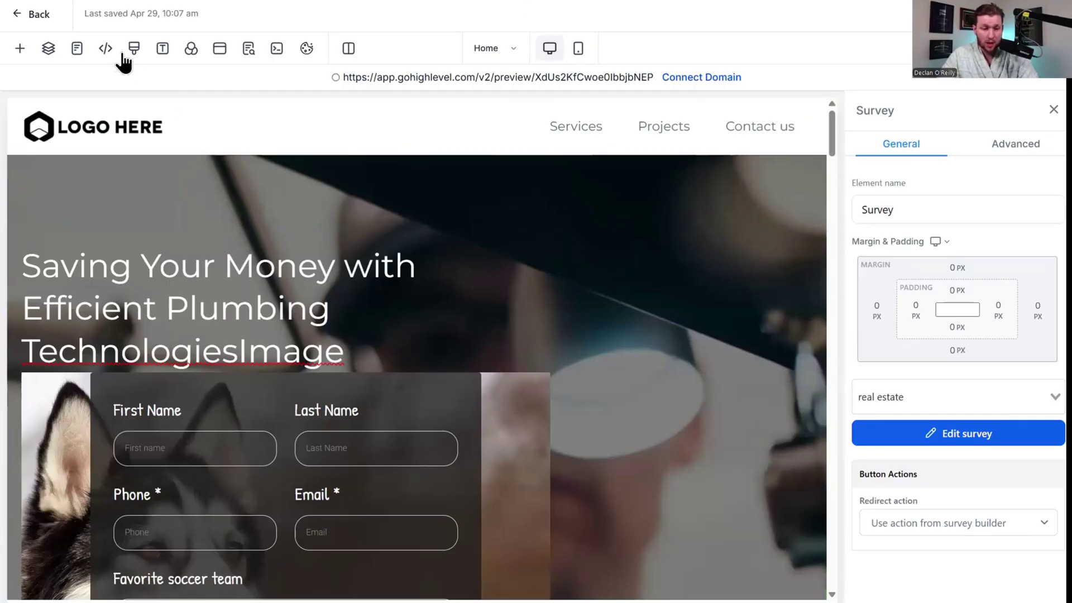
Search elements for 'code' and place a Code block below the hero heading.
{"action": "left_click", "coordinate": [21, 49]}
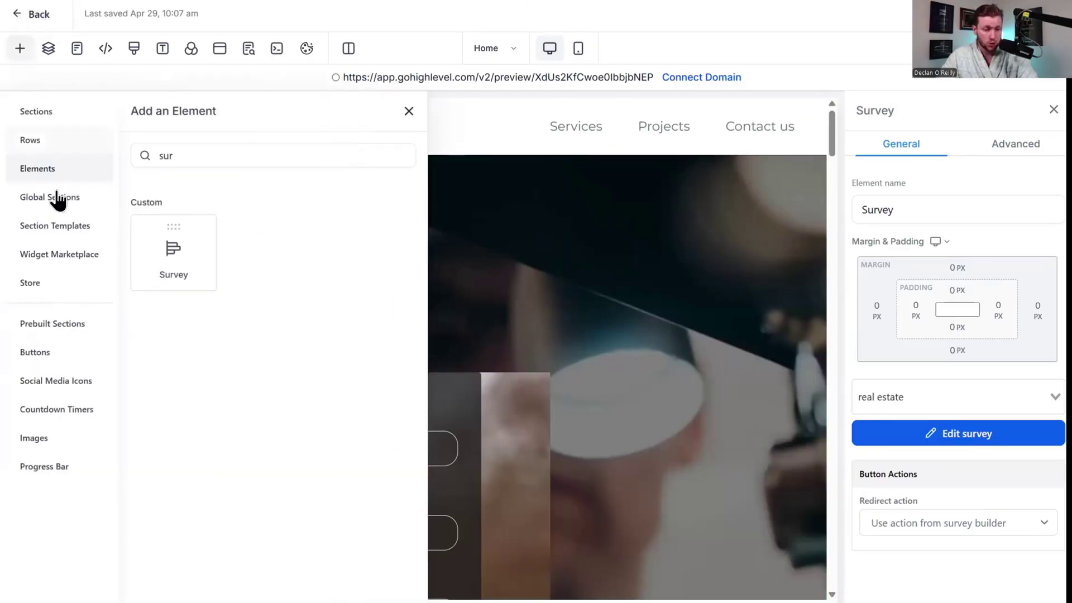
{"action": "left_click", "coordinate": [220, 55]}
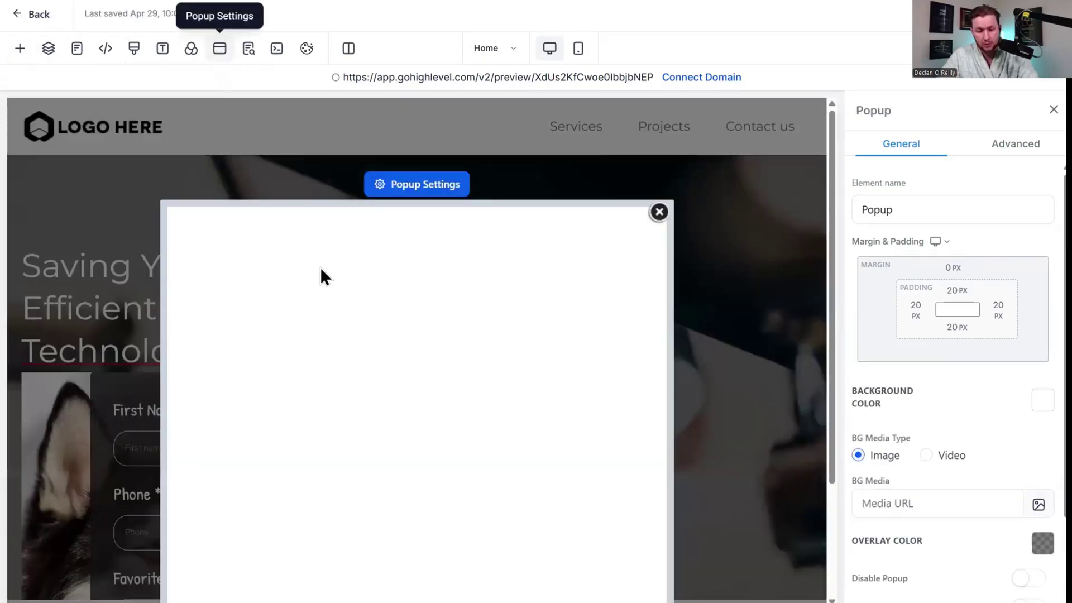
{"action": "left_click", "coordinate": [20, 49]}
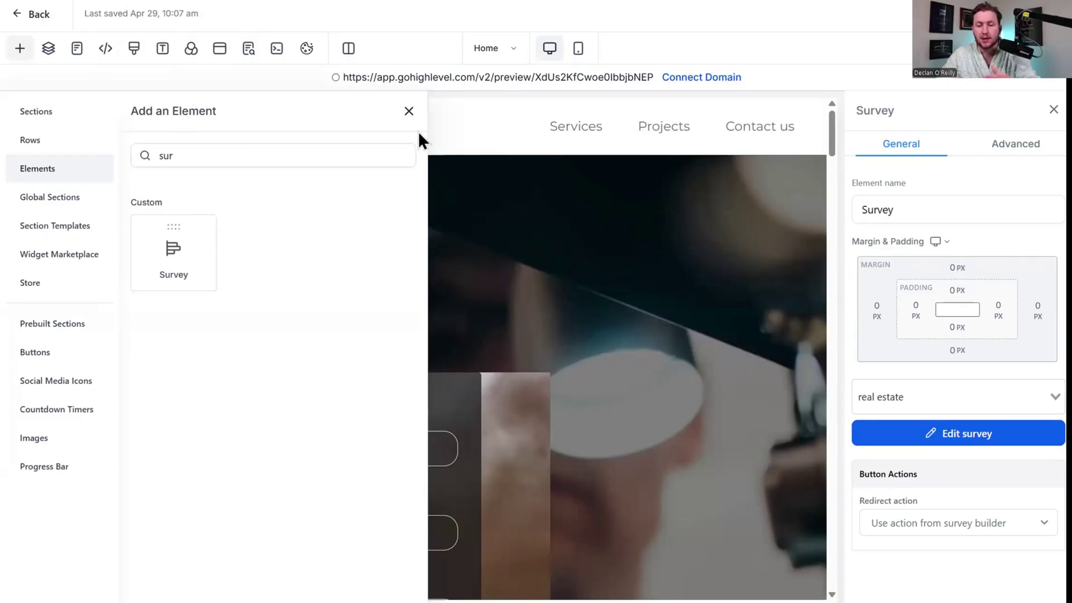
{"action": "left_click", "coordinate": [410, 112]}
{"action": "left_click", "coordinate": [20, 49]}
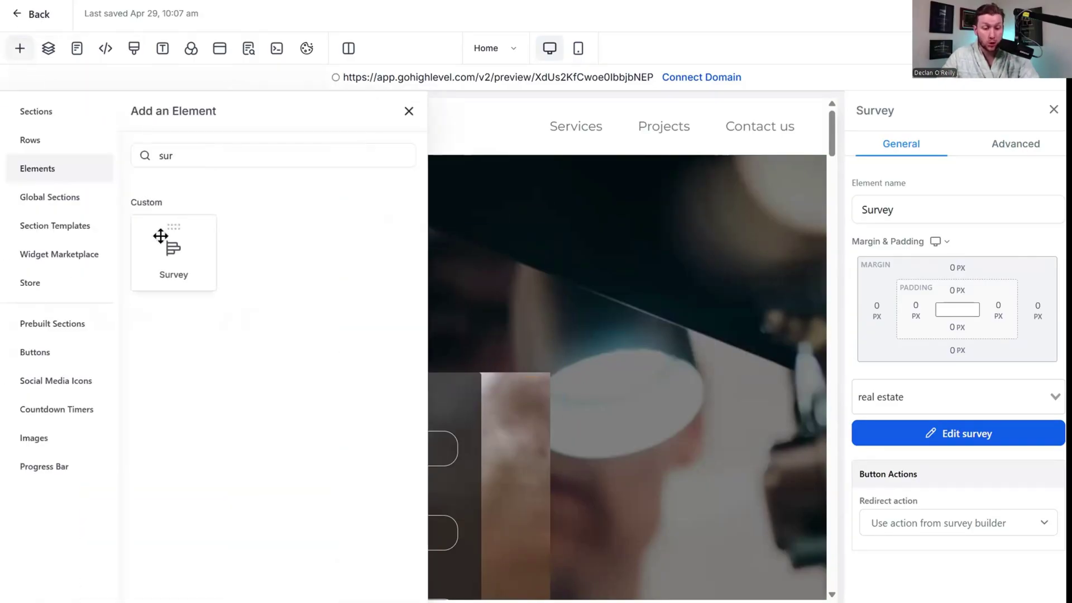
{"action": "double_click", "coordinate": [192, 149]}
{"action": "type", "text": "code"}
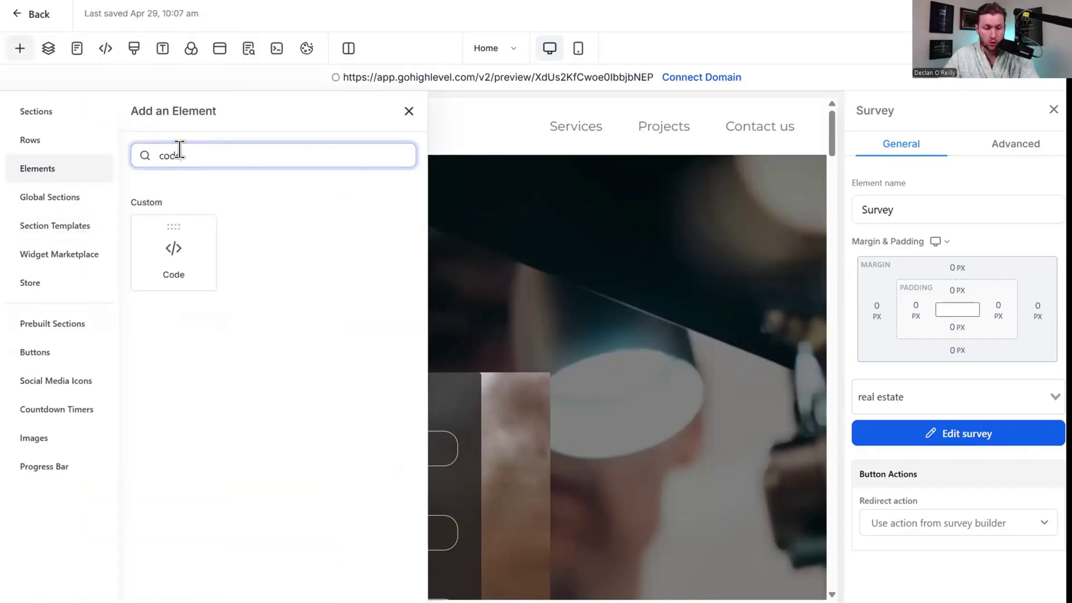
{"action": "left_click_drag", "start_coordinate": [208, 272], "coordinate": [308, 396]}
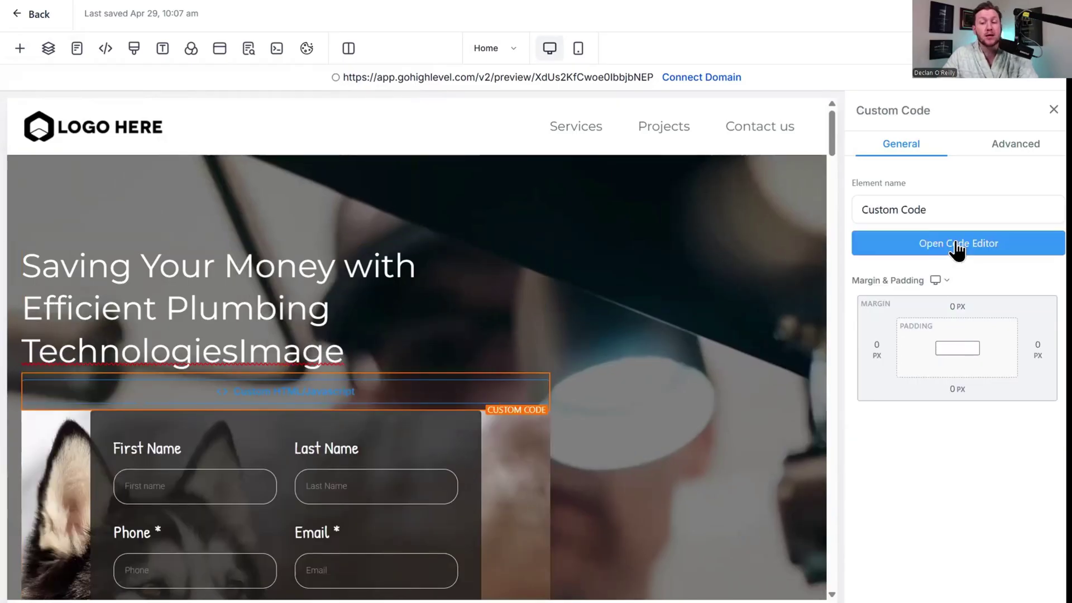
Paste the survey's iframe embed code into the code editor and save it.
{"action": "left_click", "coordinate": [957, 245]}
{"action": "type", "text": "<iframe src=\"https://api.aidigitalentrepreneurs.net/widget/survey/4YN5rw9qSQkRdYxD2C42\" style=\"border:none;width:100%;\" scrolling=\"no\" id=\"4YN5rw9qSQkRdYxD2C42\" title=\"Request Valuation Service\"></iframe> <script src=\"https://api.aidigitalentrepreneurs.net/js/form_embed.js\"></script>"}
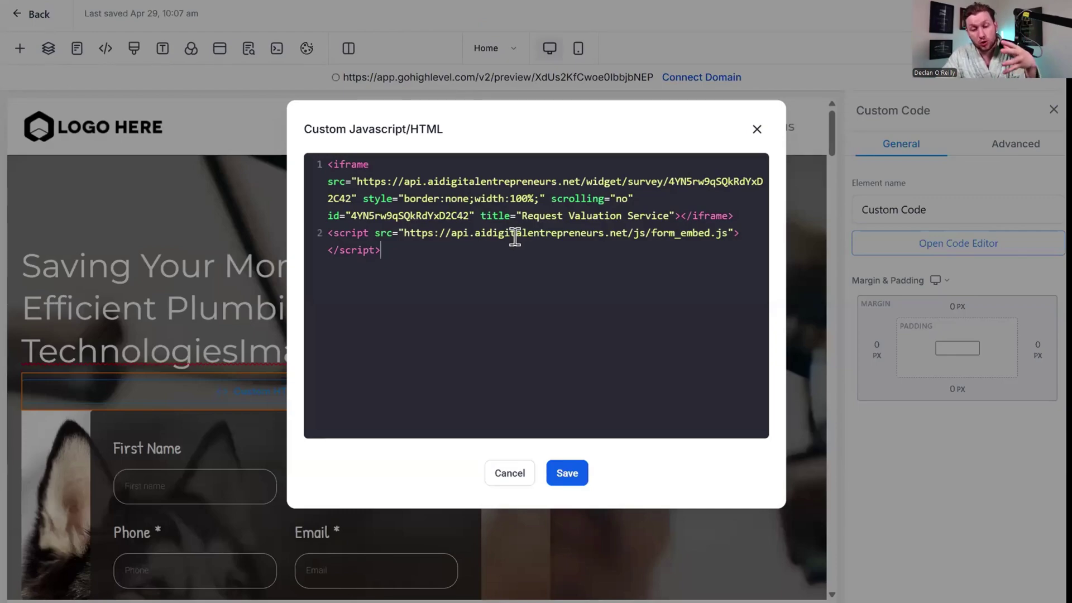
{"action": "left_click", "coordinate": [571, 474]}
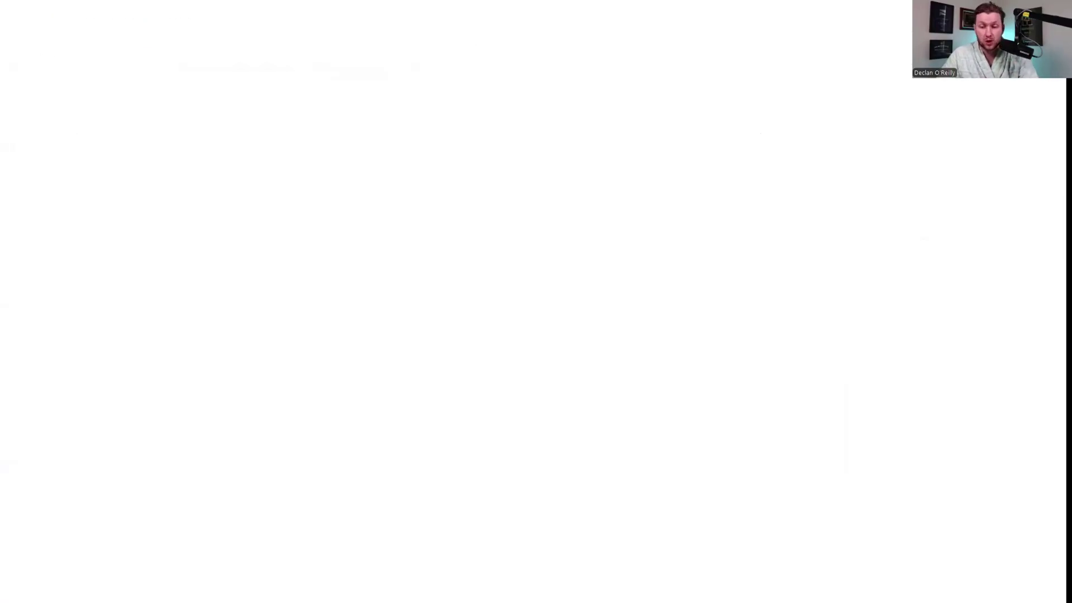
Check the embedded Home Valuation survey on the preview, then close Integrate Survey.
{"action": "scroll", "coordinate": [585, 179], "scroll_direction": "up", "scroll_amount": 10}
{"action": "scroll", "coordinate": [475, 279], "scroll_direction": "down", "scroll_amount": 5}
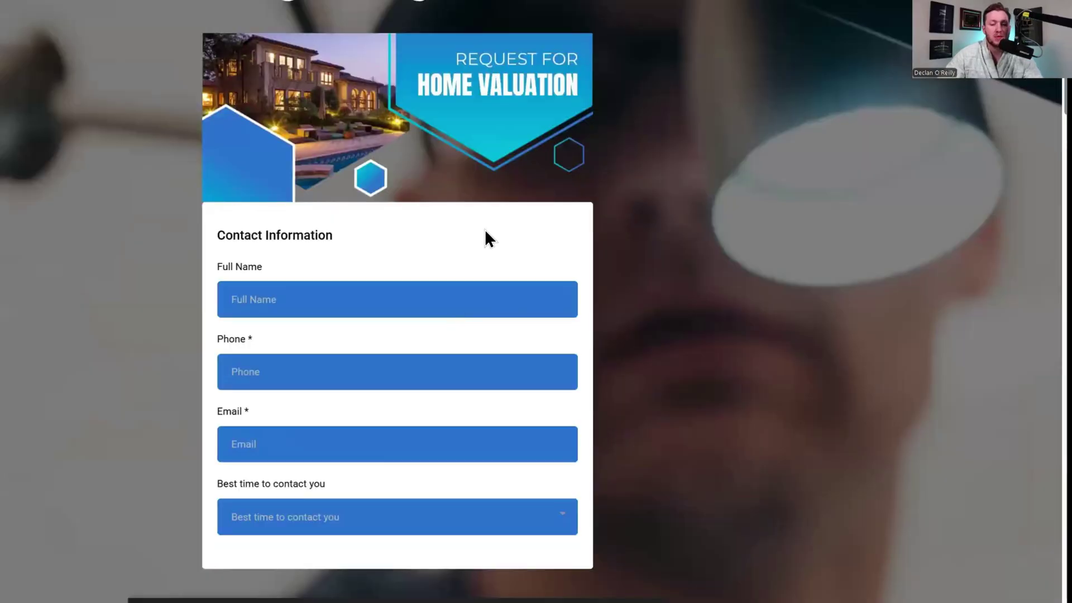
{"action": "scroll", "coordinate": [534, 276], "scroll_direction": "down", "scroll_amount": 2}
{"action": "scroll", "coordinate": [531, 282], "scroll_direction": "up", "scroll_amount": 3}
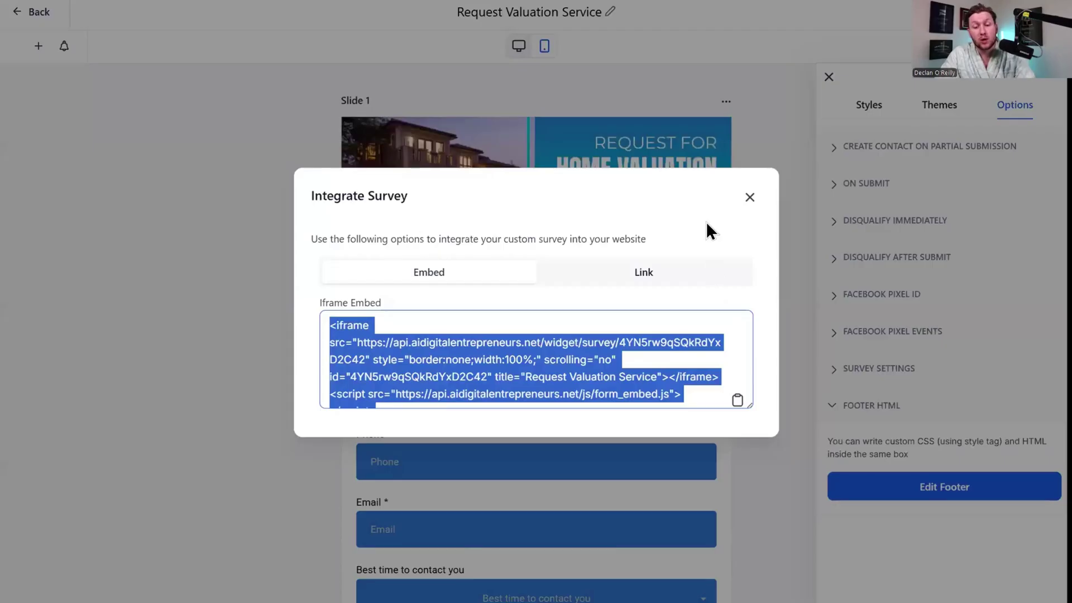
{"action": "left_click", "coordinate": [750, 198]}
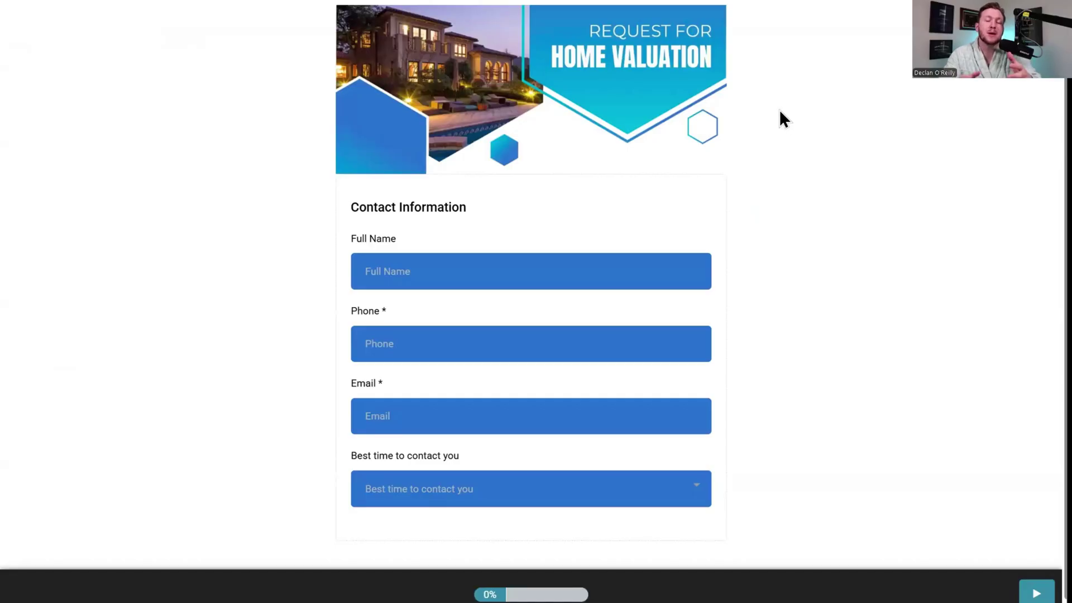
Fill in a full name, corrected phone number, email and Afternoon: Noon to 4pm contact time.
{"action": "left_click", "coordinate": [557, 277]}
{"action": "type", "text": "Declan"}
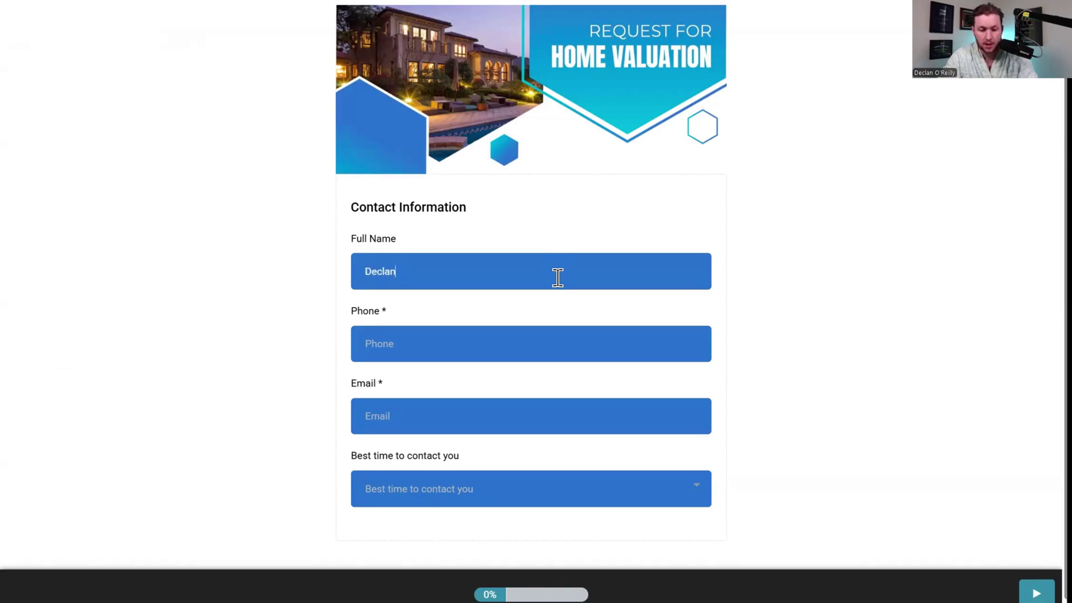
{"action": "left_click", "coordinate": [546, 342]}
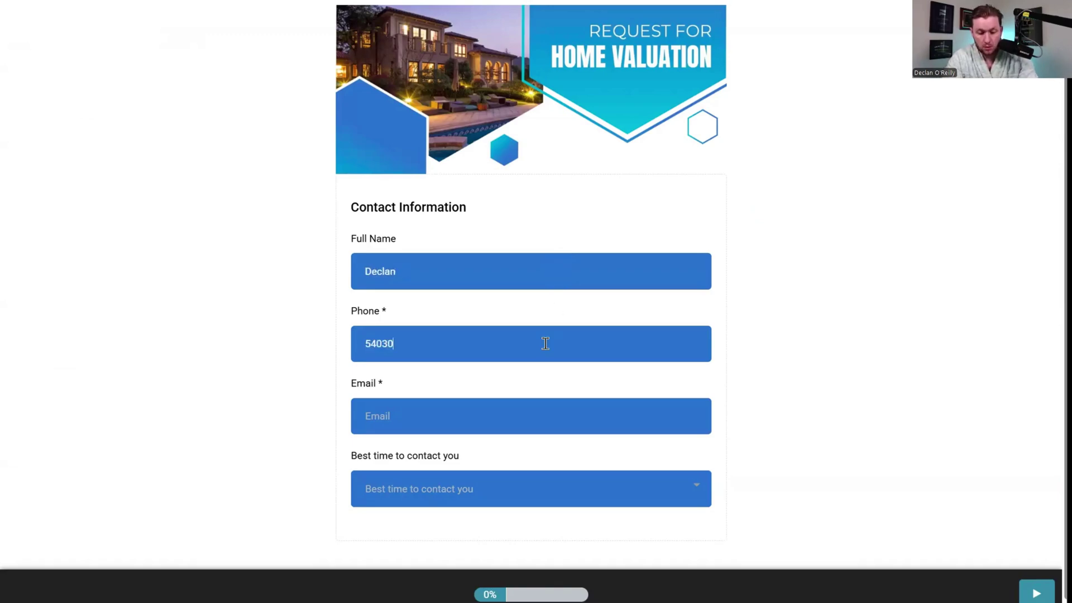
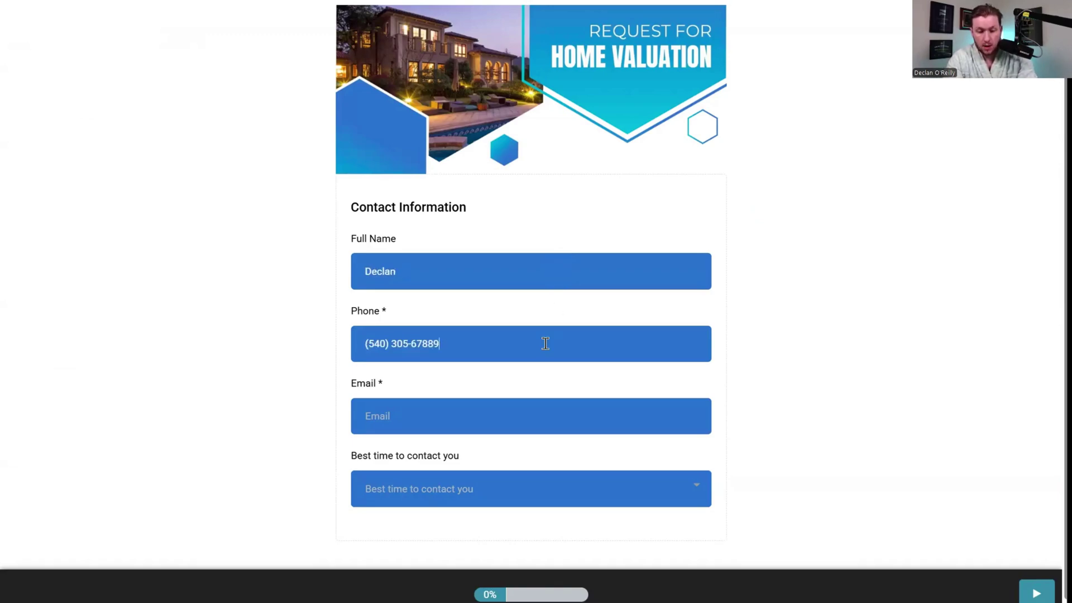
{"action": "left_click", "coordinate": [463, 415]}
{"action": "left_click", "coordinate": [435, 347]}
{"action": "key", "text": "BackSpace"}
{"action": "left_click", "coordinate": [422, 416]}
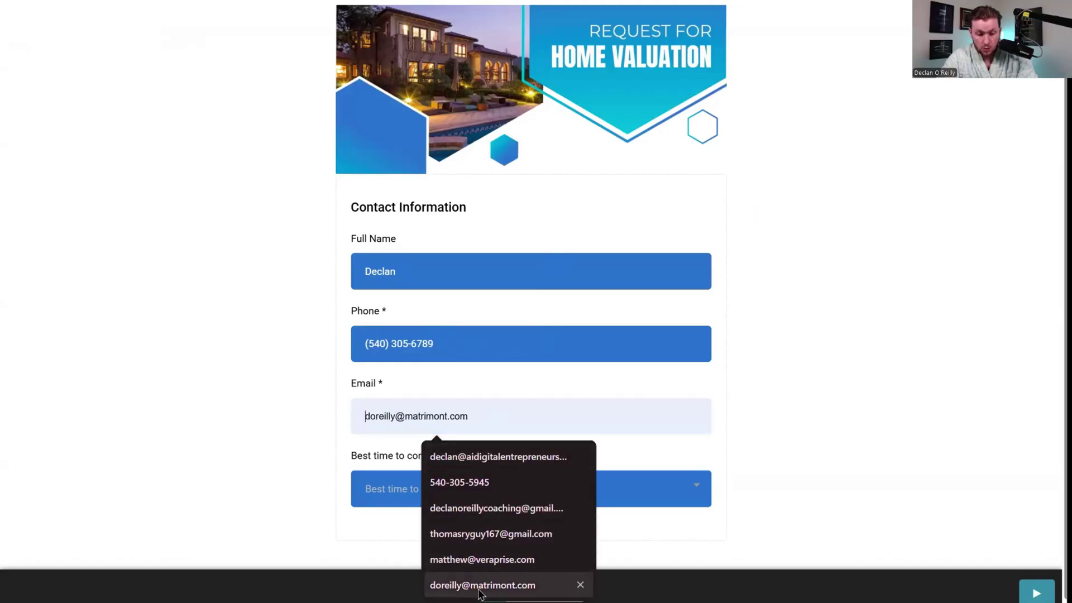
{"action": "left_click", "coordinate": [480, 585]}
{"action": "left_click", "coordinate": [443, 488]}
{"action": "left_click", "coordinate": [478, 429]}
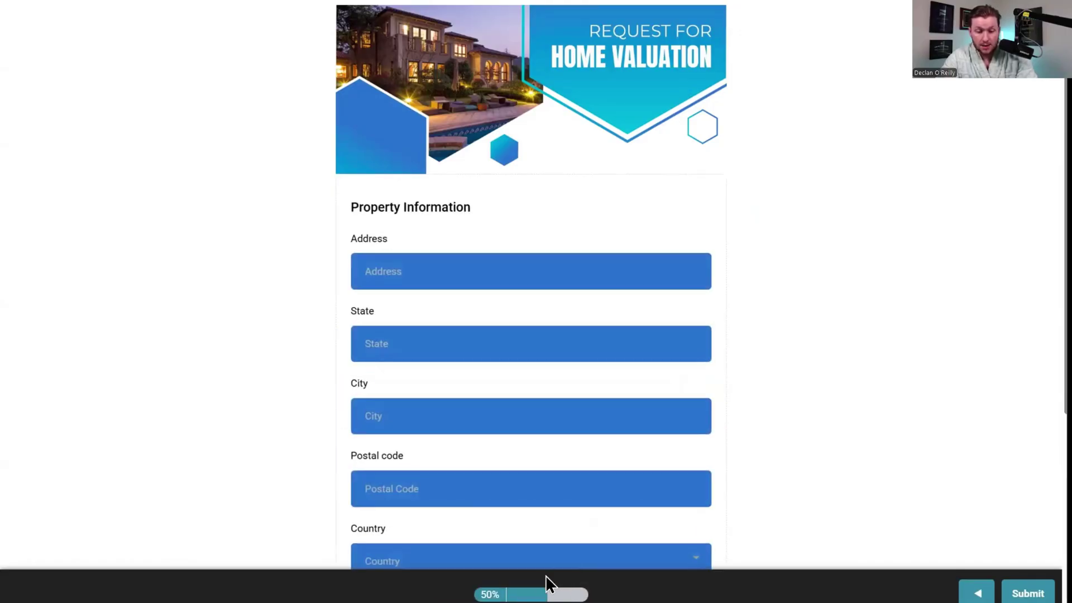
Fill in the property's street address, state, city and postal code.
{"action": "left_click", "coordinate": [575, 260]}
{"action": "left_click", "coordinate": [493, 310]}
{"action": "left_click", "coordinate": [507, 339]}
{"action": "left_click", "coordinate": [491, 366]}
{"action": "left_click", "coordinate": [472, 417]}
{"action": "left_click", "coordinate": [474, 456]}
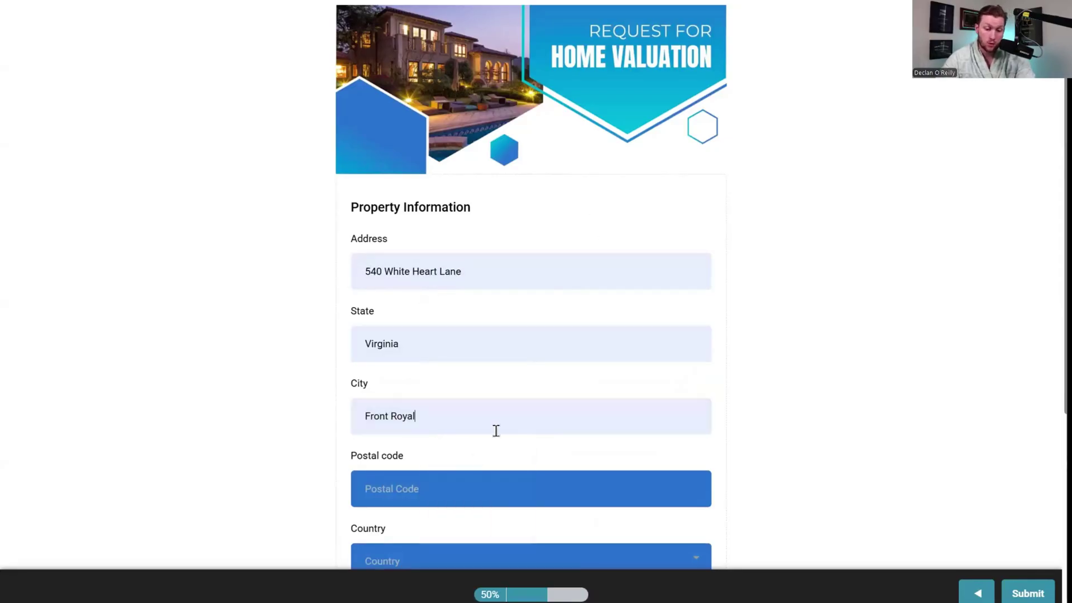
{"action": "scroll", "coordinate": [497, 430], "scroll_direction": "down", "scroll_amount": 3}
{"action": "left_click", "coordinate": [530, 316]}
{"action": "type", "text": "22560"}
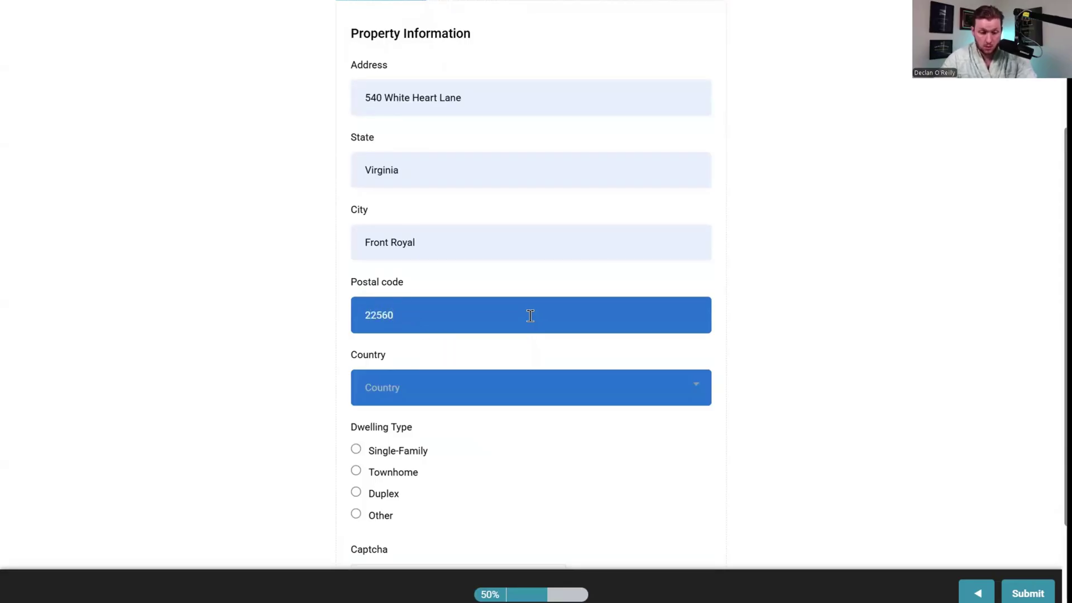
Set the country to United States and the dwelling type to Single-Family.
{"action": "left_click", "coordinate": [522, 385]}
{"action": "scroll", "coordinate": [494, 296], "scroll_direction": "down", "scroll_amount": 20}
{"action": "scroll", "coordinate": [495, 298], "scroll_direction": "down", "scroll_amount": 20}
{"action": "scroll", "coordinate": [495, 298], "scroll_direction": "down", "scroll_amount": 15}
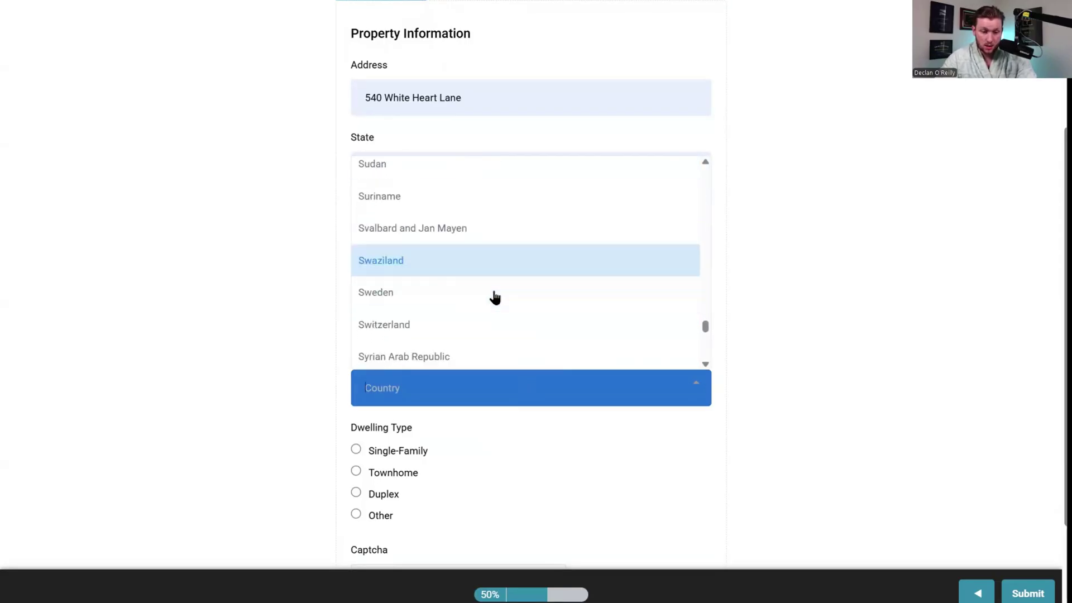
{"action": "left_click", "coordinate": [461, 200]}
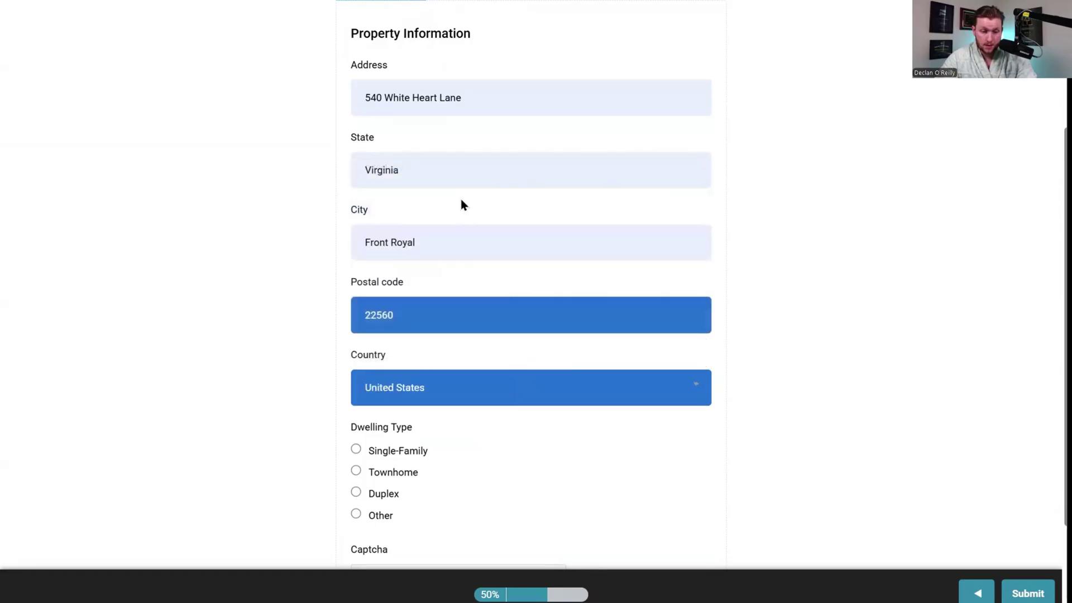
{"action": "left_click", "coordinate": [401, 452]}
Complete the reCAPTCHA, submit the survey and decline the browser's save-address prompt.
{"action": "scroll", "coordinate": [401, 451], "scroll_direction": "down", "scroll_amount": 2}
{"action": "left_click", "coordinate": [374, 477]}
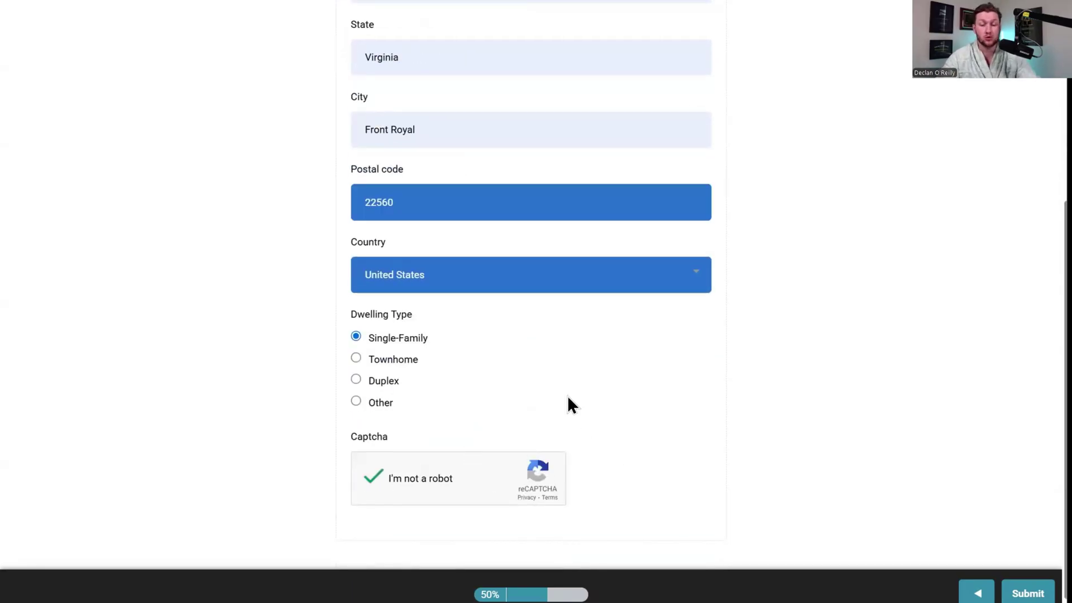
{"action": "scroll", "coordinate": [404, 292], "scroll_direction": "up", "scroll_amount": 3}
{"action": "scroll", "coordinate": [550, 390], "scroll_direction": "down", "scroll_amount": 1}
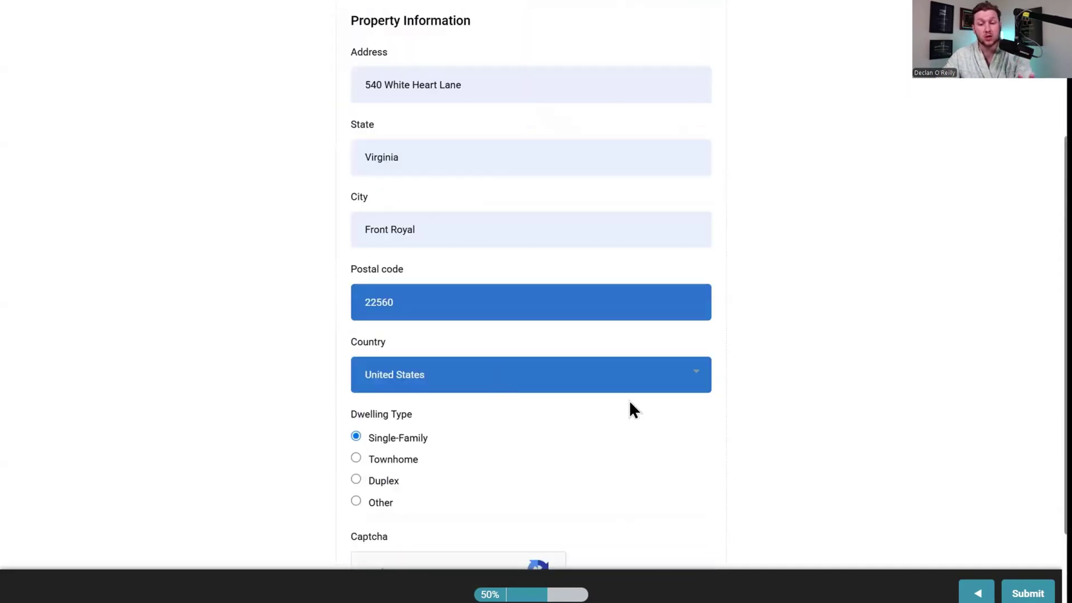
{"action": "left_click", "coordinate": [1028, 592]}
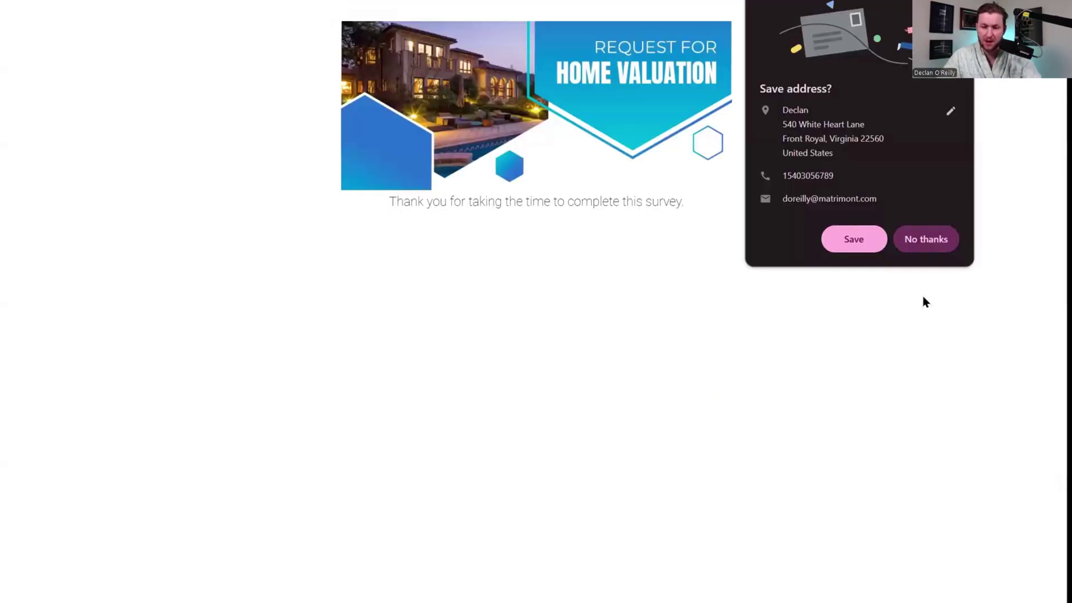
{"action": "left_click", "coordinate": [924, 239]}
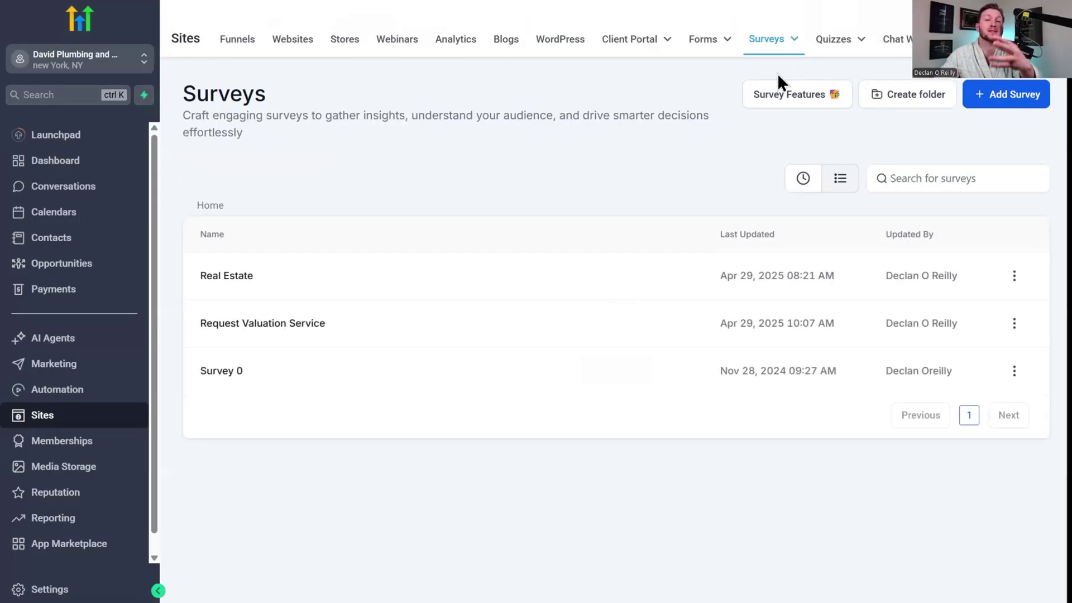
Open Surveys > Submissions and scroll across the single submission's columns.
{"action": "mouse_move", "coordinate": [776, 58]}
{"action": "left_click", "coordinate": [777, 121]}
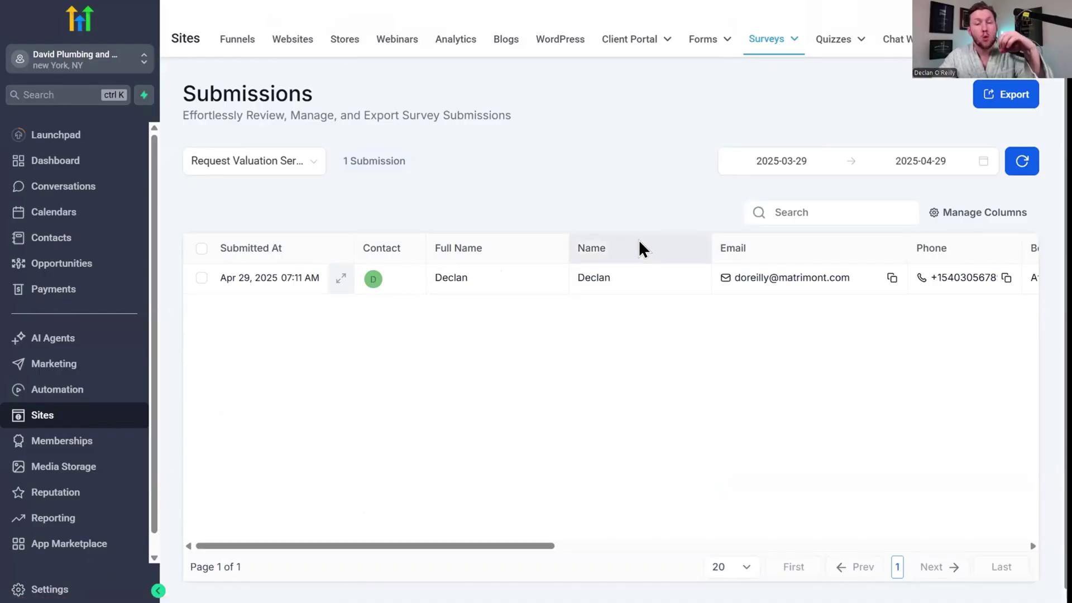
{"action": "mouse_move", "coordinate": [771, 40]}
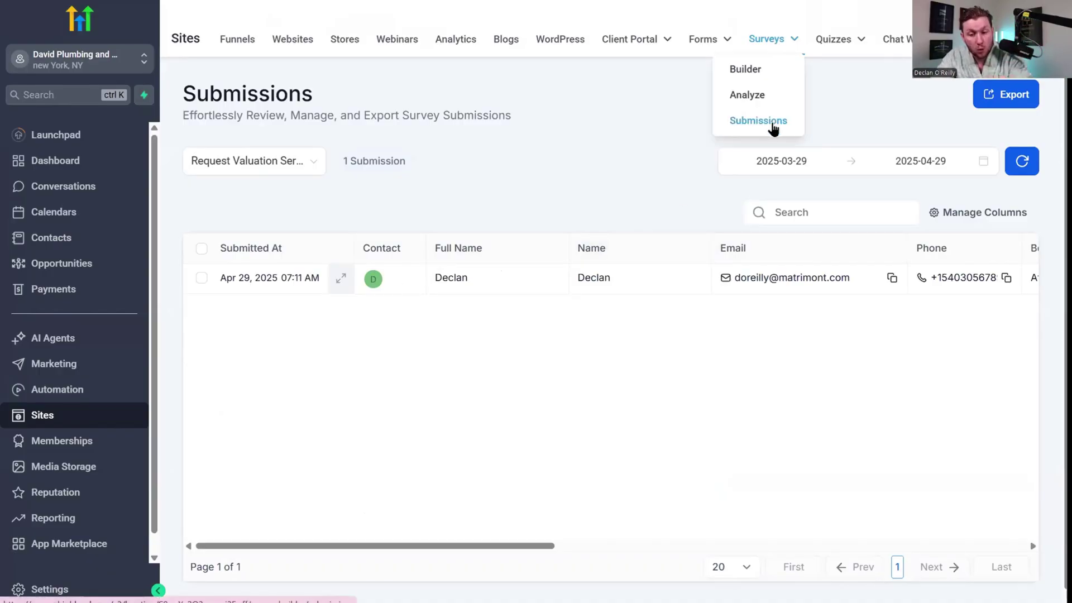
{"action": "left_click_drag", "start_coordinate": [511, 546], "coordinate": [374, 546]}
Open Surveys > Analyze to see 2 views, 1 response and 50% completion.
{"action": "mouse_move", "coordinate": [771, 39]}
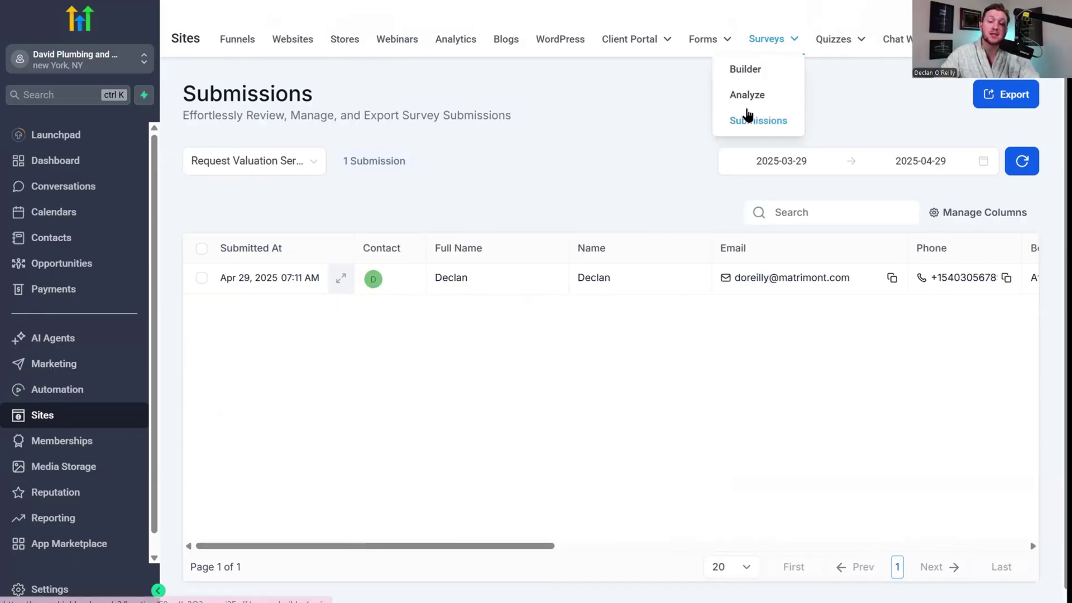
{"action": "left_click", "coordinate": [747, 99]}
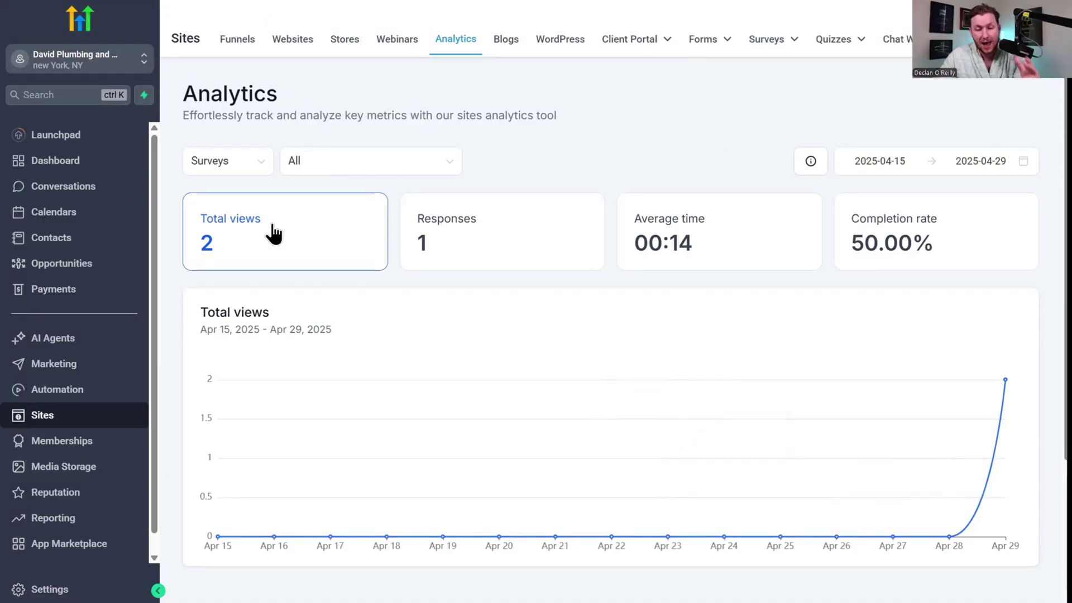
{"action": "scroll", "coordinate": [771, 287], "scroll_direction": "down", "scroll_amount": 3}
{"action": "scroll", "coordinate": [721, 346], "scroll_direction": "up", "scroll_amount": 3}
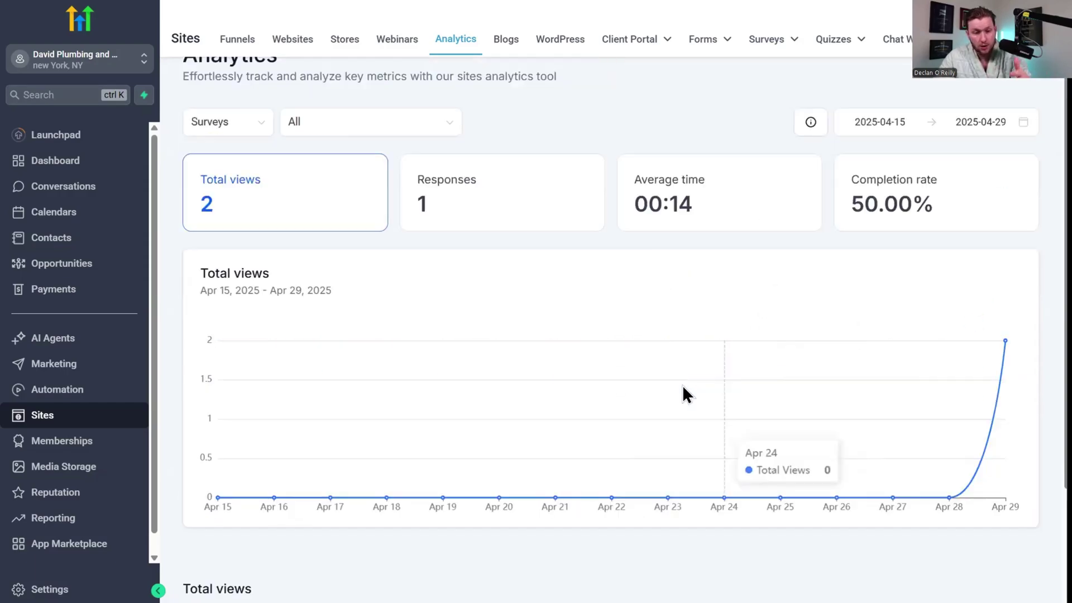
{"action": "scroll", "coordinate": [693, 408], "scroll_direction": "down", "scroll_amount": 3}
{"action": "scroll", "coordinate": [611, 280], "scroll_direction": "up", "scroll_amount": 3}
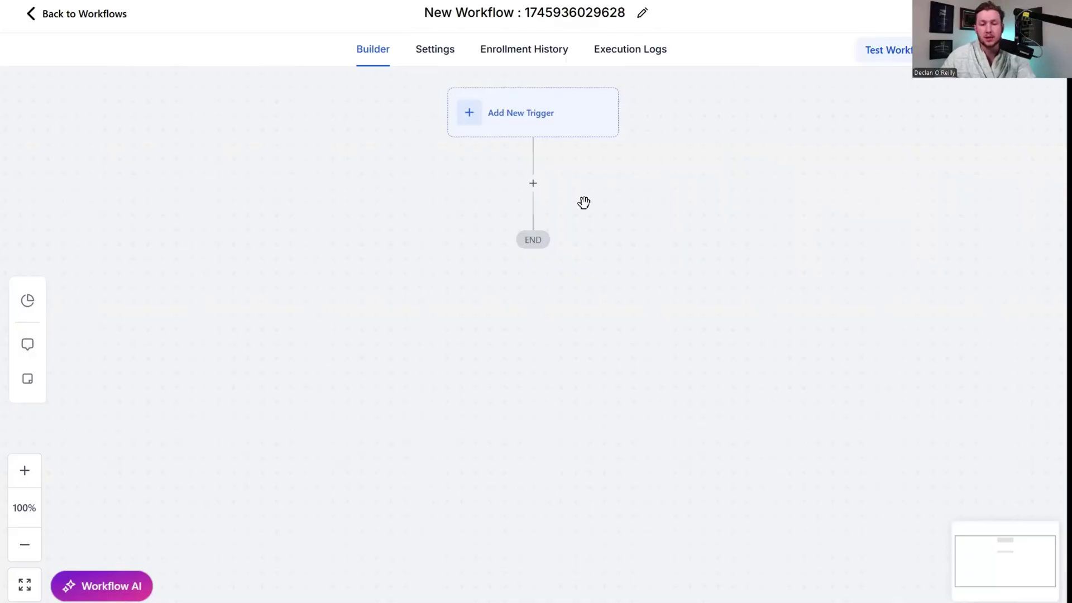
Add a Survey Submitted trigger filtered by 'Survey is' the chosen survey, adding no actions.
{"action": "left_click", "coordinate": [511, 112]}
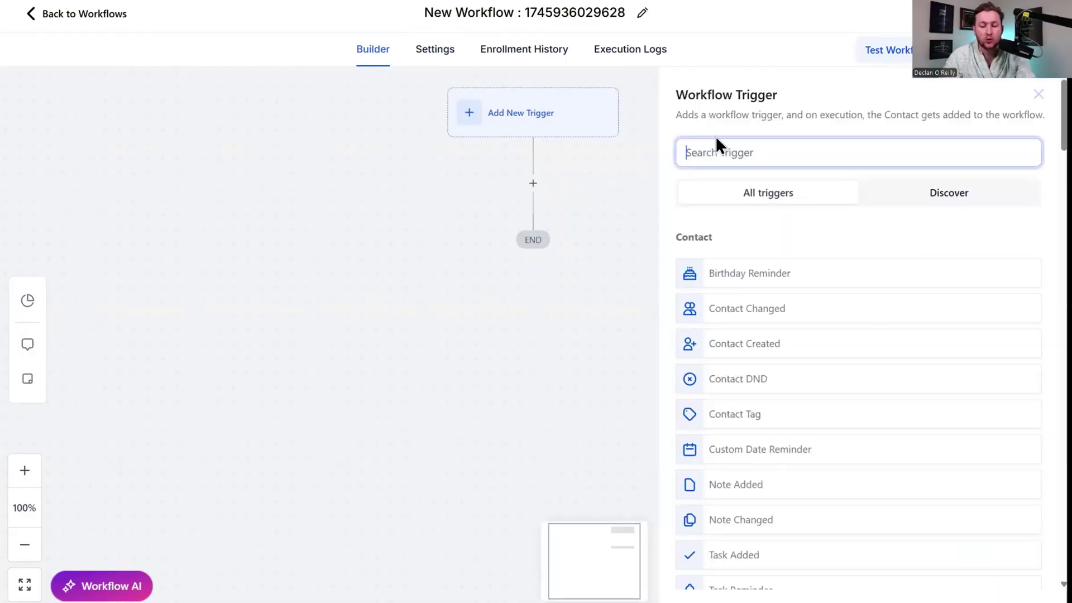
{"action": "type", "text": "sur"}
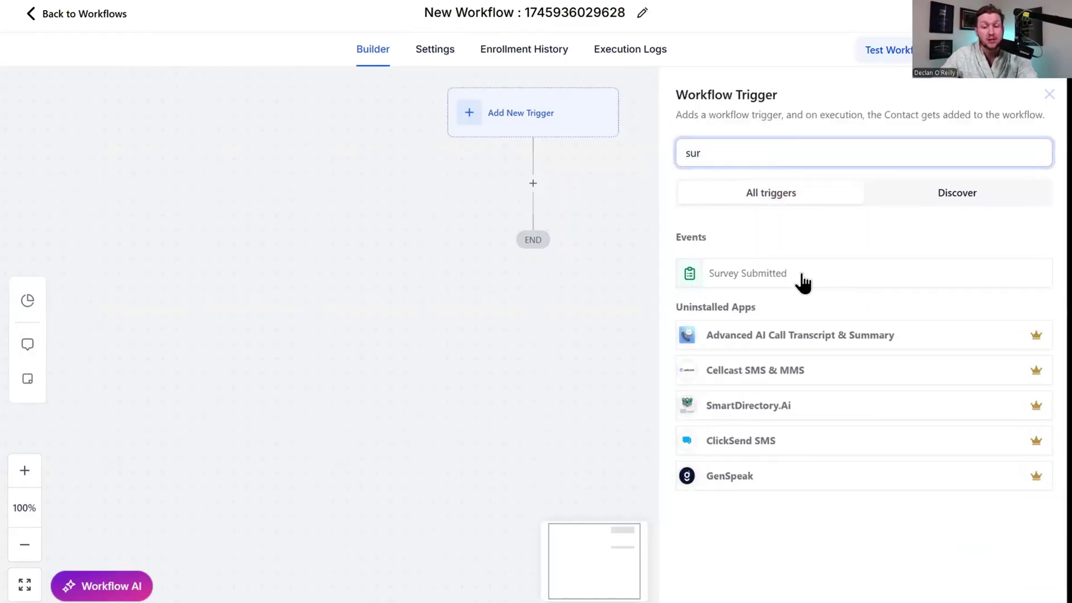
{"action": "left_click", "coordinate": [802, 273]}
{"action": "left_click", "coordinate": [473, 302]}
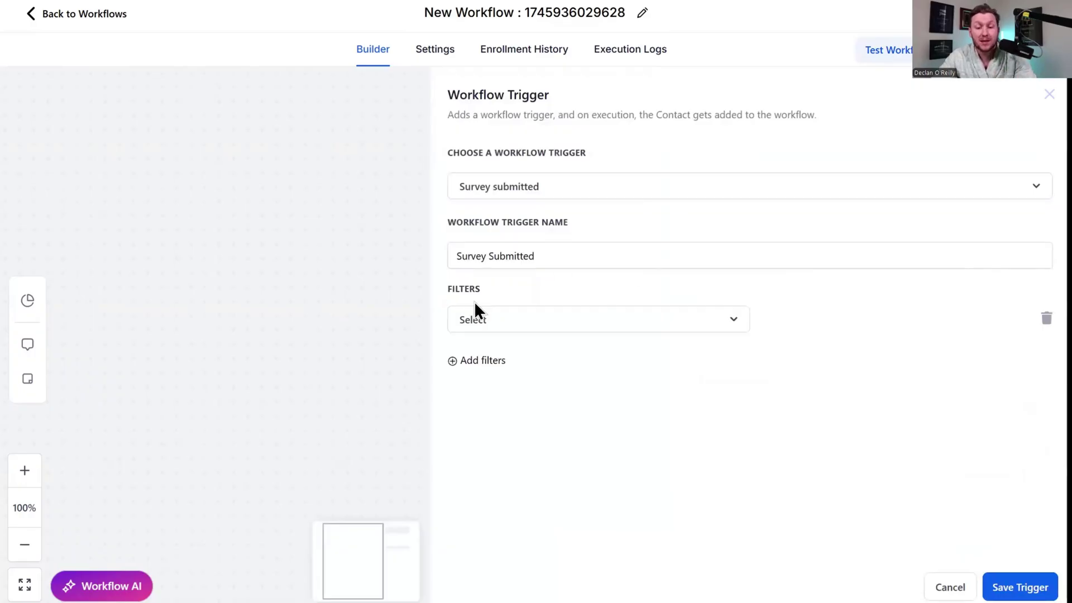
{"action": "left_click", "coordinate": [486, 320]}
{"action": "left_click", "coordinate": [486, 444]}
{"action": "left_click", "coordinate": [847, 335]}
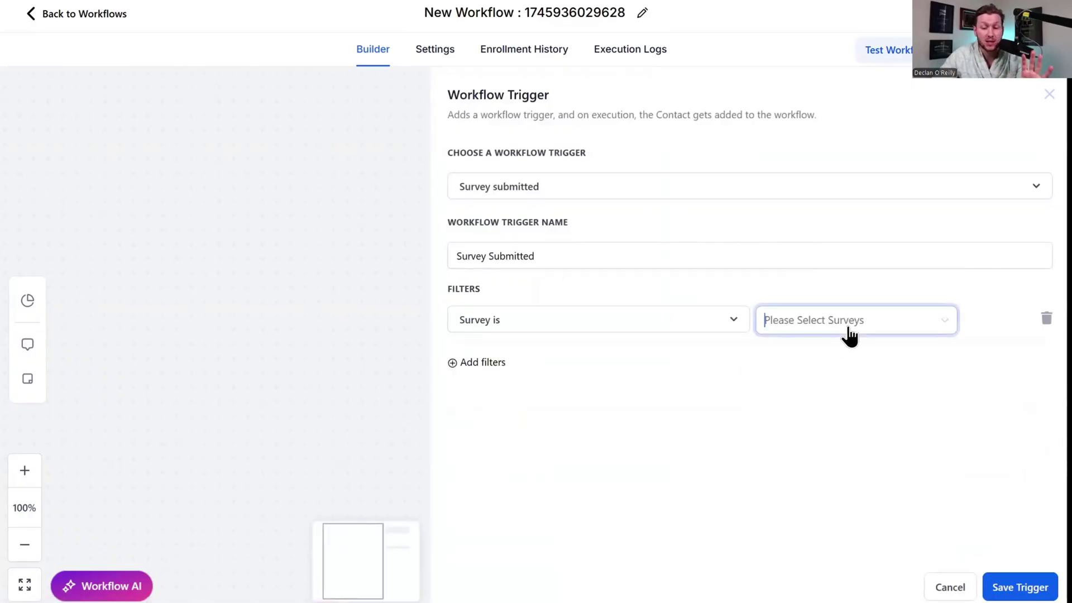
{"action": "left_click", "coordinate": [774, 402]}
{"action": "left_click", "coordinate": [1010, 581]}
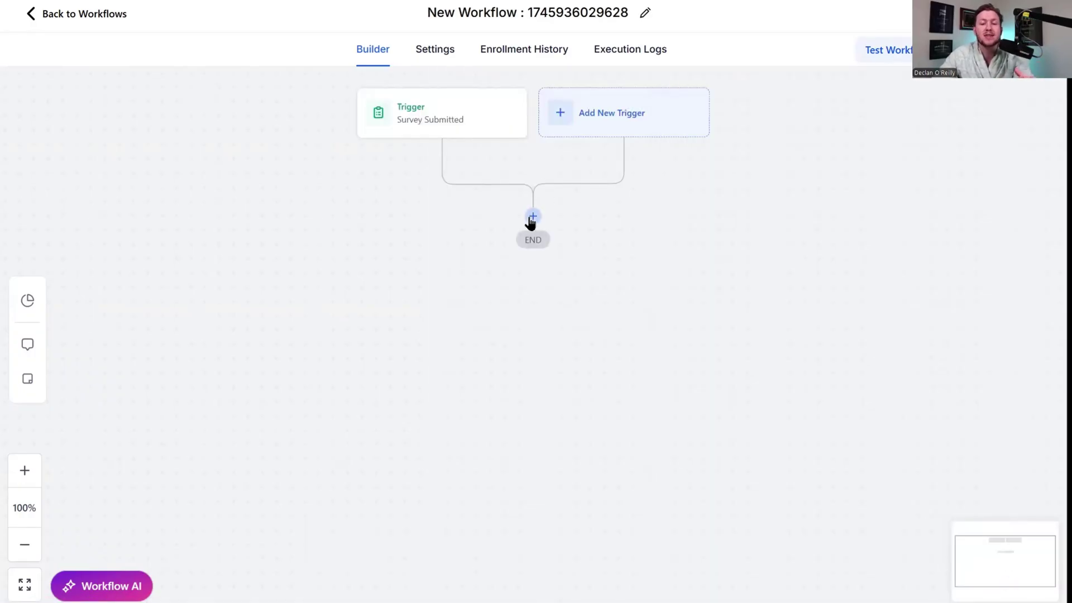
{"action": "left_click", "coordinate": [532, 217]}
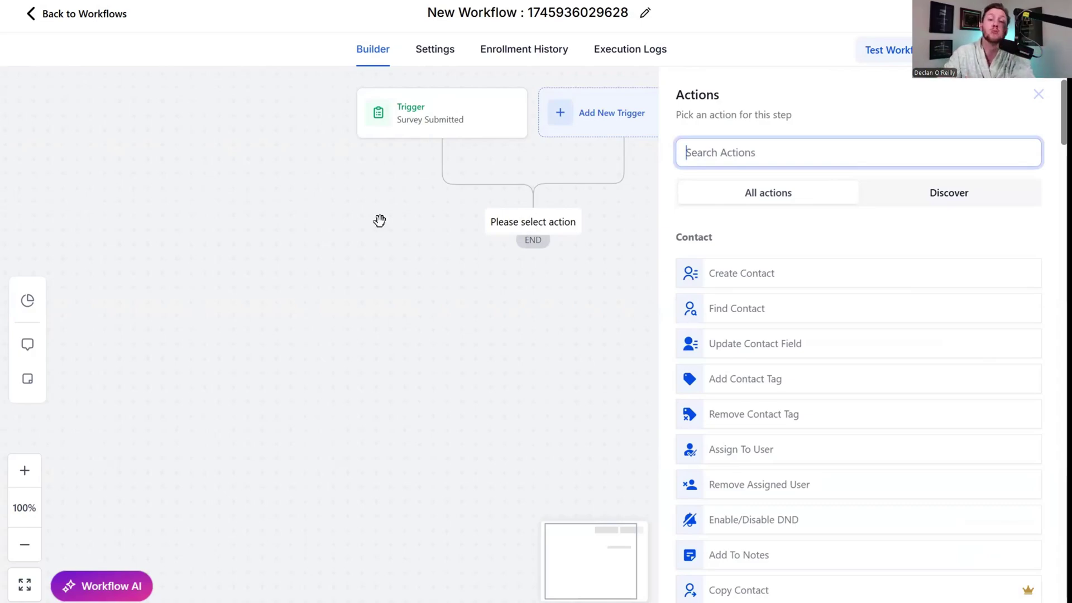
{"action": "left_click", "coordinate": [1038, 93]}
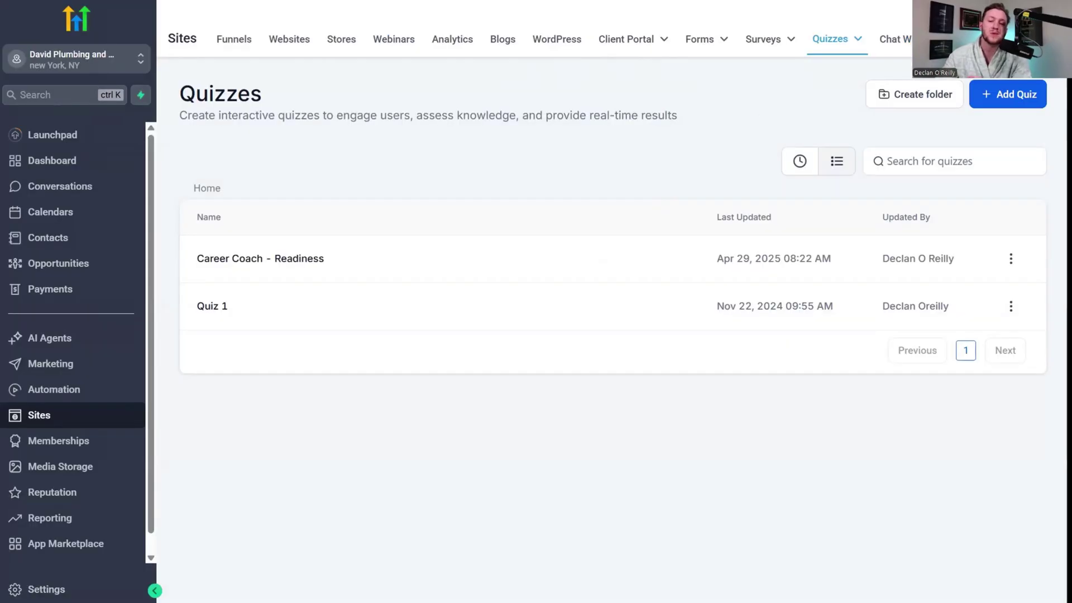
Bring up the Quizzes menu in the Sites top bar to reach the quiz builder.
{"action": "mouse_move", "coordinate": [836, 53]}
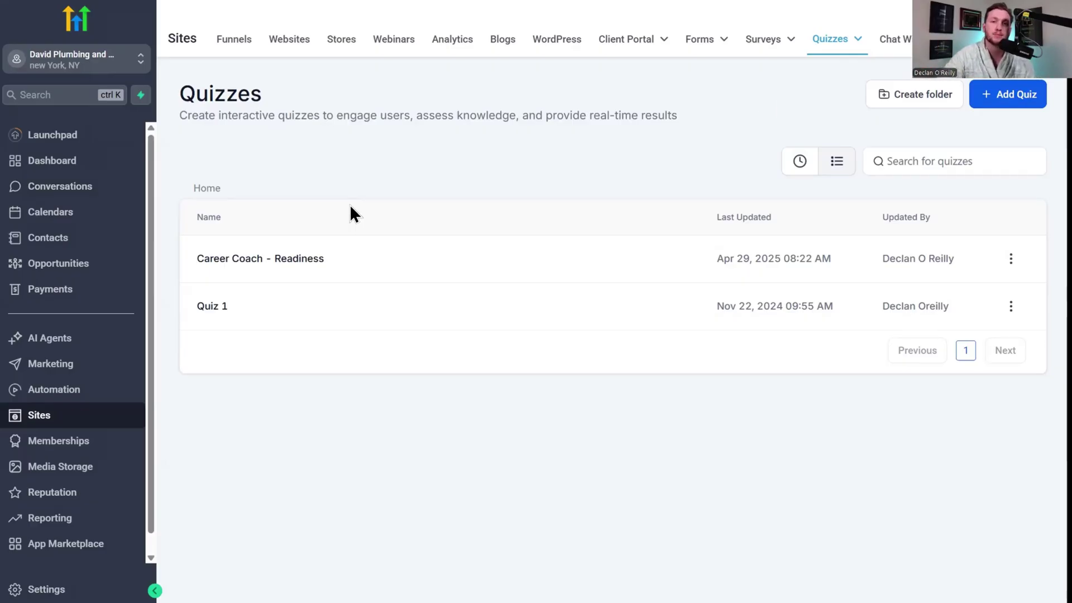
Create a blank Quiz 2 from scratch and browse the Quiz Element panel.
{"action": "left_click", "coordinate": [1005, 95]}
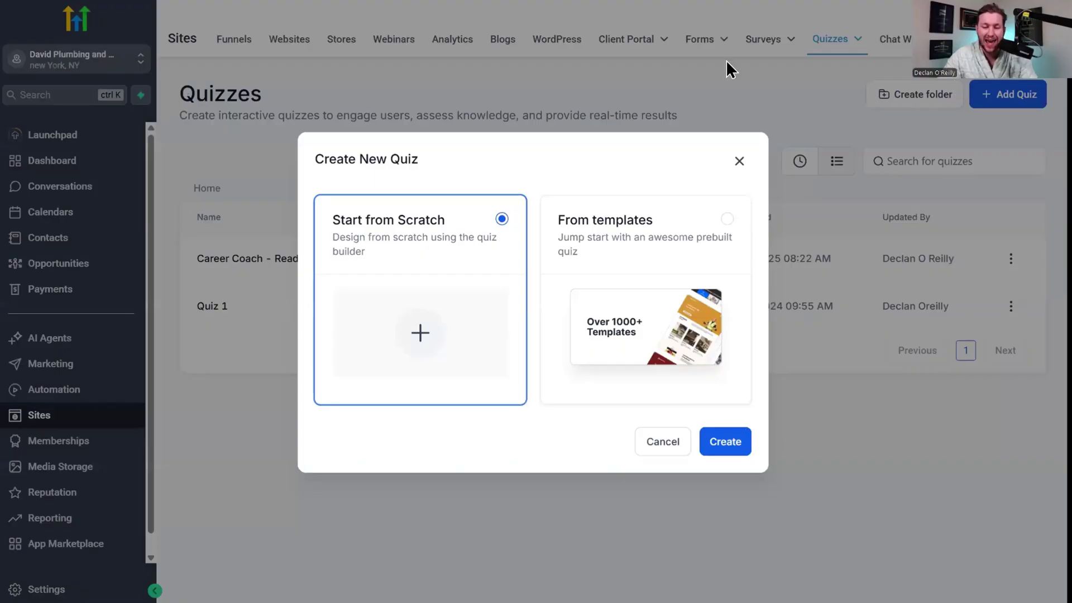
{"action": "left_click", "coordinate": [719, 440]}
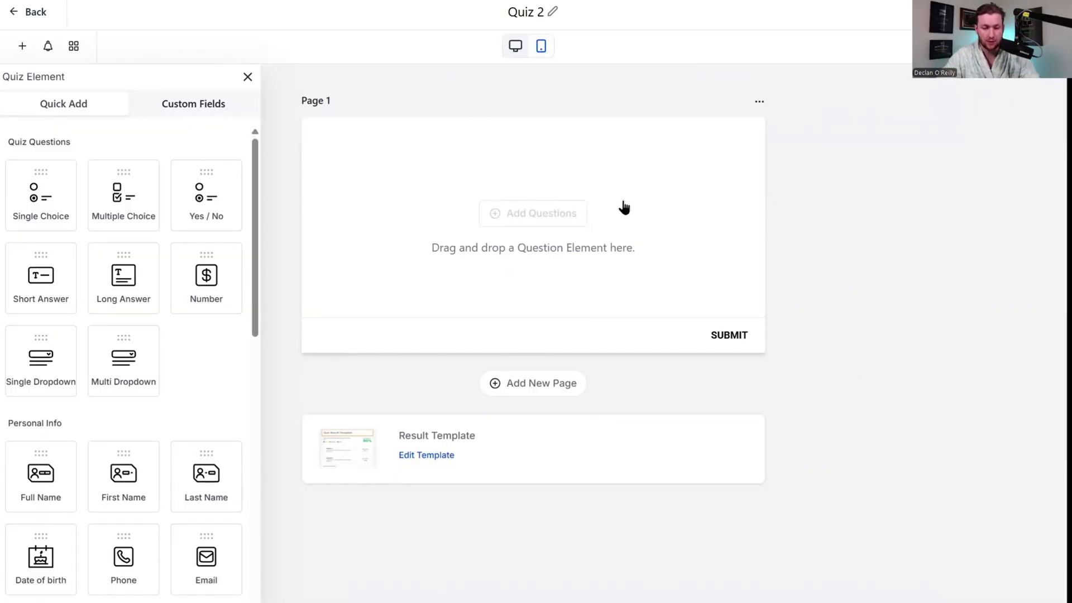
{"action": "scroll", "coordinate": [180, 330], "scroll_direction": "down", "scroll_amount": 10}
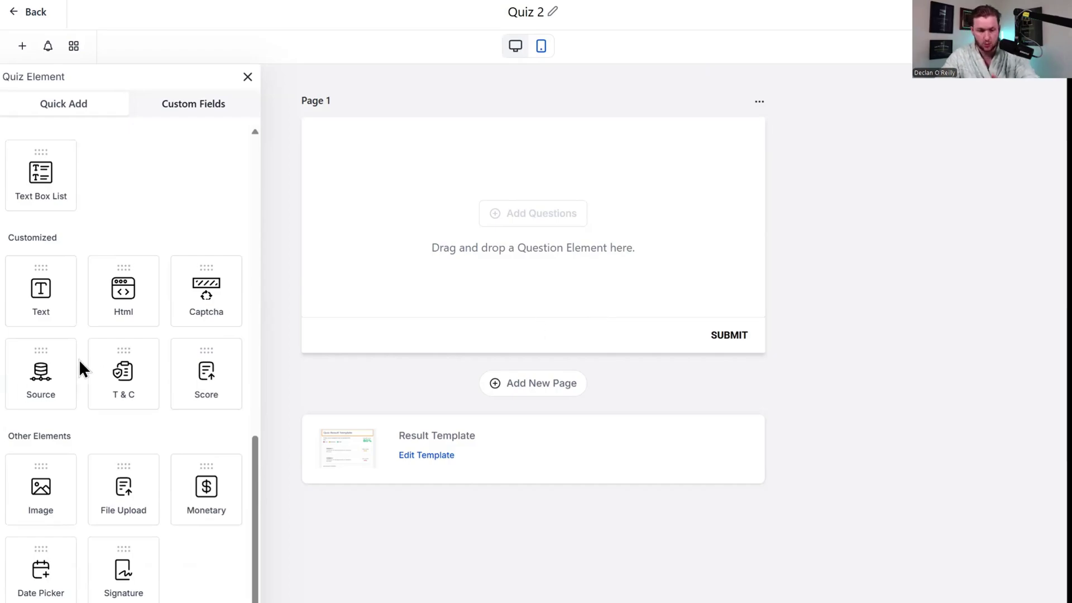
{"action": "scroll", "coordinate": [83, 366], "scroll_direction": "up", "scroll_amount": 10}
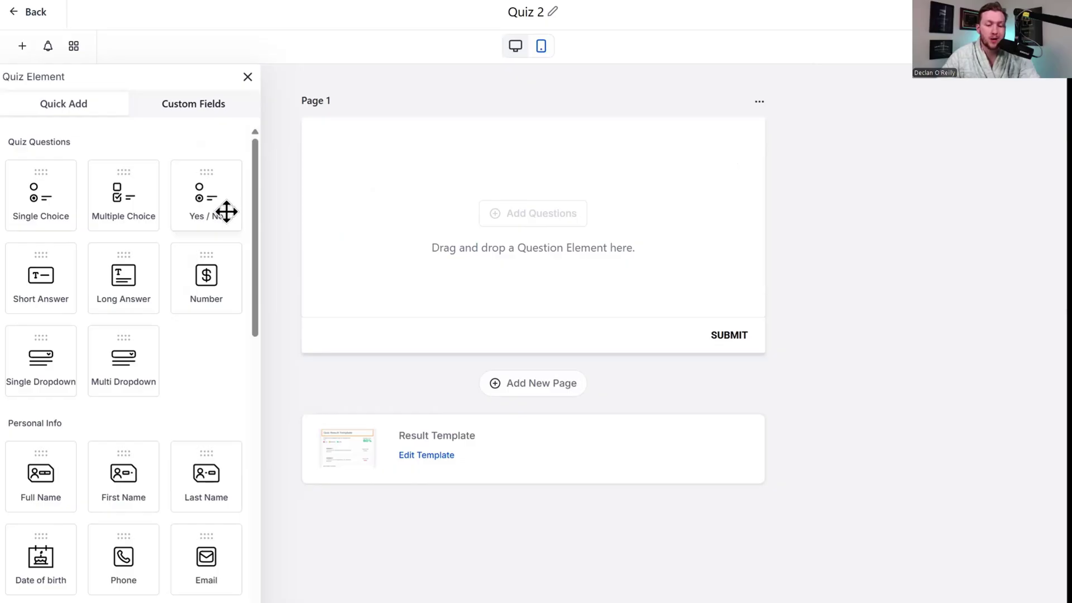
Add a multiple-choice question to Page 1 titled 'Best CRM'.
{"action": "left_click_drag", "start_coordinate": [136, 193], "coordinate": [591, 200]}
{"action": "left_click", "coordinate": [447, 189]}
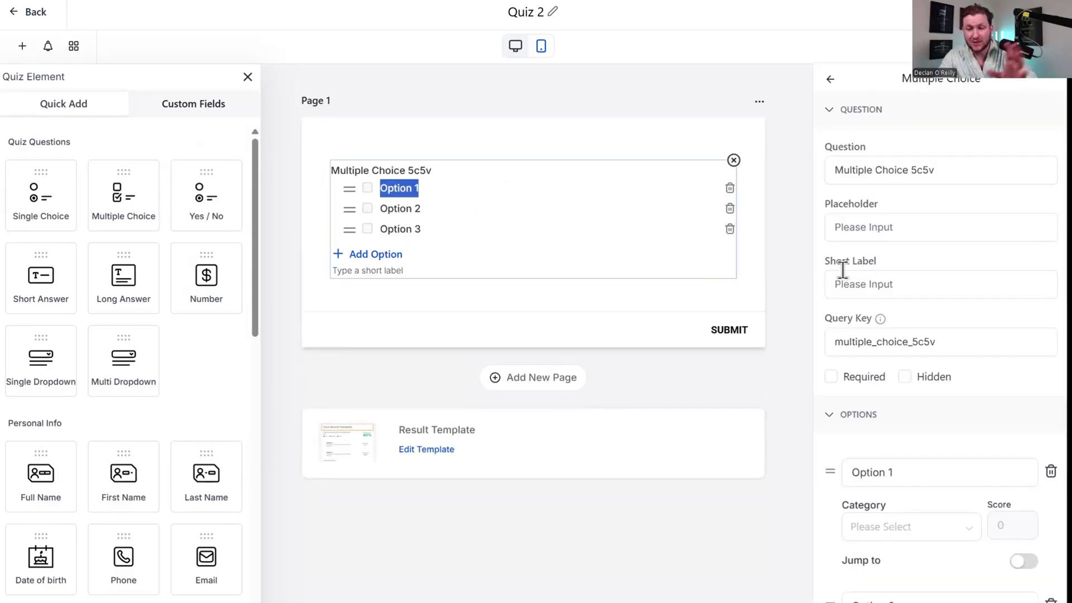
{"action": "left_click", "coordinate": [972, 173]}
{"action": "key", "text": "ctrl+a"}
{"action": "type", "text": "Best CRM"}
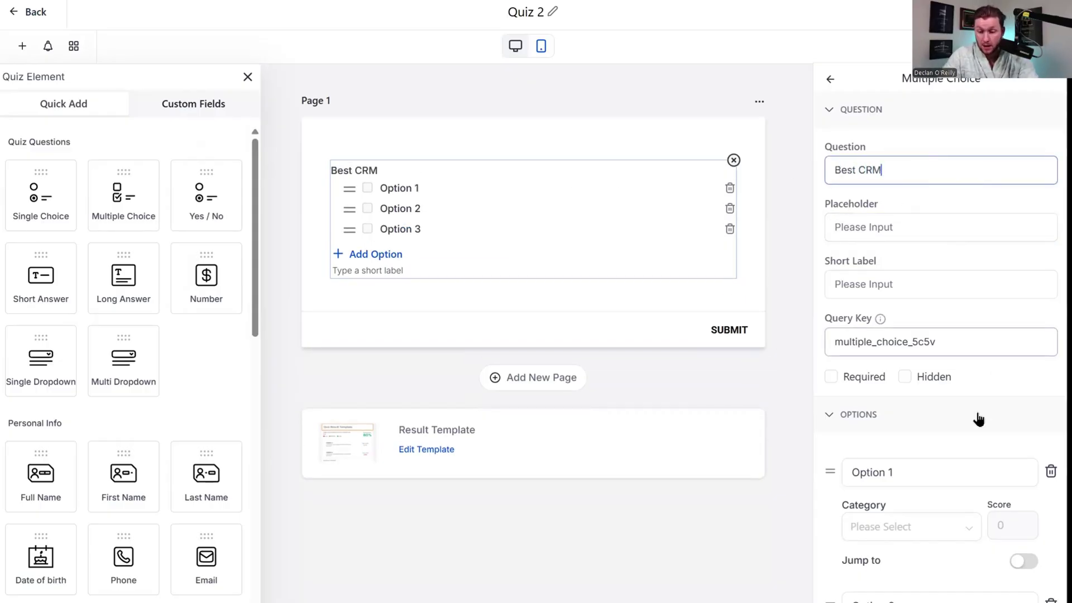
Rename the three answer options to Gohighlevel, Hubspot and Salesforce.
{"action": "scroll", "coordinate": [986, 372], "scroll_direction": "down", "scroll_amount": 4}
{"action": "left_click", "coordinate": [922, 257]}
{"action": "triple_click", "coordinate": [917, 258]}
{"action": "type", "text": "Gohighlevel"}
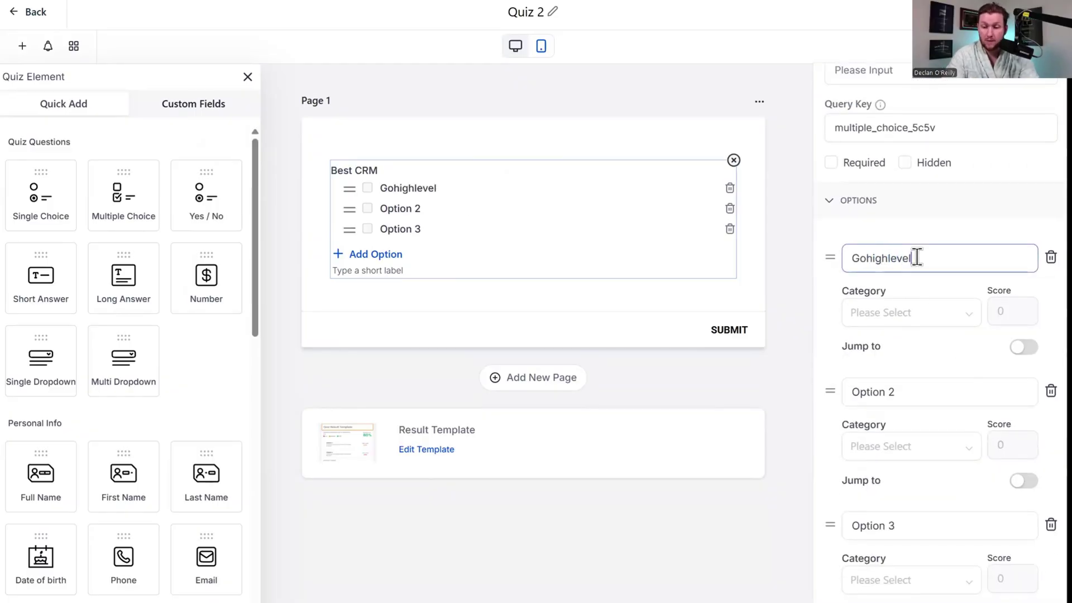
{"action": "triple_click", "coordinate": [912, 387]}
{"action": "type", "text": "Hubspot"}
{"action": "triple_click", "coordinate": [907, 525]}
{"action": "type", "text": "Salesforce"}
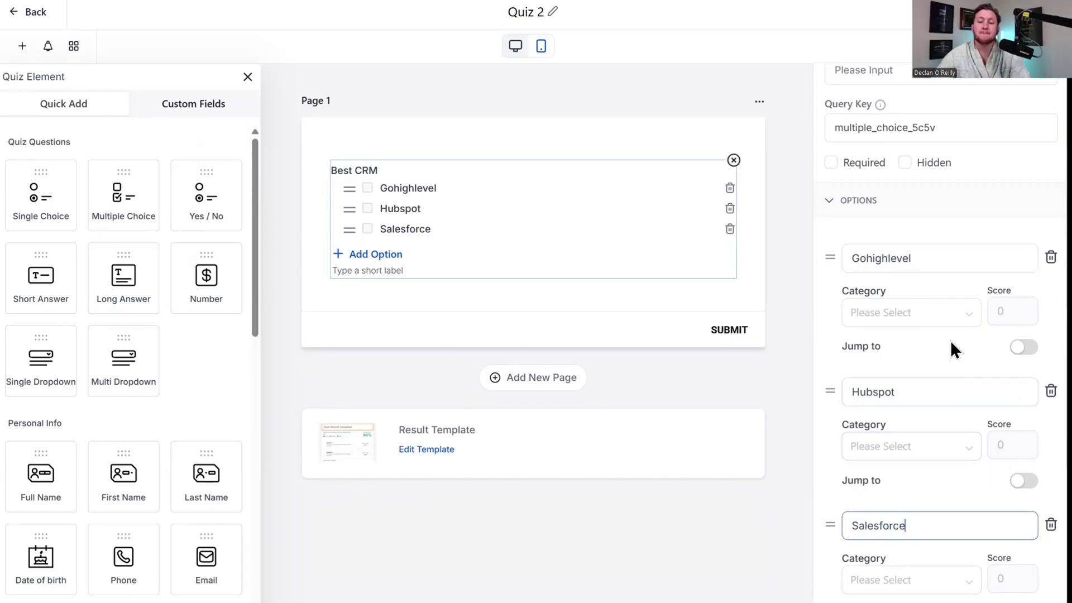
Put the answers in Overall Only and give Gohighlevel a score of 10.
{"action": "left_click", "coordinate": [940, 321]}
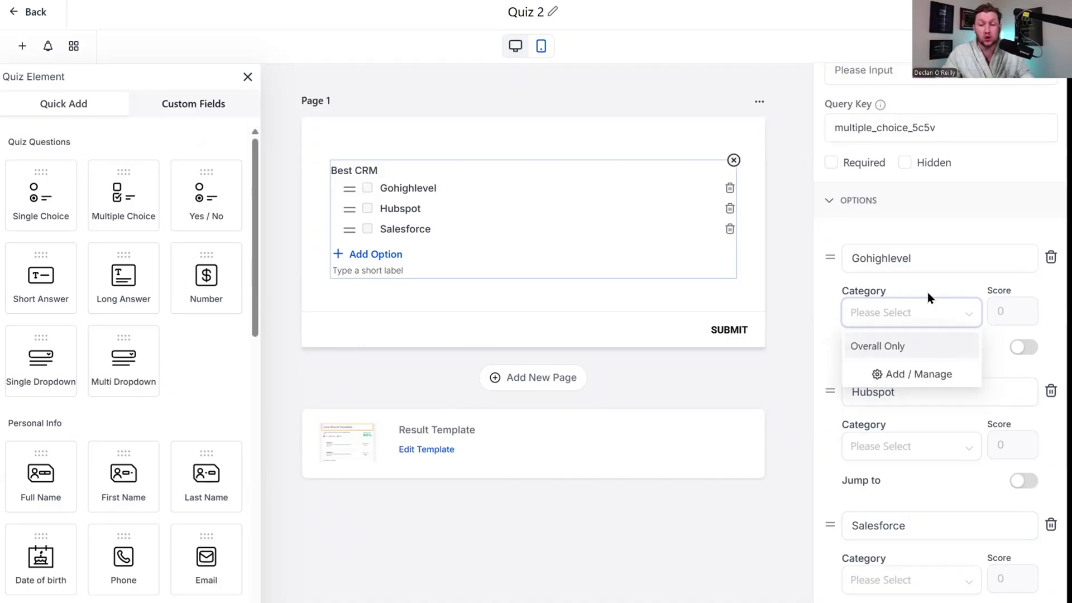
{"action": "left_click", "coordinate": [931, 350]}
{"action": "left_click", "coordinate": [1018, 313]}
{"action": "double_click", "coordinate": [1021, 316]}
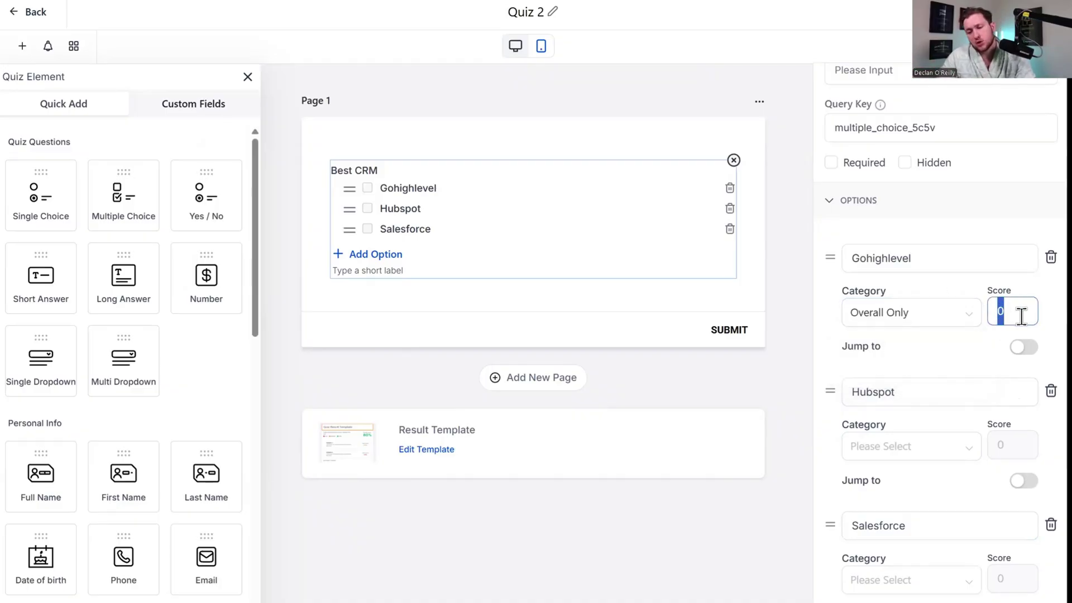
{"action": "type", "text": "10"}
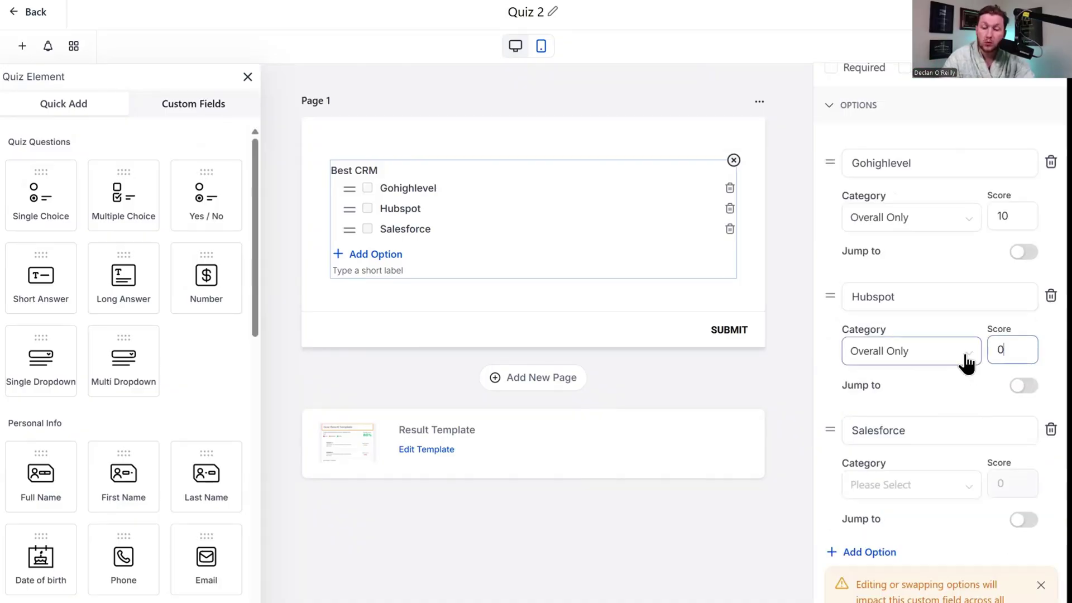
{"action": "left_click", "coordinate": [962, 491]}
{"action": "left_click", "coordinate": [932, 518]}
{"action": "left_click", "coordinate": [1004, 484]}
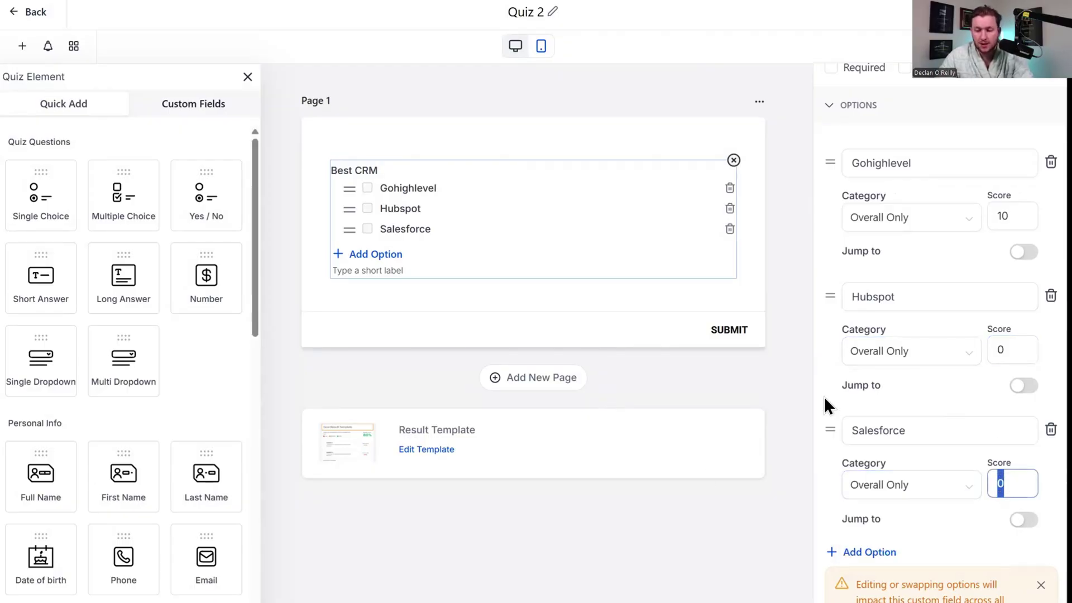
{"action": "scroll", "coordinate": [871, 436], "scroll_direction": "down", "scroll_amount": 3}
{"action": "scroll", "coordinate": [965, 455], "scroll_direction": "up", "scroll_amount": 8}
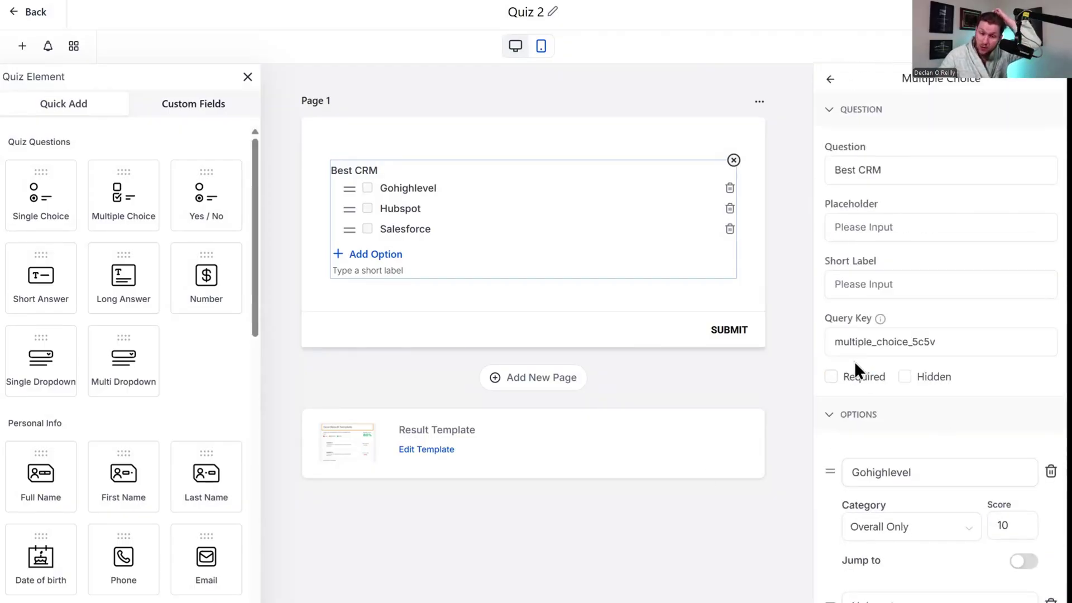
Add Page 2 with a Yes / No question worded 'Is GHL the Best'.
{"action": "left_click", "coordinate": [519, 379]}
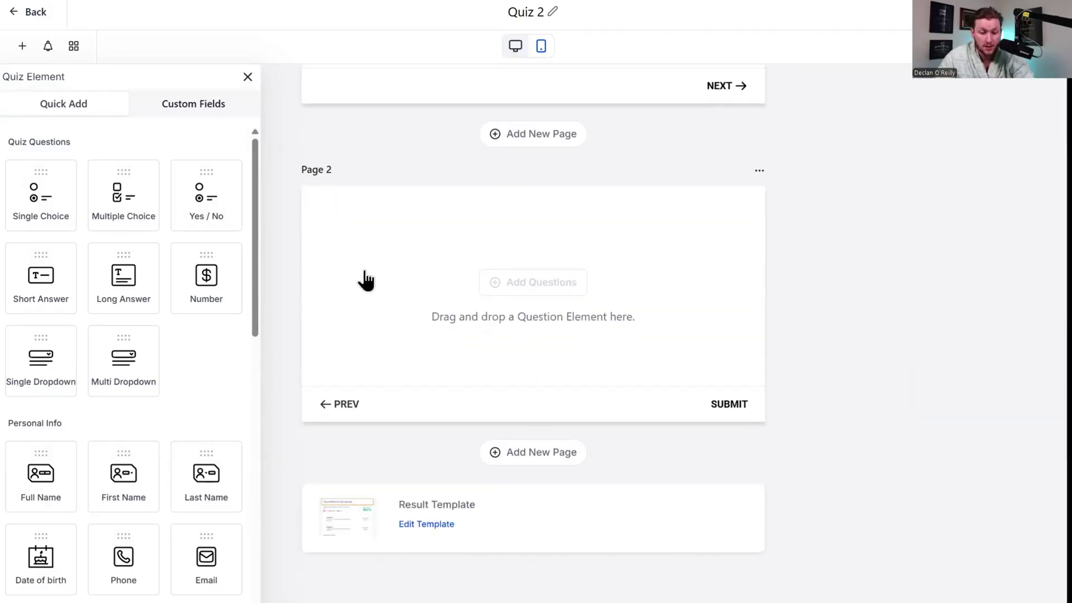
{"action": "left_click_drag", "start_coordinate": [201, 190], "coordinate": [503, 281]}
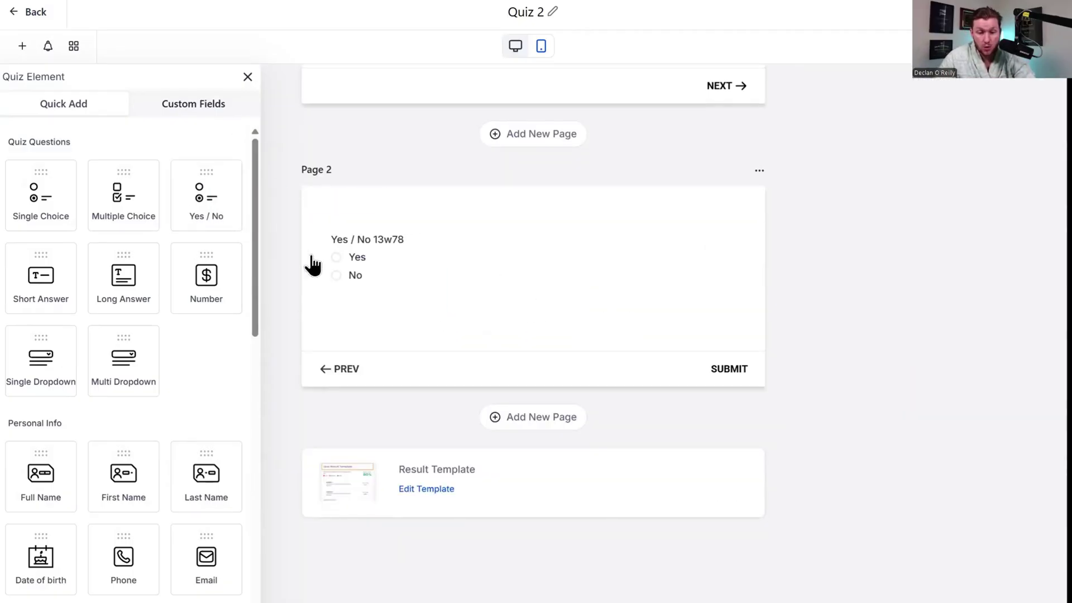
{"action": "left_click", "coordinate": [445, 258]}
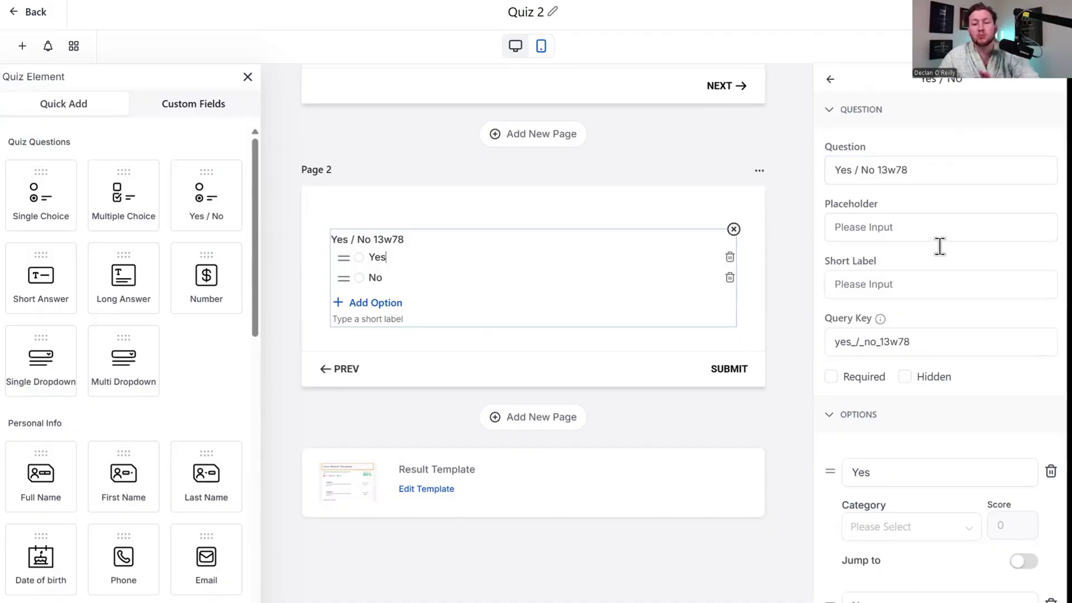
{"action": "triple_click", "coordinate": [953, 161]}
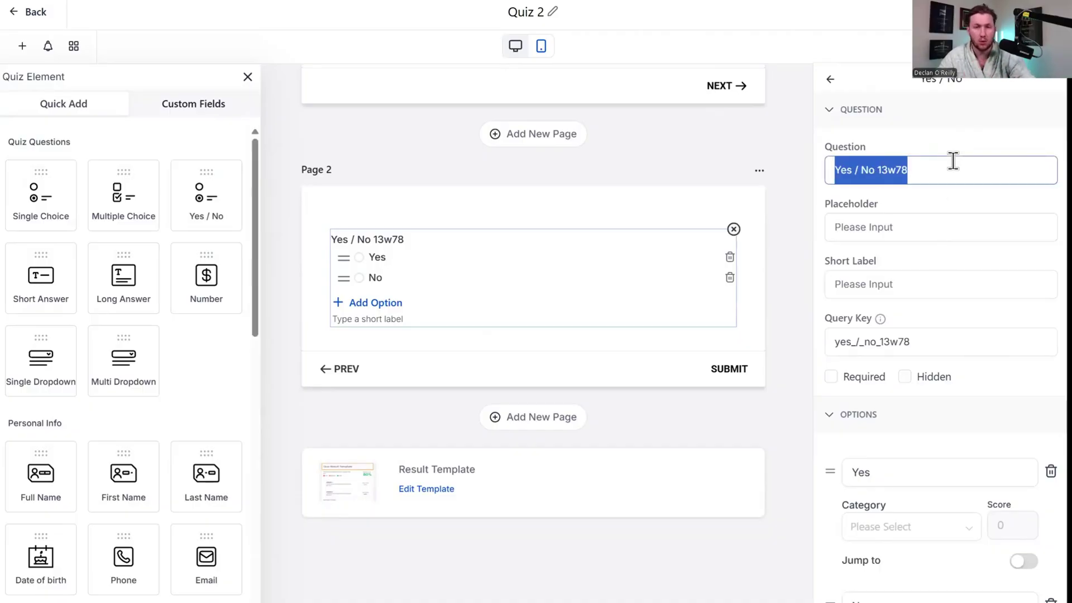
{"action": "key", "text": "BackSpace"}
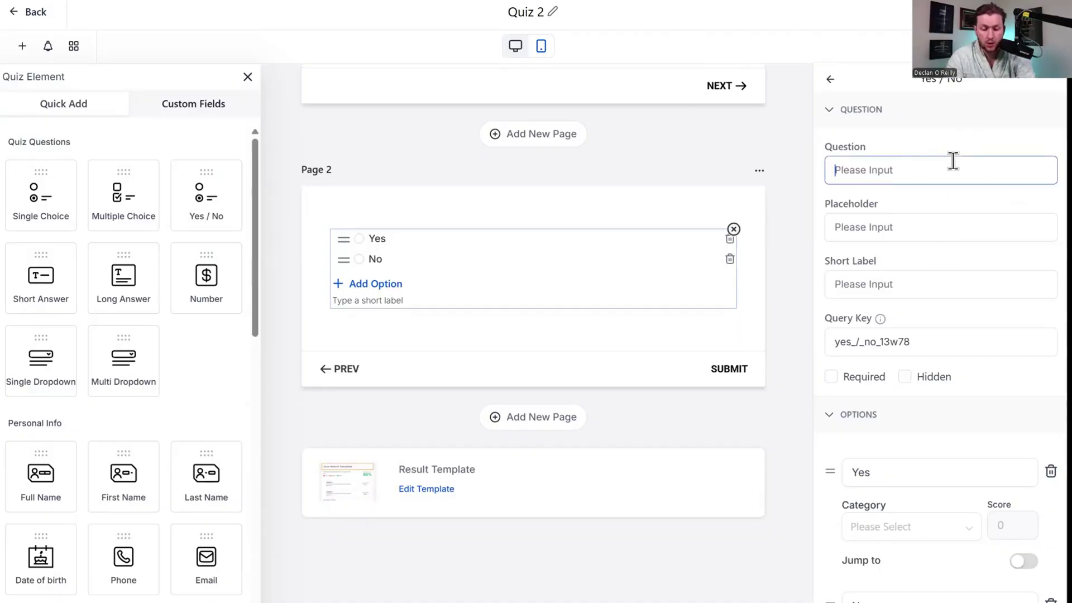
{"action": "type", "text": "Is GHL the Best"}
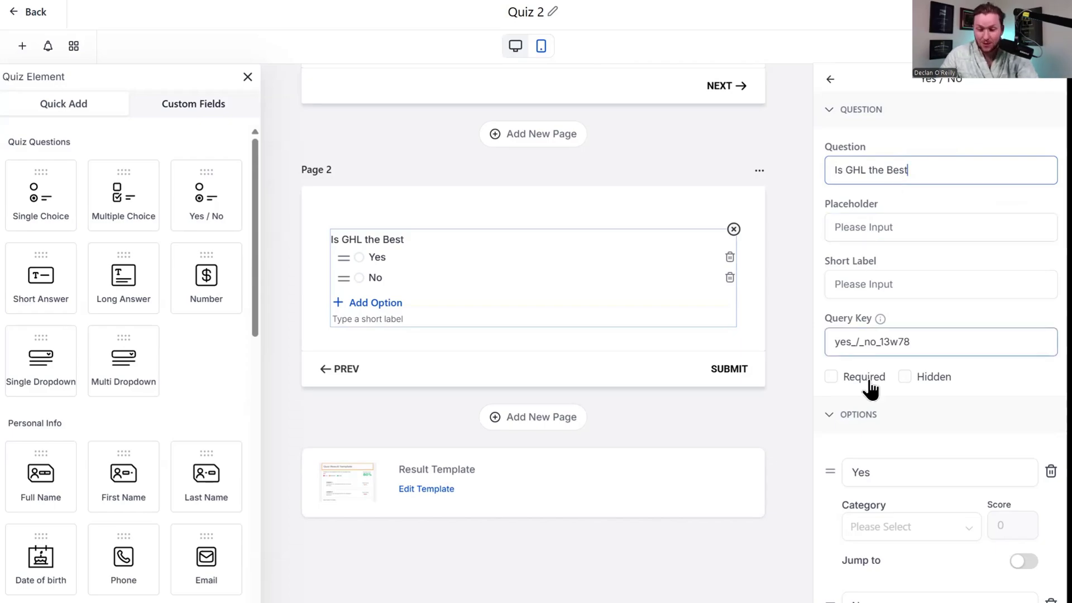
Put Yes and No in Overall Only, with Yes scoring 10.
{"action": "scroll", "coordinate": [905, 268], "scroll_direction": "down", "scroll_amount": 4}
{"action": "left_click", "coordinate": [917, 318]}
{"action": "left_click", "coordinate": [894, 348]}
{"action": "left_click", "coordinate": [1016, 311]}
{"action": "type", "text": "10"}
{"action": "left_click", "coordinate": [994, 386]}
{"action": "left_click", "coordinate": [965, 451]}
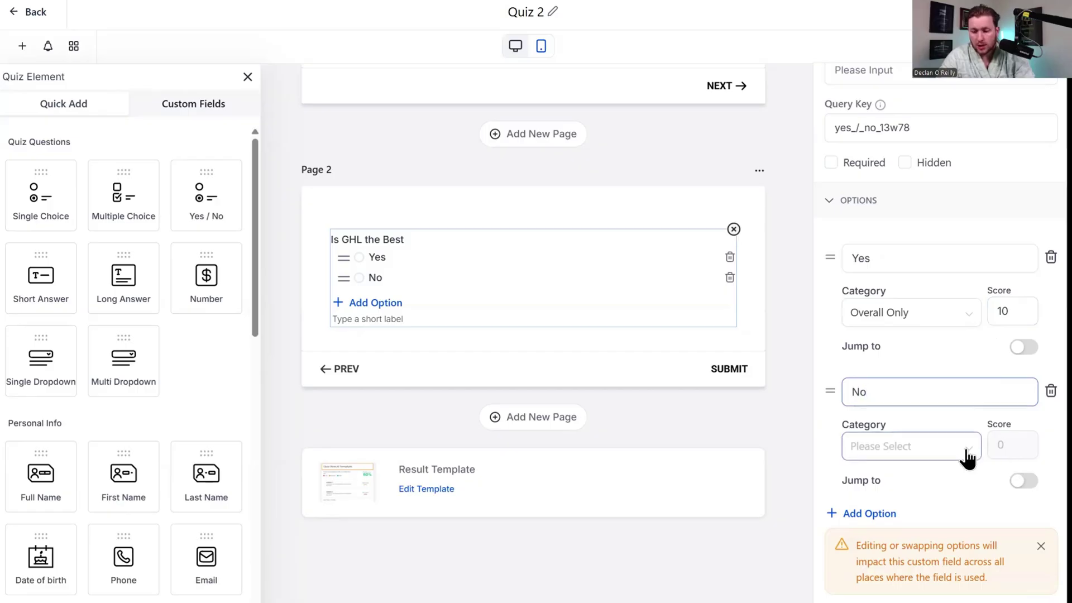
{"action": "left_click", "coordinate": [949, 482]}
Turn the Yes answer's jump option on and back off, then review the question.
{"action": "scroll", "coordinate": [997, 524], "scroll_direction": "down", "scroll_amount": 1}
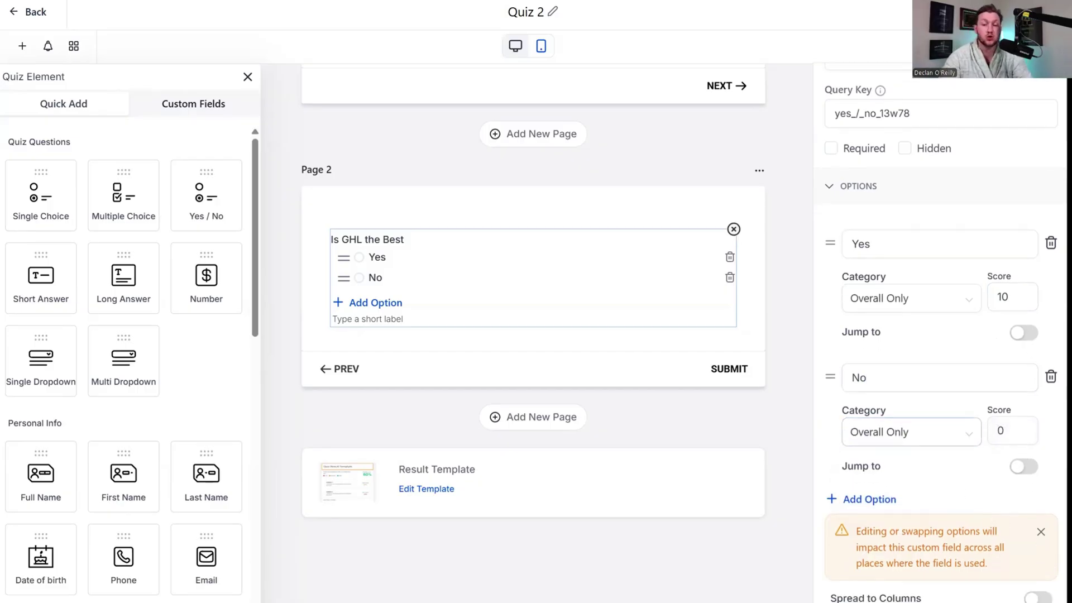
{"action": "left_click", "coordinate": [1024, 333]}
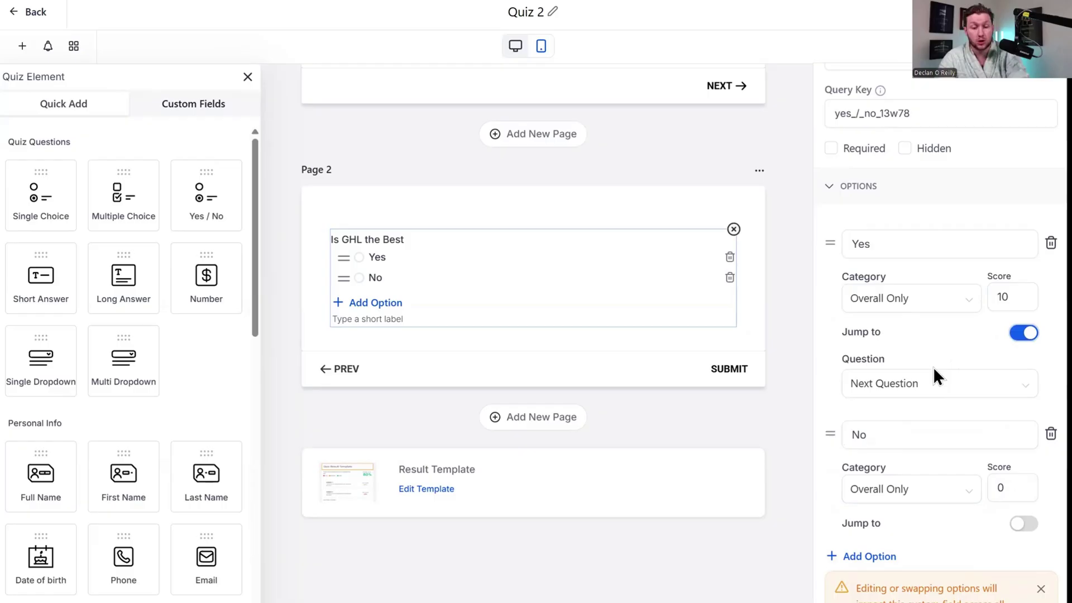
{"action": "left_click", "coordinate": [1016, 334]}
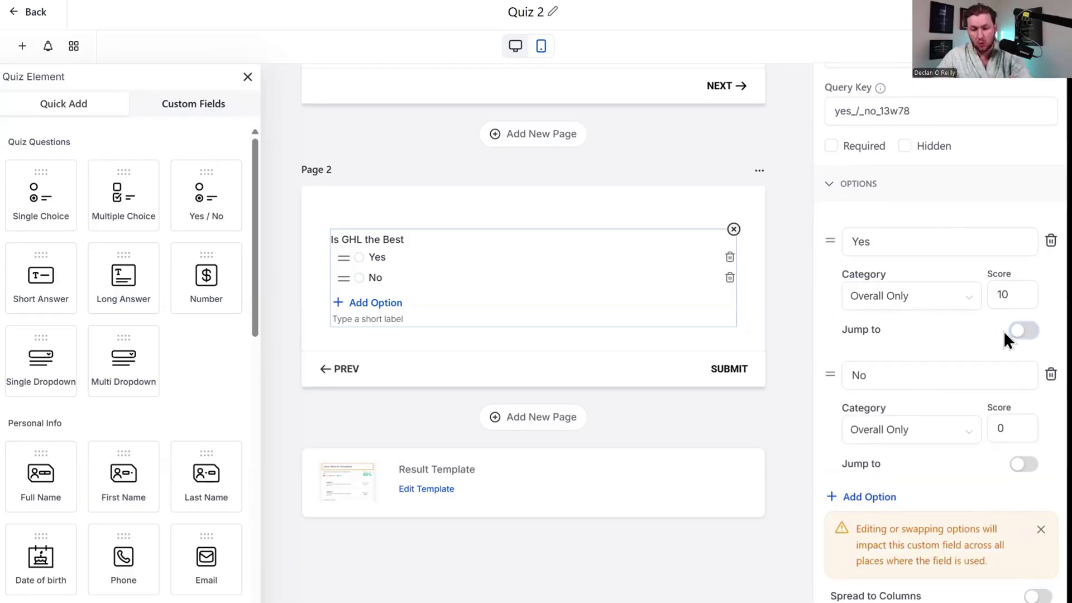
{"action": "scroll", "coordinate": [1005, 338], "scroll_direction": "down", "scroll_amount": 1}
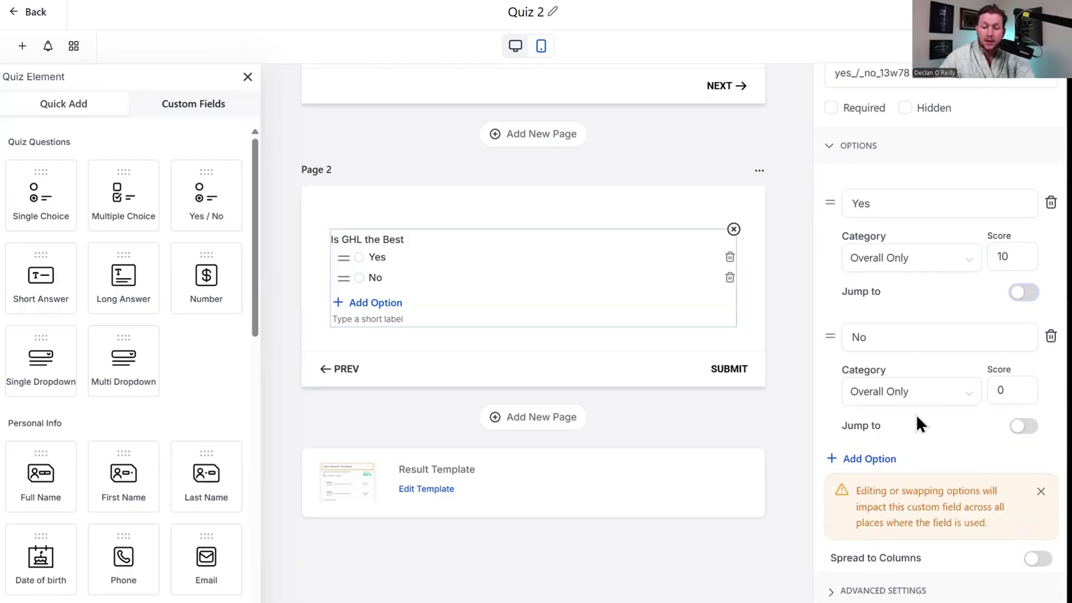
{"action": "scroll", "coordinate": [971, 491], "scroll_direction": "up", "scroll_amount": 5}
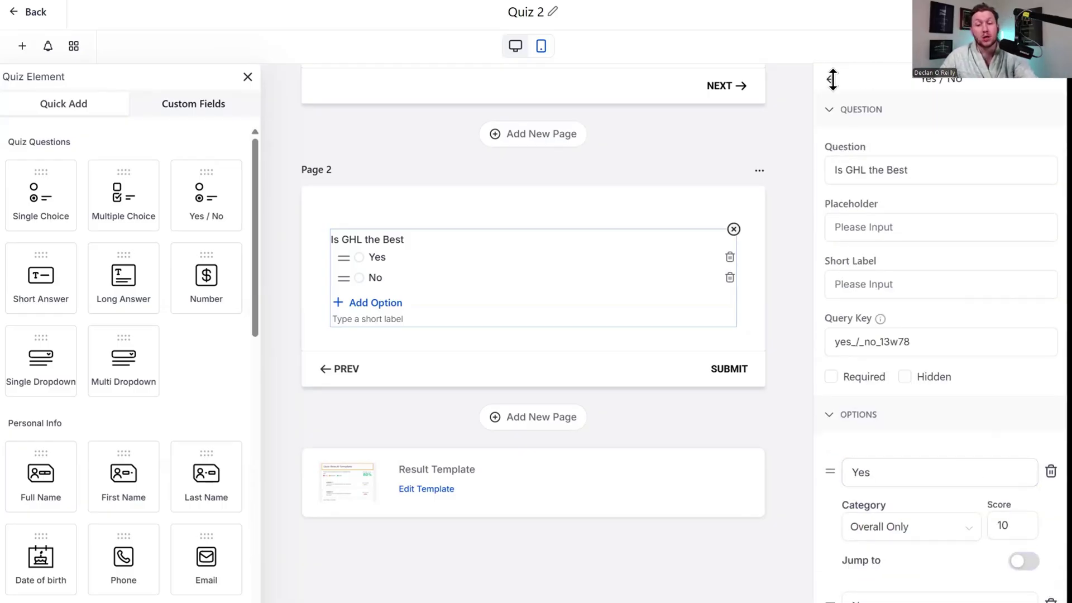
{"action": "scroll", "coordinate": [570, 338], "scroll_direction": "up", "scroll_amount": 4}
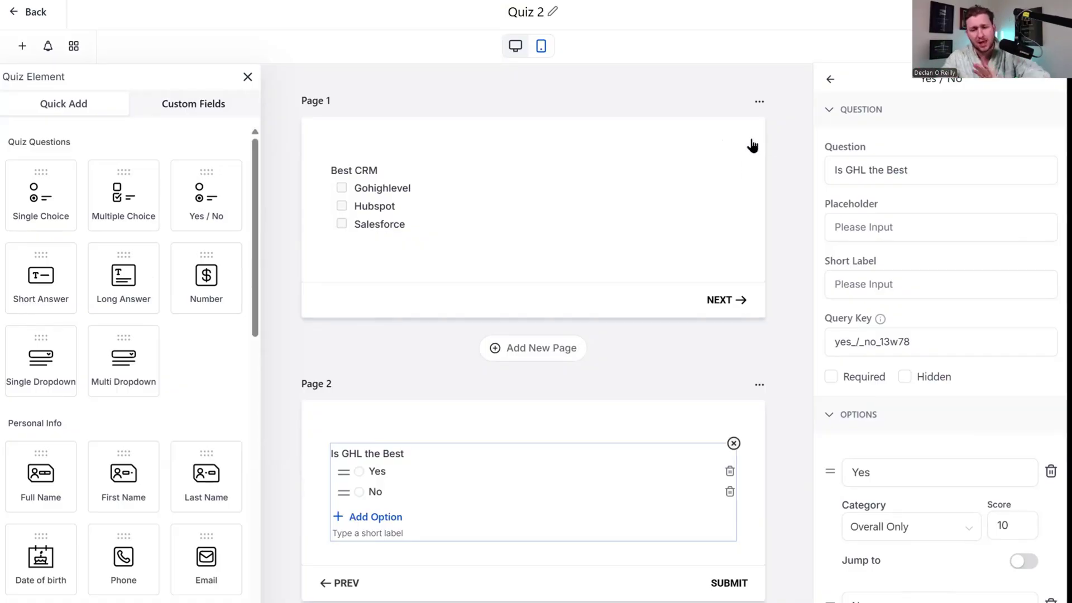
{"action": "scroll", "coordinate": [615, 292], "scroll_direction": "down", "scroll_amount": 4}
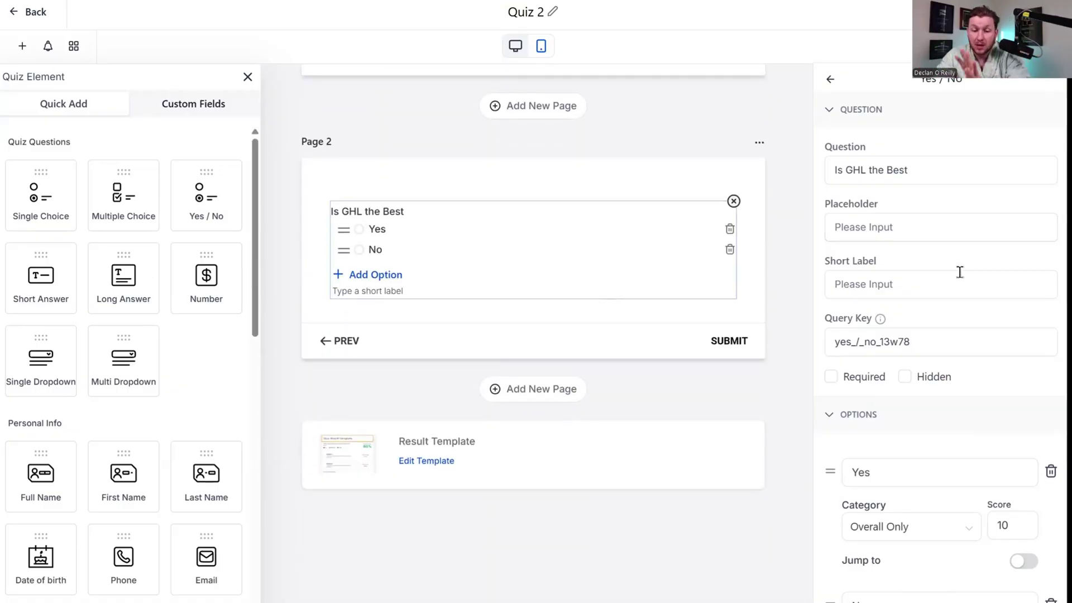
{"action": "scroll", "coordinate": [962, 279], "scroll_direction": "down", "scroll_amount": 5}
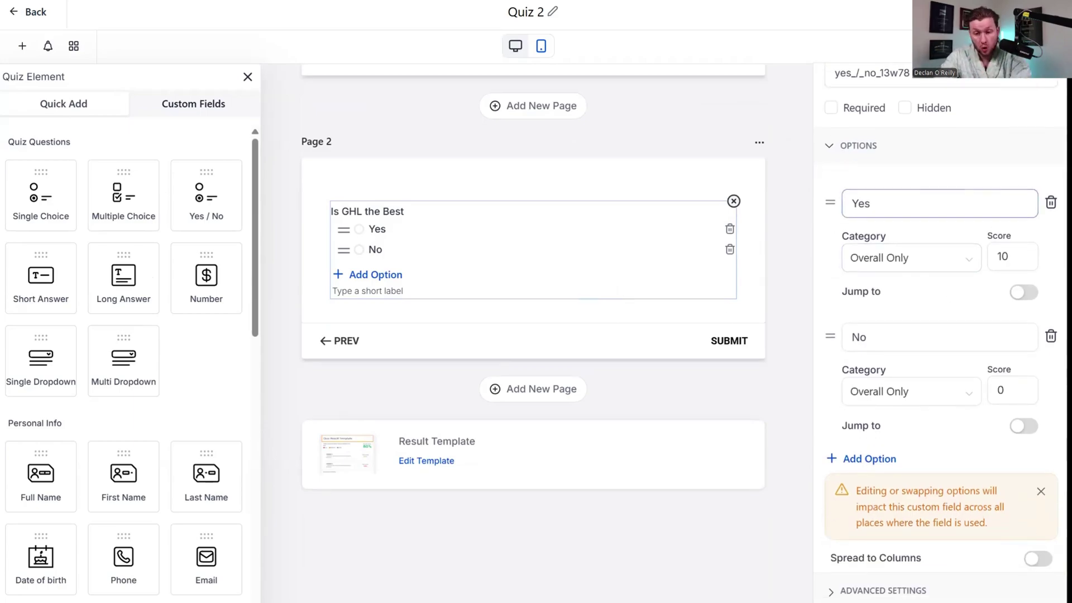
{"action": "left_click", "coordinate": [1048, 46]}
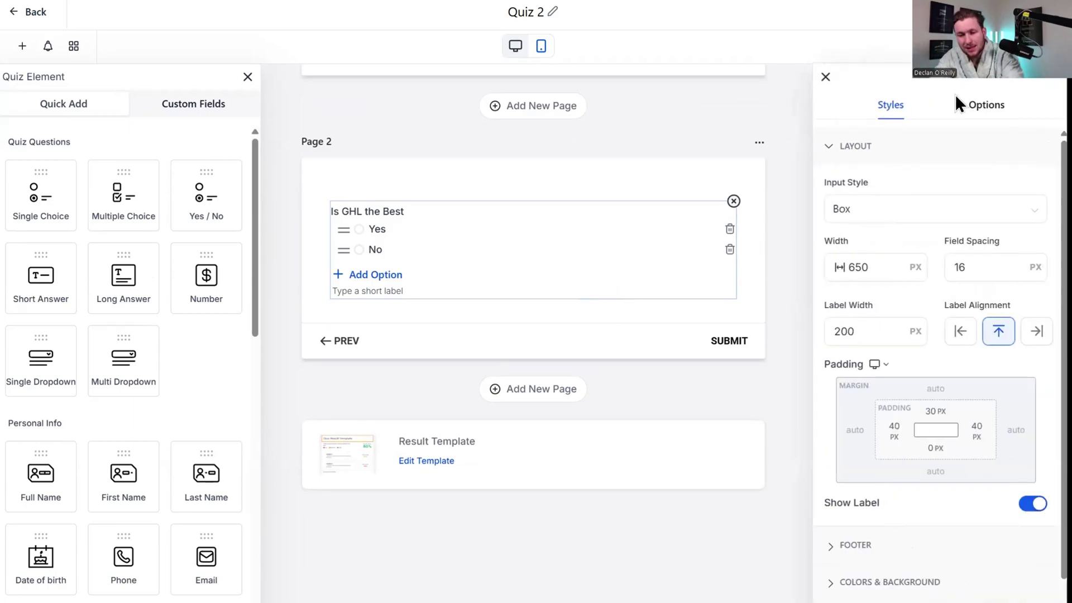
Review Quiz Settings under Options, then open Edit Template for the result page.
{"action": "left_click", "coordinate": [988, 109]}
{"action": "left_click", "coordinate": [870, 257]}
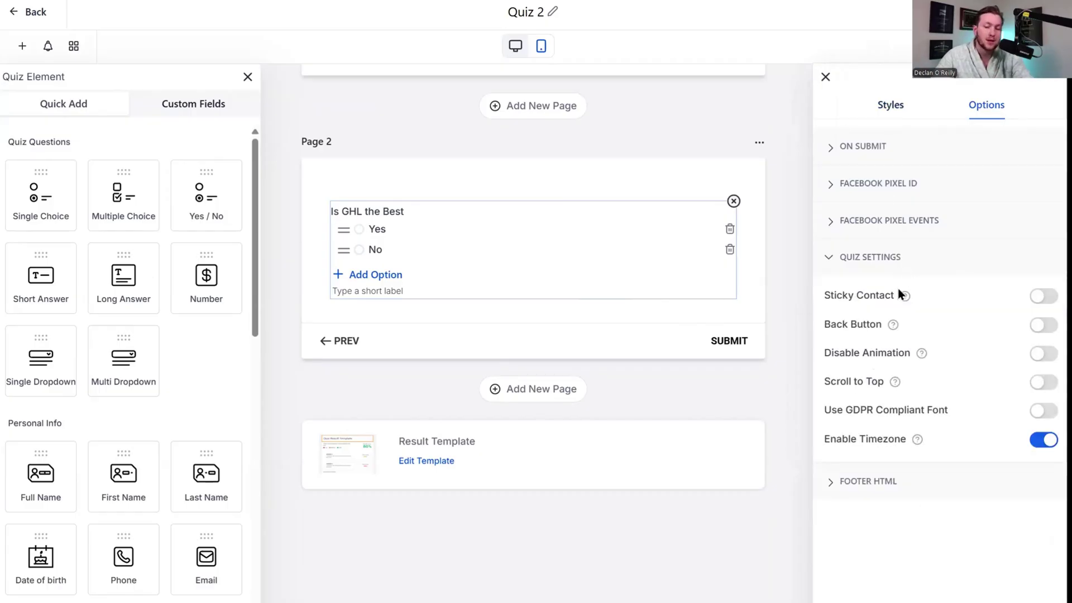
{"action": "left_click", "coordinate": [825, 77]}
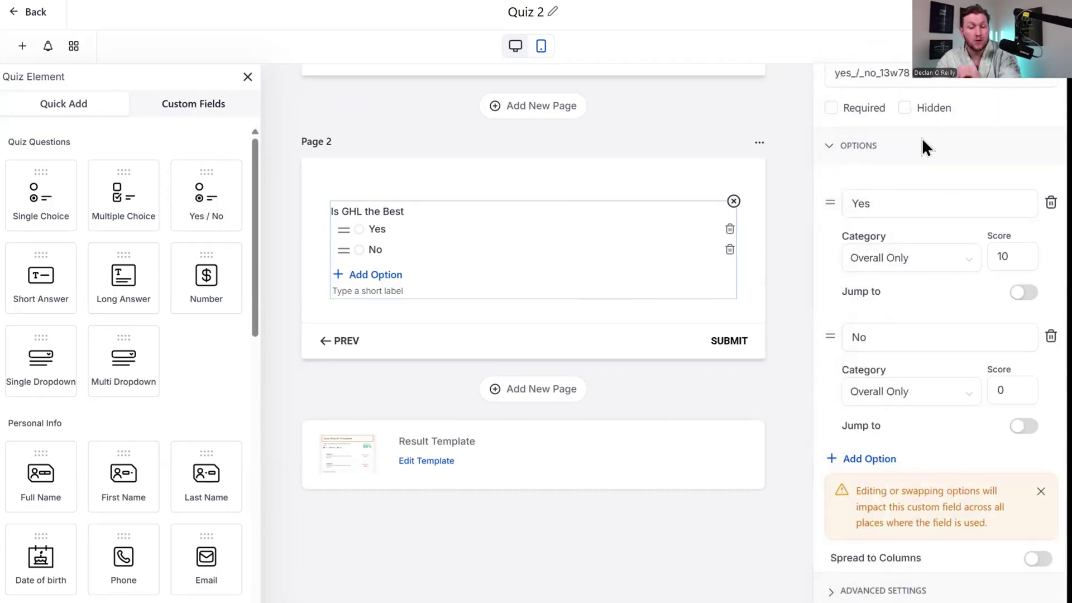
{"action": "scroll", "coordinate": [881, 328], "scroll_direction": "up", "scroll_amount": 5}
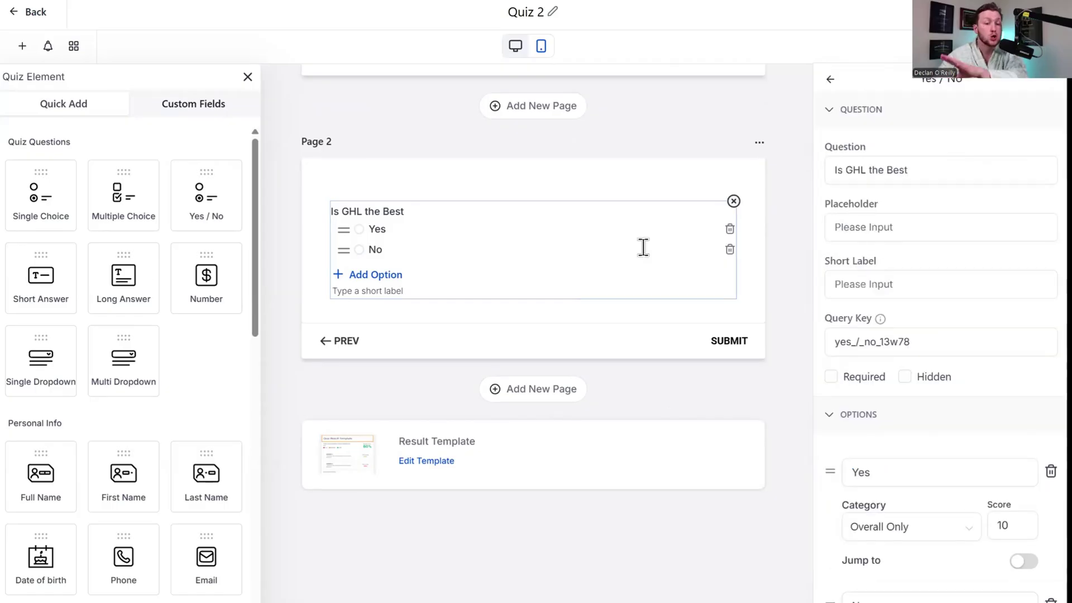
{"action": "scroll", "coordinate": [641, 246], "scroll_direction": "up", "scroll_amount": 5}
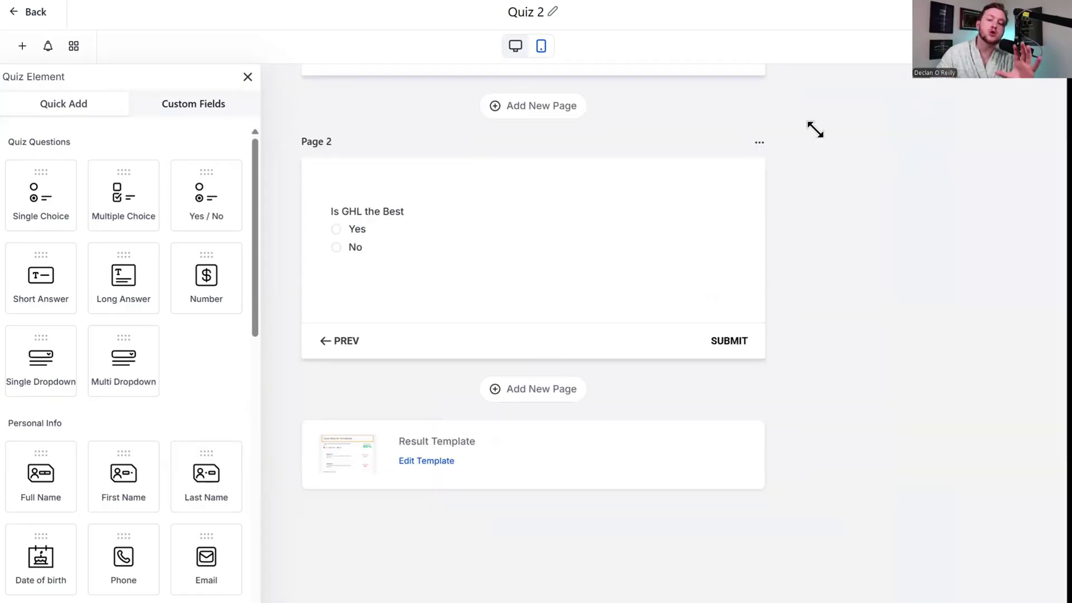
{"action": "scroll", "coordinate": [816, 234], "scroll_direction": "up", "scroll_amount": 2}
{"action": "scroll", "coordinate": [817, 234], "scroll_direction": "up", "scroll_amount": 3}
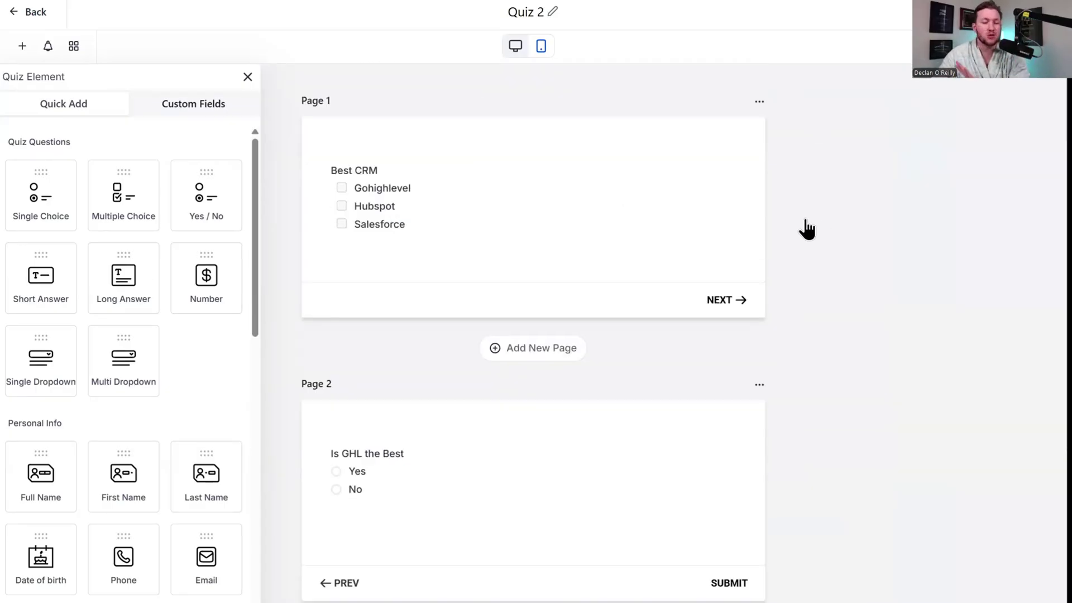
{"action": "scroll", "coordinate": [804, 230], "scroll_direction": "down", "scroll_amount": 4}
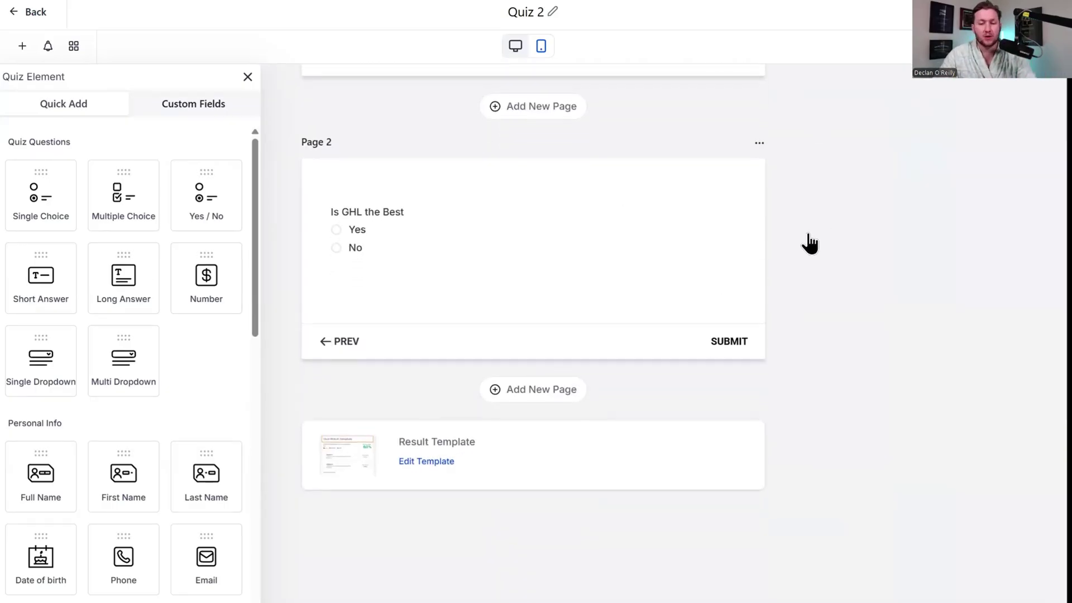
{"action": "left_click", "coordinate": [433, 473]}
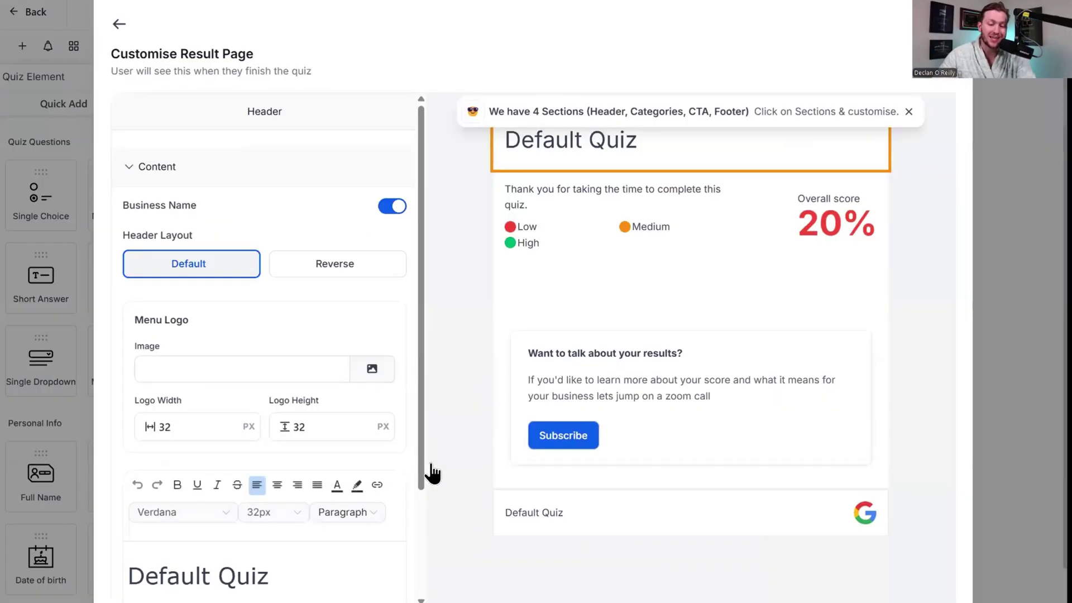
Inspect the score sections and try the reversed header layout, keeping the default.
{"action": "scroll", "coordinate": [311, 341], "scroll_direction": "down", "scroll_amount": 1}
{"action": "scroll", "coordinate": [315, 307], "scroll_direction": "up", "scroll_amount": 1}
{"action": "left_click", "coordinate": [580, 230]}
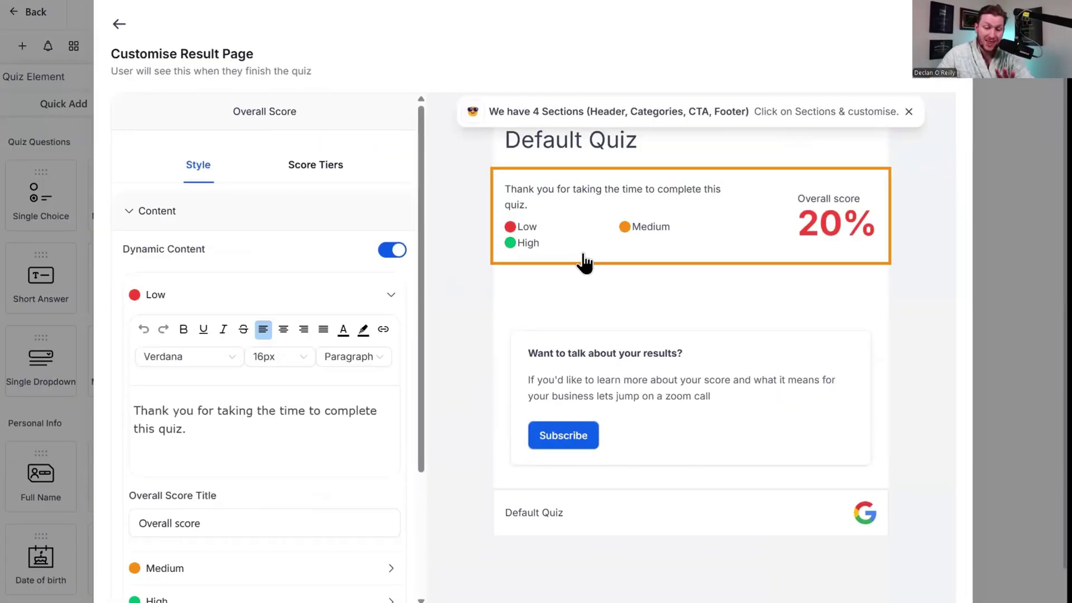
{"action": "left_click", "coordinate": [588, 289]}
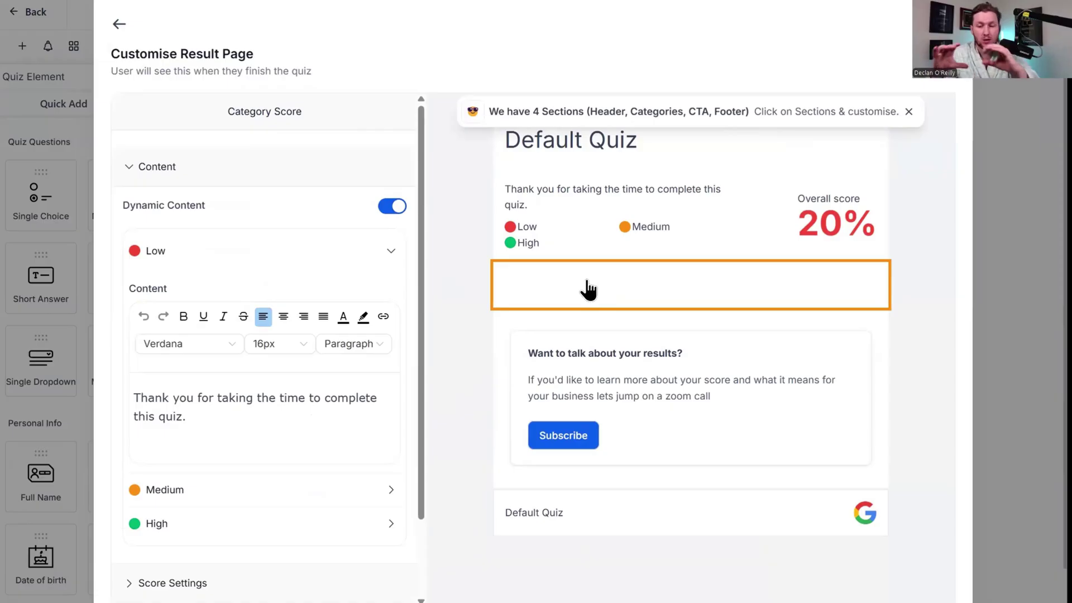
{"action": "scroll", "coordinate": [313, 243], "scroll_direction": "down", "scroll_amount": 2}
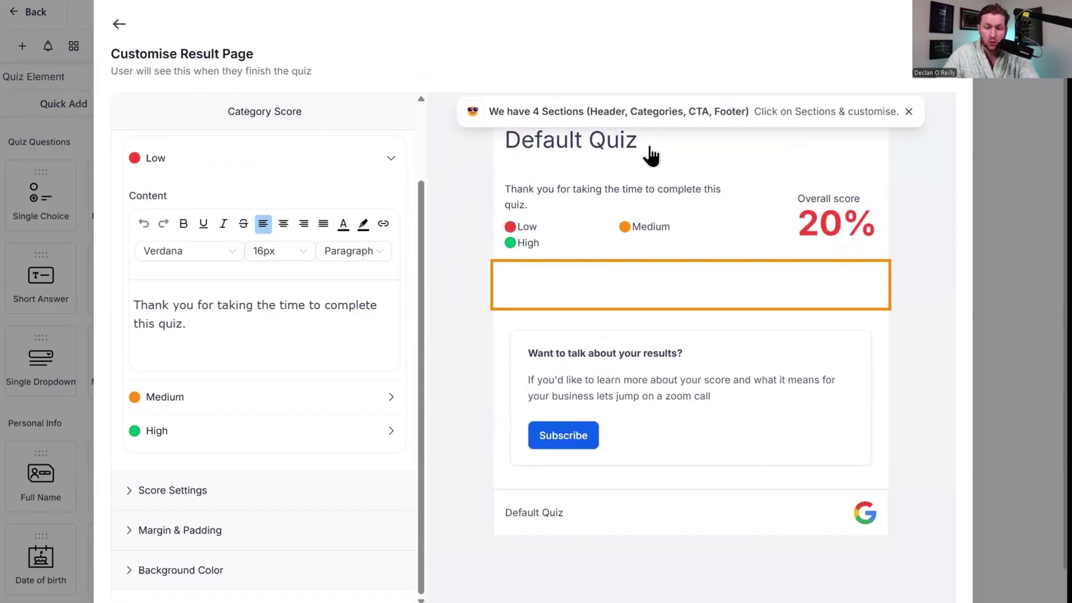
{"action": "left_click", "coordinate": [648, 154]}
{"action": "left_click", "coordinate": [285, 179]}
{"action": "left_click", "coordinate": [249, 173]}
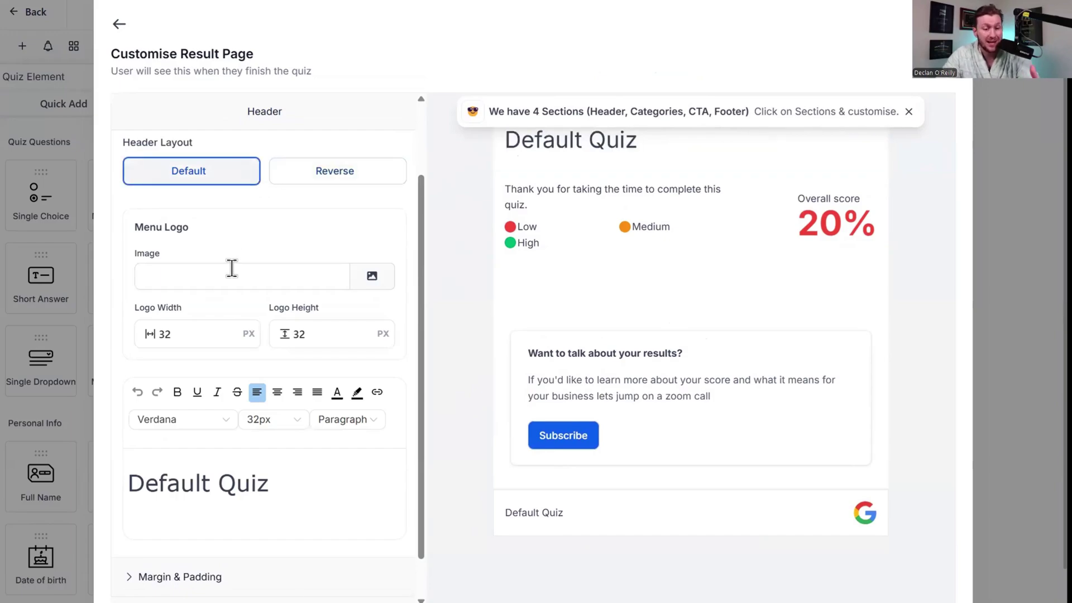
Replace the header title 'Default Quiz' with 'GHL'.
{"action": "left_click", "coordinate": [221, 321]}
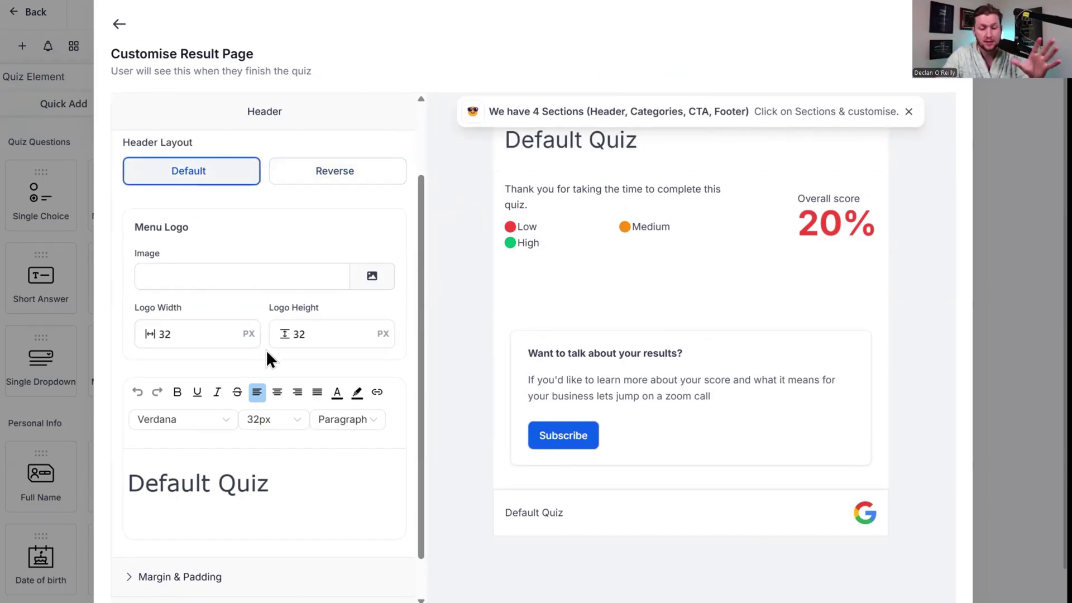
{"action": "scroll", "coordinate": [265, 347], "scroll_direction": "down", "scroll_amount": 1}
{"action": "left_click_drag", "start_coordinate": [270, 437], "coordinate": [129, 437]}
{"action": "key", "text": "BackSpace"}
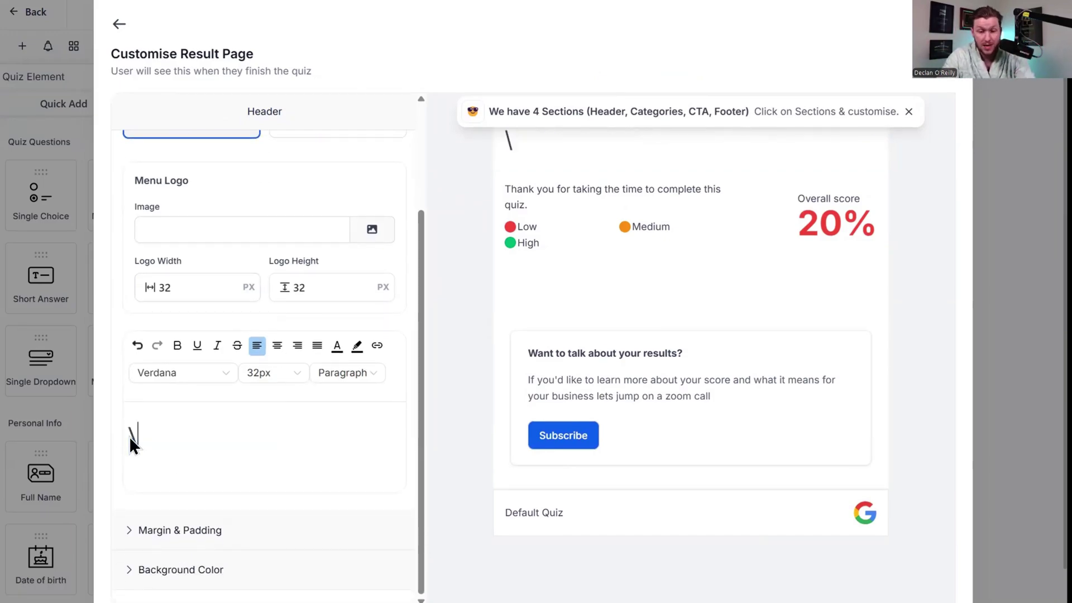
{"action": "type", "text": "GHL"}
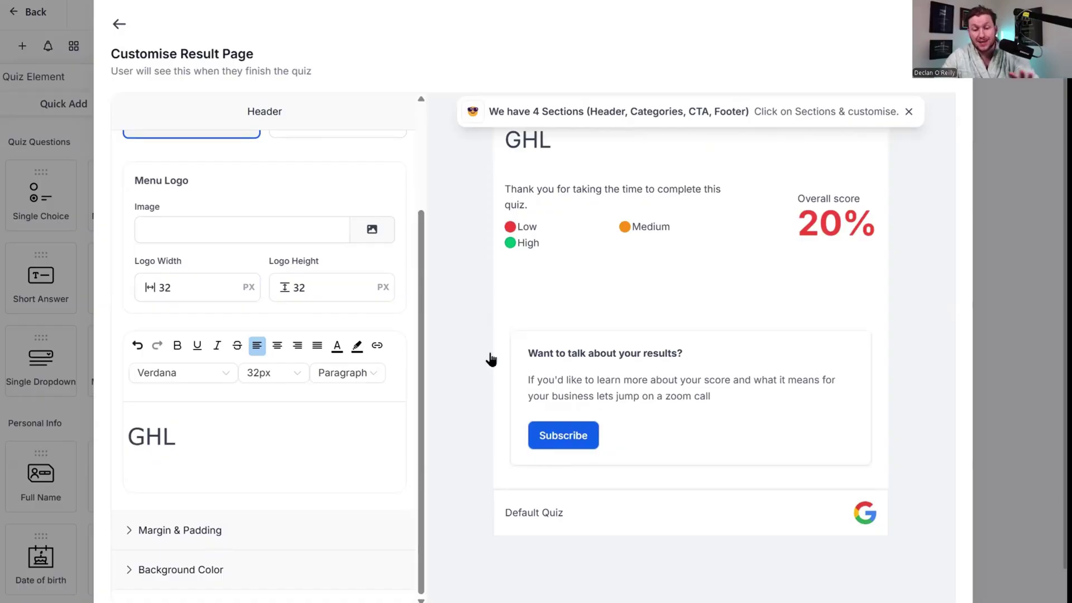
{"action": "scroll", "coordinate": [341, 366], "scroll_direction": "down", "scroll_amount": 1}
{"action": "left_click", "coordinate": [251, 480]}
{"action": "scroll", "coordinate": [404, 357], "scroll_direction": "up", "scroll_amount": 1}
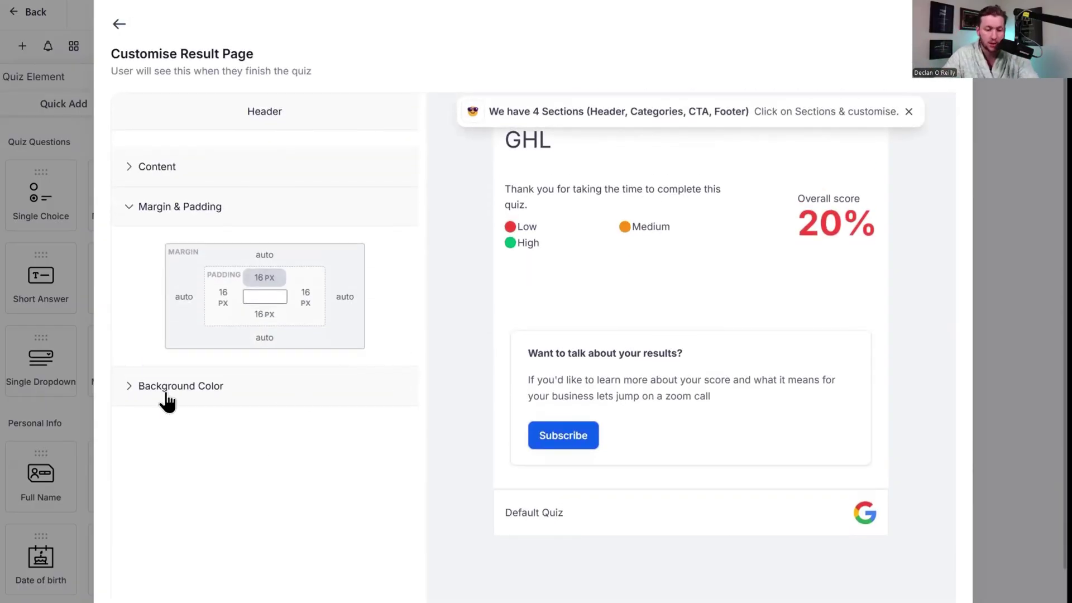
Leave the header background unchanged and inspect the overall score section's Low tier message.
{"action": "left_click", "coordinate": [165, 394]}
{"action": "left_click", "coordinate": [140, 310]}
{"action": "left_click", "coordinate": [407, 367]}
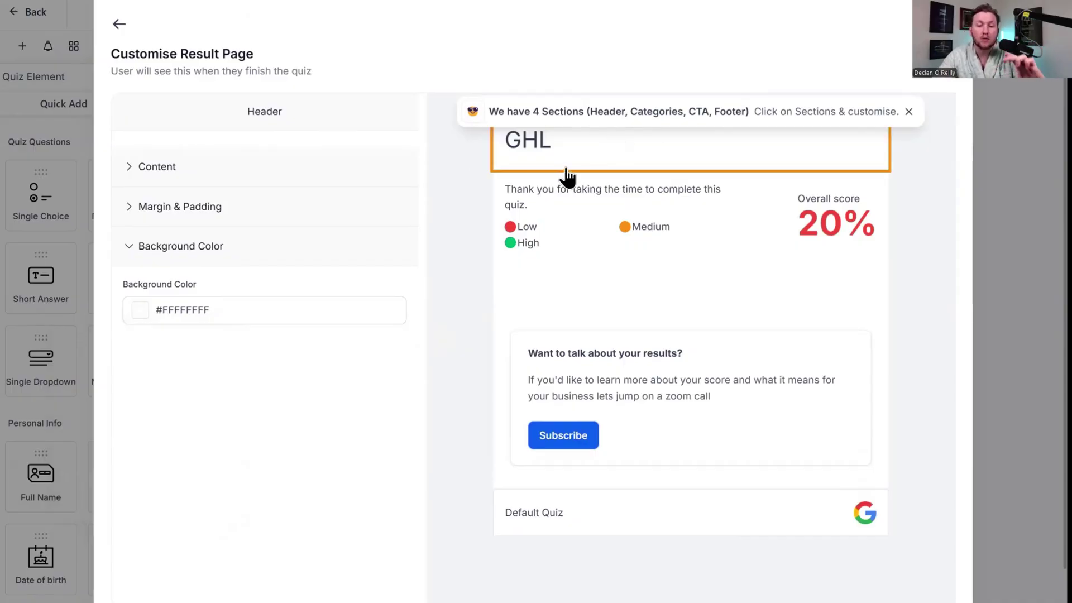
{"action": "left_click", "coordinate": [587, 226]}
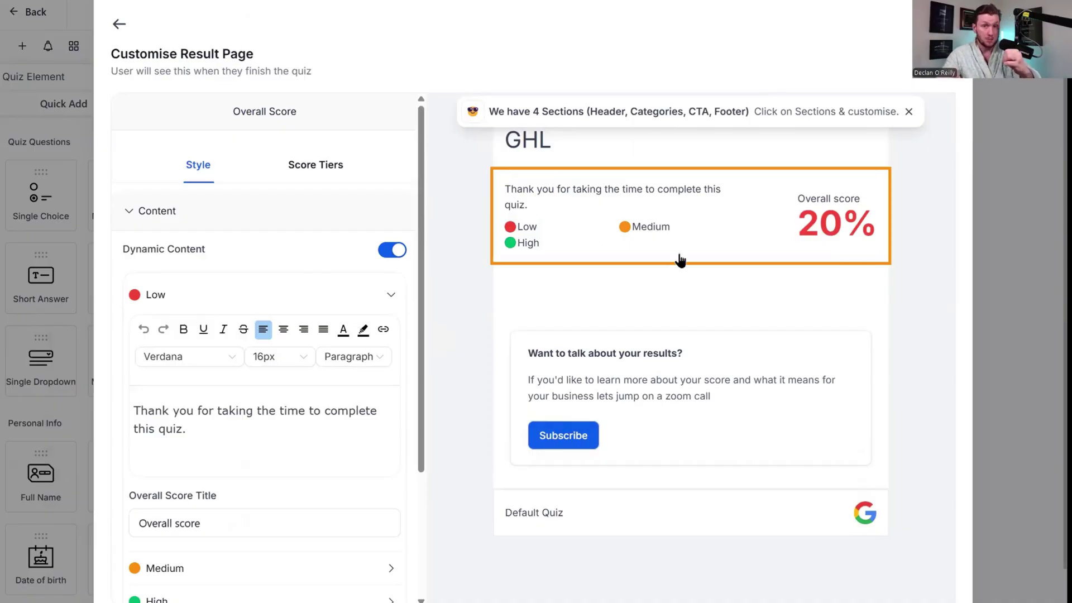
{"action": "scroll", "coordinate": [258, 290], "scroll_direction": "down", "scroll_amount": 3}
{"action": "scroll", "coordinate": [194, 273], "scroll_direction": "up", "scroll_amount": 3}
{"action": "left_click", "coordinate": [139, 297]}
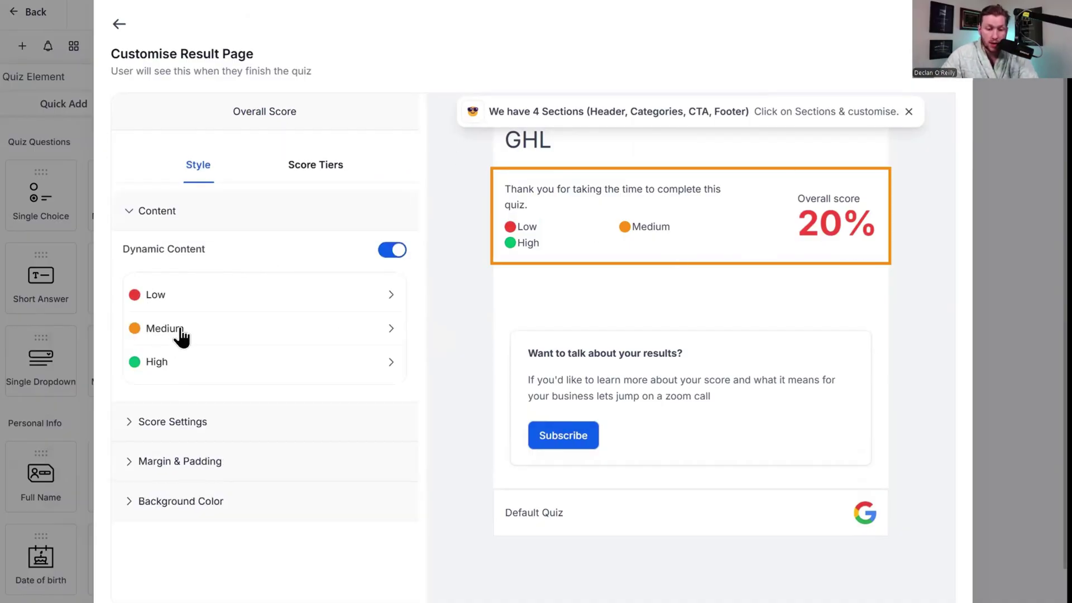
{"action": "left_click", "coordinate": [177, 300]}
{"action": "scroll", "coordinate": [236, 265], "scroll_direction": "down", "scroll_amount": 3}
{"action": "left_click_drag", "start_coordinate": [234, 260], "coordinate": [134, 239]}
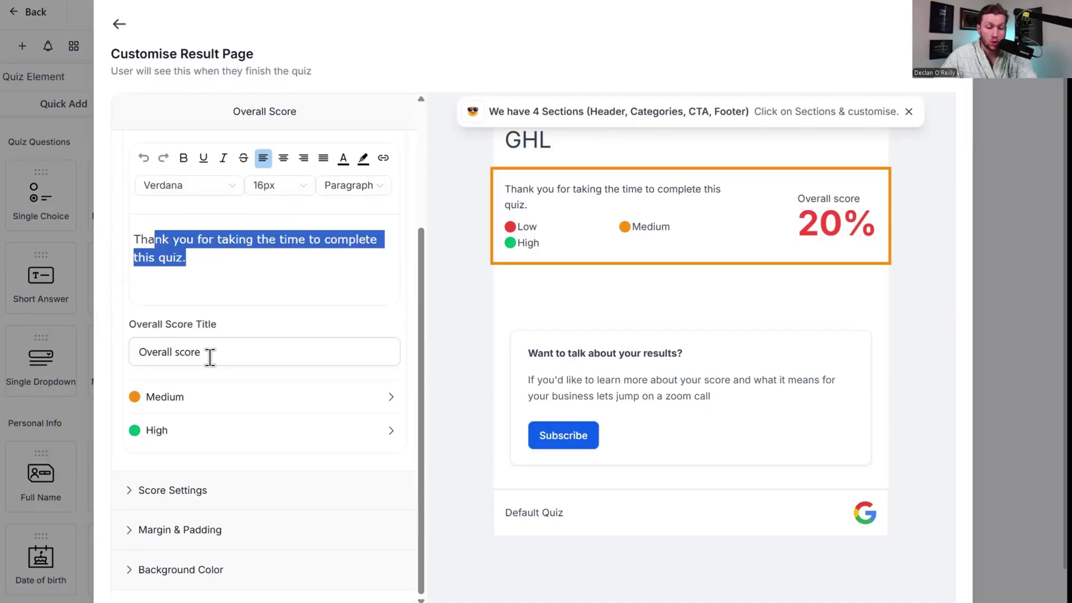
Try moving the overall score left and hiding percentage and legend, then restore them.
{"action": "left_click", "coordinate": [222, 351]}
{"action": "left_click", "coordinate": [244, 488]}
{"action": "left_click", "coordinate": [253, 276]}
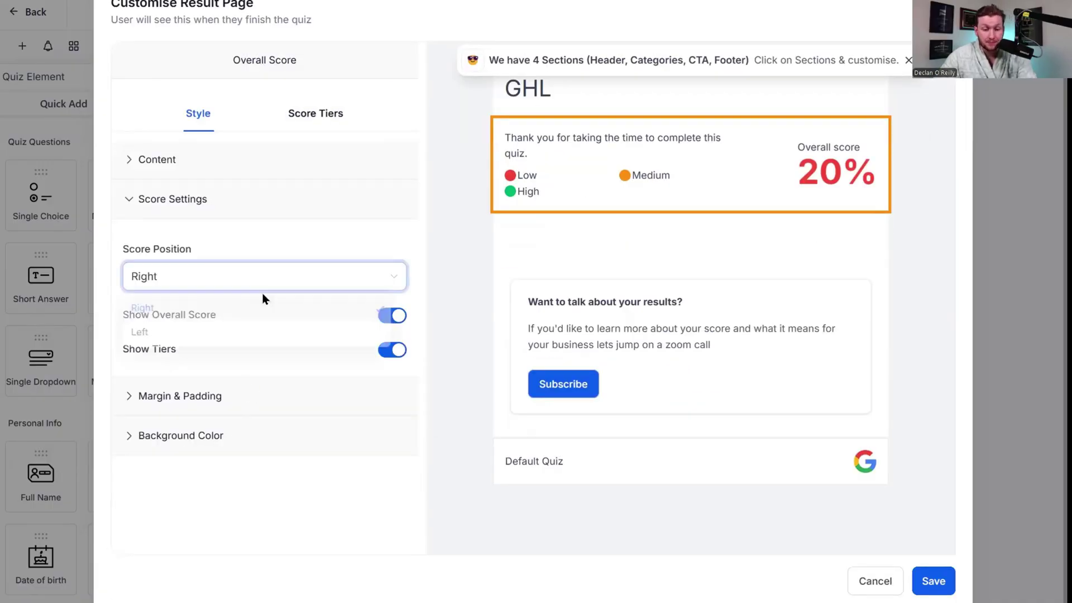
{"action": "left_click", "coordinate": [248, 327]}
{"action": "left_click", "coordinate": [247, 285]}
{"action": "left_click", "coordinate": [246, 307]}
{"action": "left_click", "coordinate": [393, 316]}
{"action": "left_click", "coordinate": [394, 318]}
{"action": "left_click", "coordinate": [393, 349]}
{"action": "left_click", "coordinate": [395, 352]}
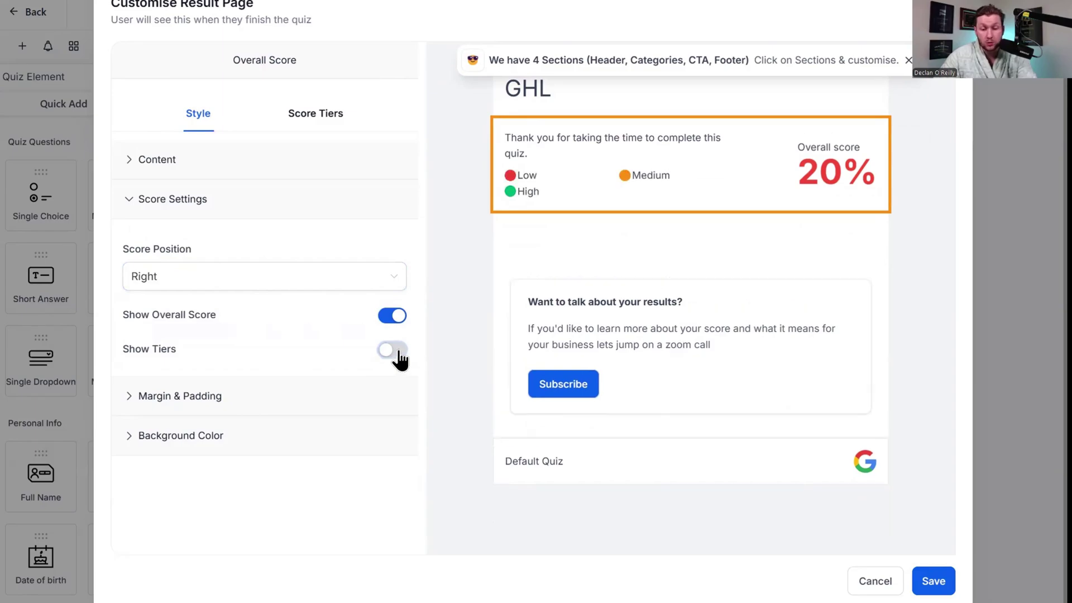
Try a grey score section background, reset it to white, and show the score tier table.
{"action": "left_click", "coordinate": [162, 395]}
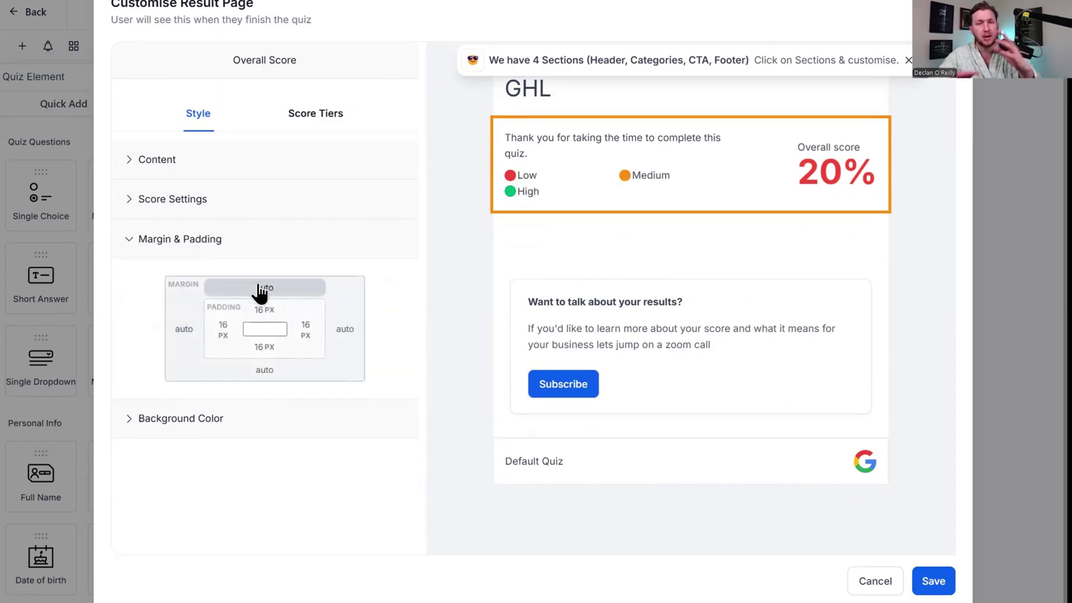
{"action": "left_click", "coordinate": [220, 420]}
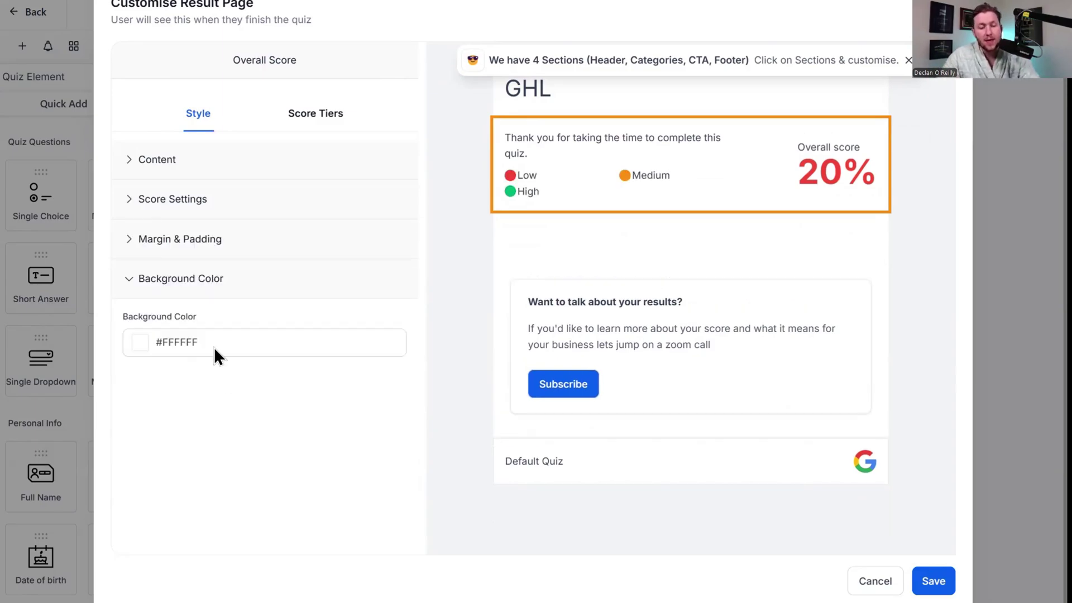
{"action": "left_click", "coordinate": [147, 349]}
{"action": "mouse_move", "coordinate": [179, 407]}
{"action": "left_mouse_down"}
{"action": "mouse_move", "coordinate": [201, 383]}
{"action": "mouse_move", "coordinate": [67, 371]}
{"action": "mouse_move", "coordinate": [63, 389]}
{"action": "mouse_move", "coordinate": [63, 362]}
{"action": "left_mouse_up"}
{"action": "left_click", "coordinate": [309, 457]}
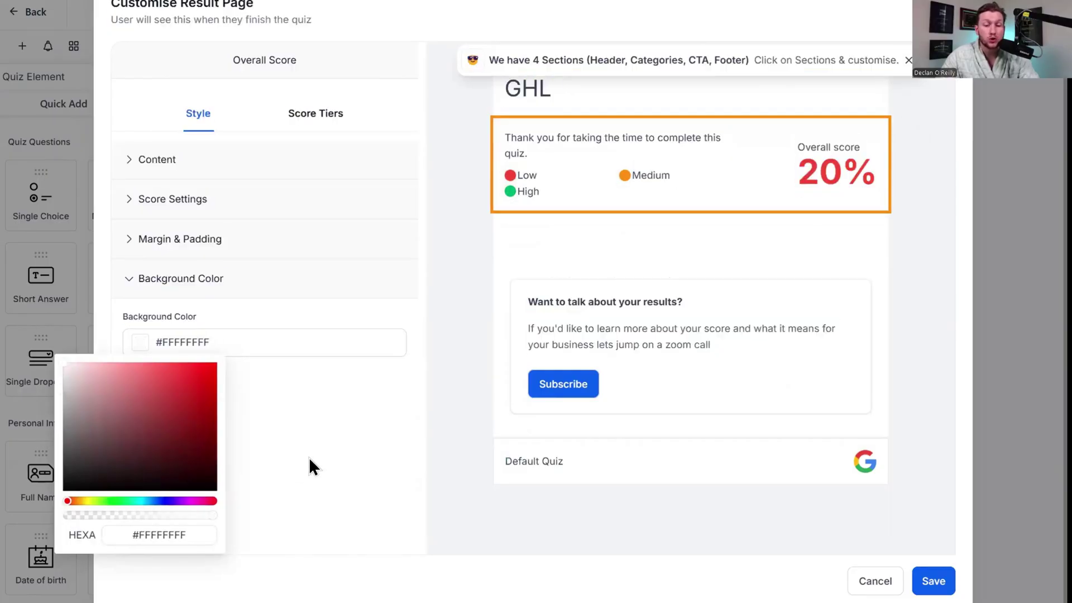
{"action": "left_click", "coordinate": [151, 208]}
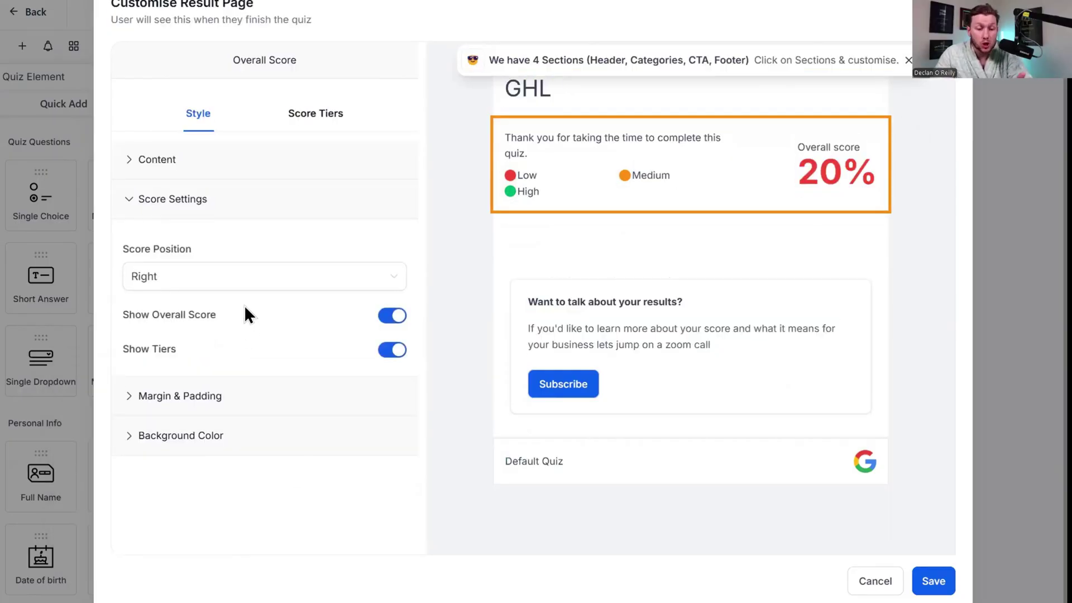
{"action": "scroll", "coordinate": [240, 307], "scroll_direction": "up", "scroll_amount": 2}
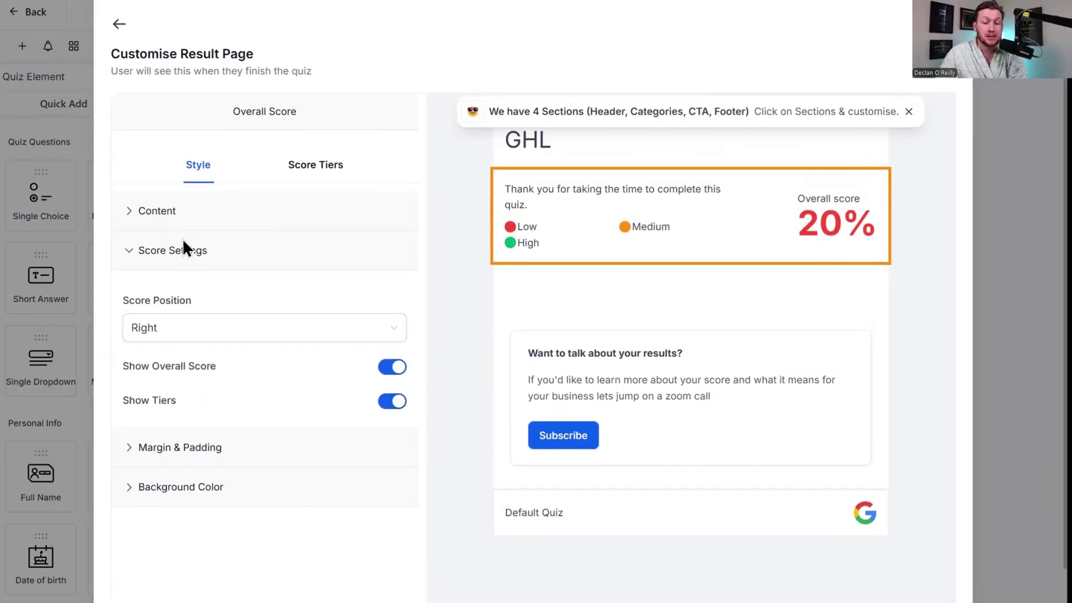
{"action": "left_click", "coordinate": [212, 211]}
{"action": "left_click", "coordinate": [306, 175]}
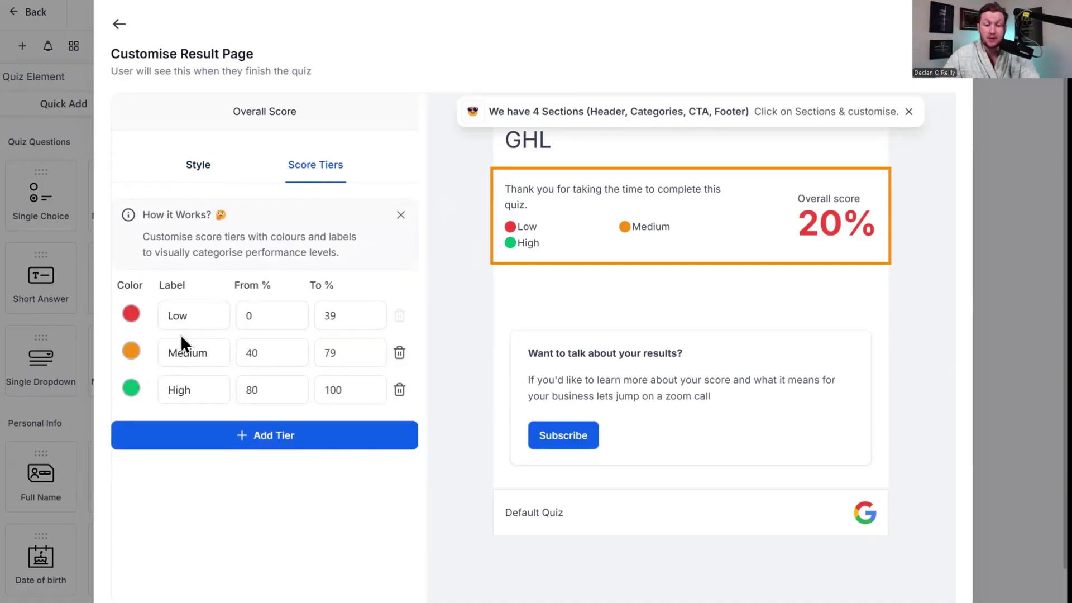
Change the Low tier colour to a brighter red and rename it 'Lowwwww'.
{"action": "left_click", "coordinate": [136, 324]}
{"action": "left_click_drag", "start_coordinate": [89, 447], "coordinate": [229, 290]}
{"action": "left_click", "coordinate": [376, 285]}
{"action": "left_click", "coordinate": [209, 316]}
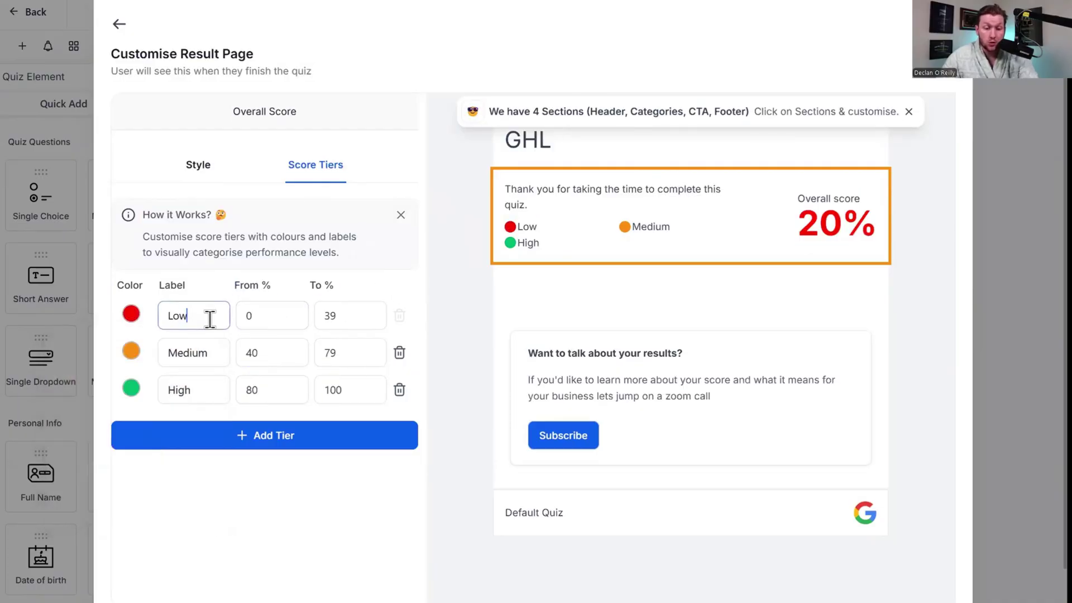
{"action": "double_click", "coordinate": [192, 310]}
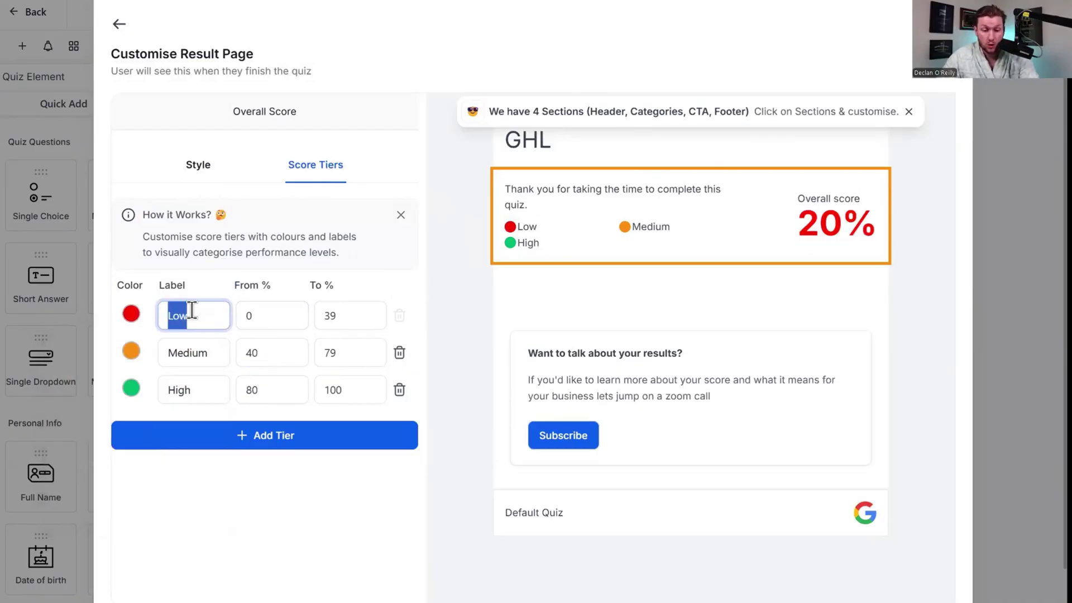
{"action": "type", "text": "Lowwwww"}
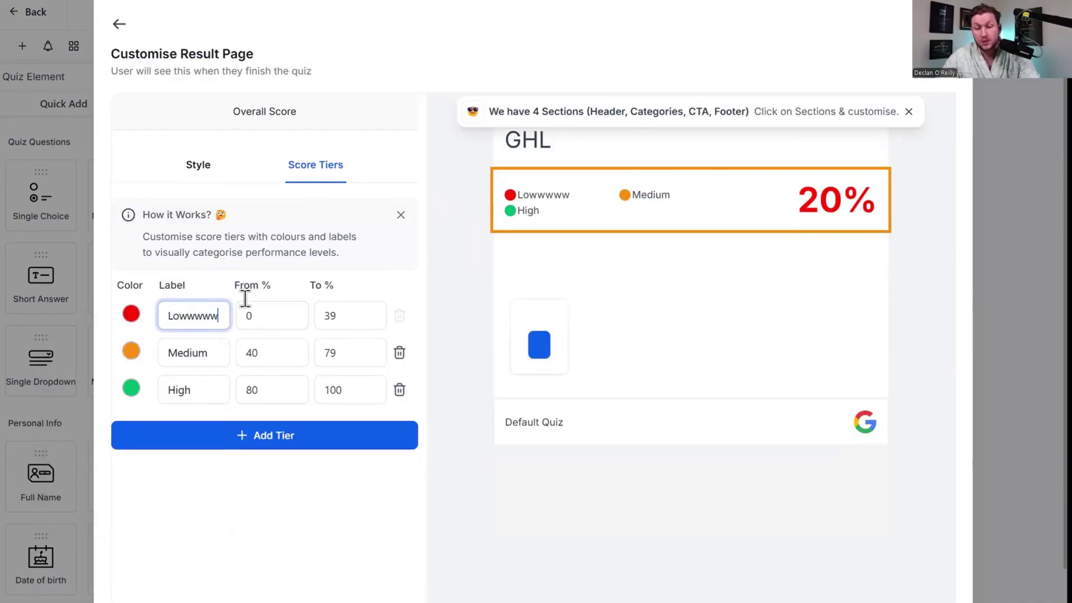
Review the tier percentages: Low ending at 39 and High starting at 80.
{"action": "left_click", "coordinate": [280, 316]}
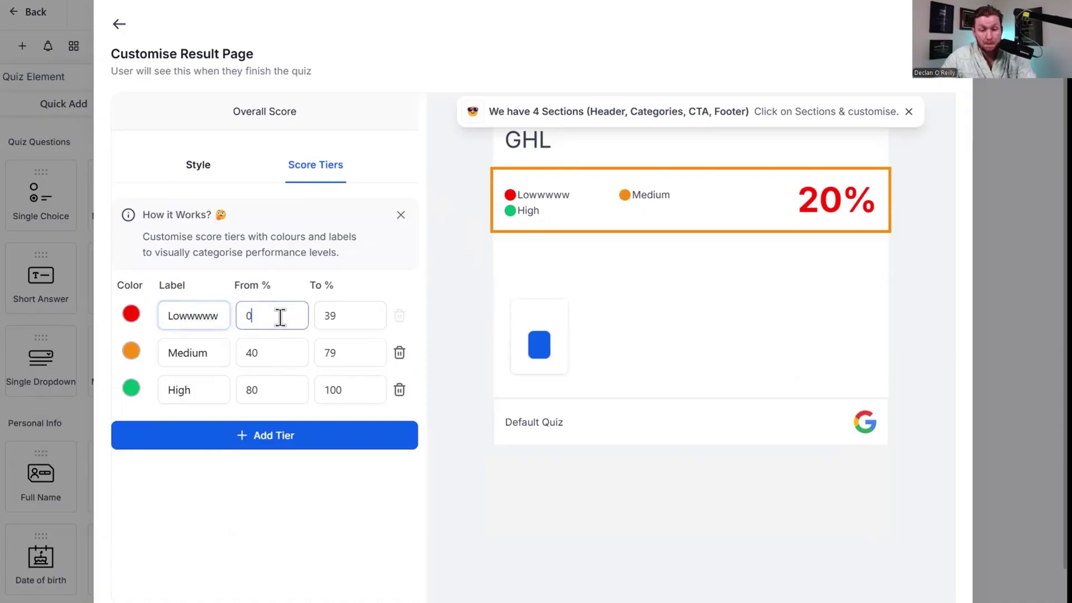
{"action": "left_click", "coordinate": [359, 319]}
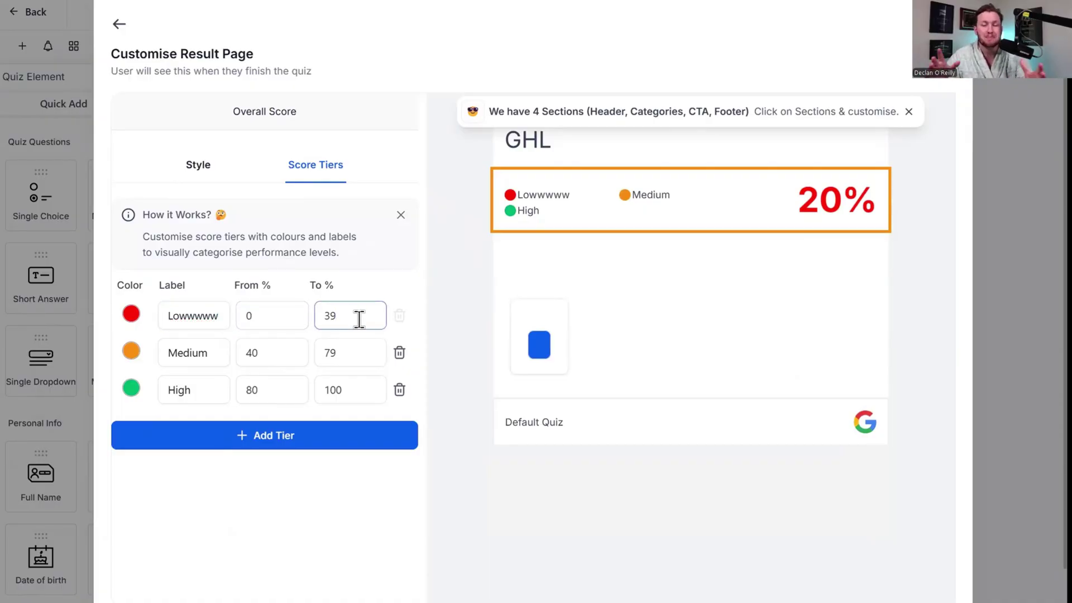
{"action": "left_click", "coordinate": [261, 314]}
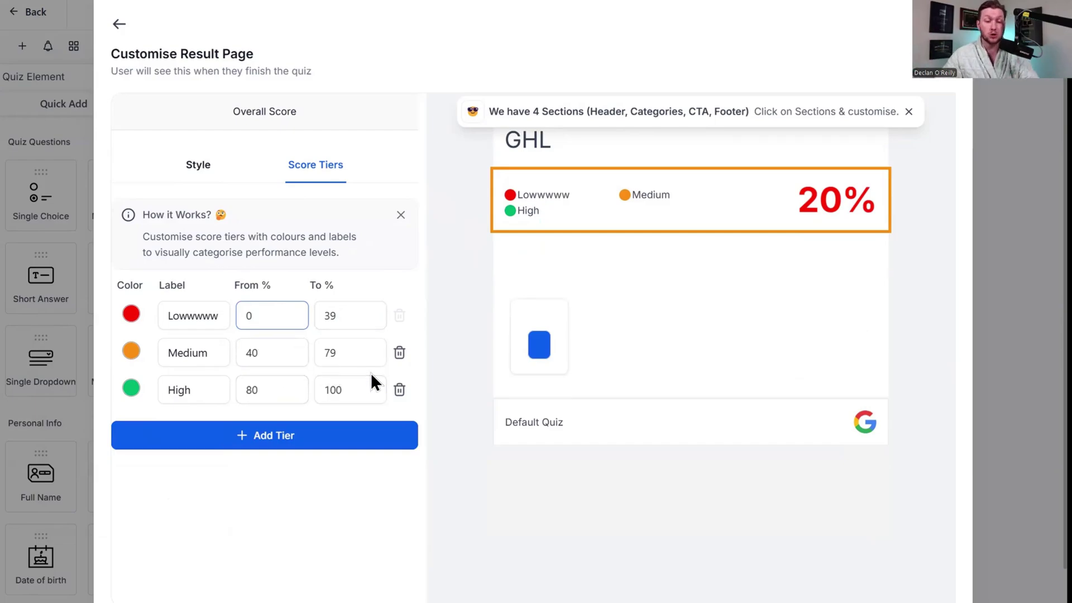
{"action": "left_click", "coordinate": [390, 411]}
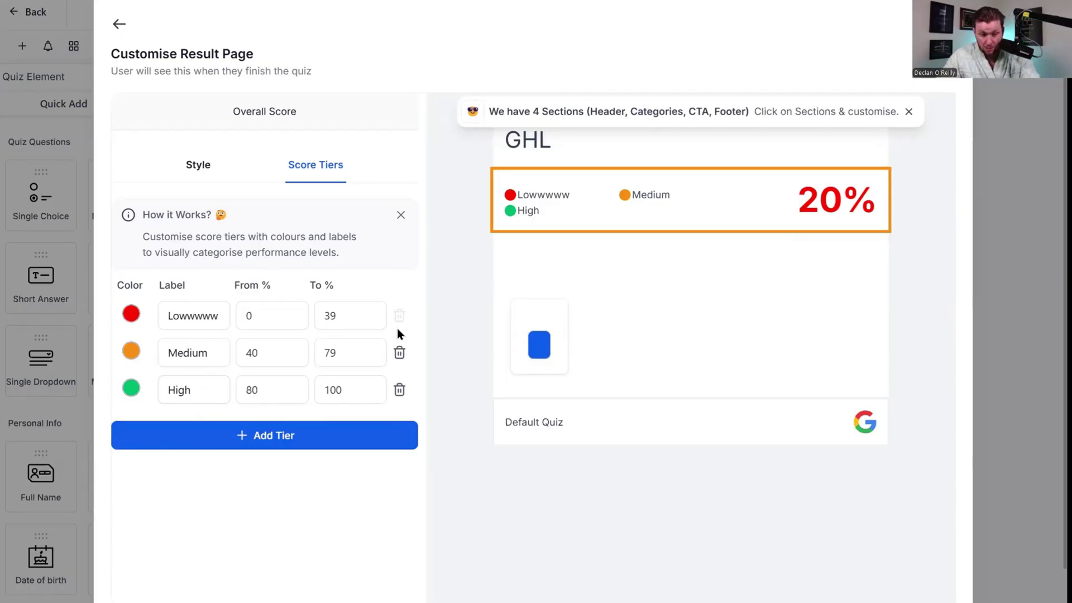
{"action": "scroll", "coordinate": [249, 438], "scroll_direction": "down", "scroll_amount": 1}
{"action": "scroll", "coordinate": [285, 388], "scroll_direction": "up", "scroll_amount": 1}
{"action": "left_click", "coordinate": [282, 385]}
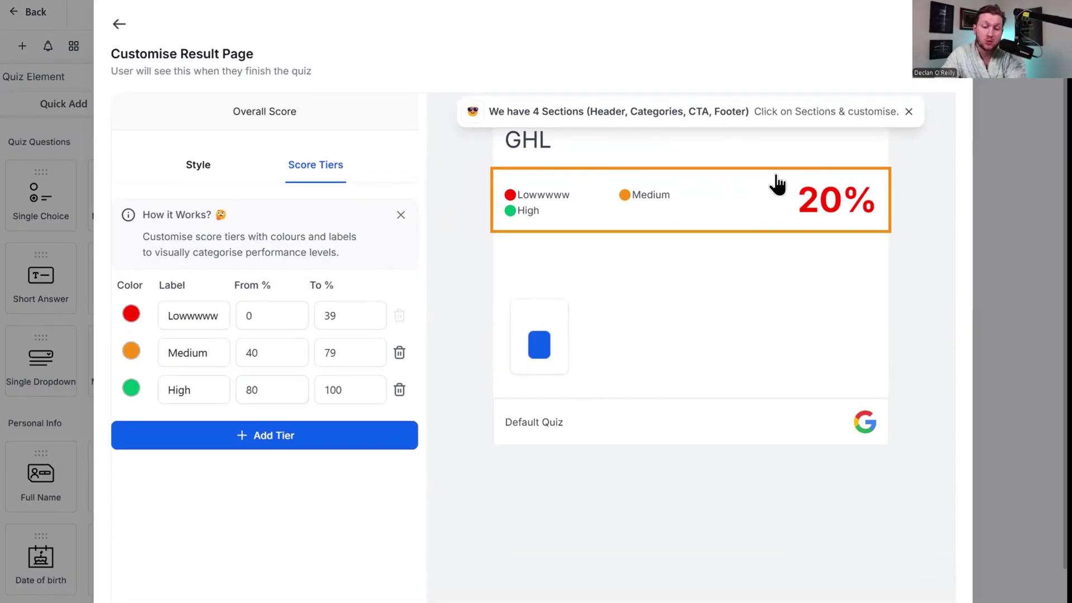
Select the call-to-action section of the result page and look over its settings.
{"action": "left_click", "coordinate": [607, 307]}
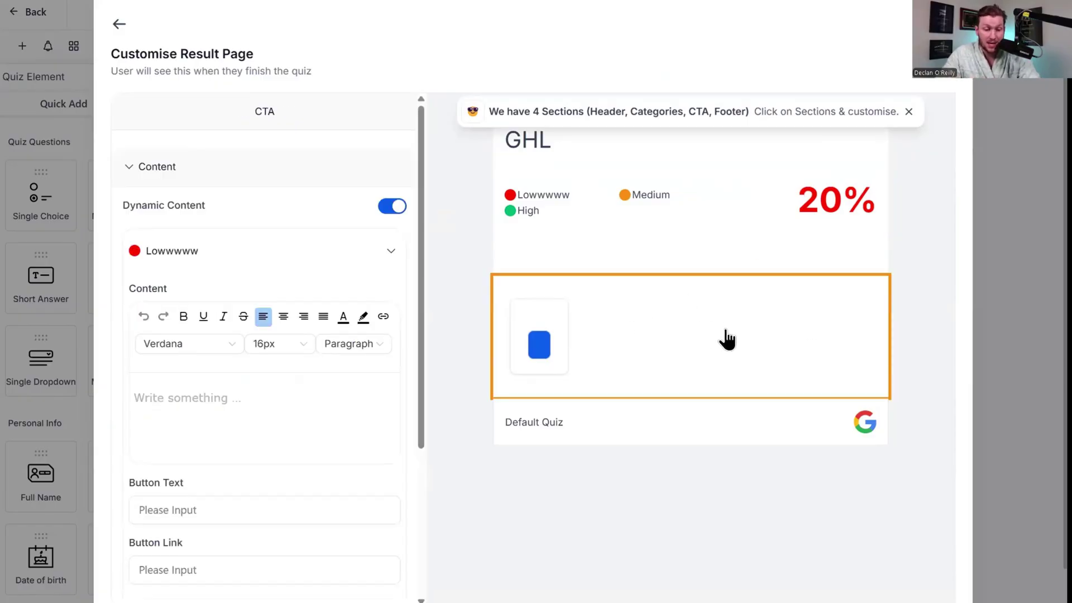
{"action": "scroll", "coordinate": [246, 391], "scroll_direction": "down", "scroll_amount": 4}
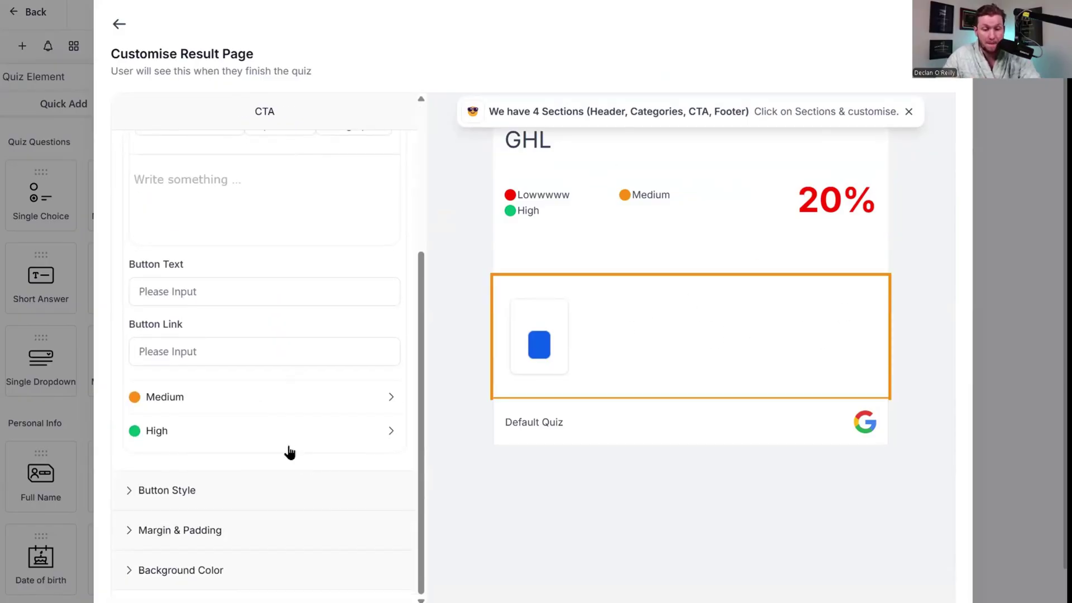
{"action": "scroll", "coordinate": [290, 446], "scroll_direction": "up", "scroll_amount": 4}
{"action": "scroll", "coordinate": [612, 346], "scroll_direction": "down", "scroll_amount": 1}
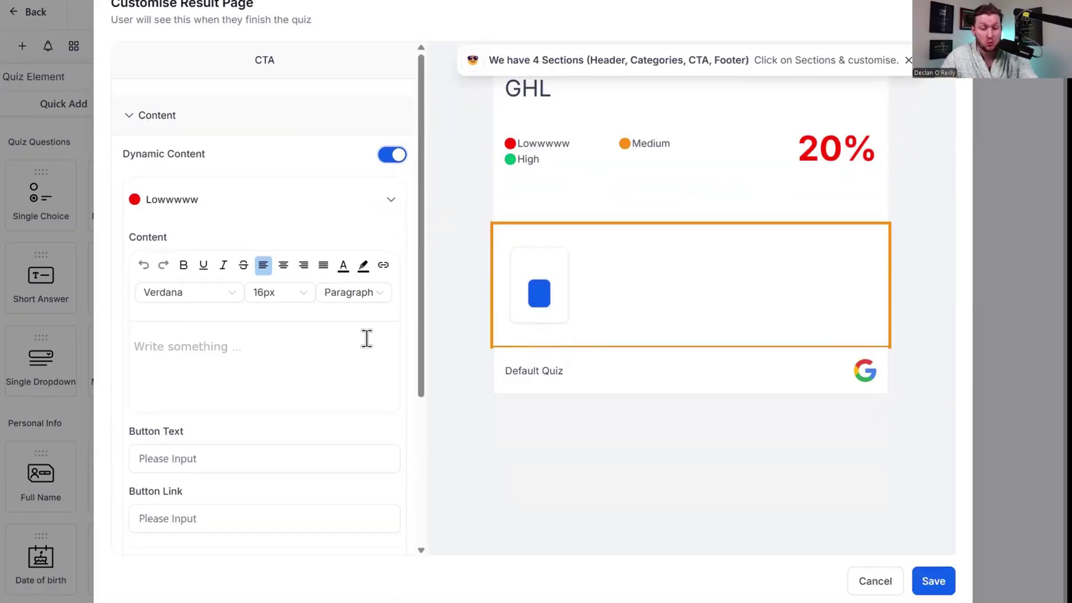
{"action": "scroll", "coordinate": [366, 338], "scroll_direction": "up", "scroll_amount": 1}
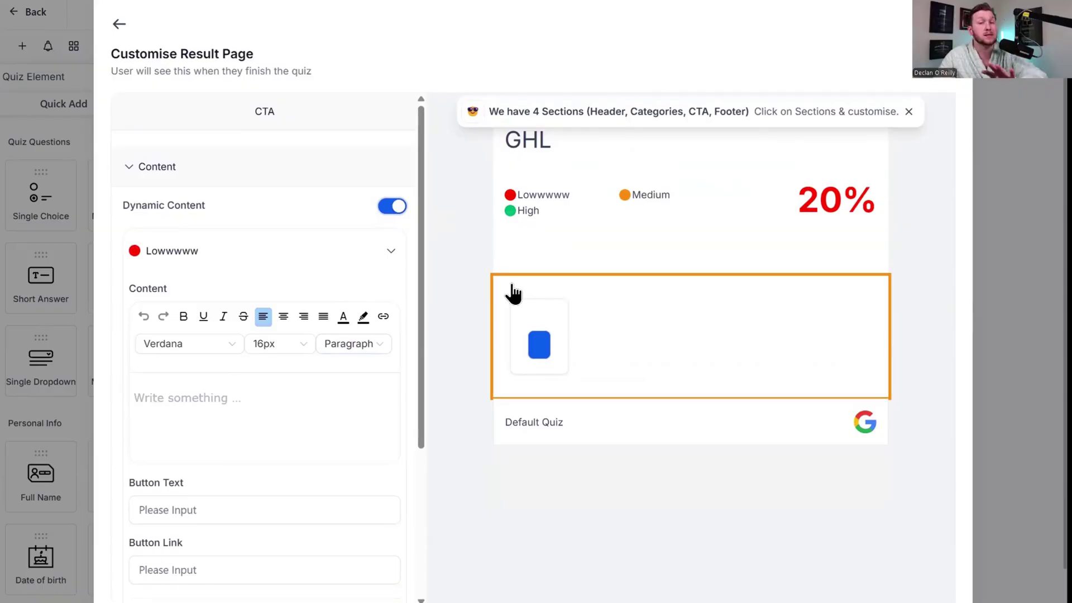
{"action": "scroll", "coordinate": [242, 307], "scroll_direction": "down", "scroll_amount": 5}
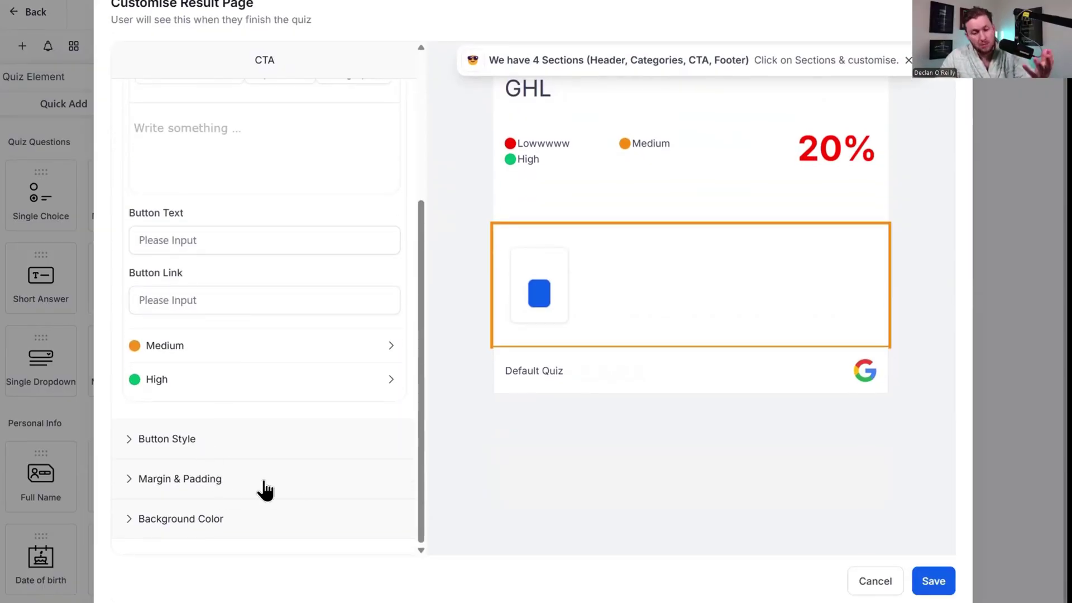
{"action": "scroll", "coordinate": [263, 491], "scroll_direction": "up", "scroll_amount": 4}
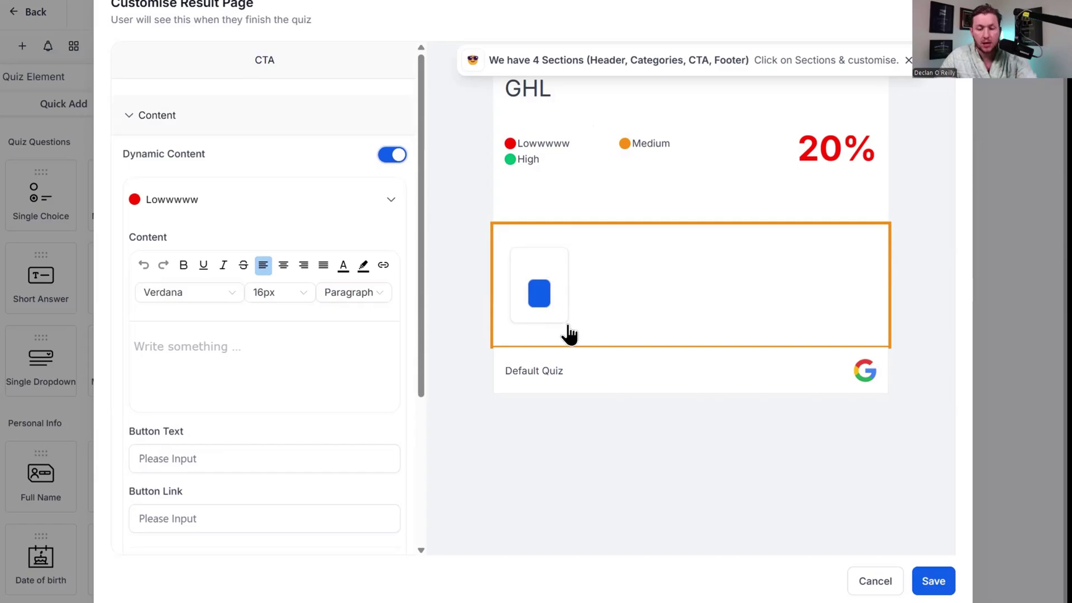
Review the footer's Google social link and Sticky setting, then save the result page.
{"action": "left_click", "coordinate": [589, 384]}
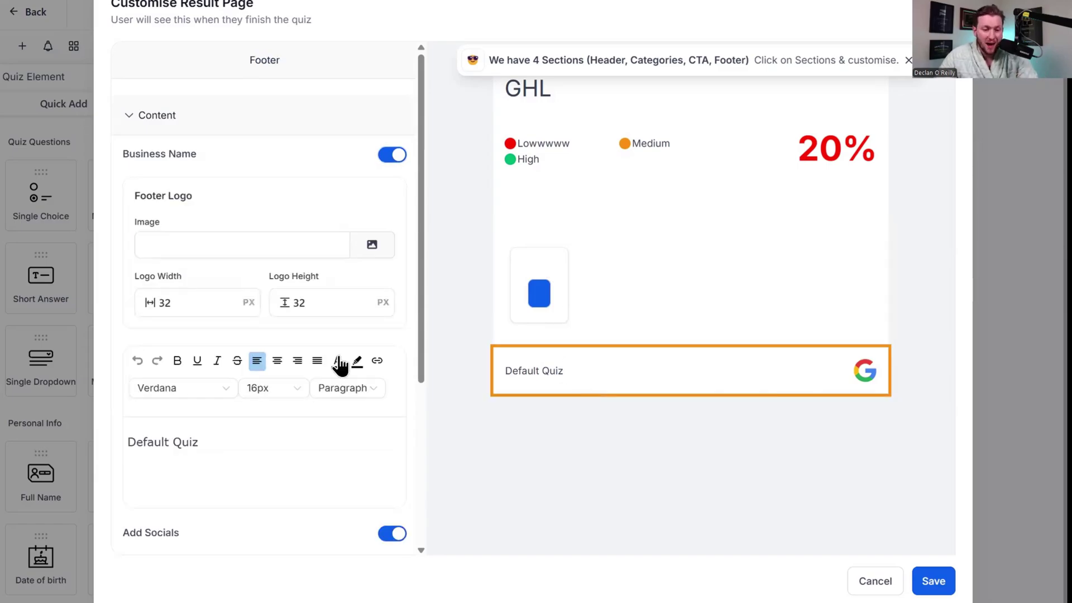
{"action": "scroll", "coordinate": [343, 360], "scroll_direction": "down", "scroll_amount": 5}
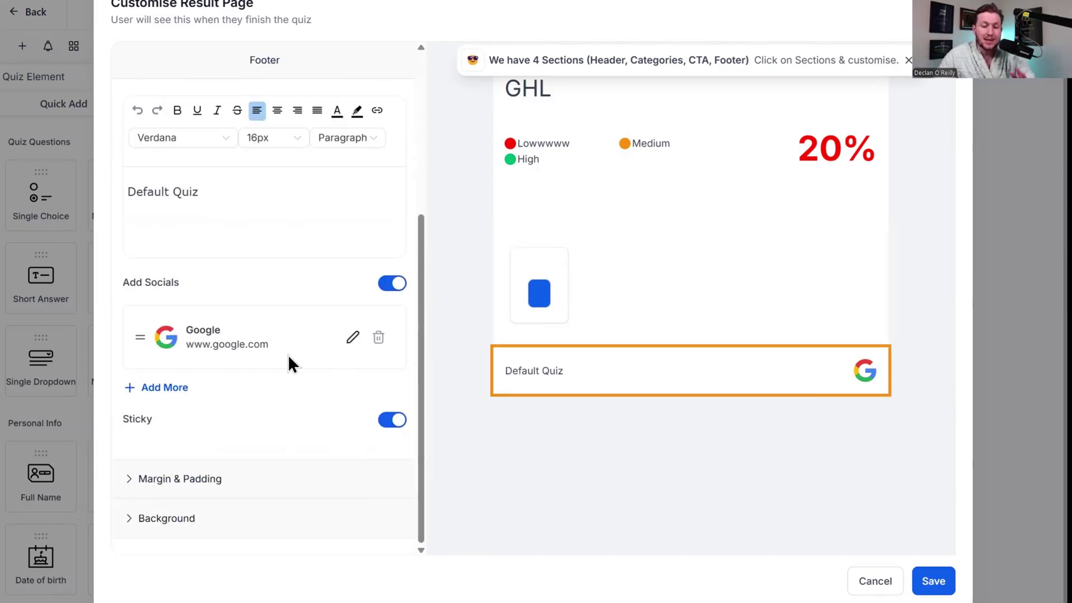
{"action": "scroll", "coordinate": [716, 409], "scroll_direction": "up", "scroll_amount": 2}
{"action": "scroll", "coordinate": [603, 301], "scroll_direction": "down", "scroll_amount": 2}
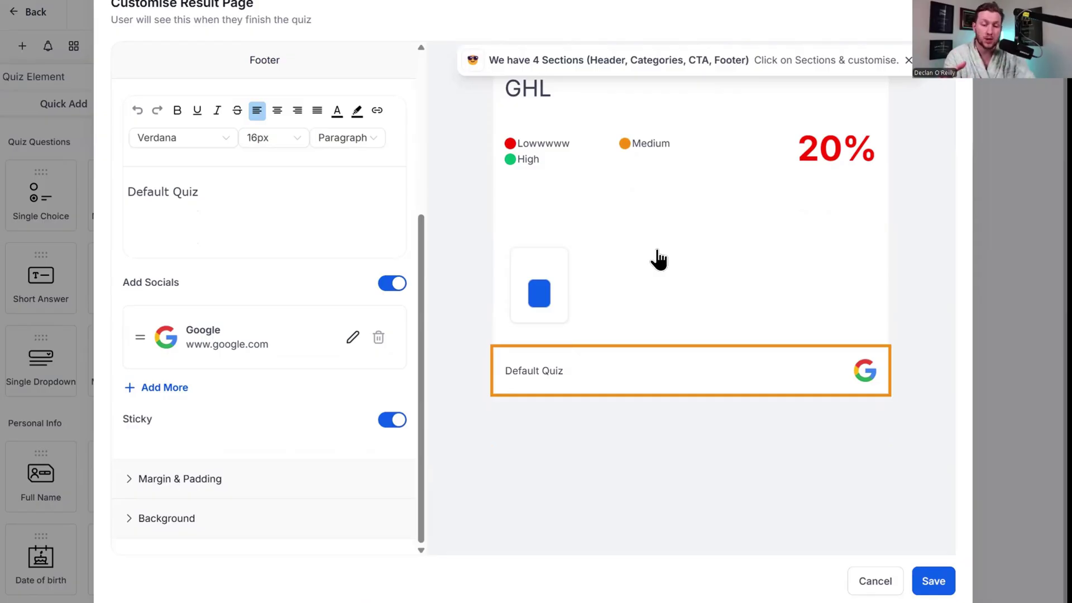
{"action": "scroll", "coordinate": [263, 282], "scroll_direction": "up", "scroll_amount": 5}
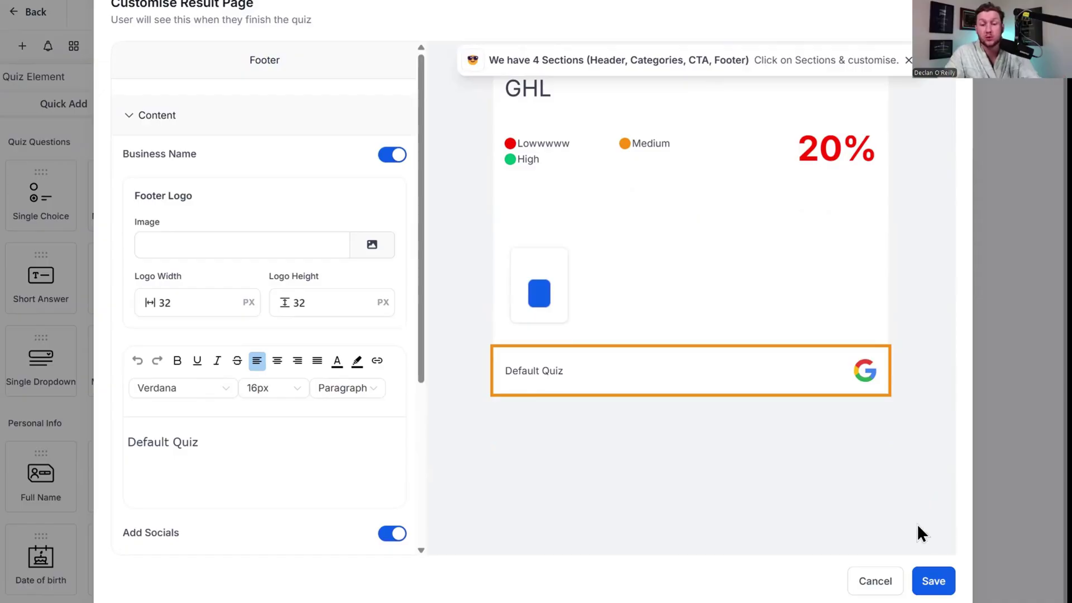
{"action": "left_click", "coordinate": [933, 581]}
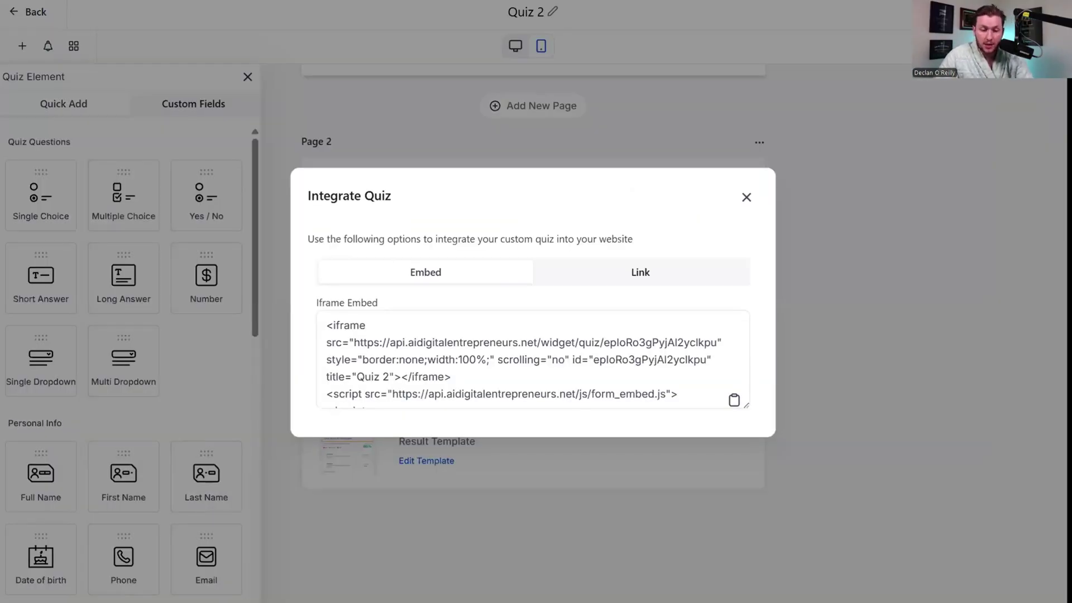
Copy Quiz 2's shareable link from the Link tab.
{"action": "left_click", "coordinate": [611, 274]}
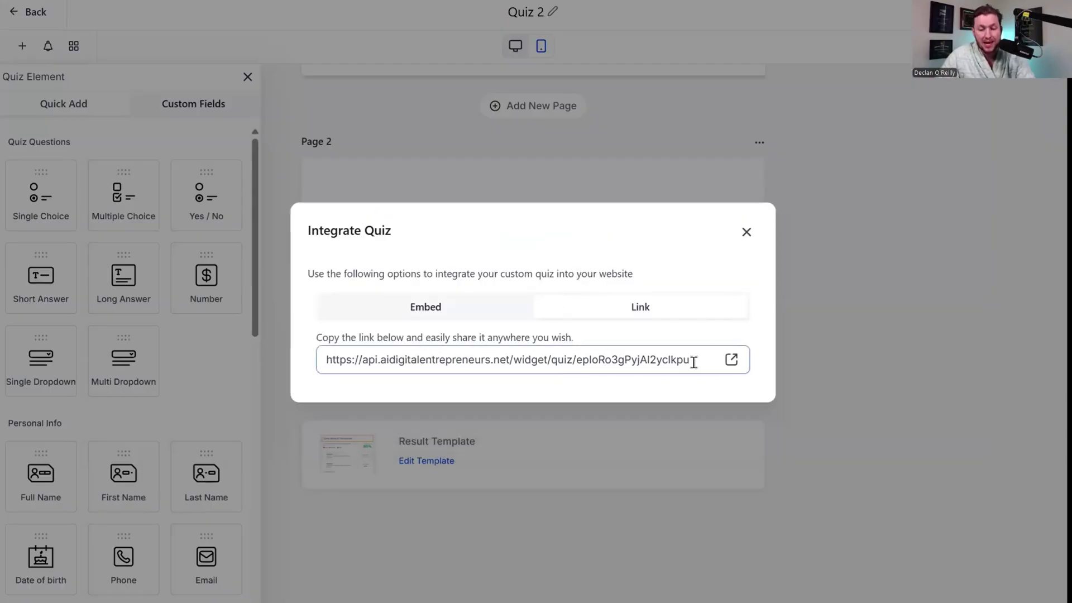
{"action": "triple_click", "coordinate": [660, 358]}
{"action": "right_click", "coordinate": [654, 359]}
{"action": "left_click", "coordinate": [679, 371]}
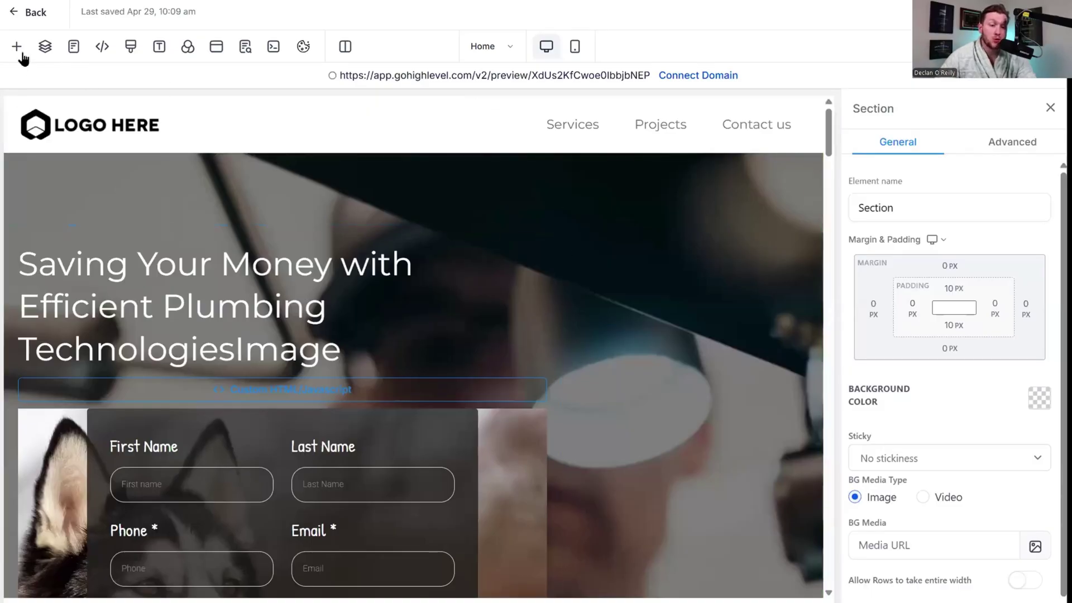
Search the add-element list for 'qu', then clear the search and close the list.
{"action": "left_click", "coordinate": [16, 46]}
{"action": "left_click", "coordinate": [195, 151]}
{"action": "type", "text": "qu"}
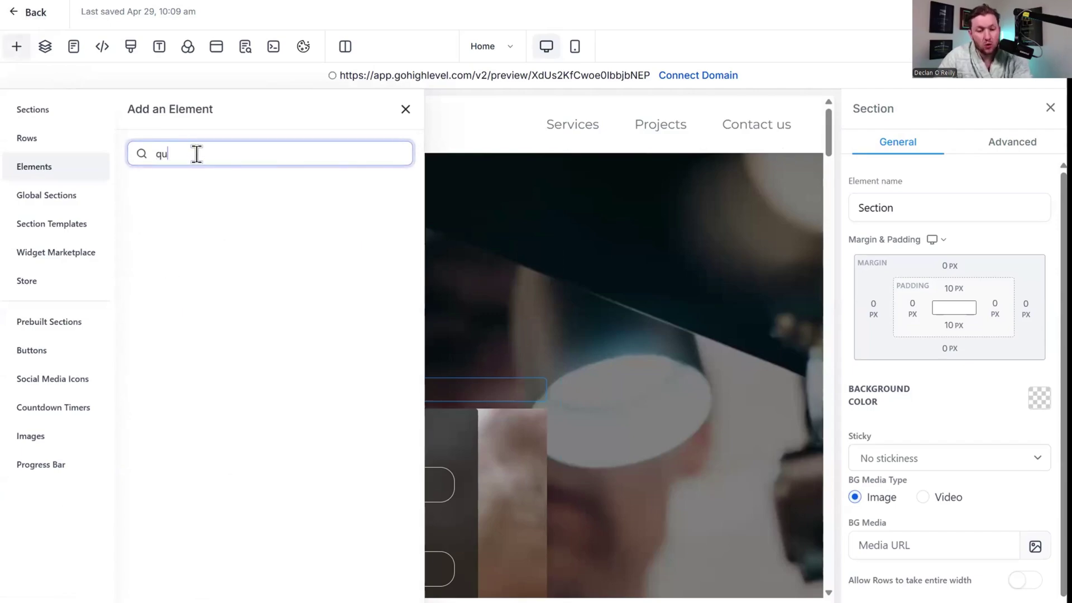
{"action": "left_click", "coordinate": [399, 110]}
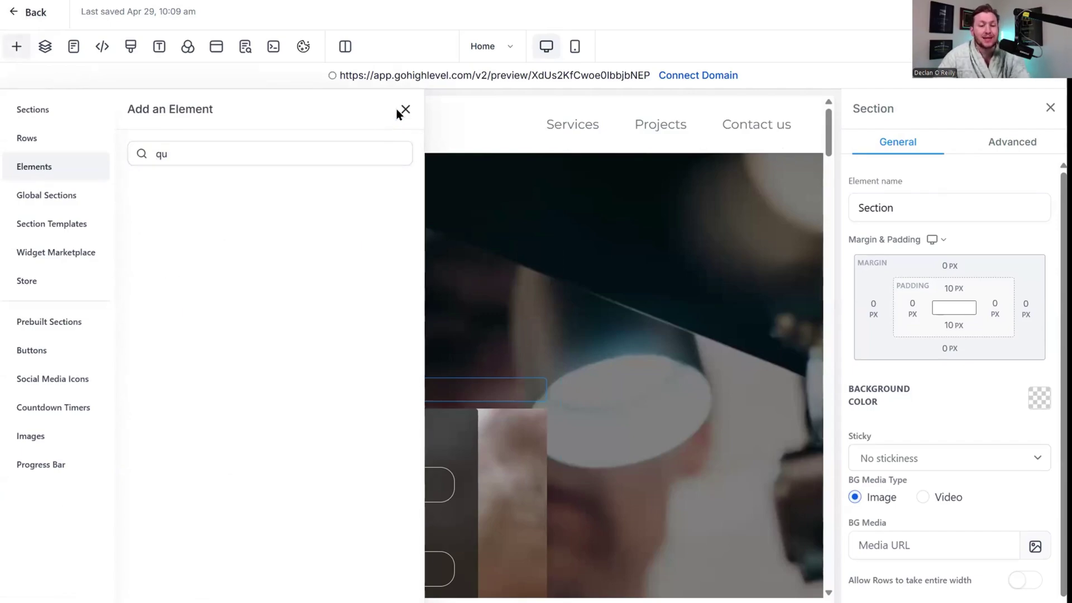
{"action": "double_click", "coordinate": [378, 144]}
{"action": "key", "text": "BackSpace"}
{"action": "left_click", "coordinate": [401, 110]}
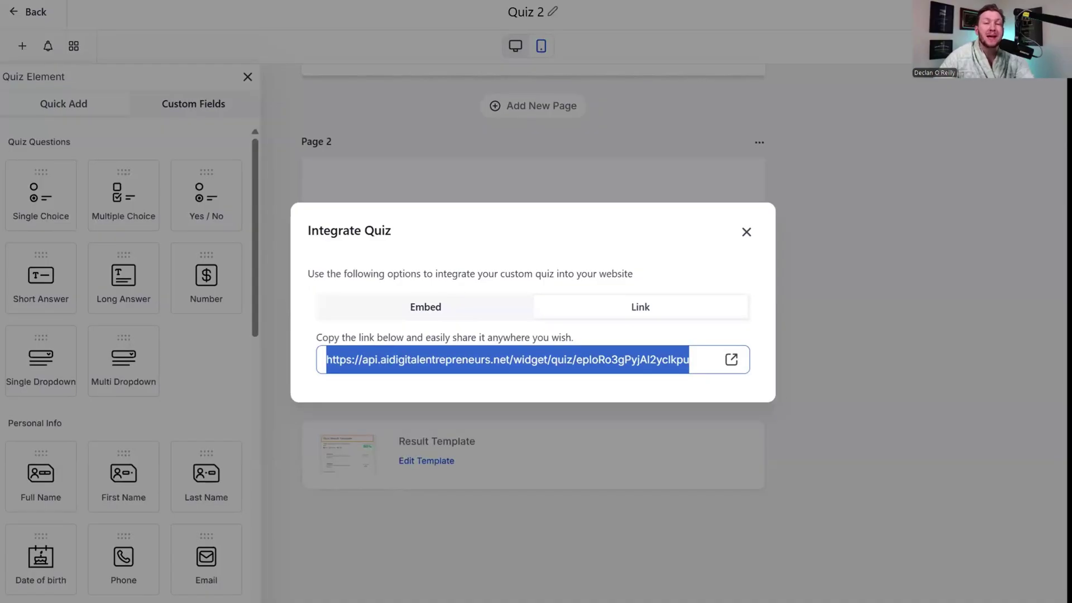
Paste the quiz link as the Make an Appointment button's Website link and close SEO metadata.
{"action": "left_click", "coordinate": [424, 1]}
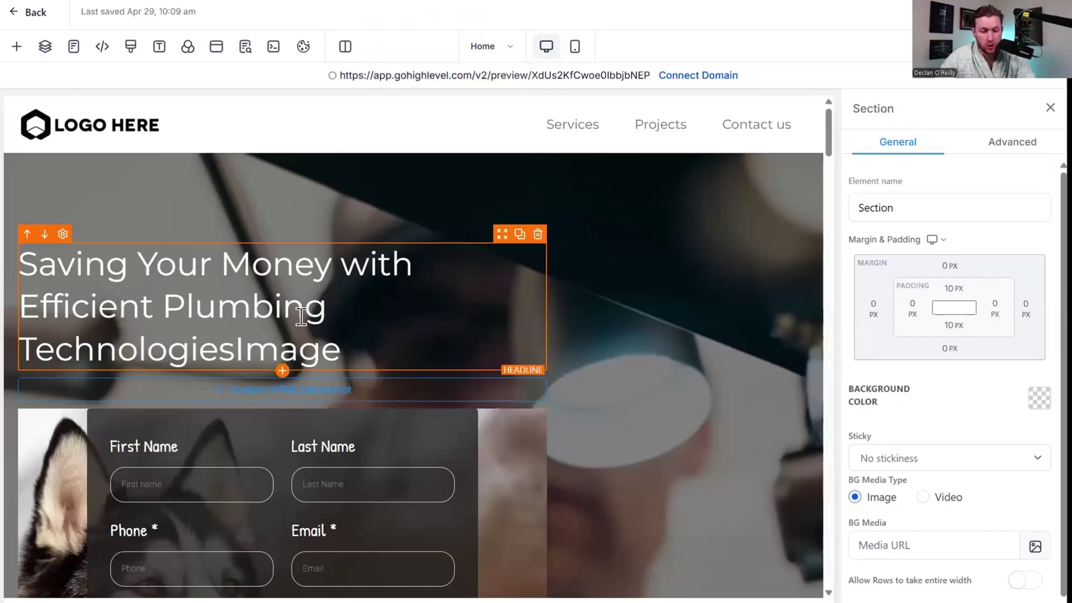
{"action": "scroll", "coordinate": [302, 319], "scroll_direction": "down", "scroll_amount": 5}
{"action": "scroll", "coordinate": [301, 318], "scroll_direction": "down", "scroll_amount": 5}
{"action": "left_click", "coordinate": [156, 434]}
{"action": "scroll", "coordinate": [920, 393], "scroll_direction": "down", "scroll_amount": 5}
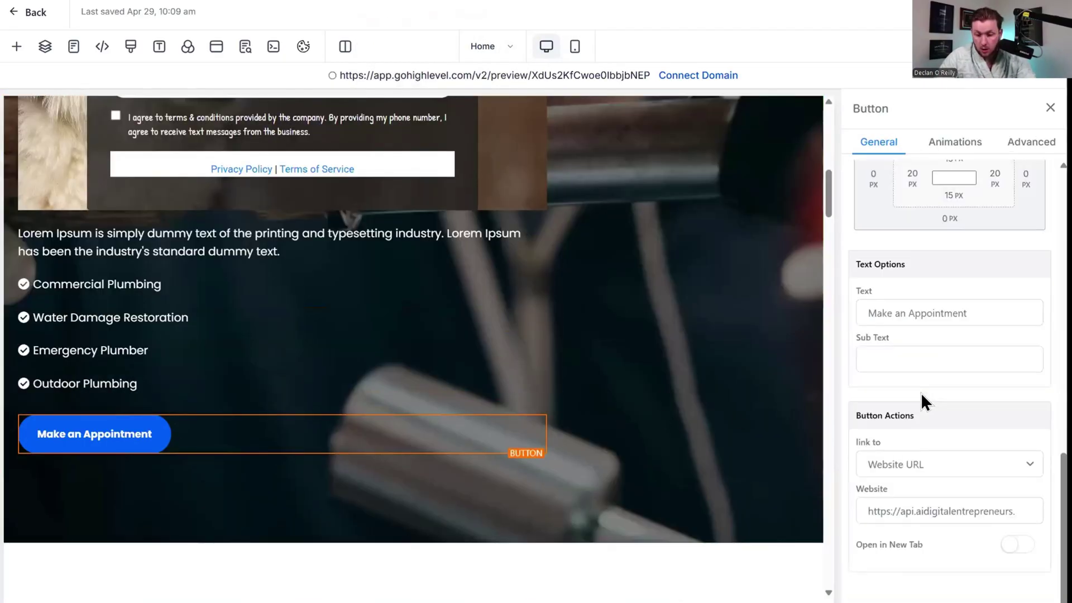
{"action": "left_click", "coordinate": [977, 509]}
{"action": "key", "text": "ctrl+a"}
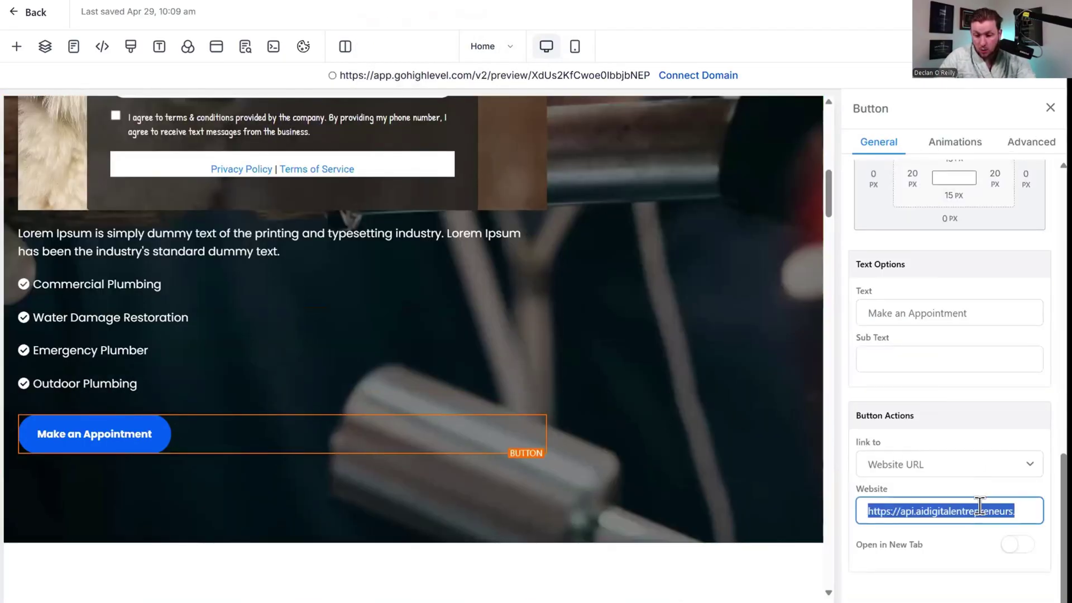
{"action": "right_click", "coordinate": [978, 508]}
{"action": "left_click", "coordinate": [798, 252]}
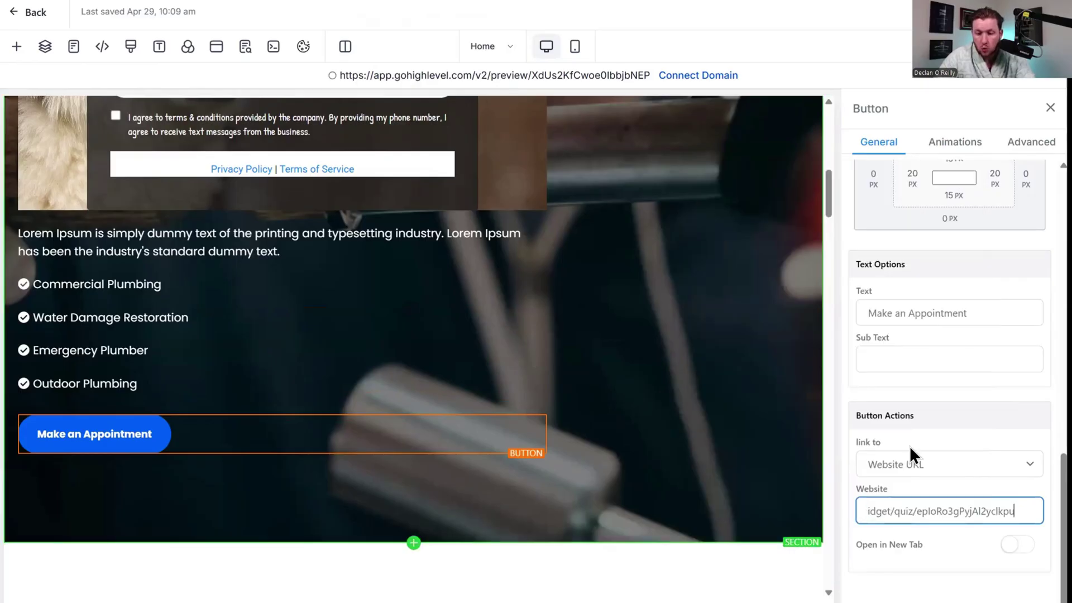
{"action": "scroll", "coordinate": [910, 445], "scroll_direction": "up", "scroll_amount": 10}
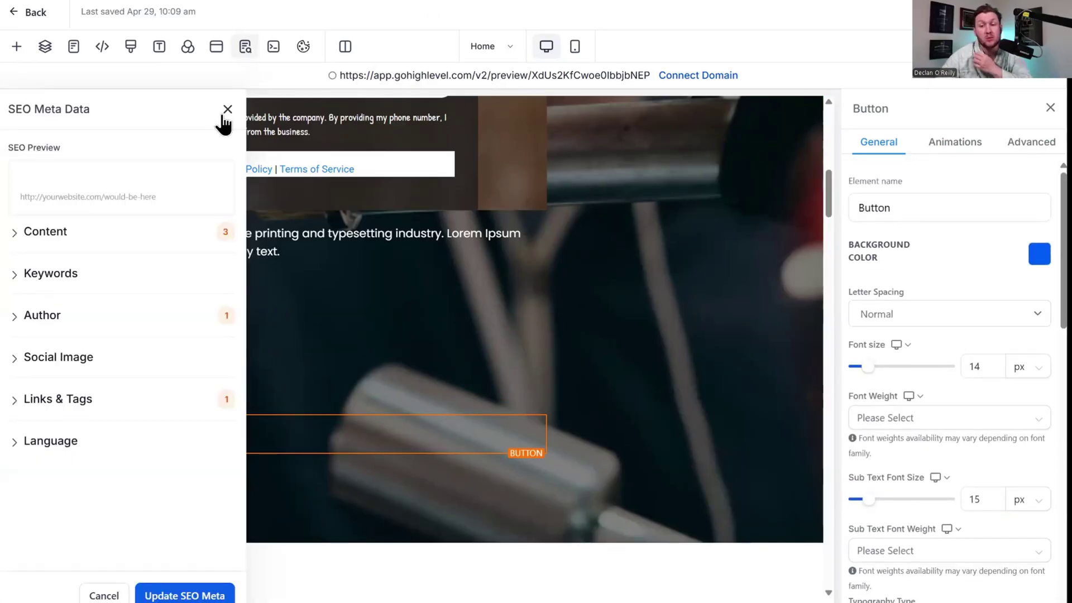
{"action": "left_click", "coordinate": [227, 109]}
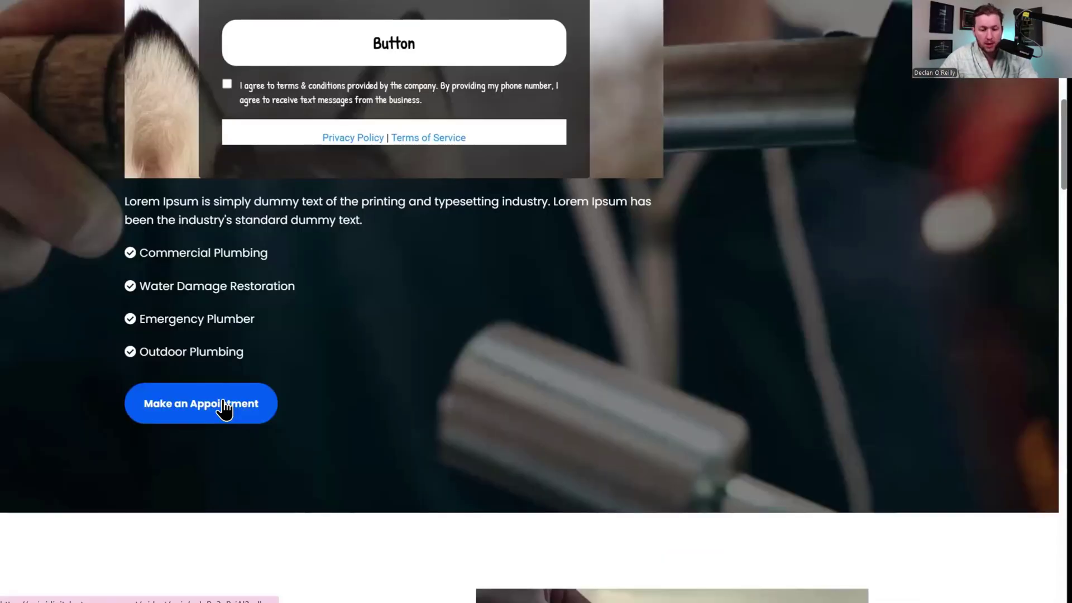
Follow Make an Appointment to the quiz, answer Gohighlevel and Yes, and submit for 100%.
{"action": "left_click", "coordinate": [219, 401]}
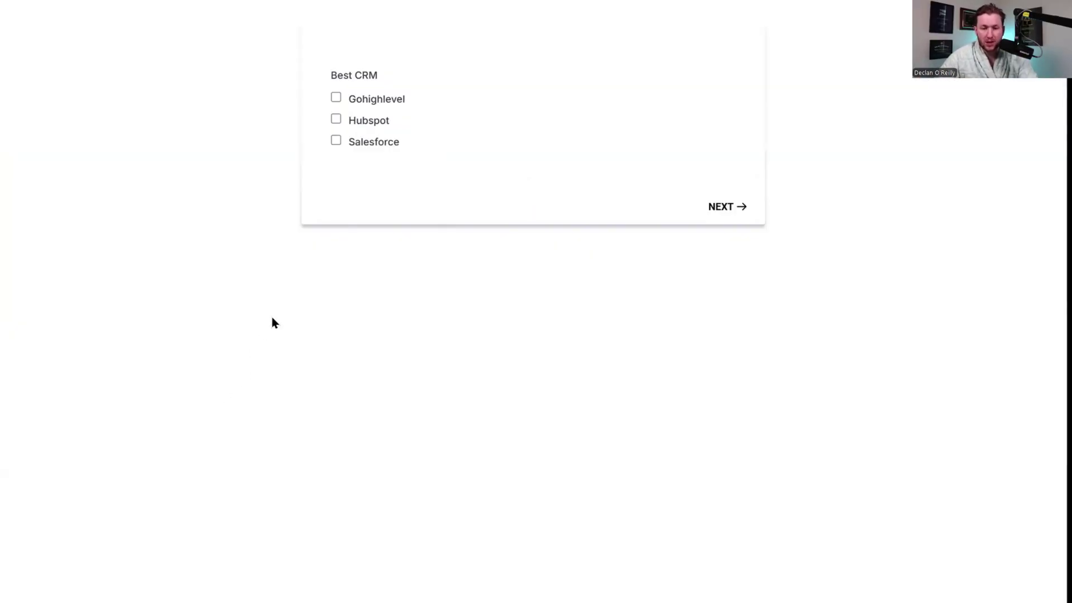
{"action": "left_click", "coordinate": [736, 211]}
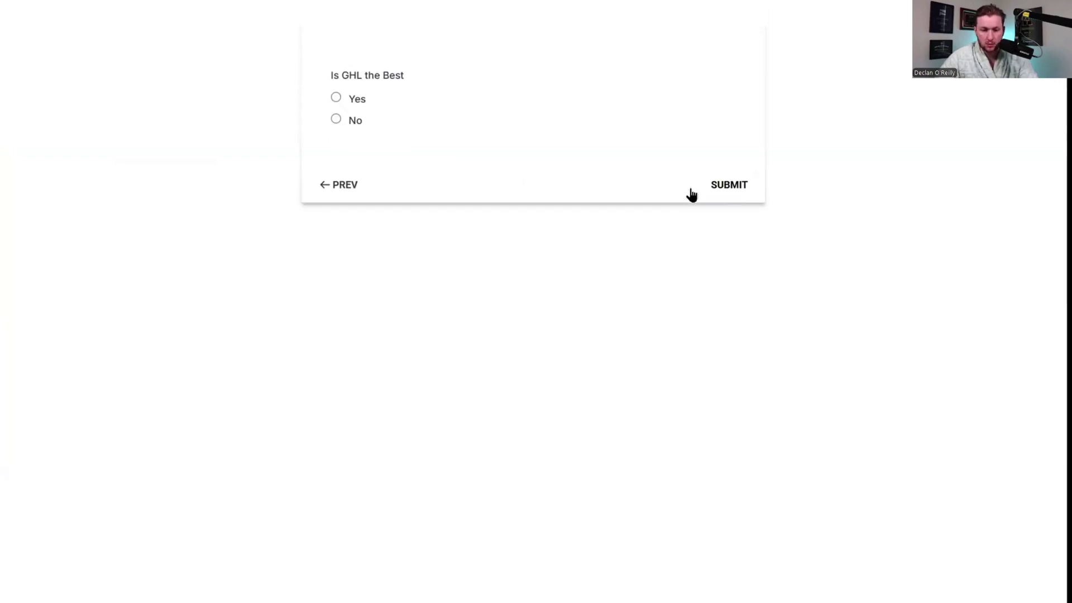
{"action": "left_click", "coordinate": [337, 100]}
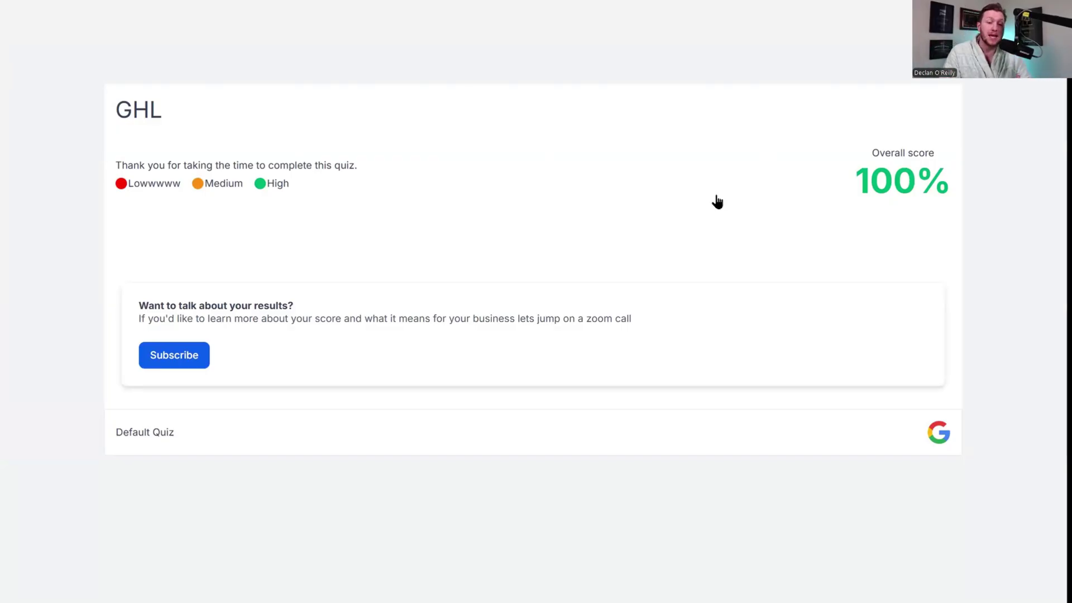
{"action": "mouse_move", "coordinate": [129, 185]}
{"action": "left_mouse_down"}
{"action": "mouse_move", "coordinate": [179, 186]}
{"action": "mouse_move", "coordinate": [145, 191]}
{"action": "left_mouse_up"}
Scroll Quiz 2's submission table right to the Over All Score column showing 100.
{"action": "left_click", "coordinate": [189, 231]}
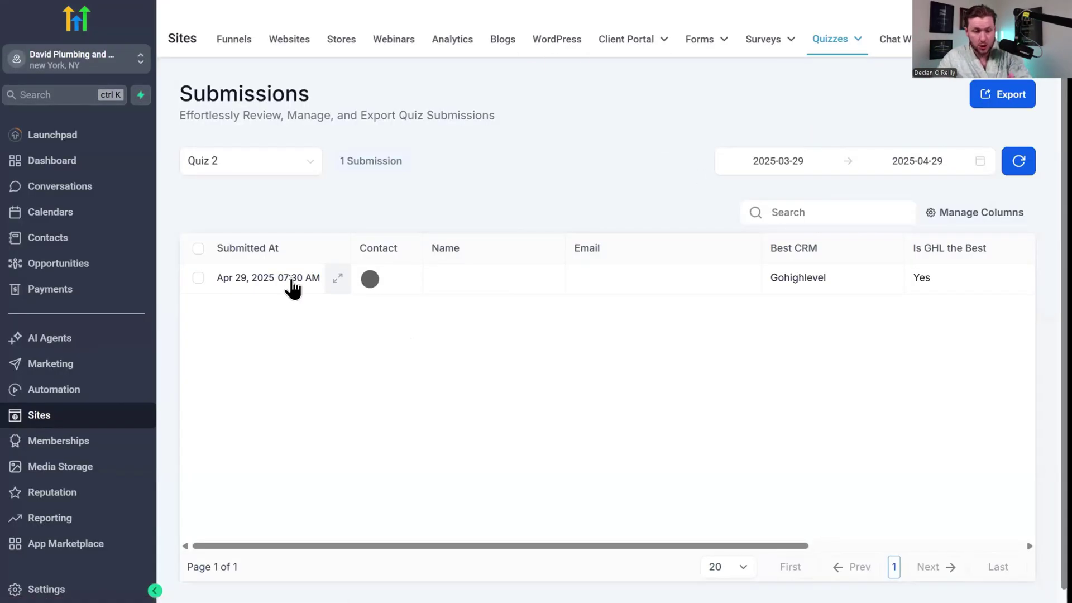
{"action": "left_click_drag", "start_coordinate": [555, 550], "coordinate": [826, 550]}
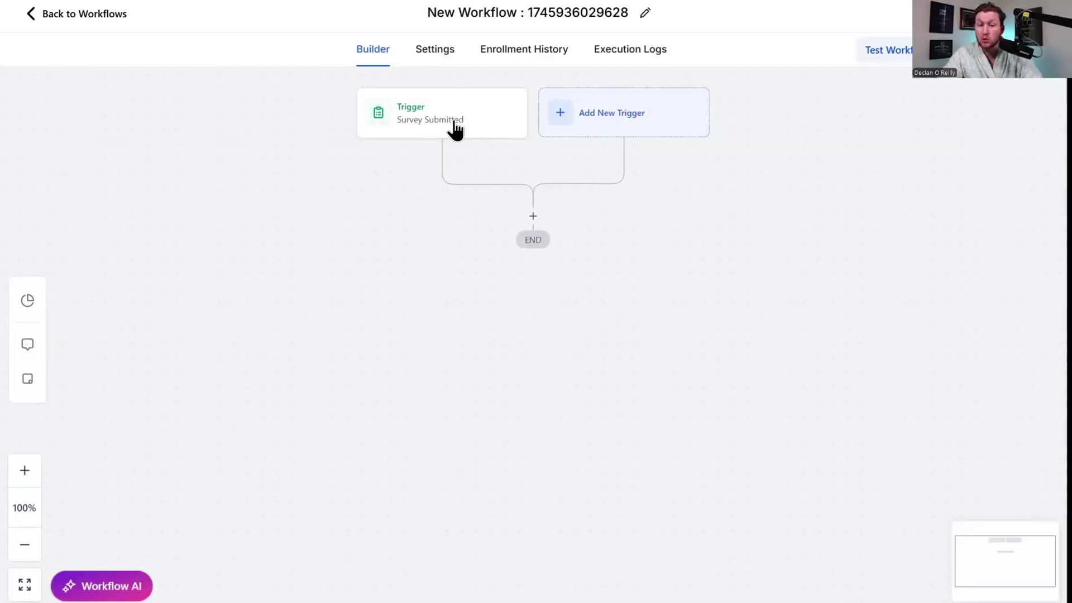
Delete the workflow's Survey submitted trigger.
{"action": "left_click", "coordinate": [450, 126]}
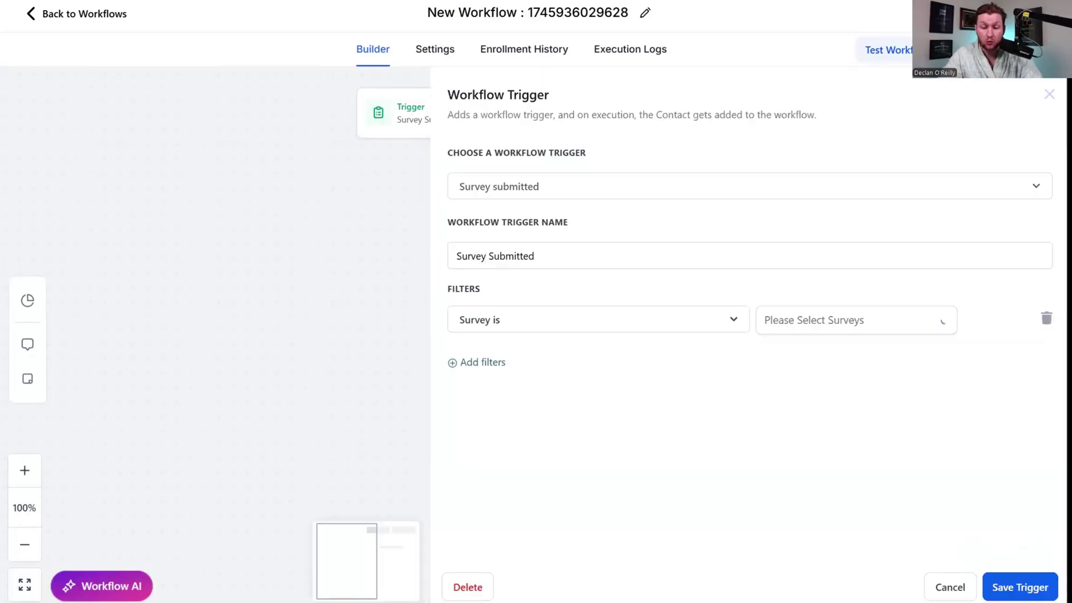
{"action": "left_click", "coordinate": [468, 587]}
{"action": "left_click", "coordinate": [687, 354]}
Search 'qui' to view the Quiz Submitted trigger, then close it unsaved.
{"action": "left_click", "coordinate": [579, 117]}
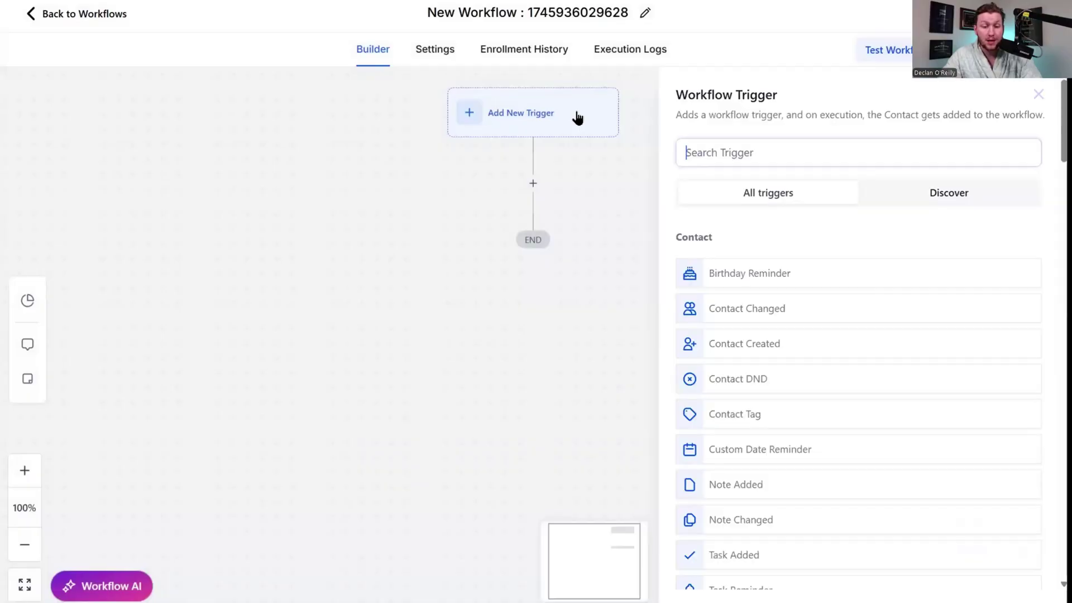
{"action": "type", "text": "qui"}
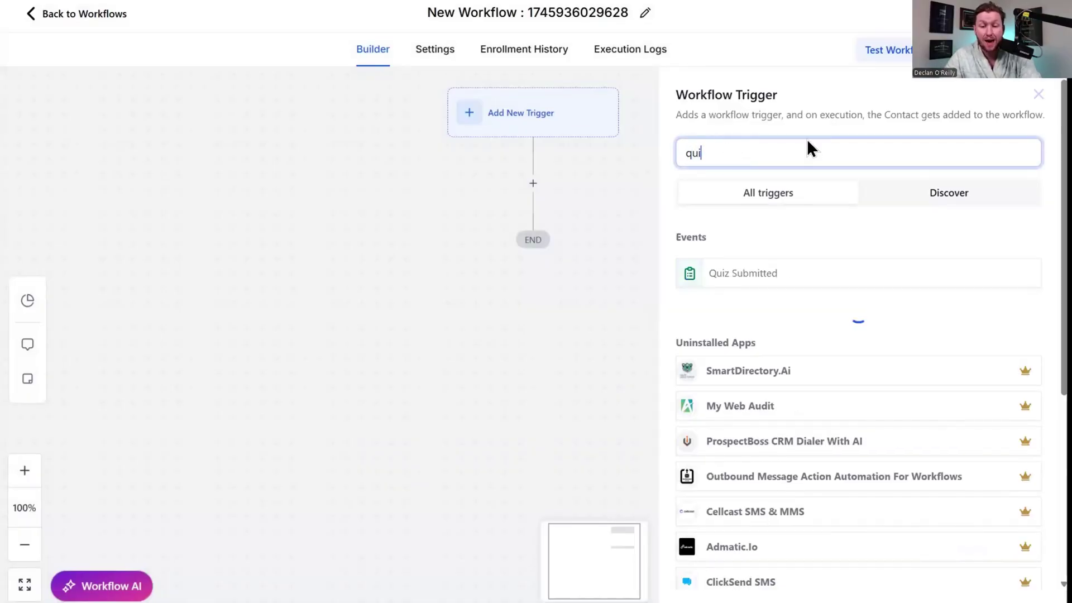
{"action": "left_click", "coordinate": [742, 273]}
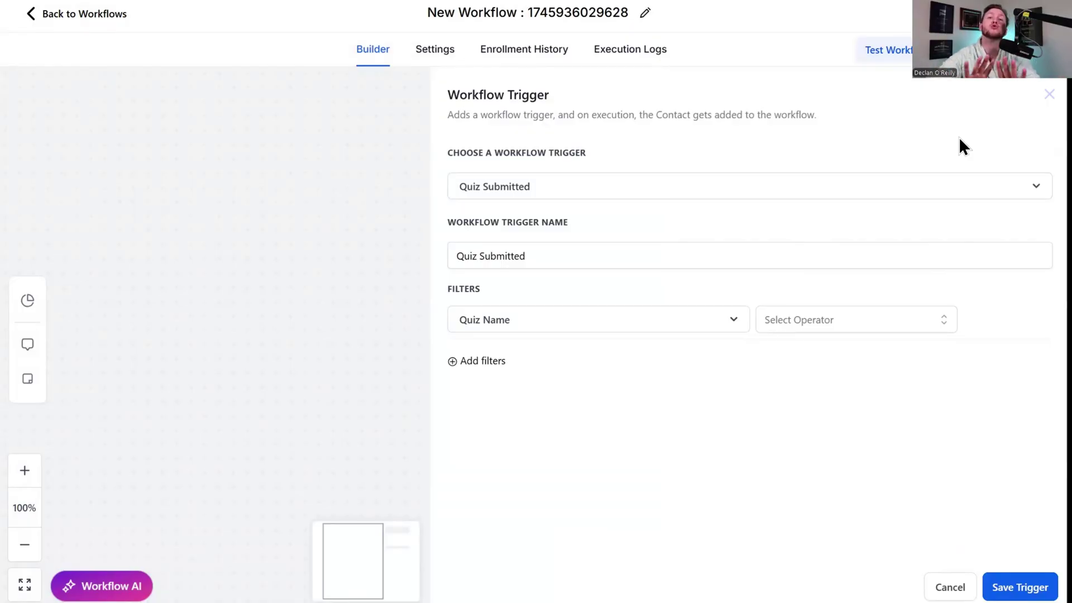
{"action": "left_click", "coordinate": [1047, 95]}
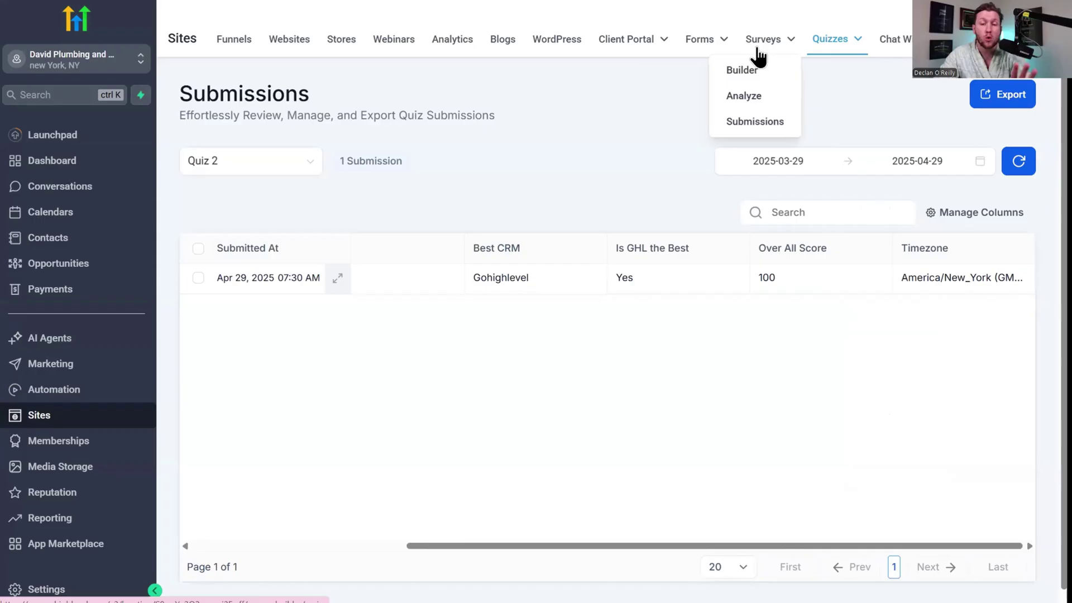
Go back to Quiz 2's submissions list showing the single 100-score entry.
{"action": "mouse_move", "coordinate": [665, 38]}
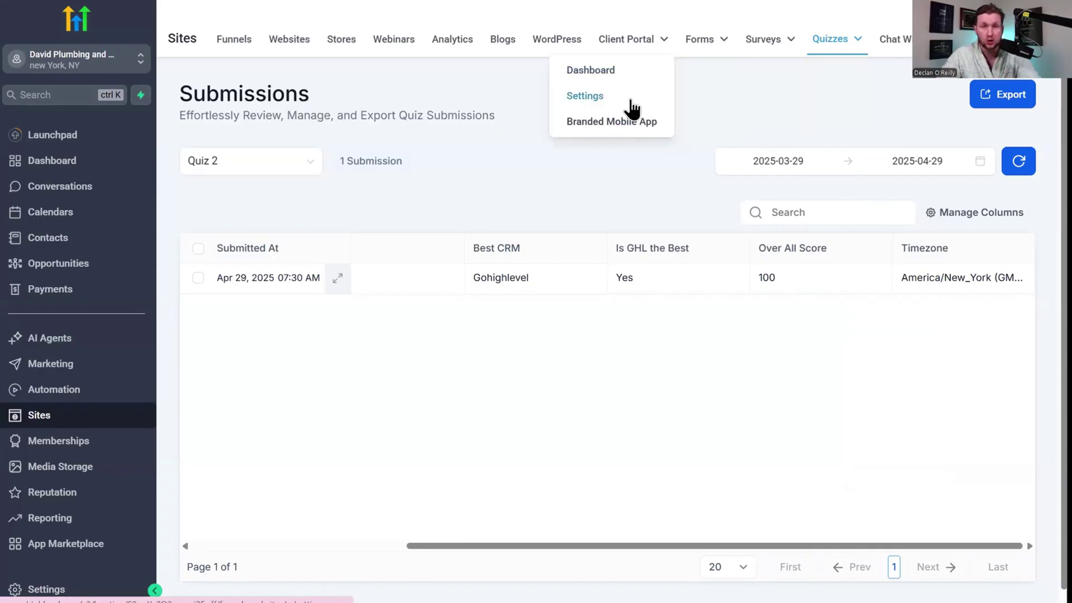
{"action": "mouse_move", "coordinate": [790, 51]}
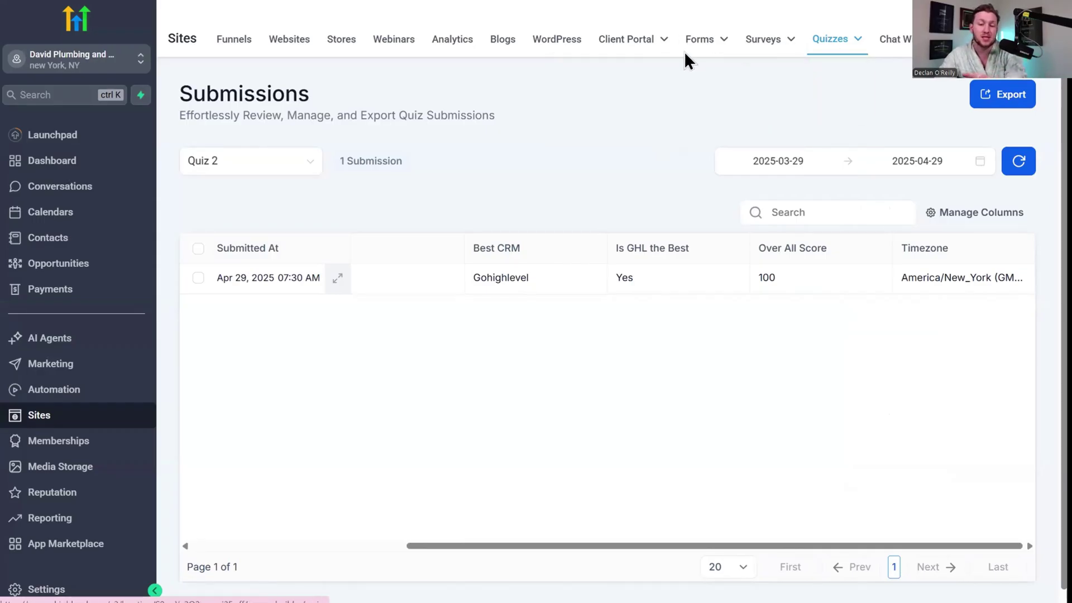